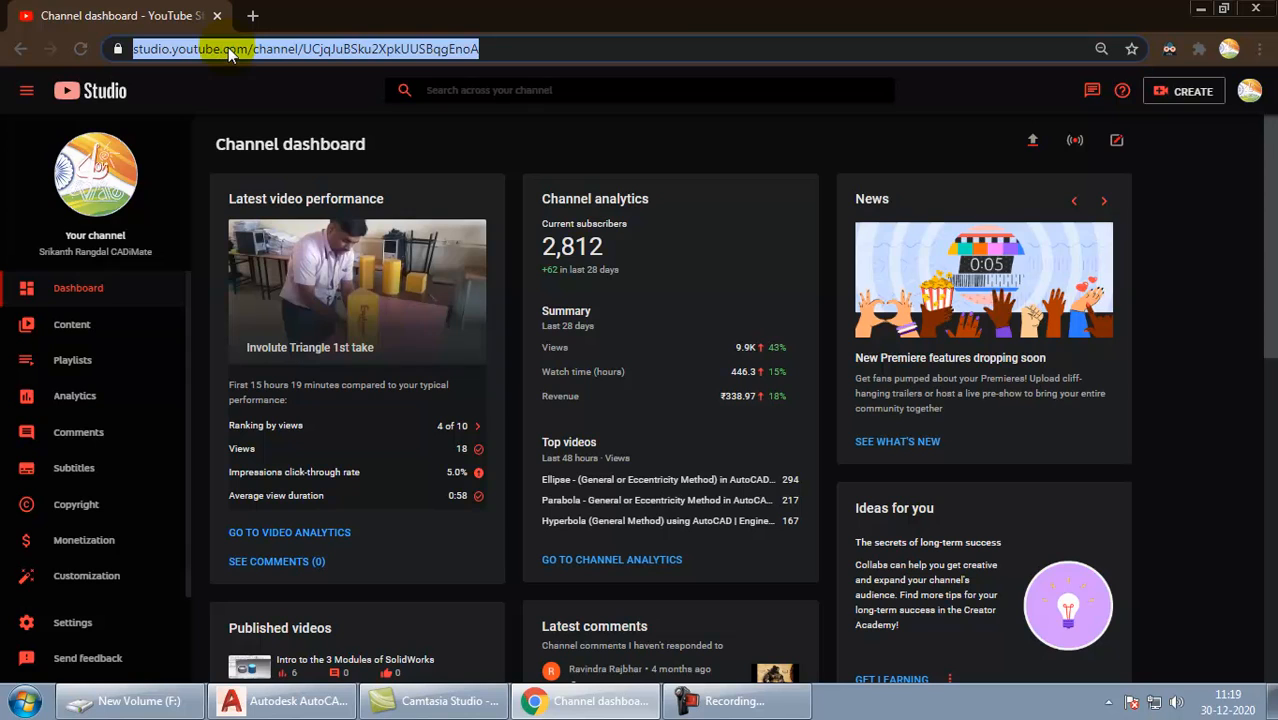
# Open the "Comparative Scales Problem #1" video from the YouTube channel's uploads and adjust its sound
pyautogui.write('youtu')
pyautogui.press('Return')
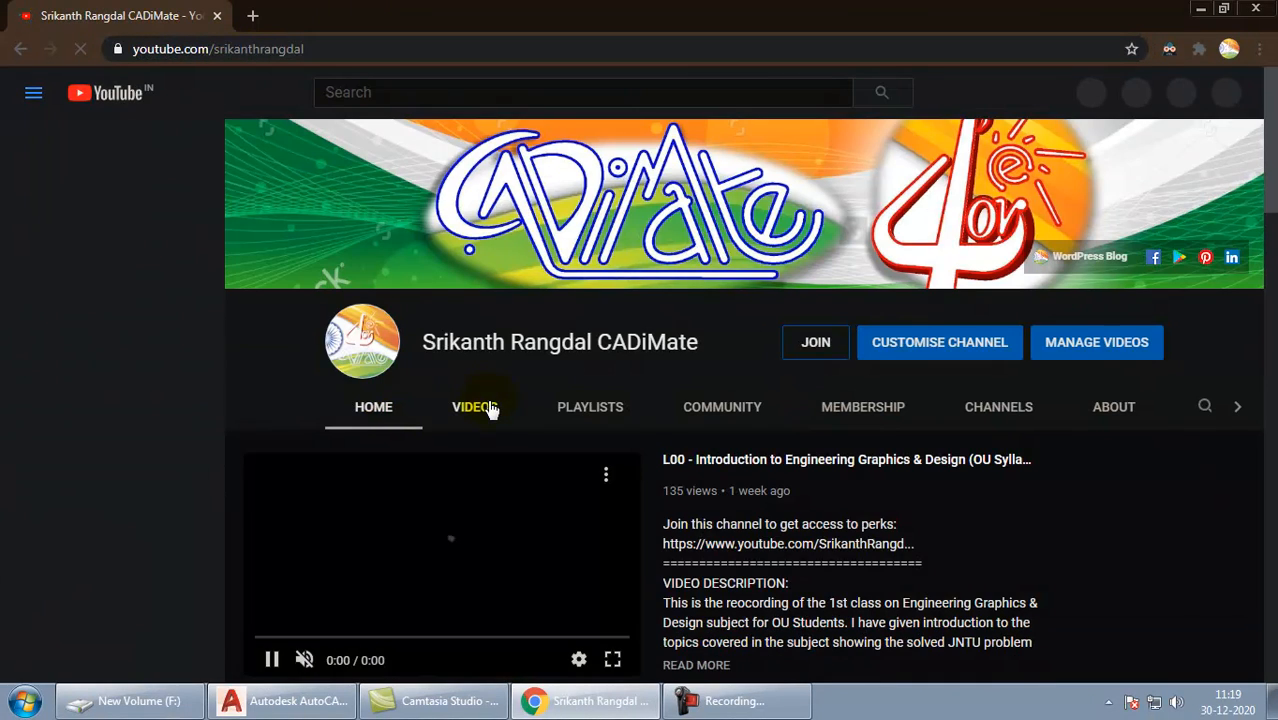
pyautogui.click(489, 408)
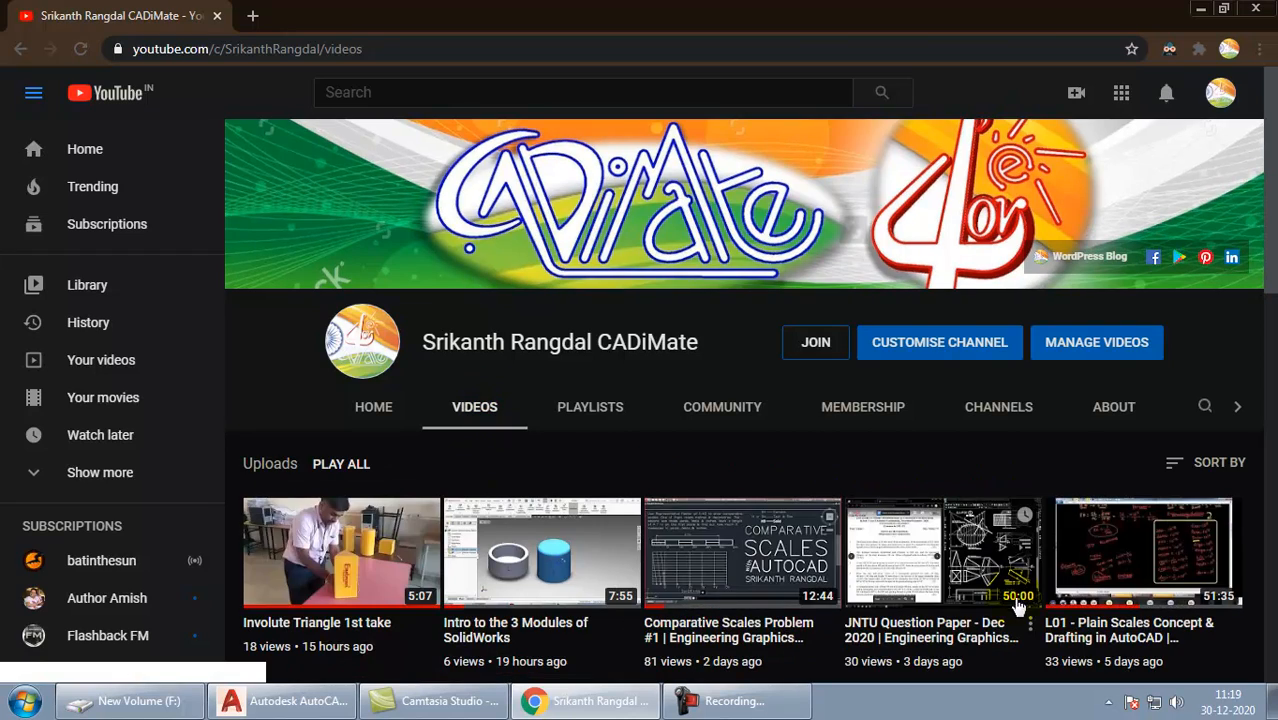
pyautogui.click(747, 545)
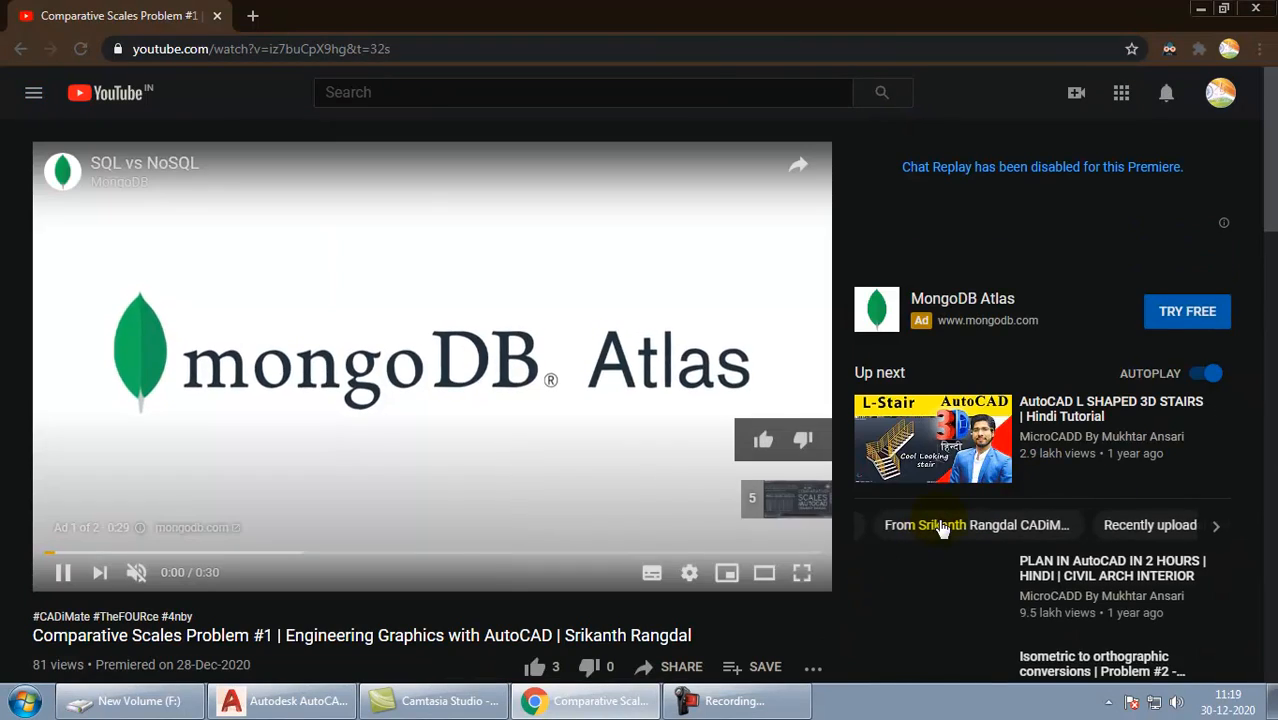
pyautogui.click(137, 573)
pyautogui.click(137, 573)
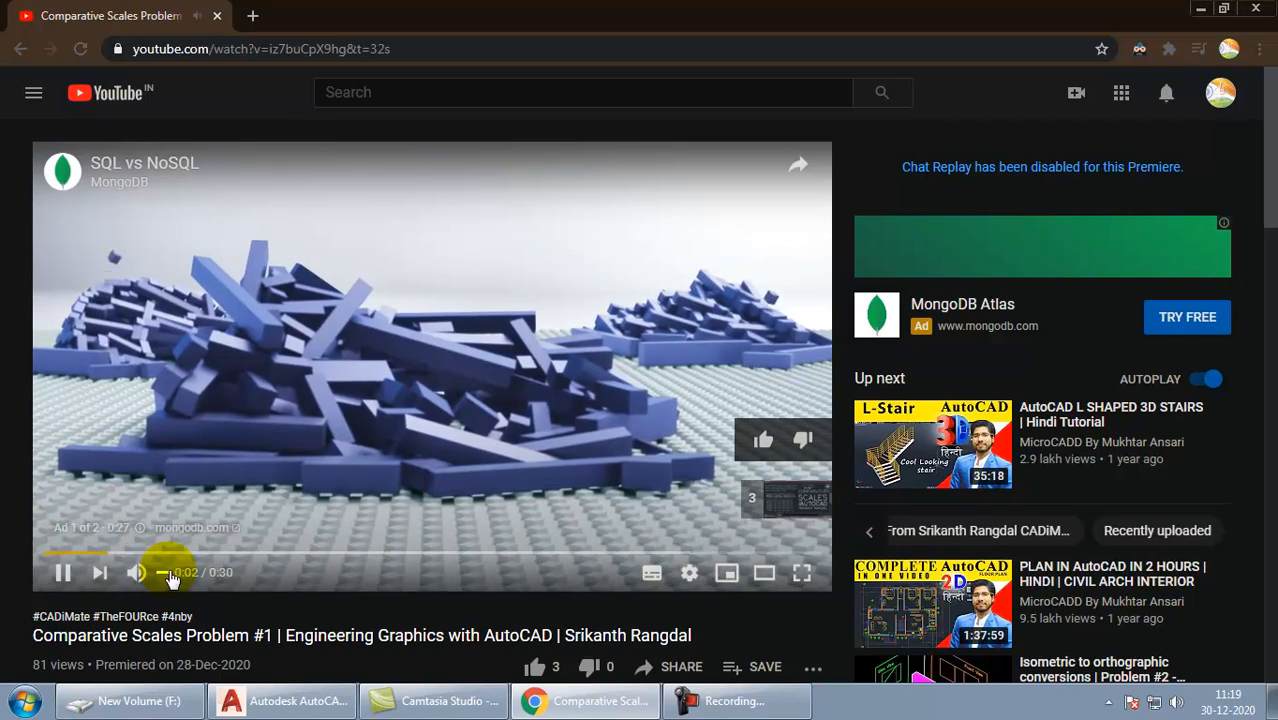
# Download the DWT drawing template from the Google Drive link in the video description and open it in AutoCAD
pyautogui.scroll(-5, 36, 509)
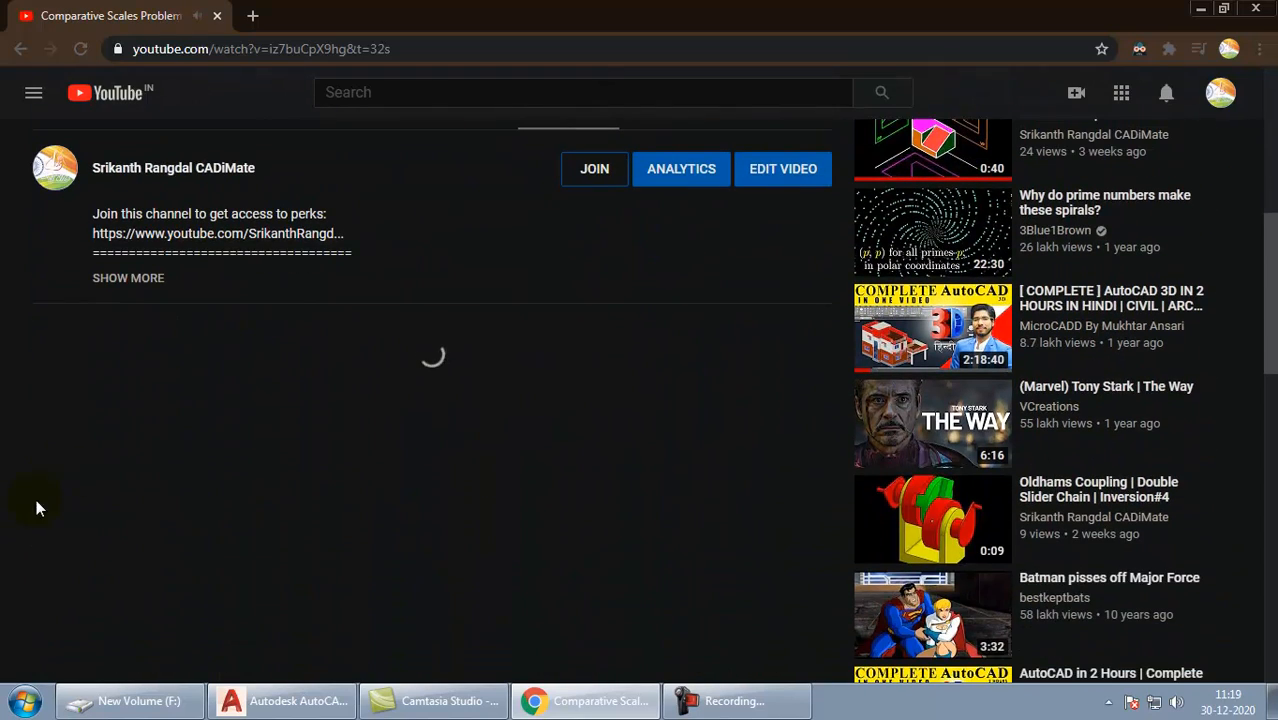
pyautogui.click(161, 285)
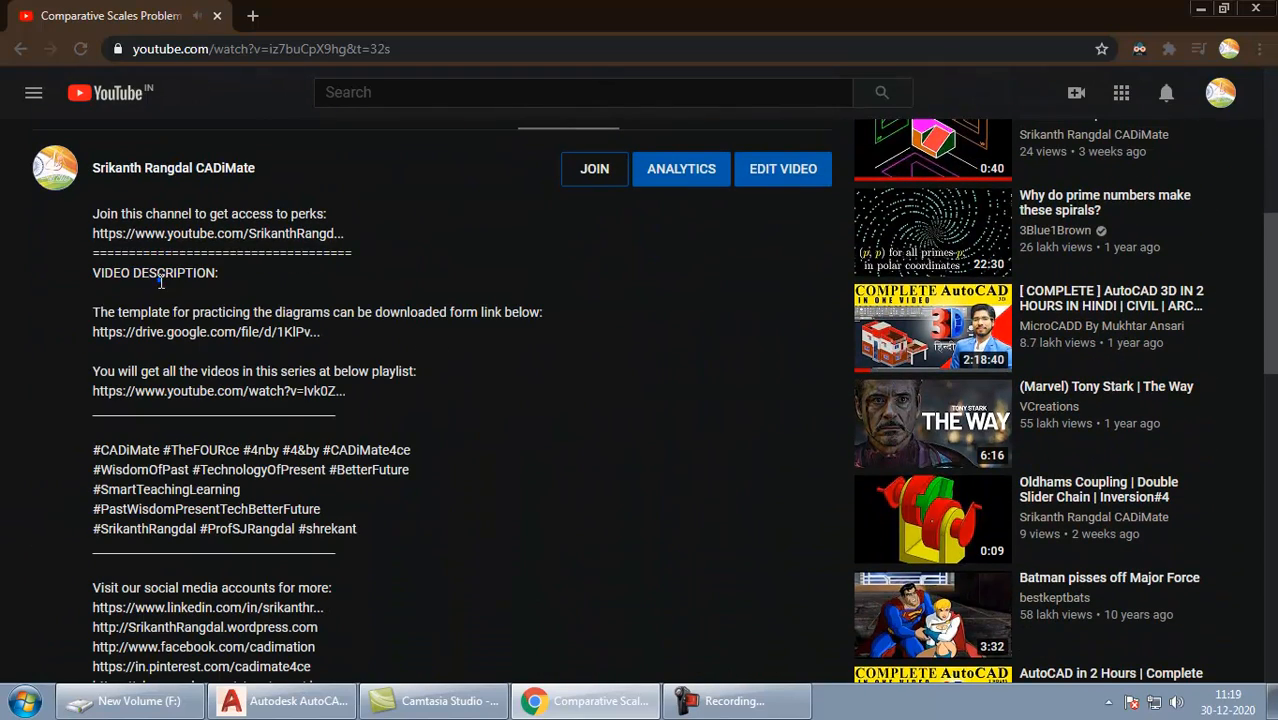
pyautogui.click(228, 335)
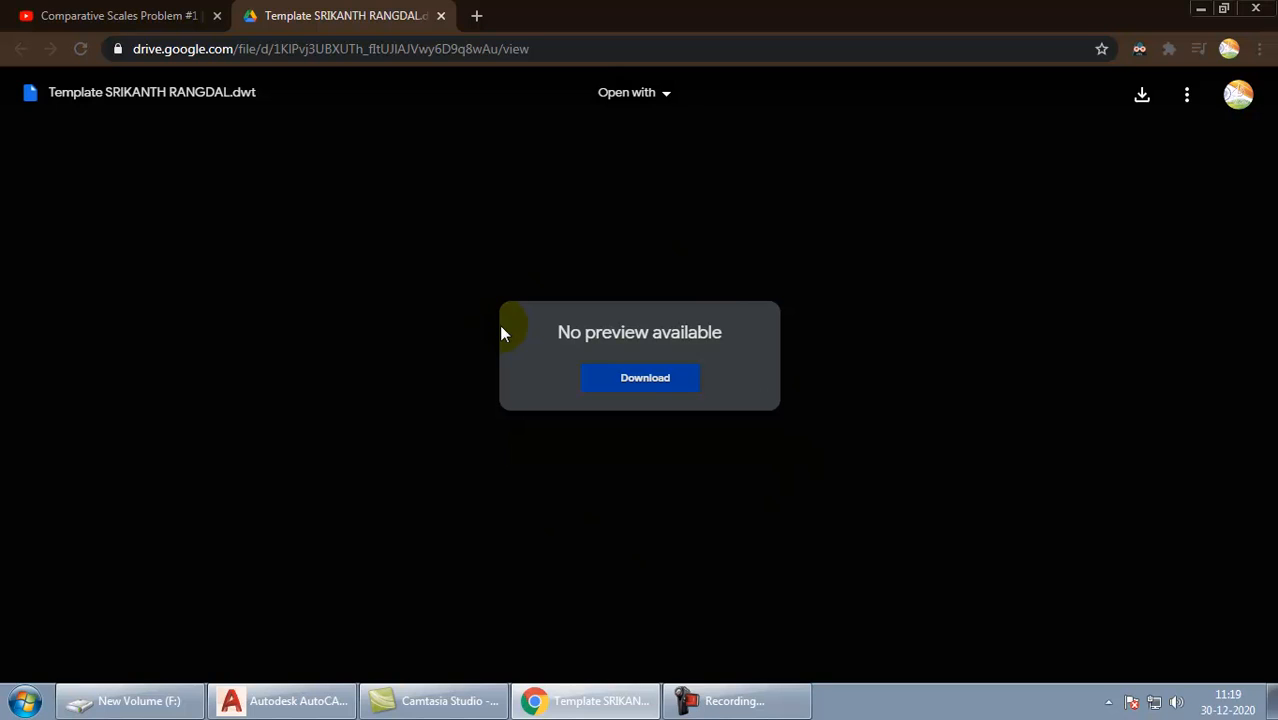
pyautogui.click(1142, 100)
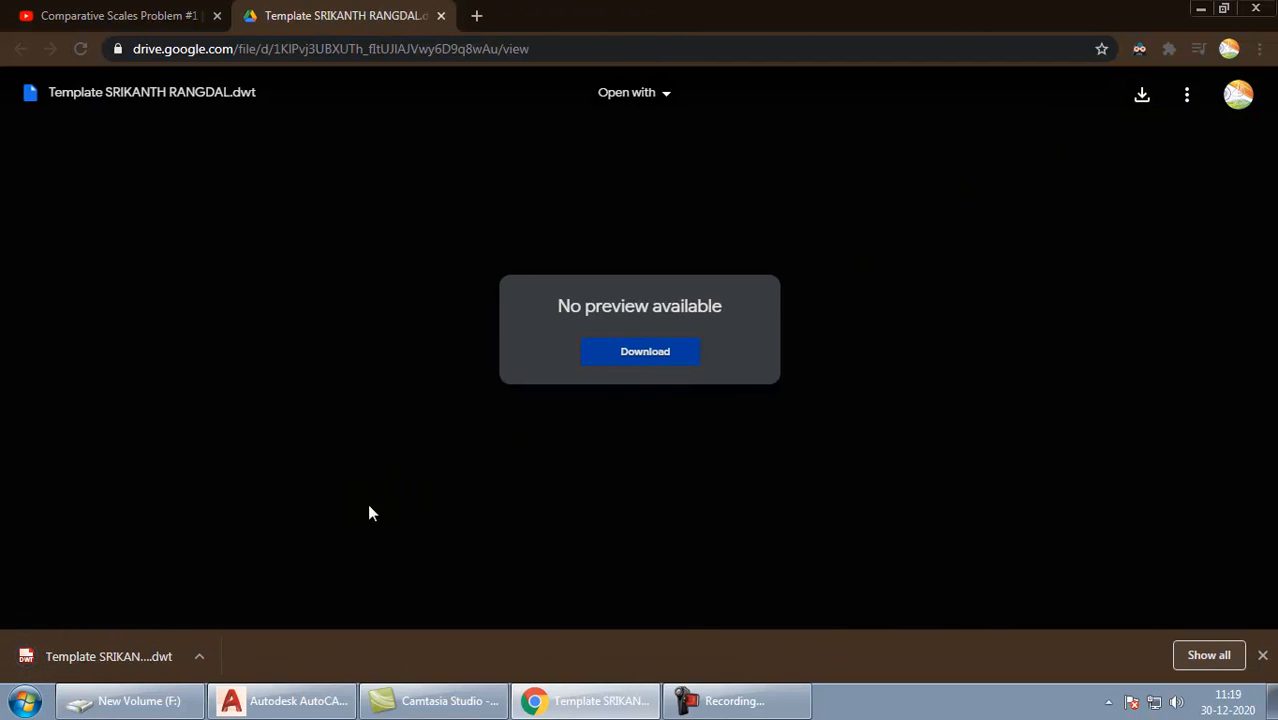
pyautogui.click(119, 656)
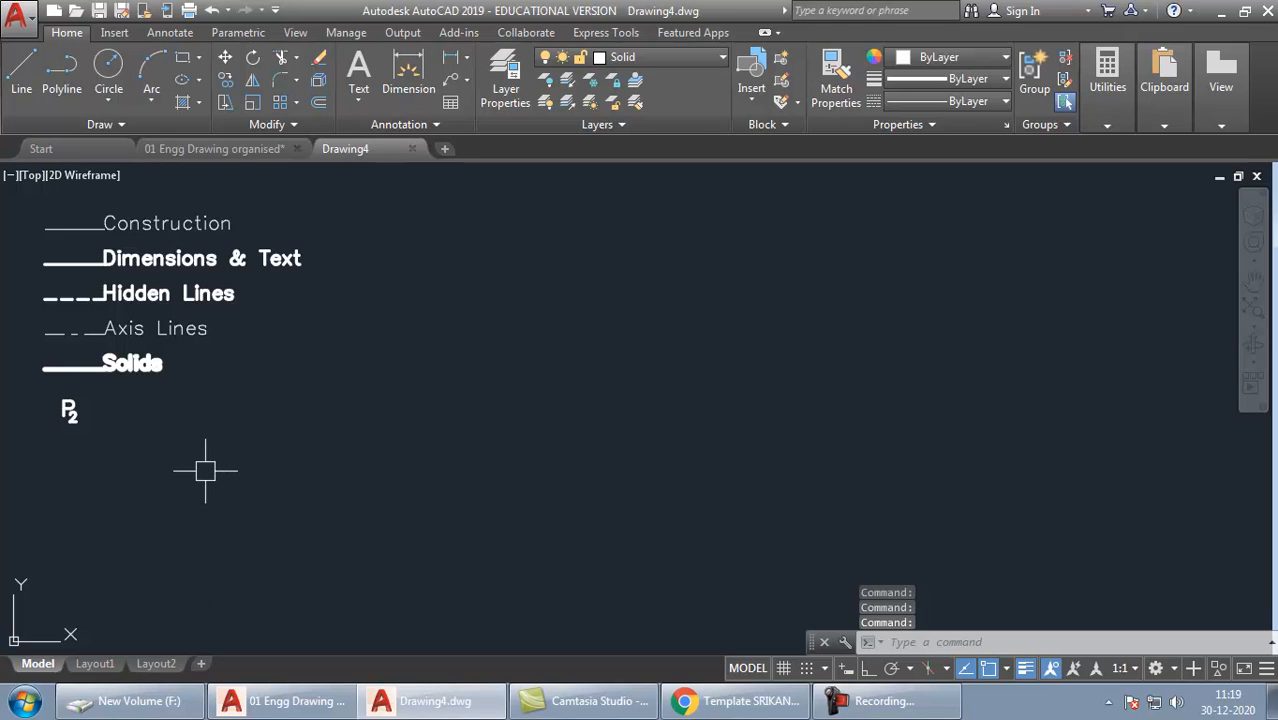
# Check the file name and file type offered for saving the new drawing without saving it
pyautogui.hotkey('ctrl', 's')
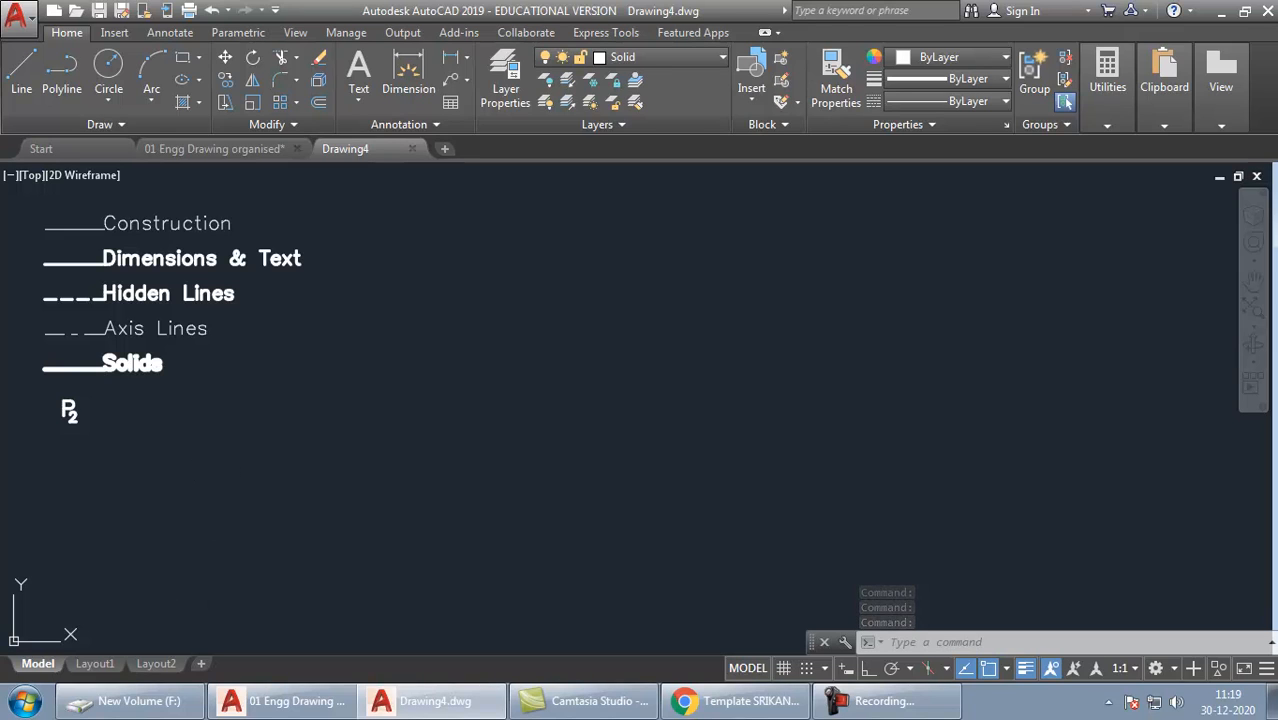
pyautogui.press('Escape')
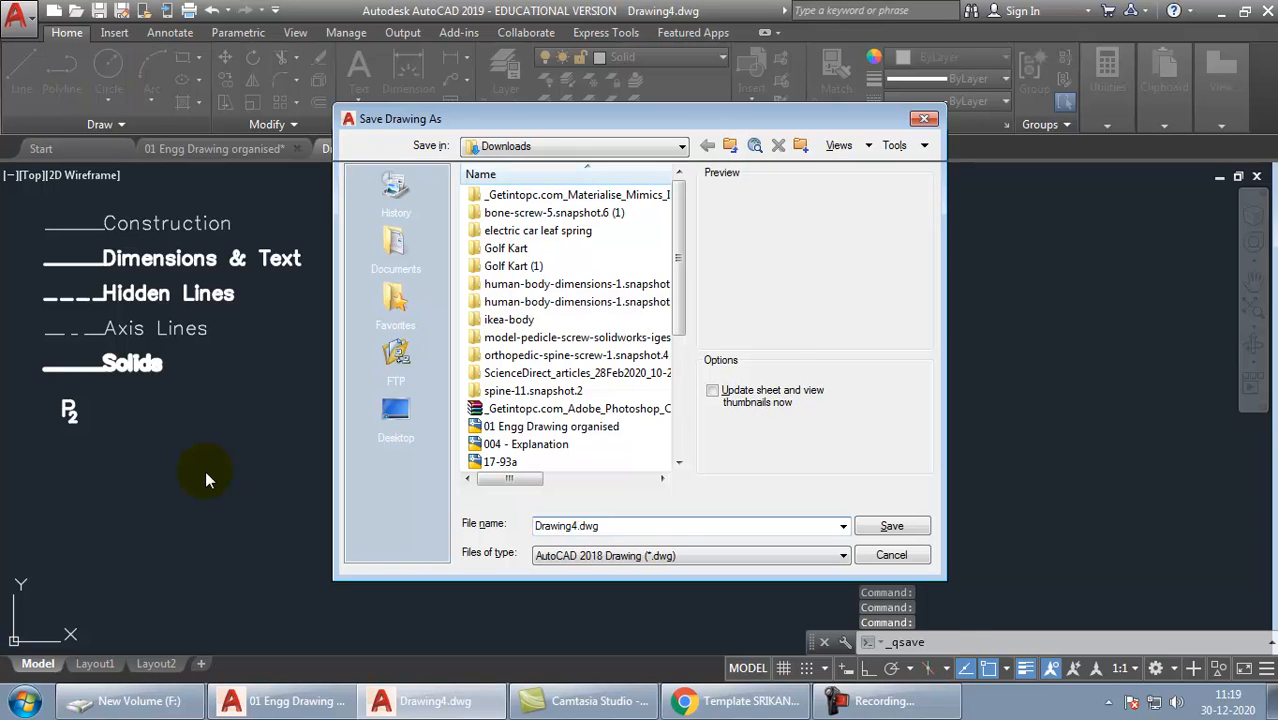
# Switch to Windows Explorer and start another drawing from the newest downloaded template file in the Downloads folder
pyautogui.click(160, 704)
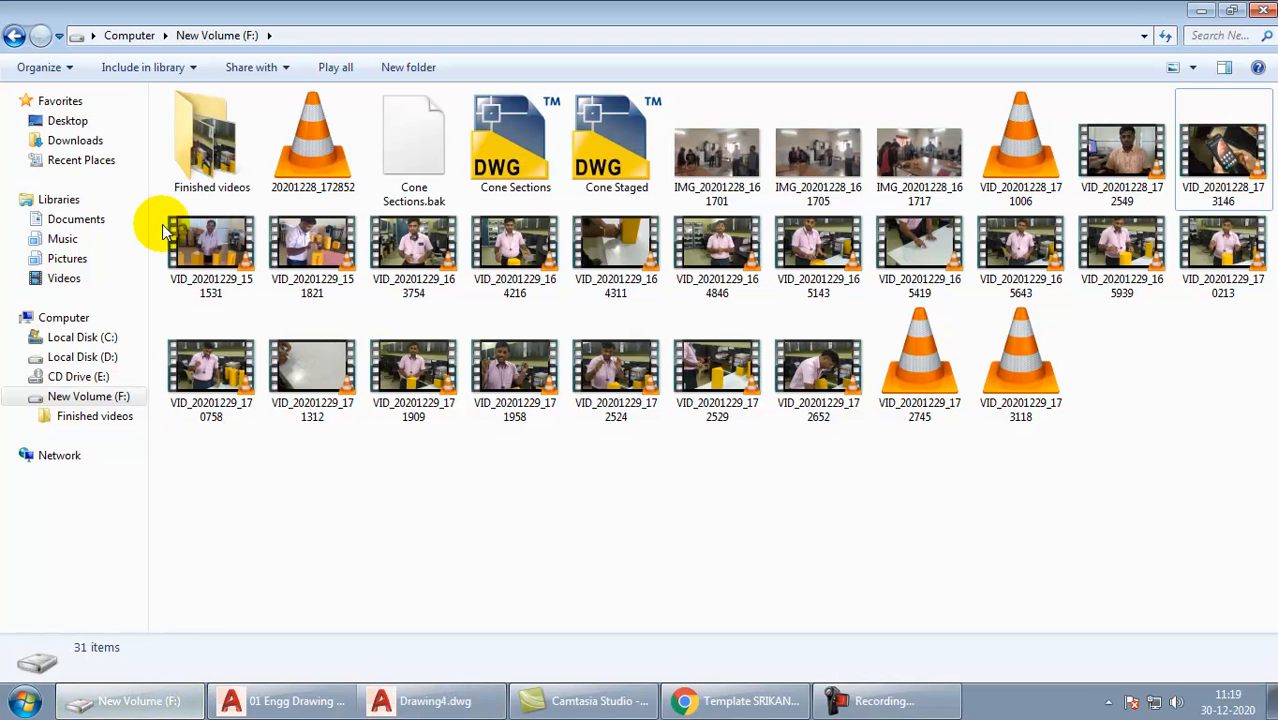
pyautogui.click(98, 146)
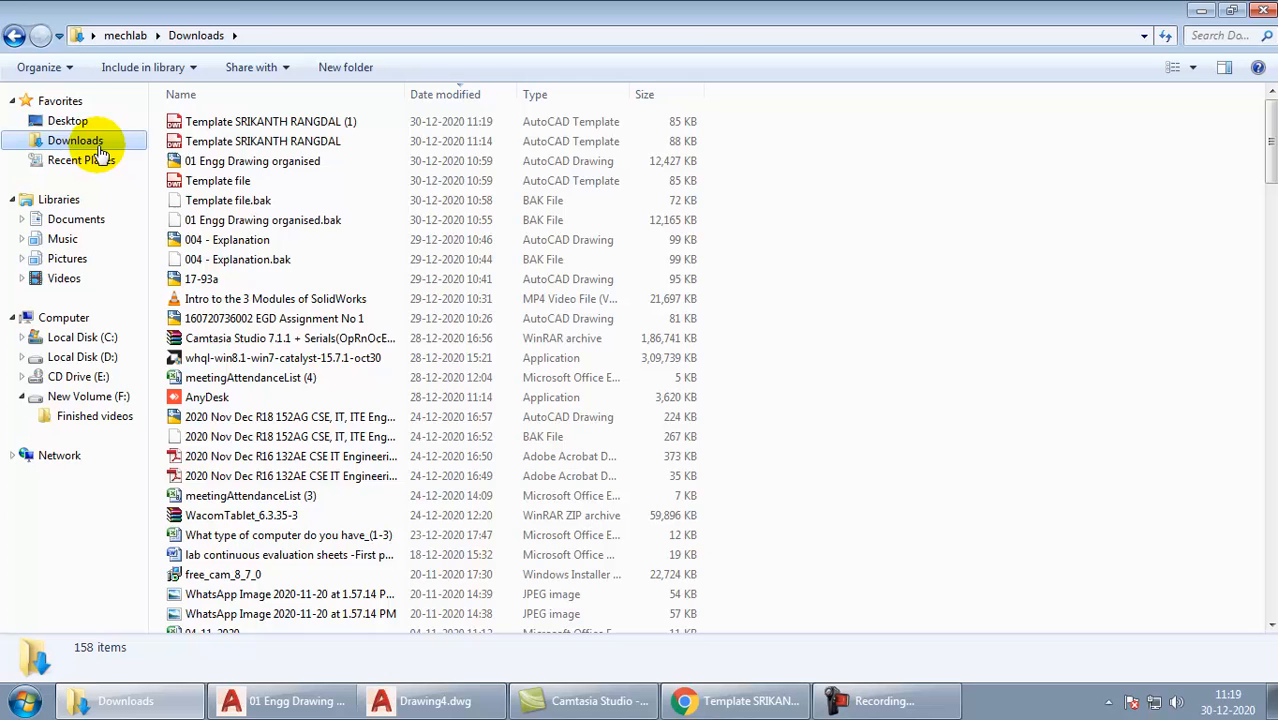
pyautogui.click(277, 123)
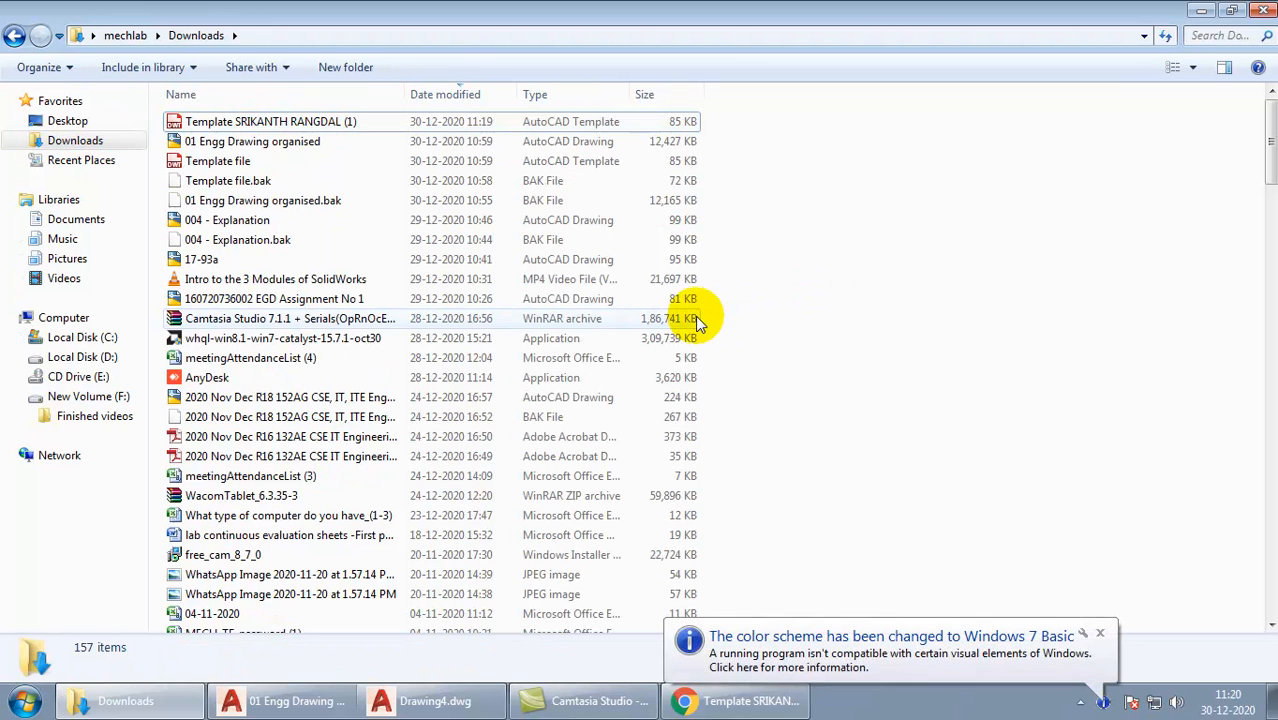
pyautogui.click(291, 125)
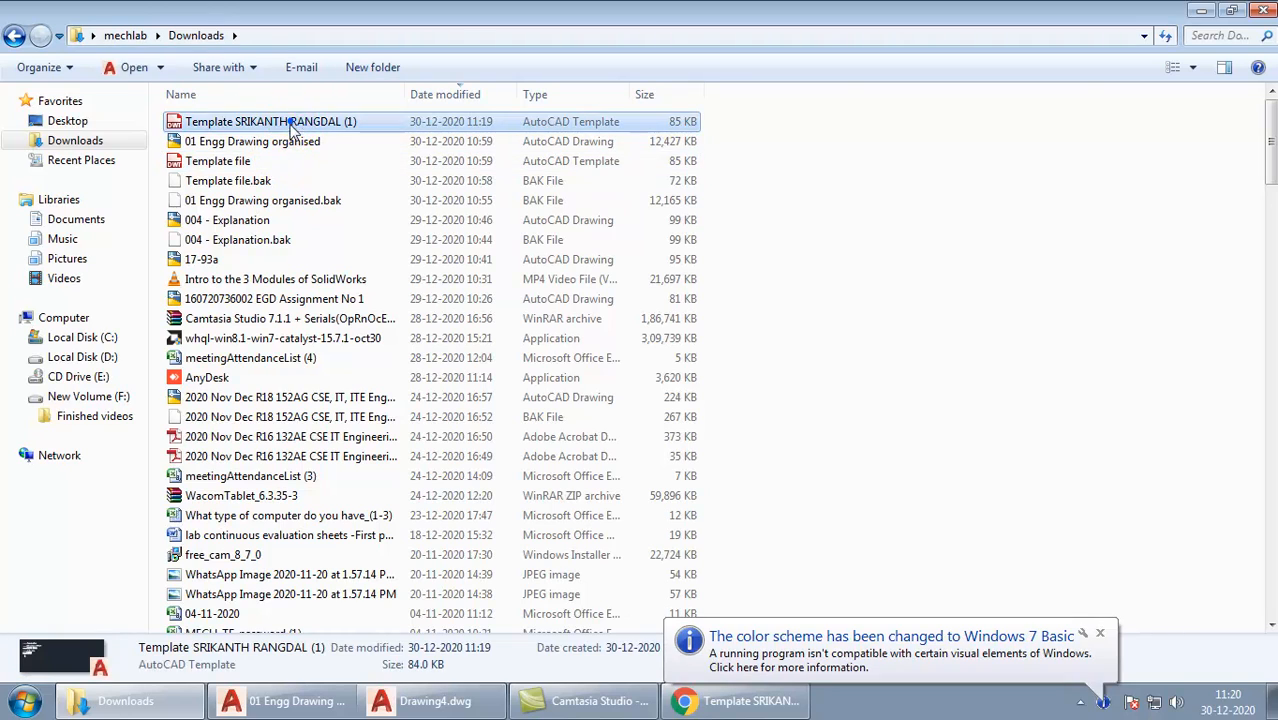
pyautogui.doubleClick(172, 124)
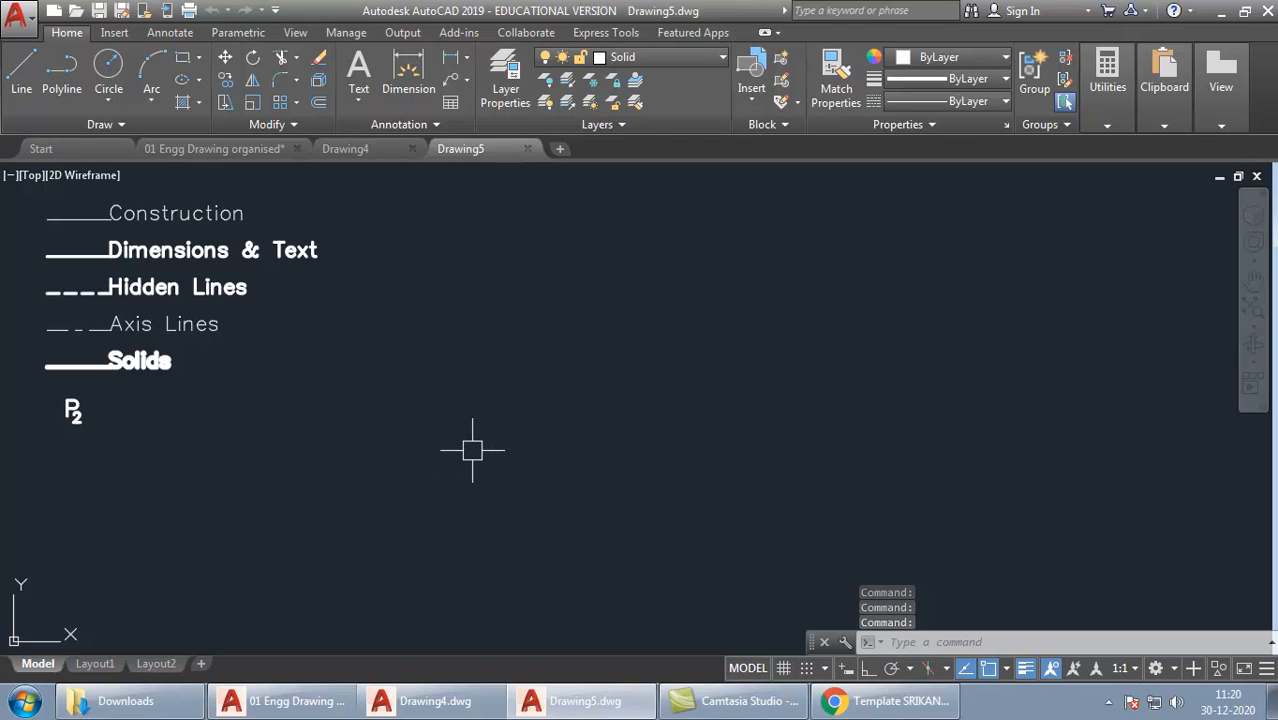
# Review the save location and DWG format offered for the drawing started from the template, without saving
pyautogui.hotkey('ctrl', 's')
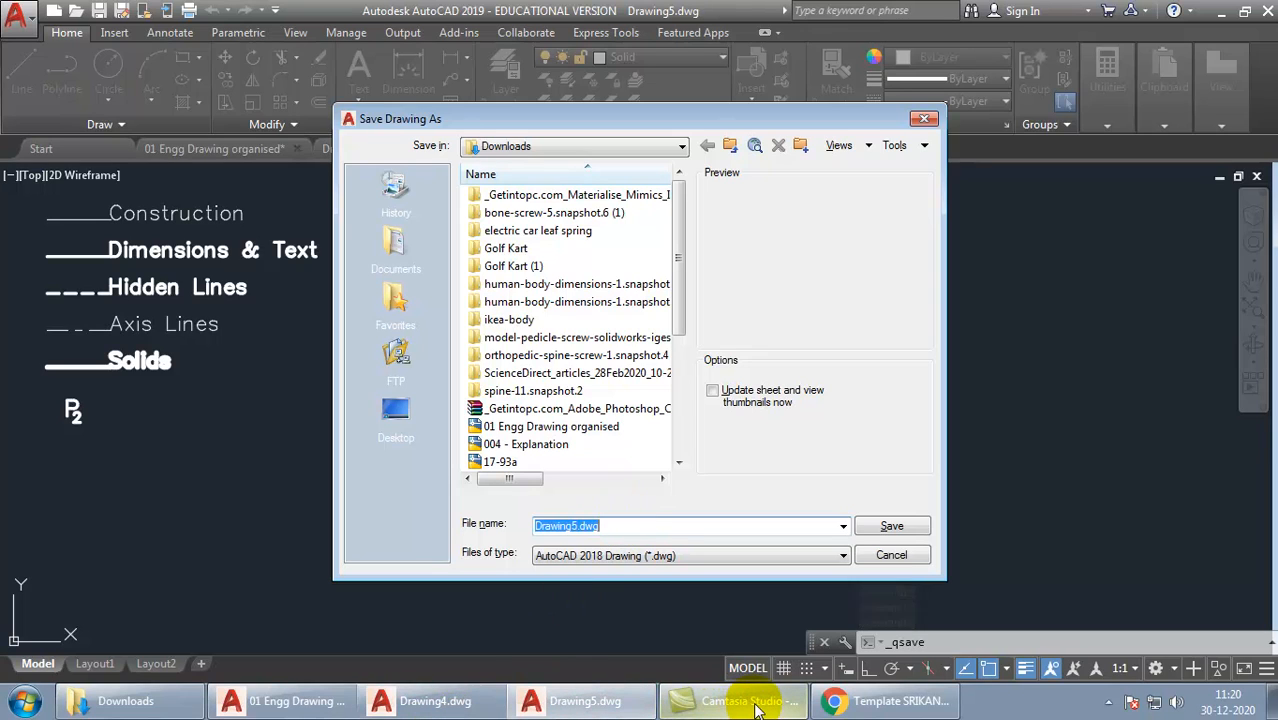
pyautogui.moveTo(757, 708)
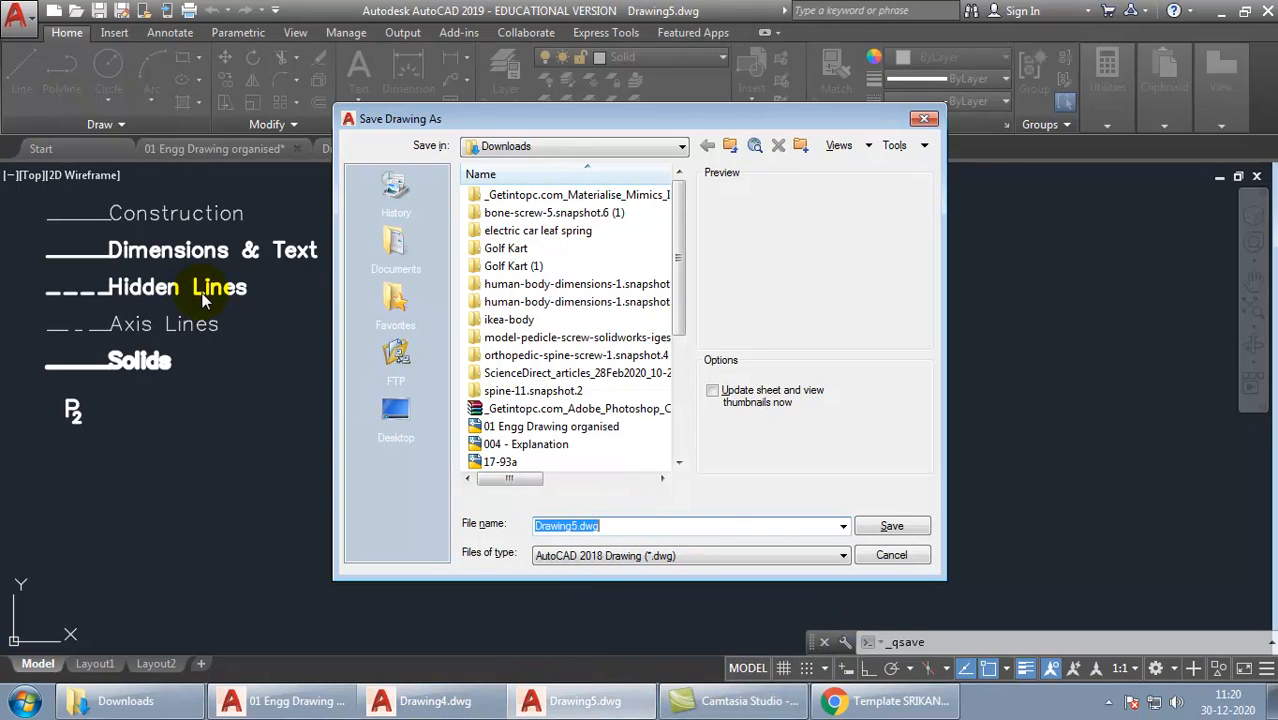
pyautogui.press('Escape')
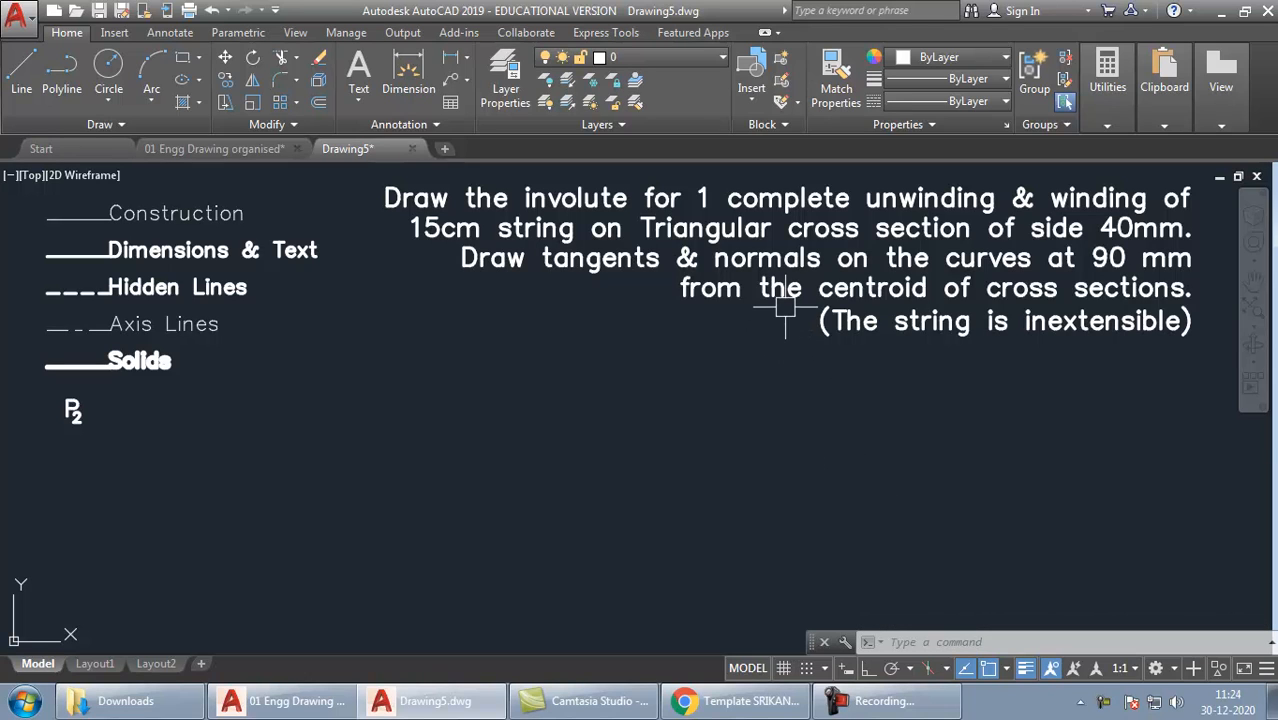
pyautogui.click(785, 308)
pyautogui.press('Escape')
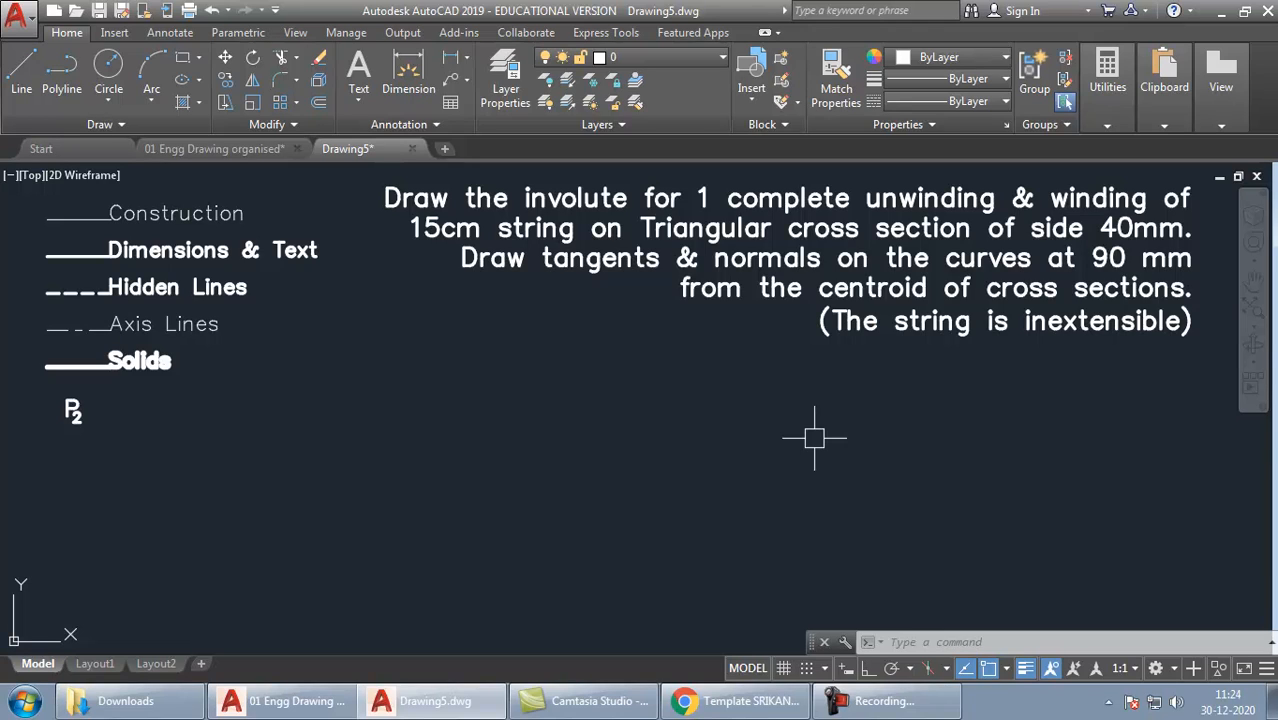
pyautogui.write('pol')
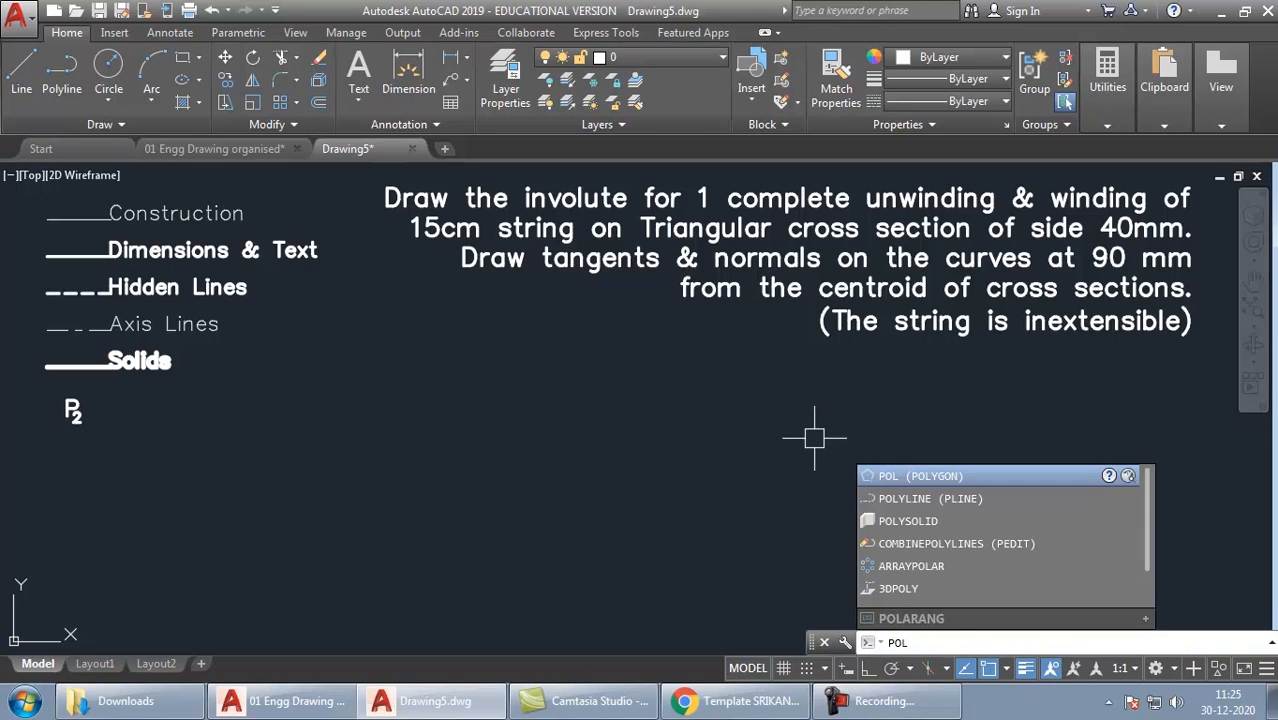
pyautogui.press('Down')
pyautogui.press('Down')
pyautogui.press('Down')
pyautogui.press('Down')
pyautogui.press('Down')
pyautogui.press('Down')
pyautogui.press('Down')
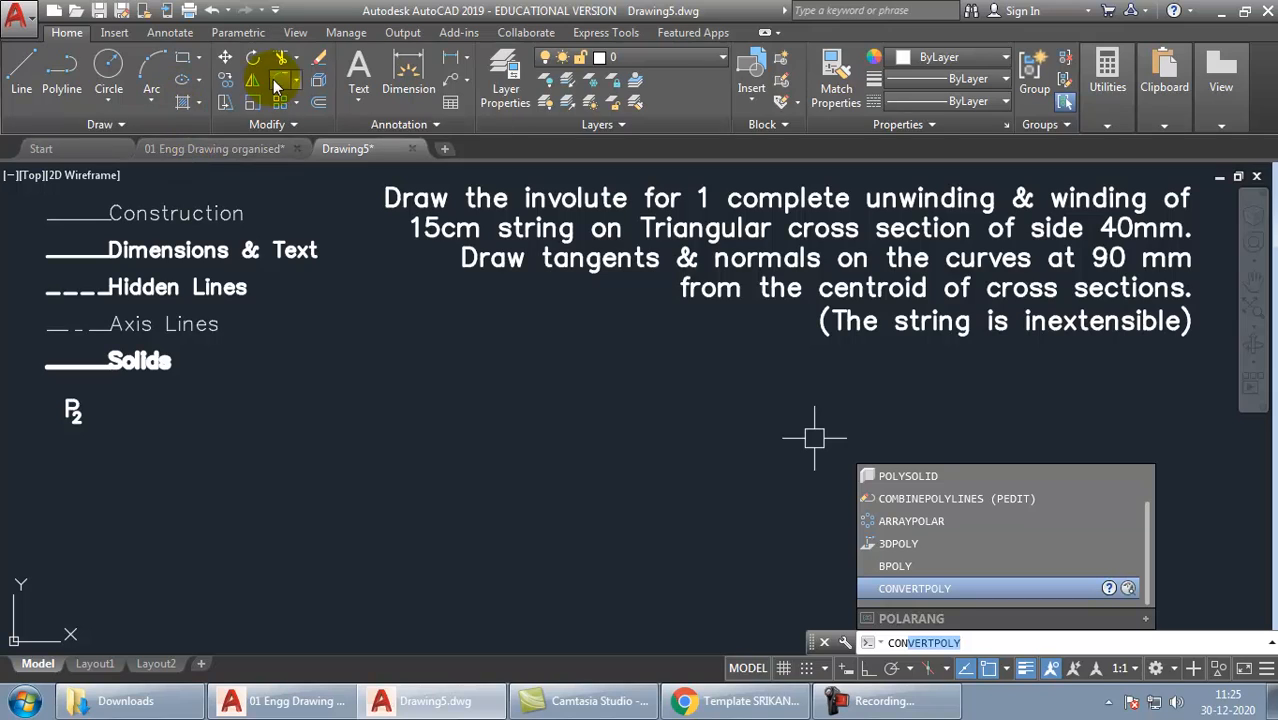
pyautogui.click(198, 56)
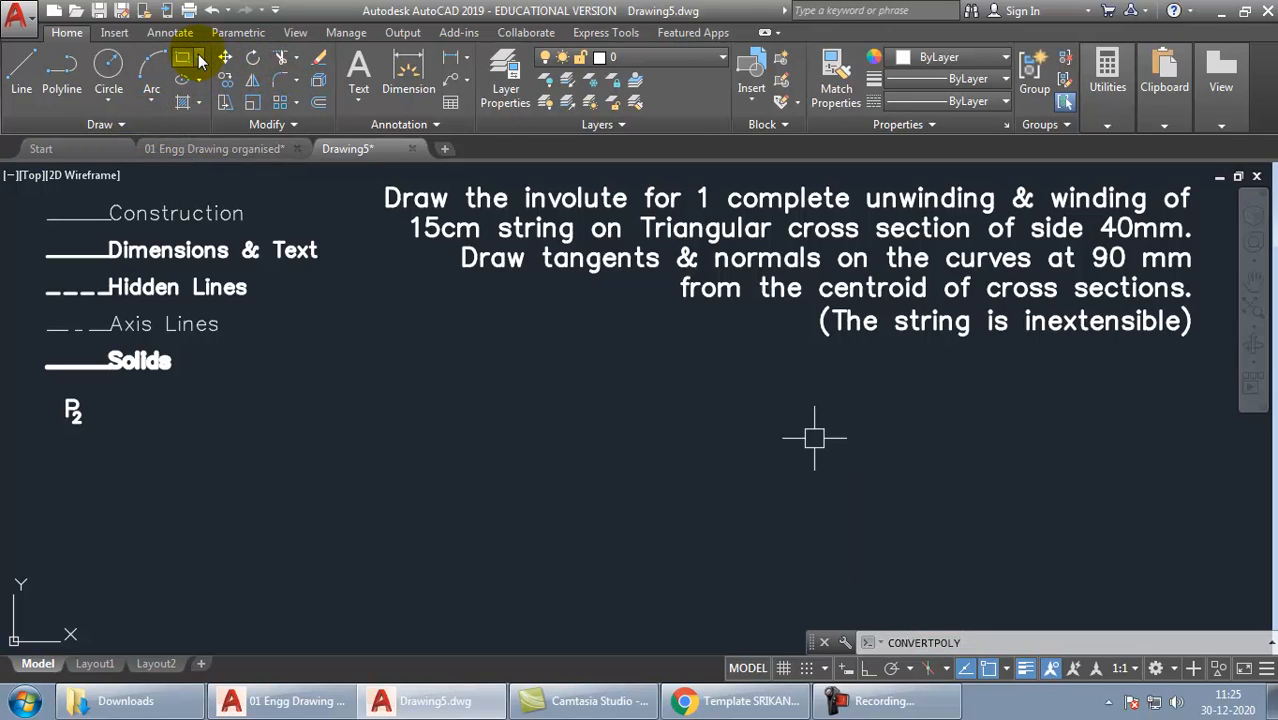
pyautogui.click(198, 58)
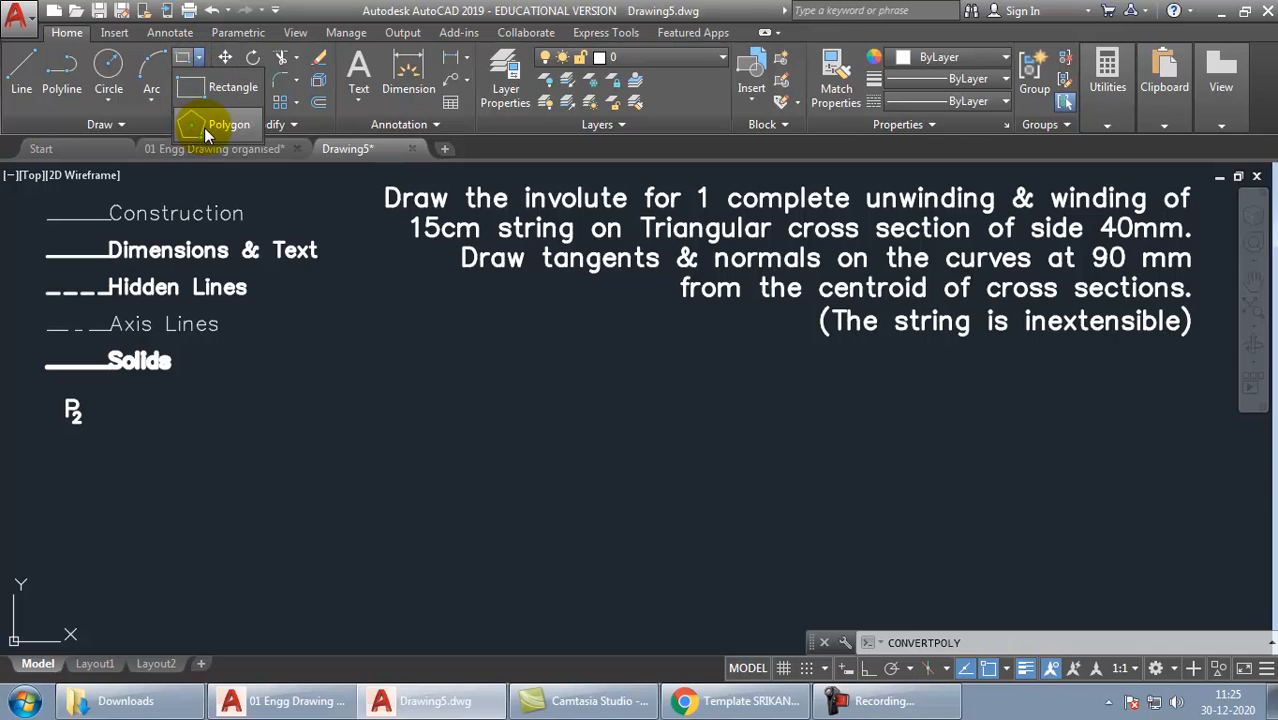
pyautogui.click(210, 128)
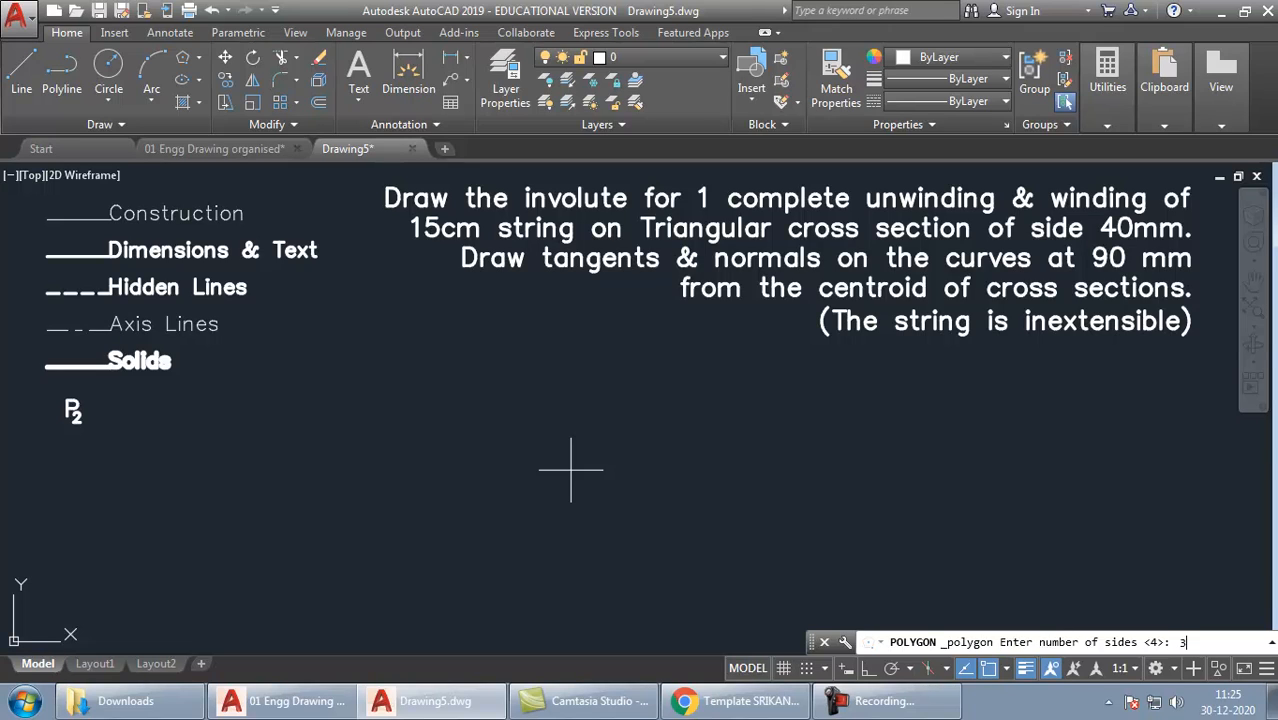
pyautogui.press('Return')
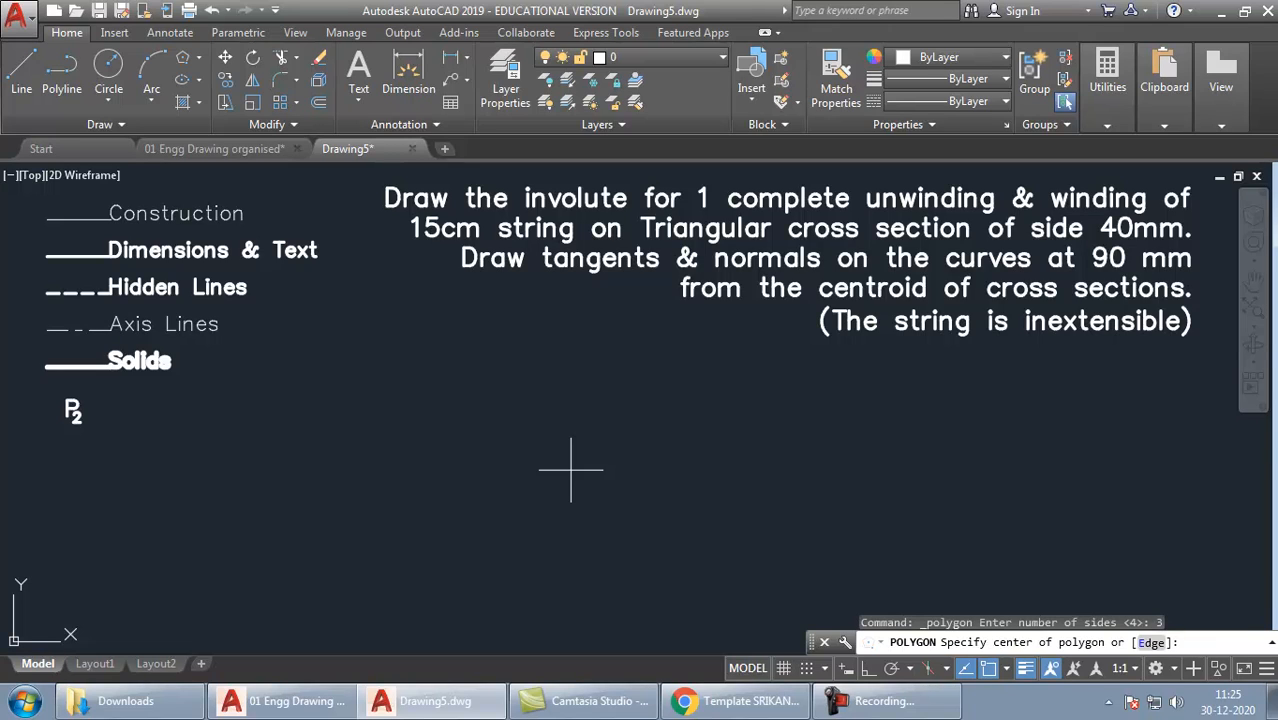
pyautogui.press('Escape')
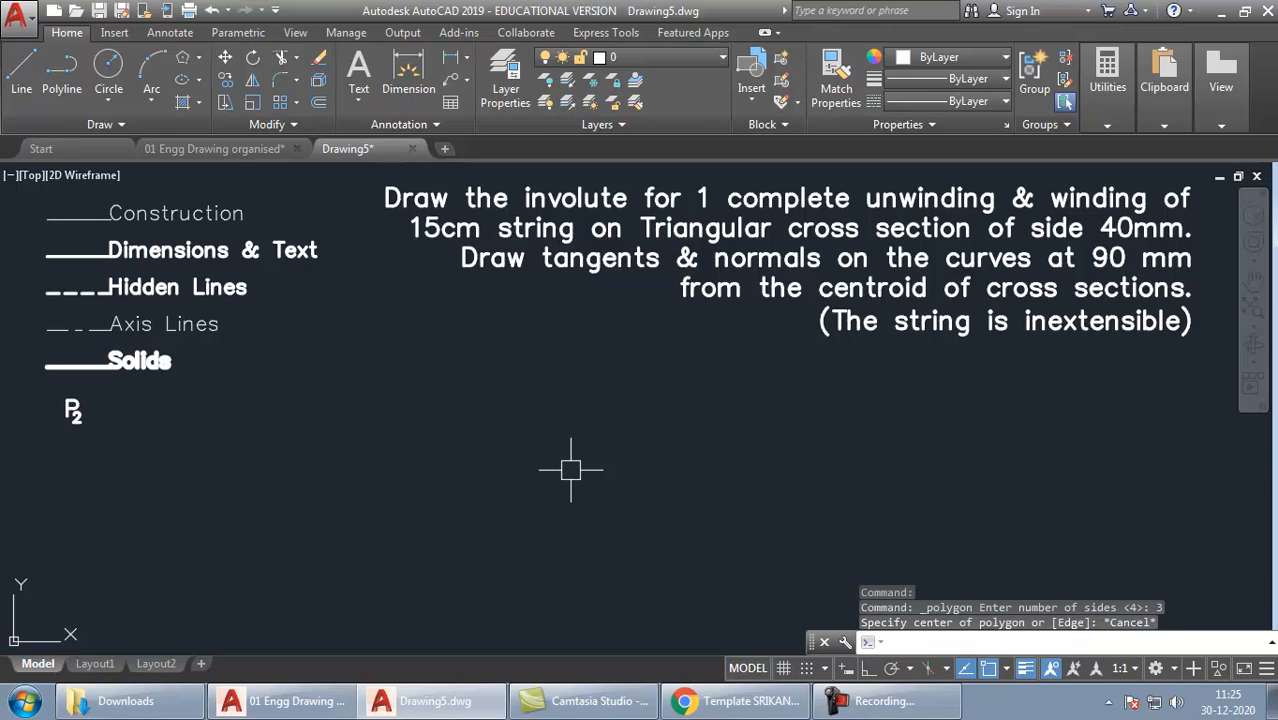
# Draw a 3-sided polygon by its edge below the problem statement, with Ortho on and a horizontal 40 mm base
pyautogui.write('pol')
pyautogui.press('Return')
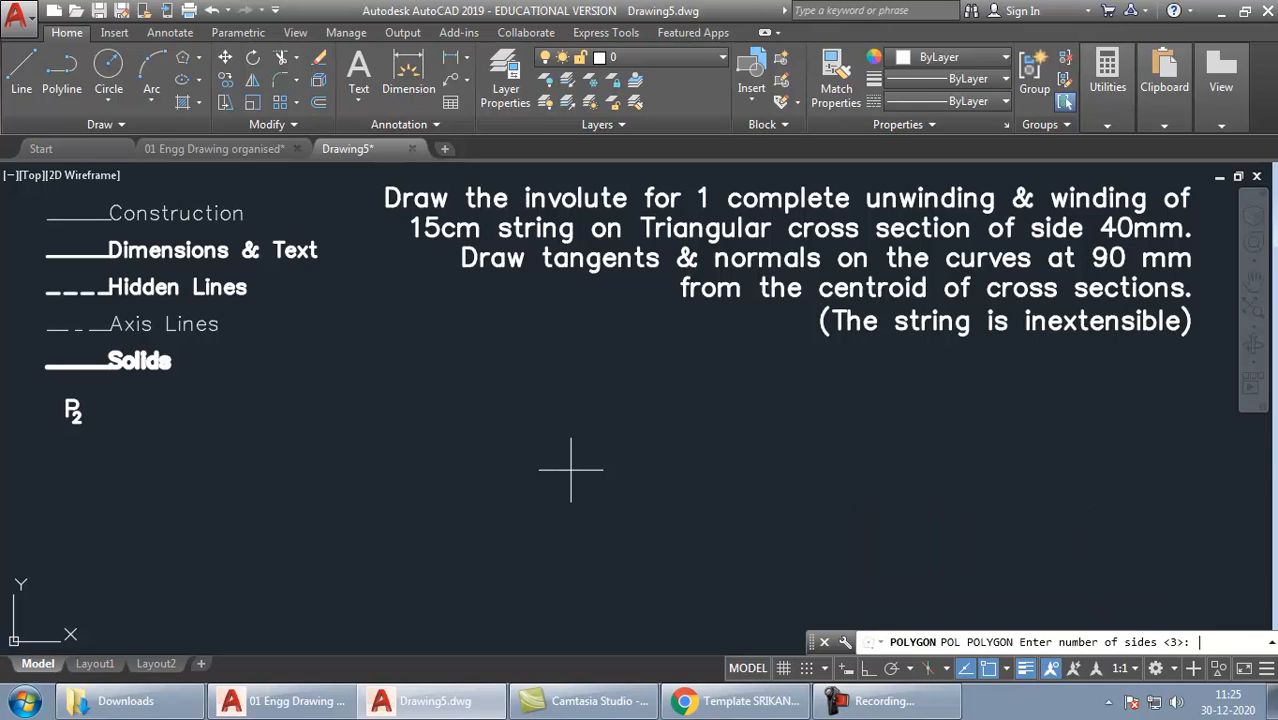
pyautogui.press('Return')
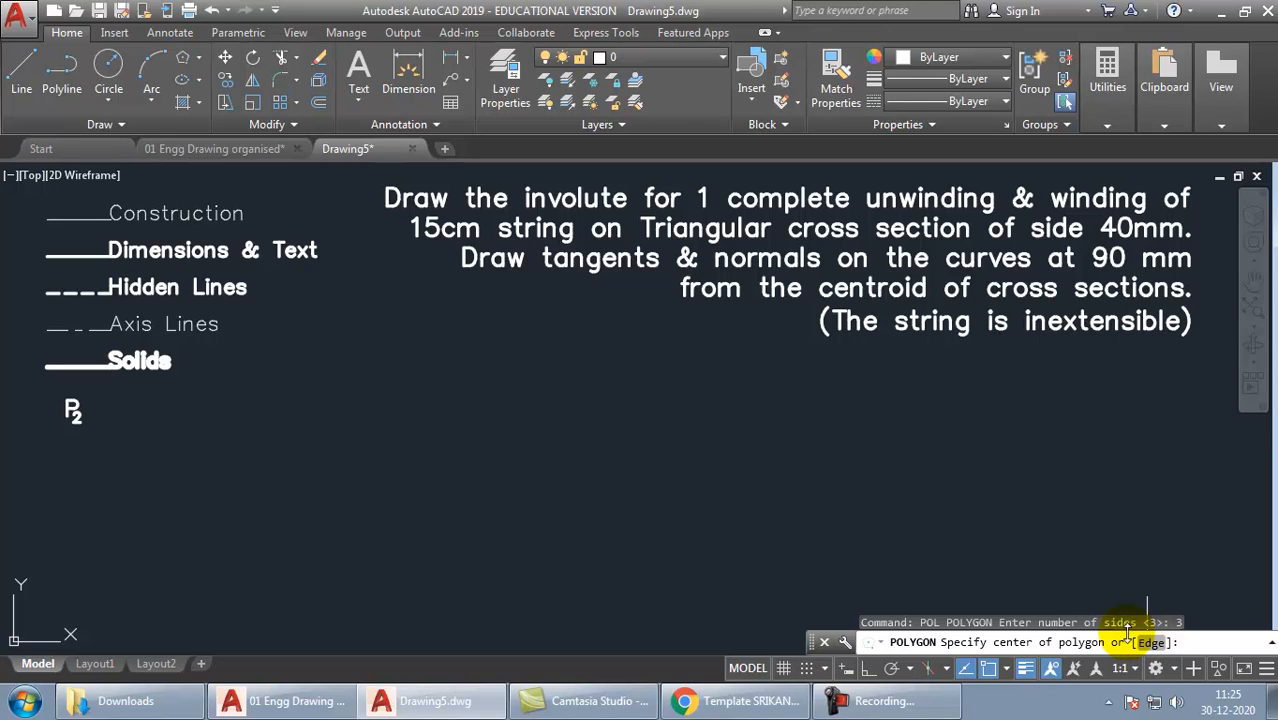
pyautogui.rightClick(581, 448)
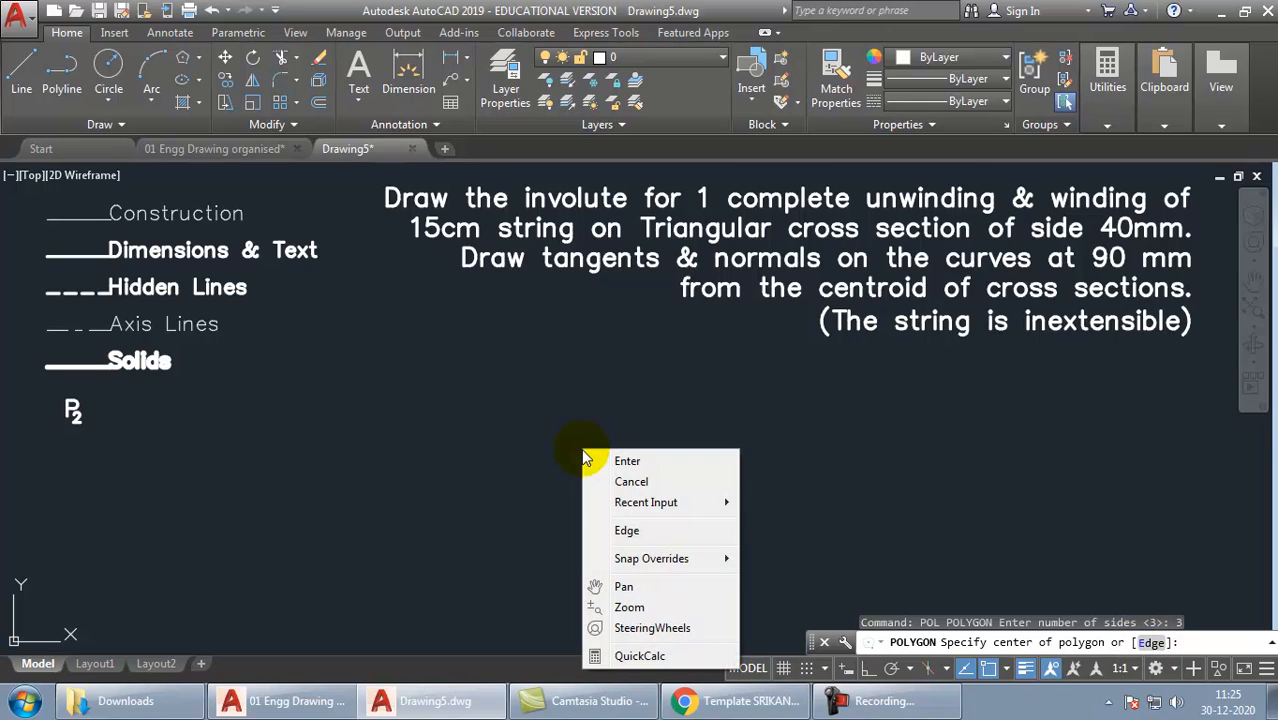
pyautogui.click(626, 531)
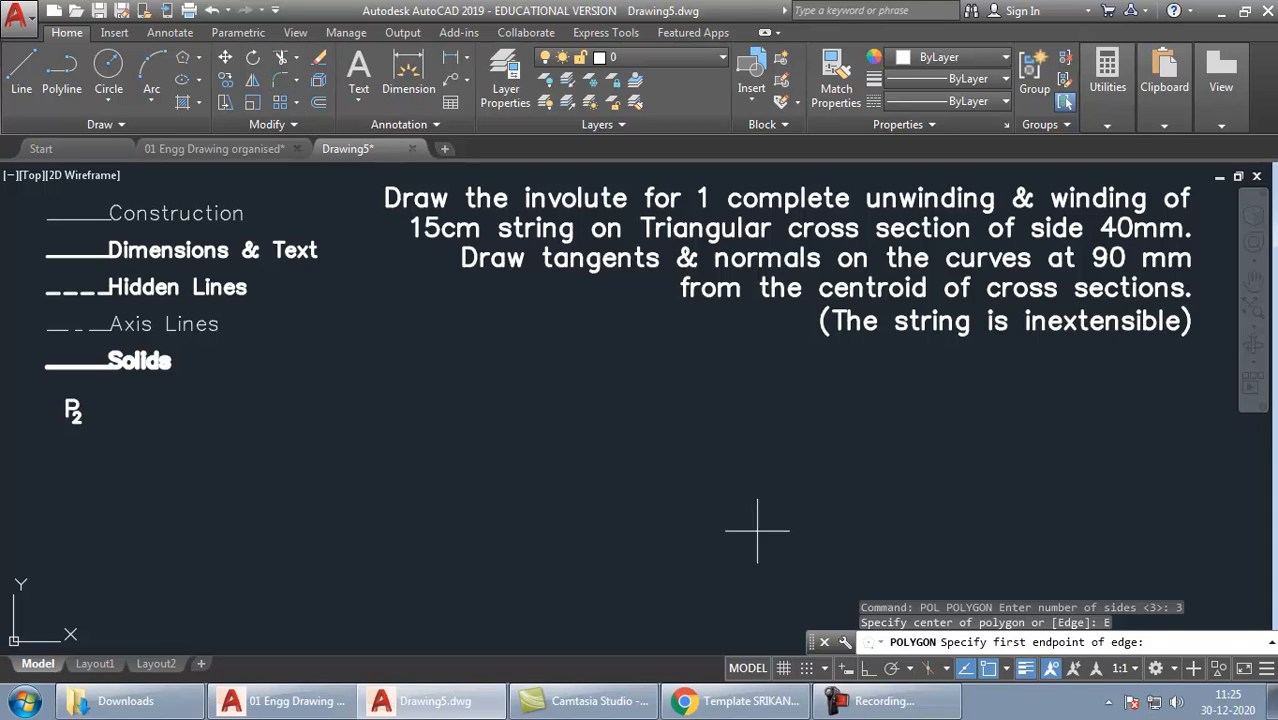
pyautogui.click(648, 578)
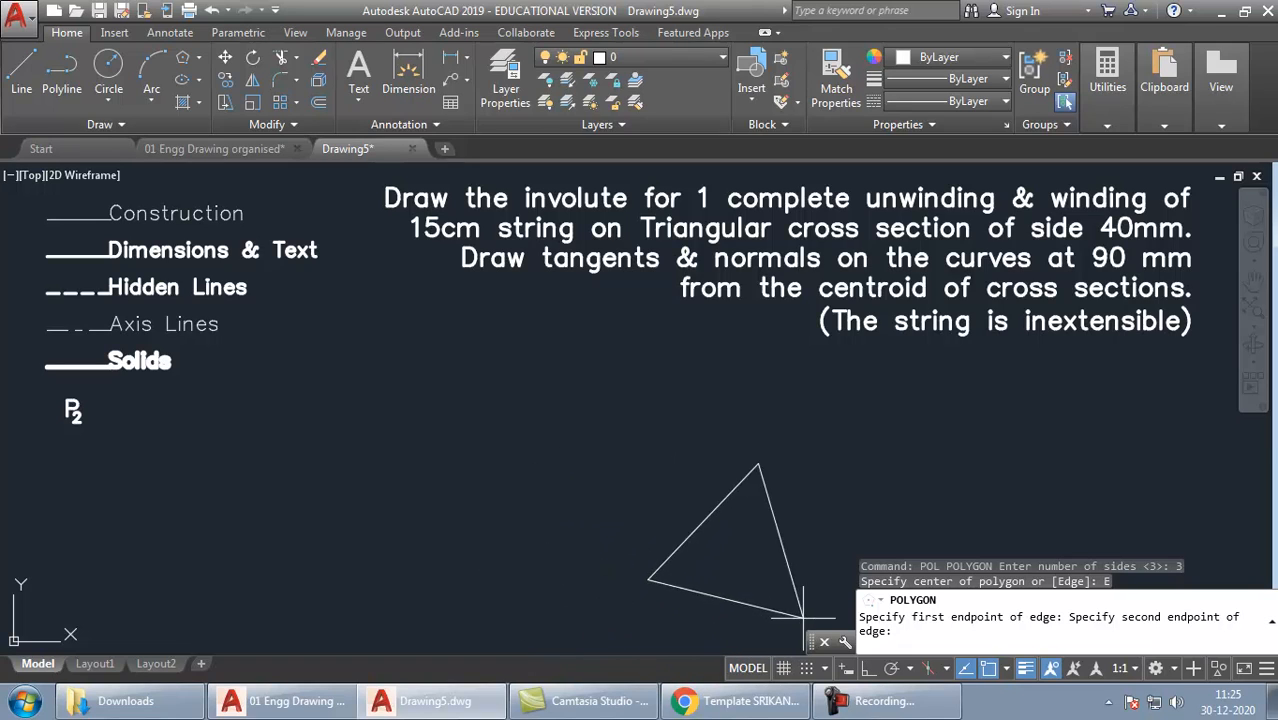
pyautogui.click(867, 670)
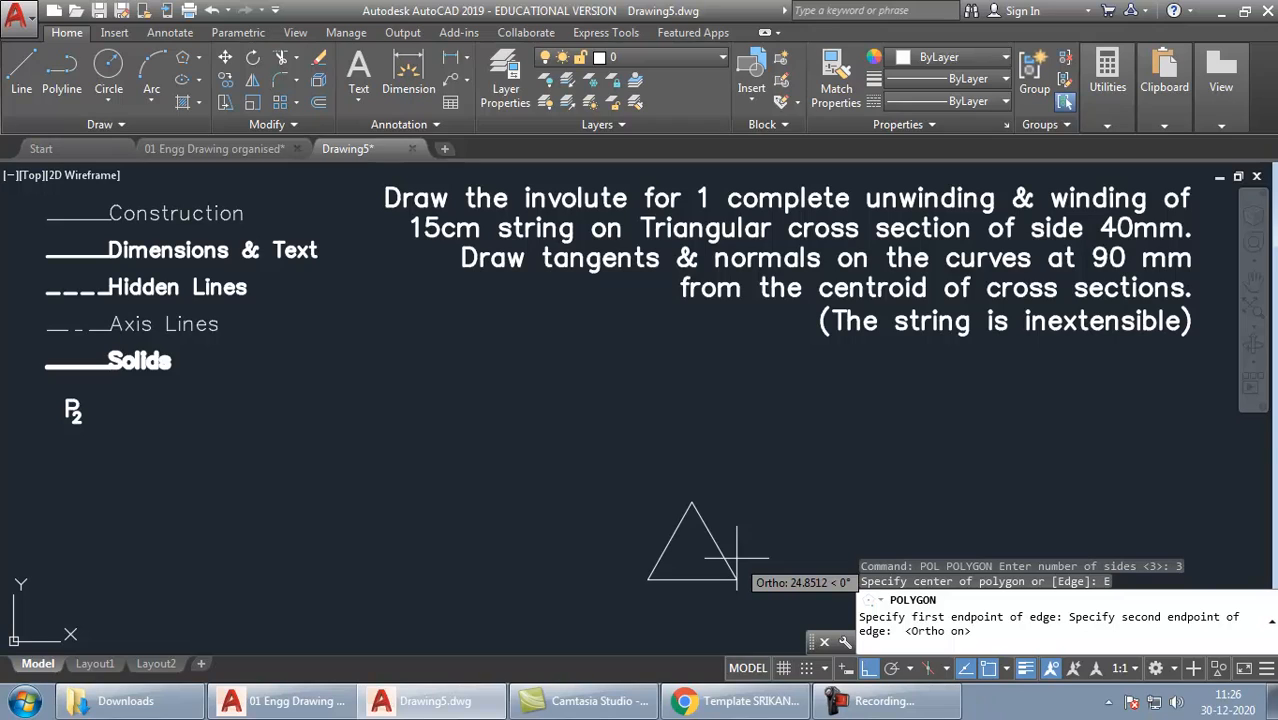
pyautogui.write('40')
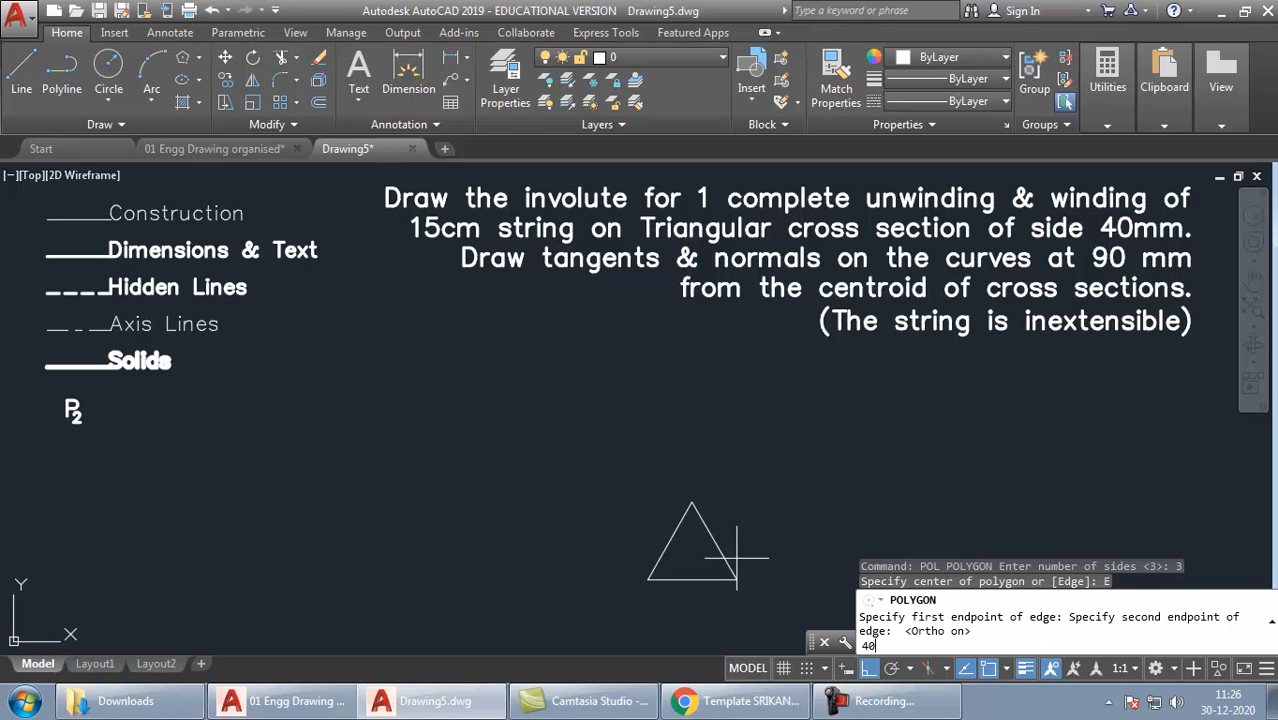
pyautogui.press('Return')
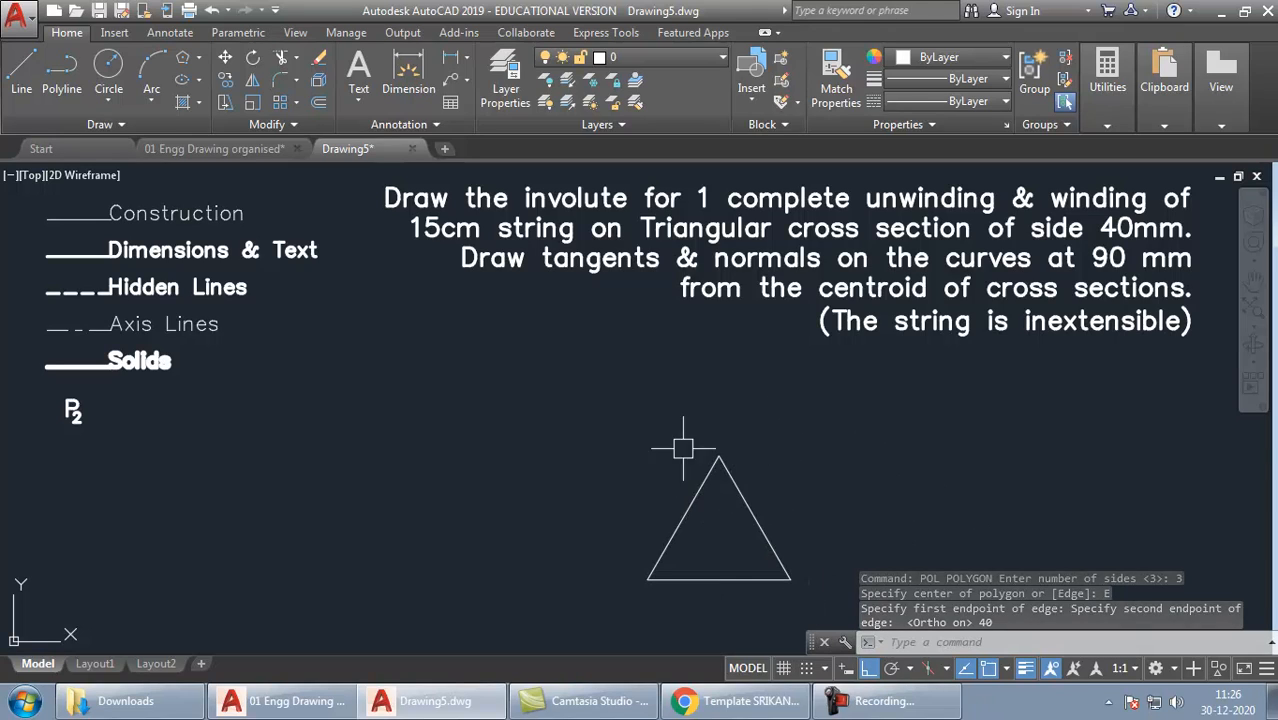
# Explode the 40 mm triangle into separate lines
pyautogui.click(742, 519)
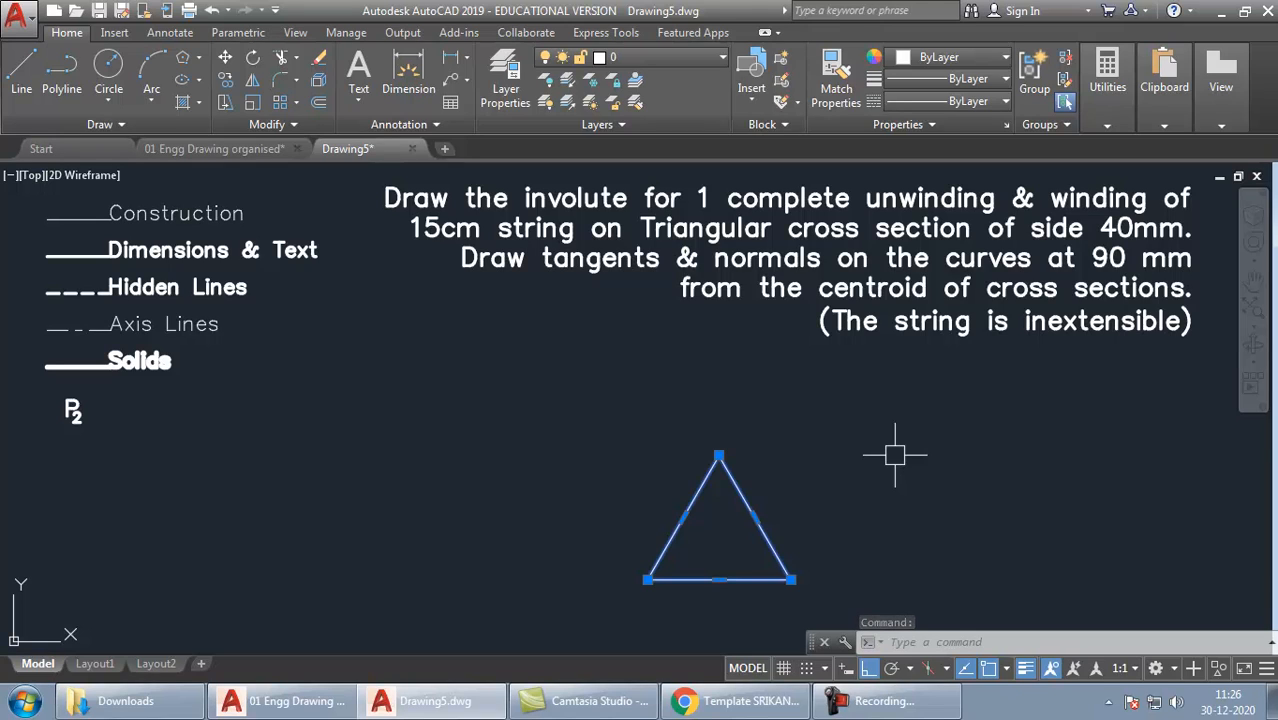
pyautogui.write('x')
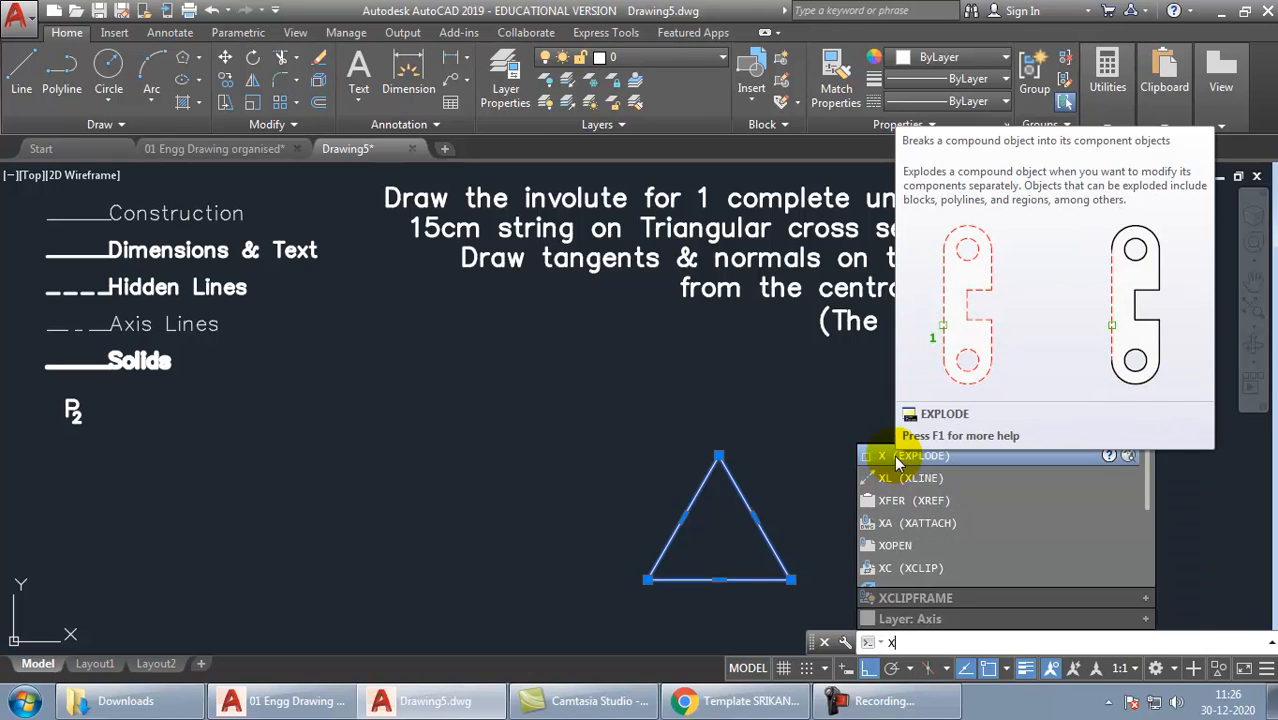
pyautogui.press('Escape')
pyautogui.press('Escape')
pyautogui.click(740, 508)
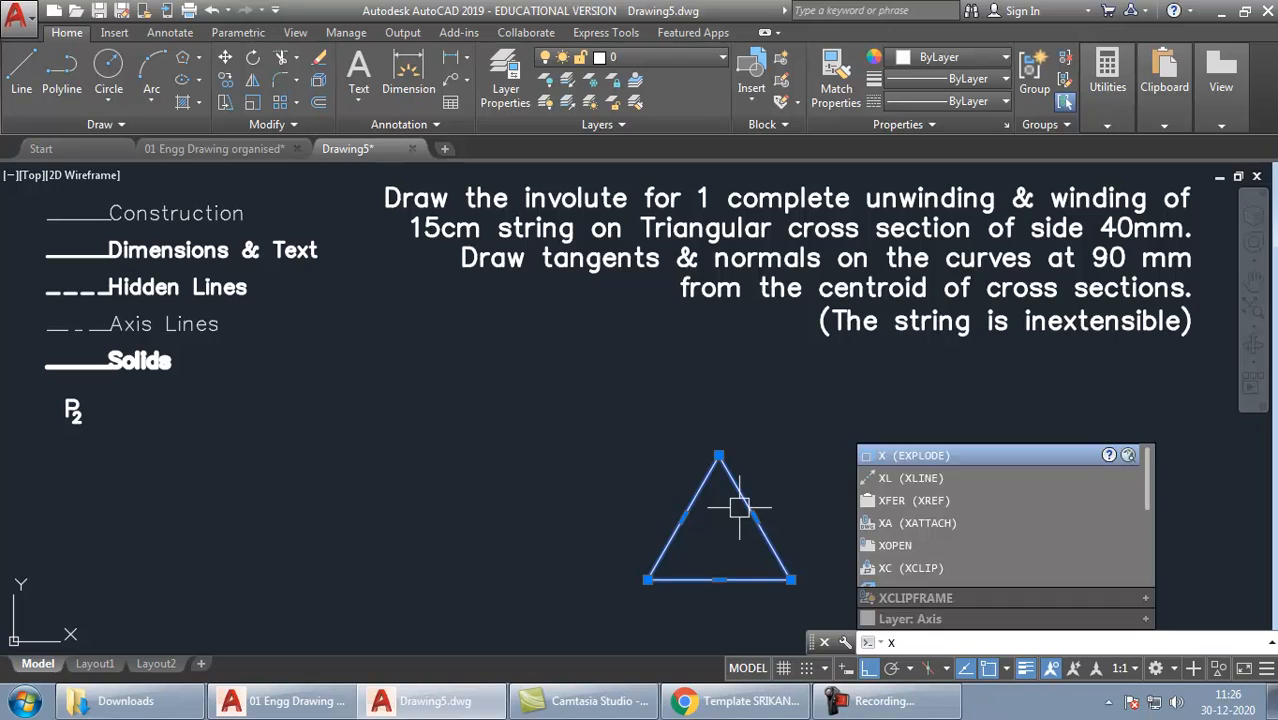
pyautogui.press('Return')
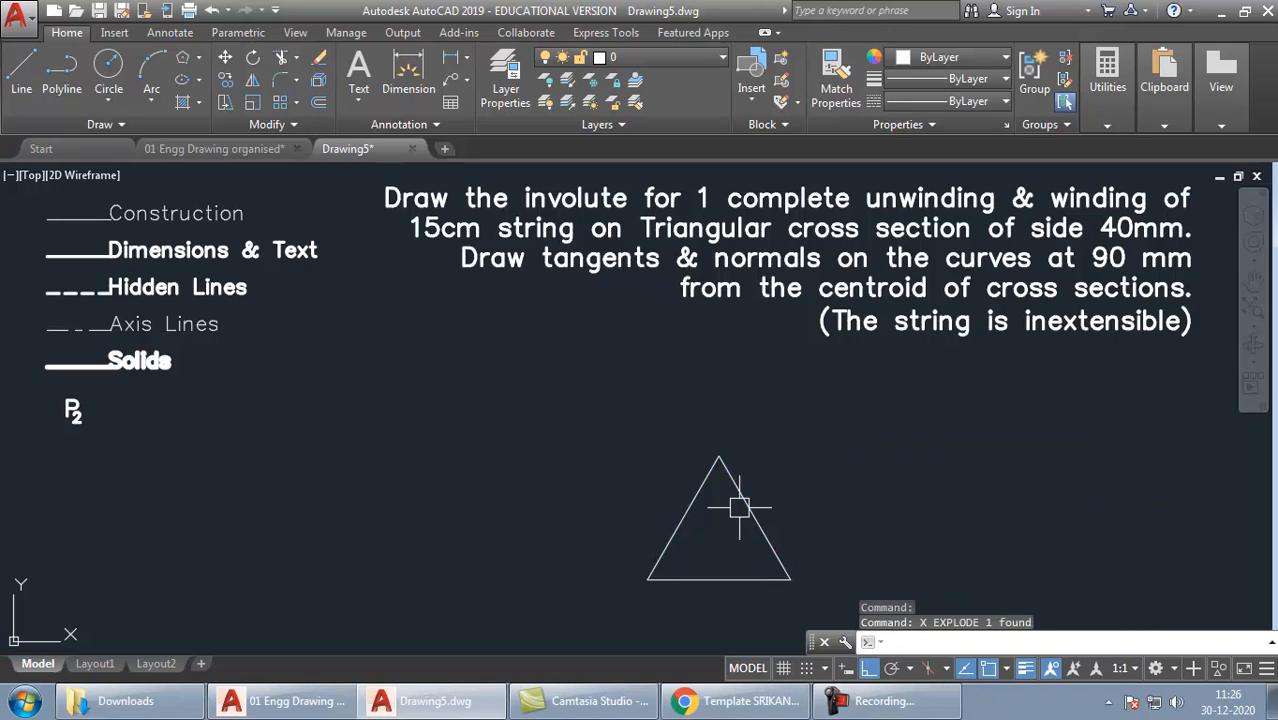
# Select the exploded triangle's sides one by one to check that they are separate lines, without altering them
pyautogui.moveTo(740, 508); pyautogui.dragTo(720, 491, button='middle')
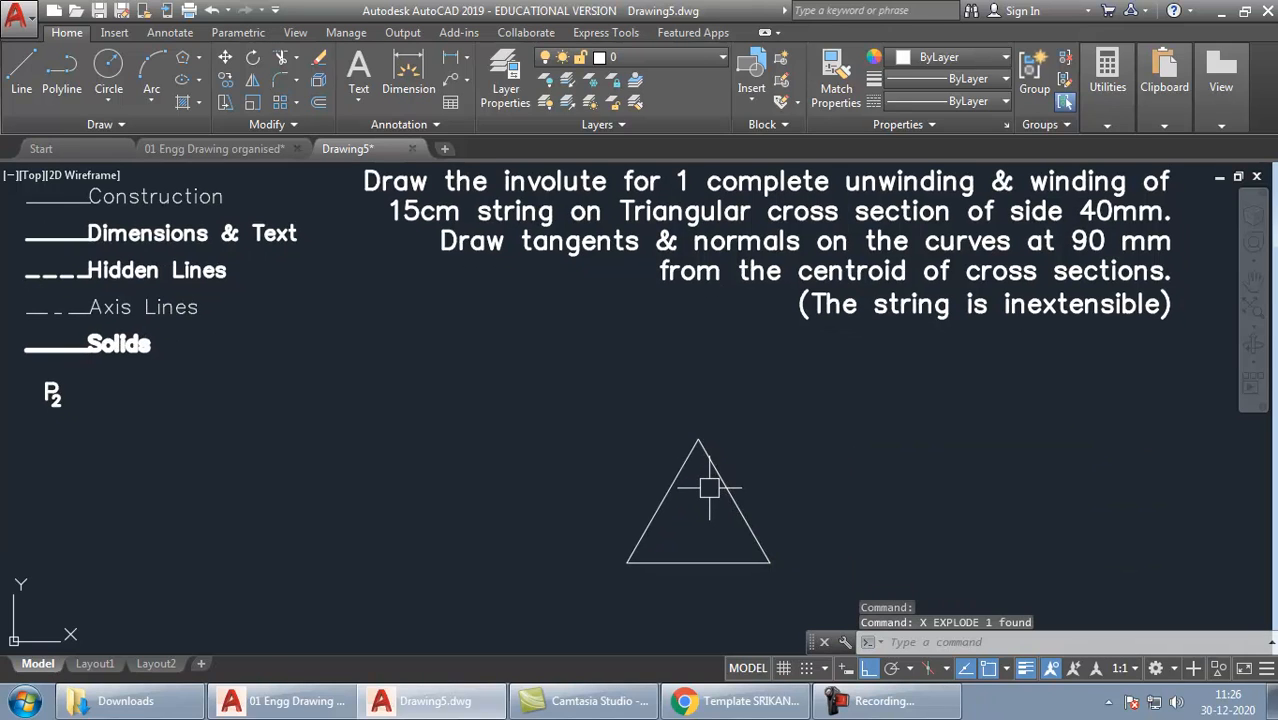
pyautogui.click(723, 488)
pyautogui.click(663, 499)
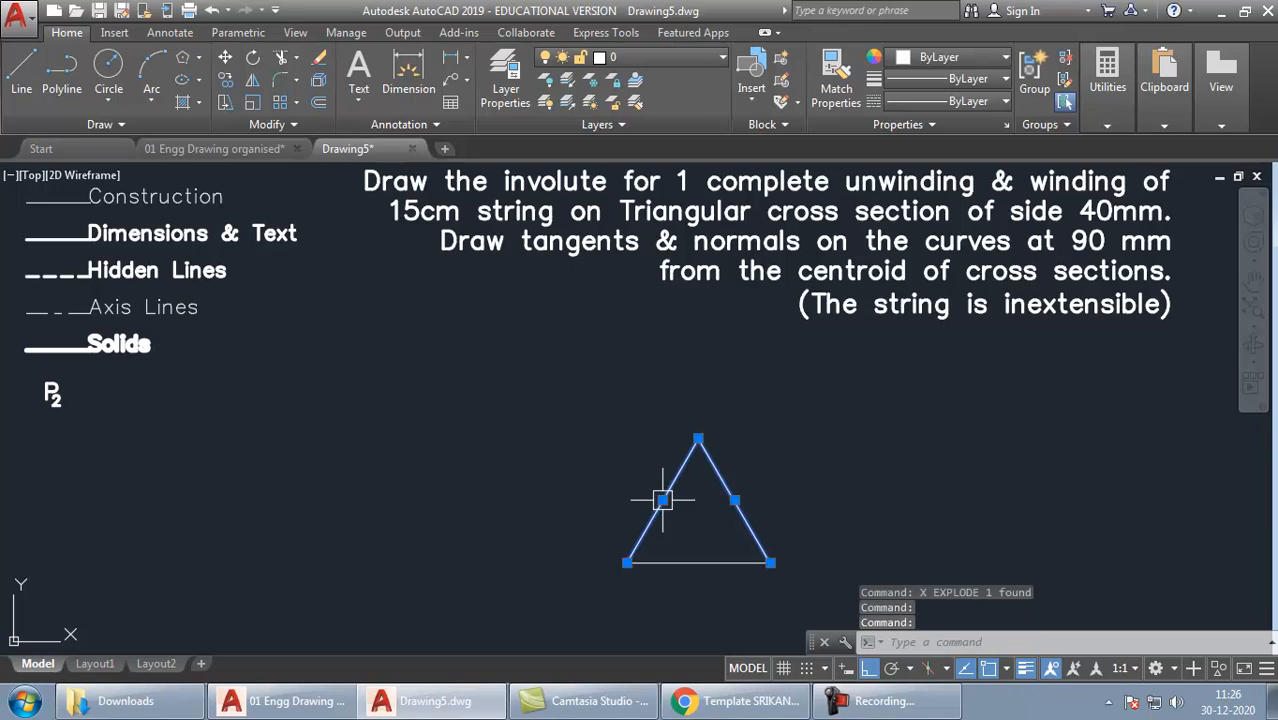
pyautogui.click(660, 560)
pyautogui.press('Escape')
pyautogui.click(745, 512)
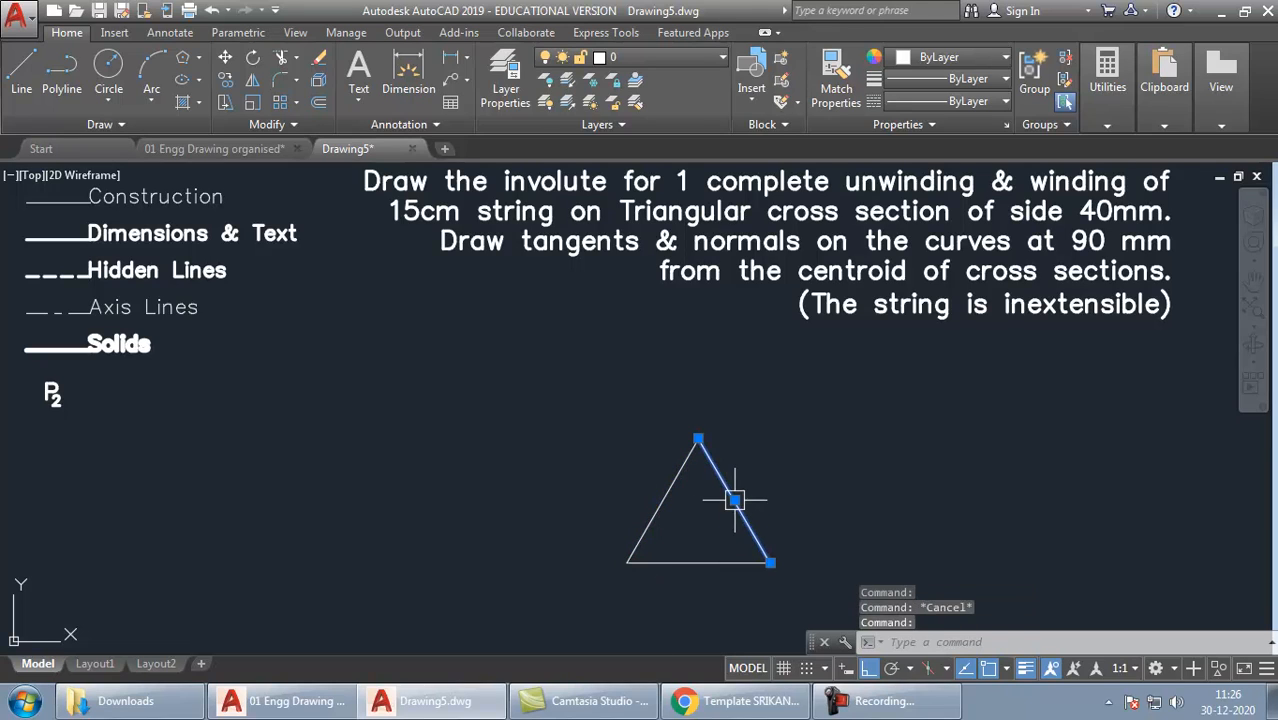
pyautogui.click(735, 500)
pyautogui.hotkey('ctrl', 'z')
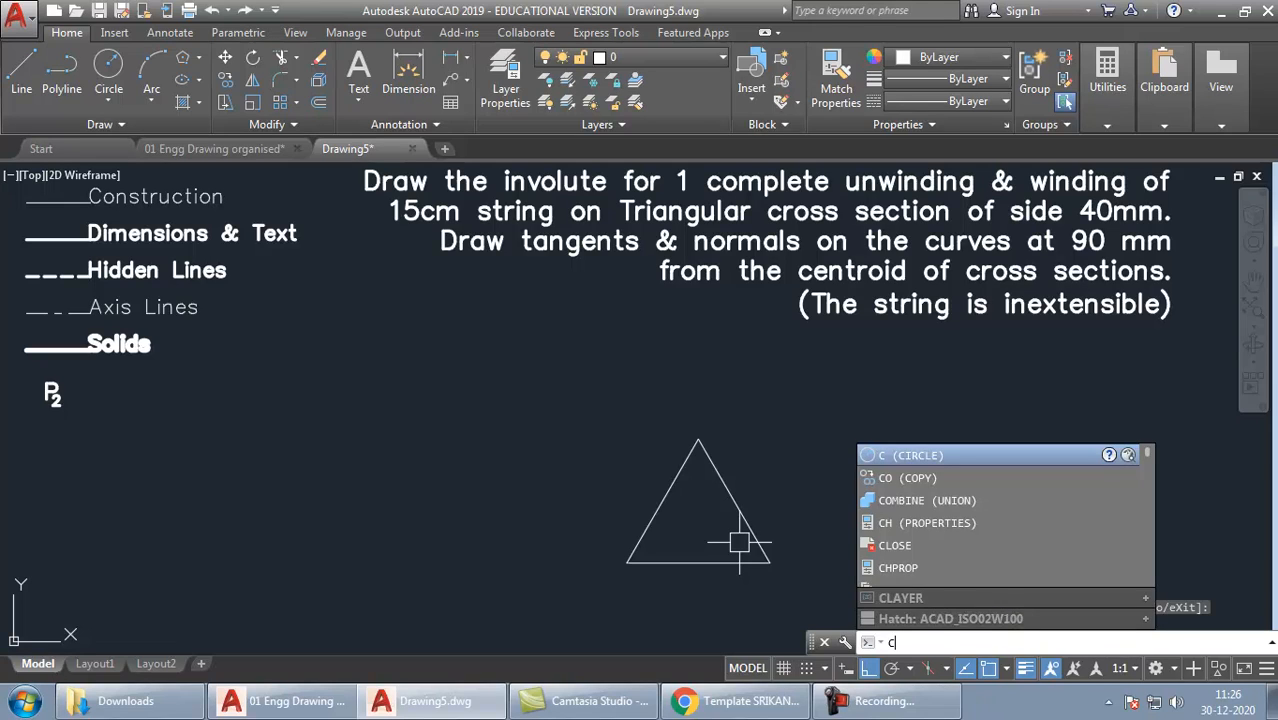
# Draw a circle centred on the triangle's lower-left corner through its lower-right corner, and review the enabled object snaps
pyautogui.press('Return')
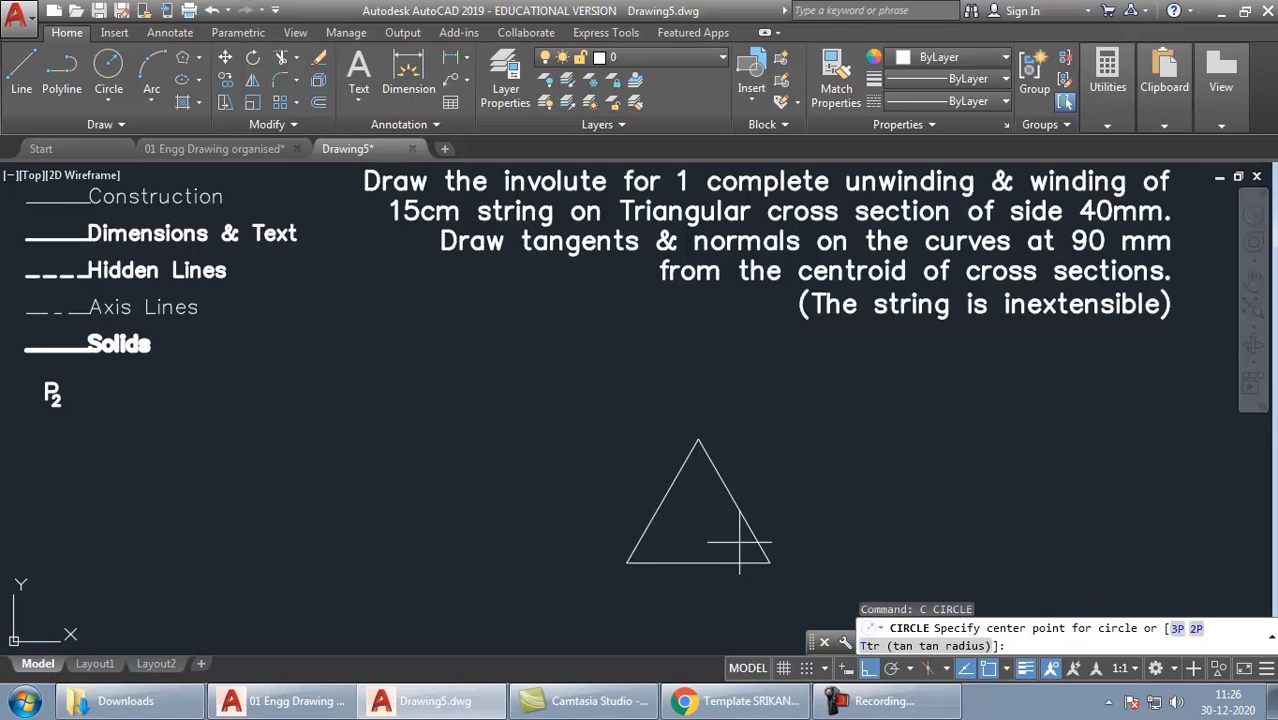
pyautogui.click(627, 563)
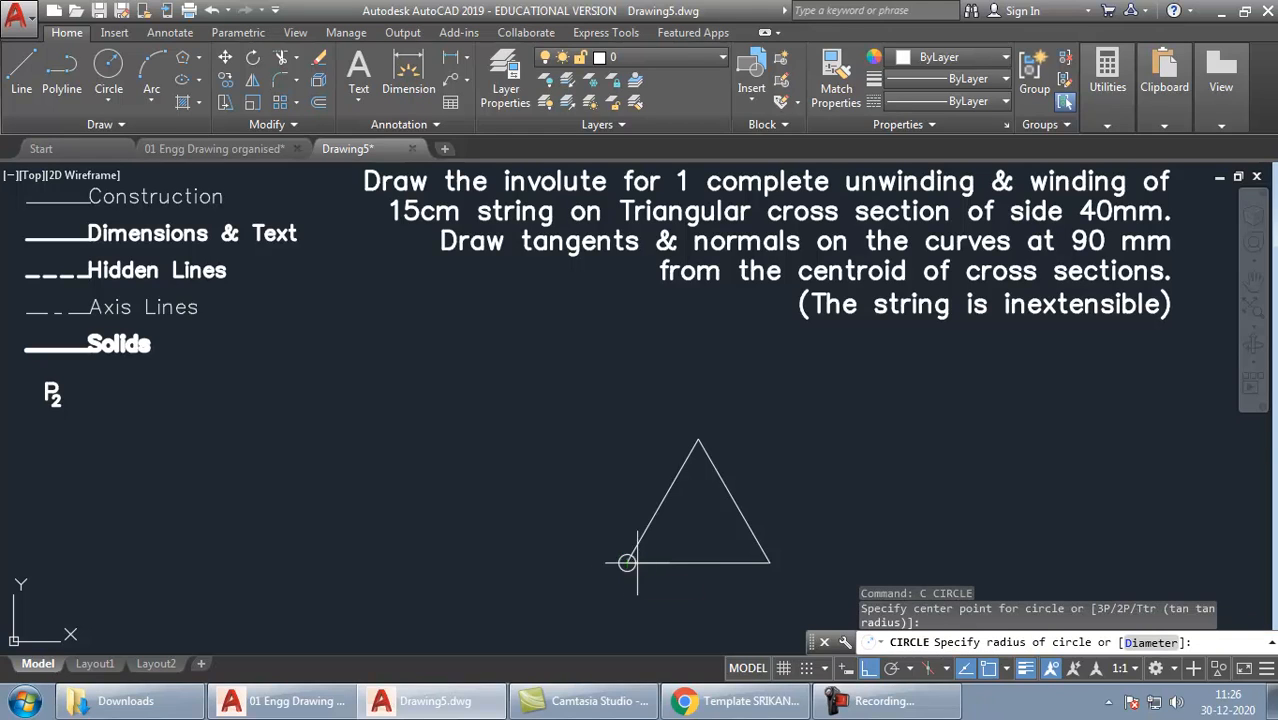
pyautogui.click(772, 564)
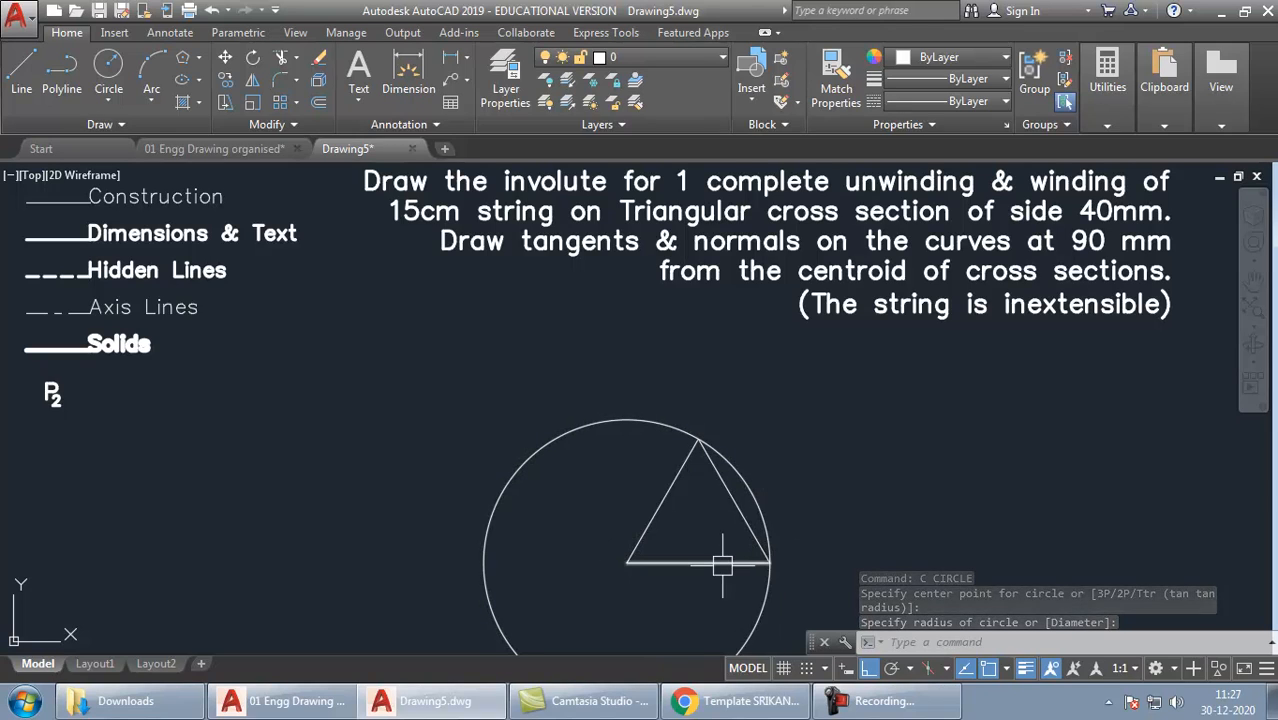
pyautogui.click(1006, 670)
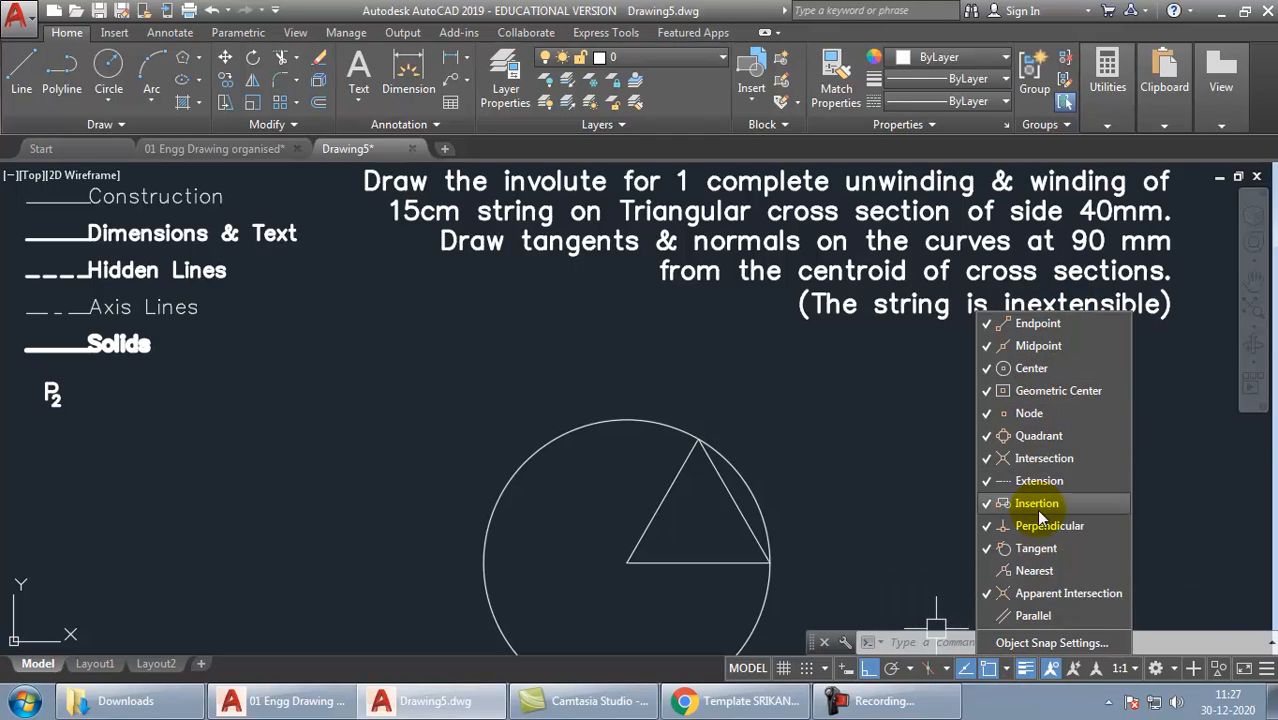
pyautogui.click(858, 462)
# Extend the triangle's left side down to the circle and trim the circle to the lower arc between that extension and the lower-right corner
pyautogui.moveTo(844, 565); pyautogui.dragTo(828, 490, button='middle')
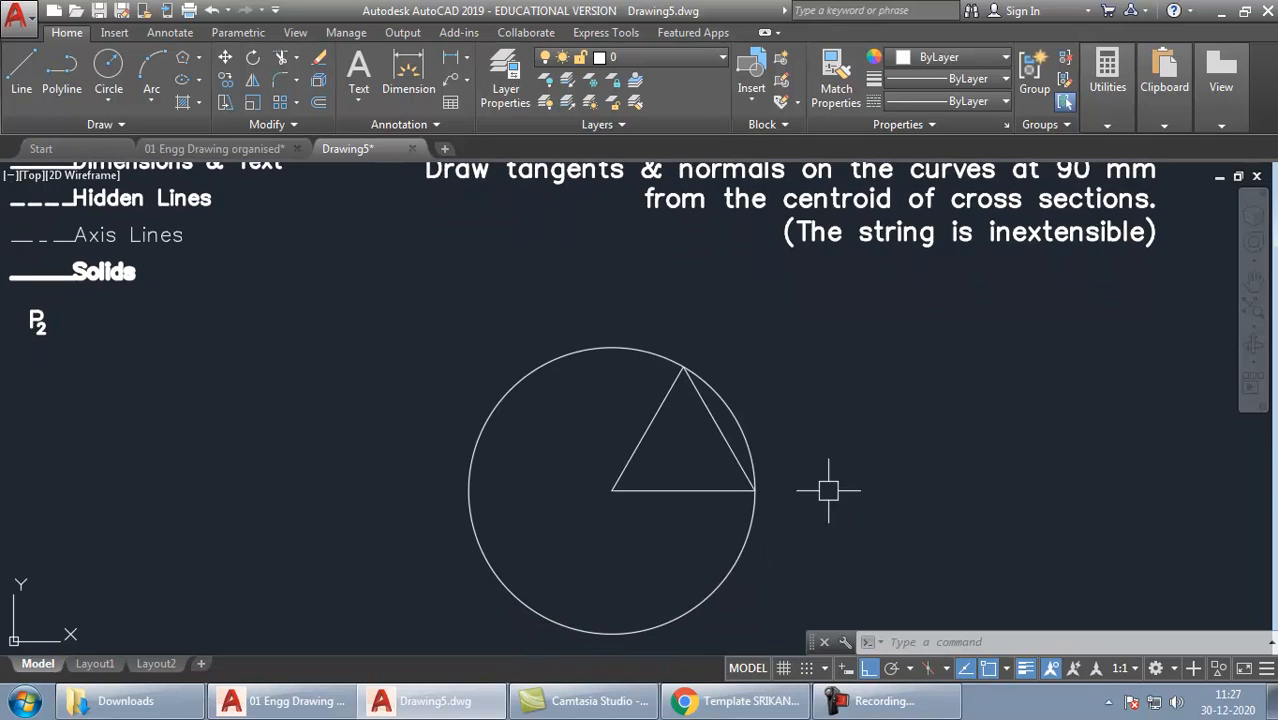
pyautogui.write('ex')
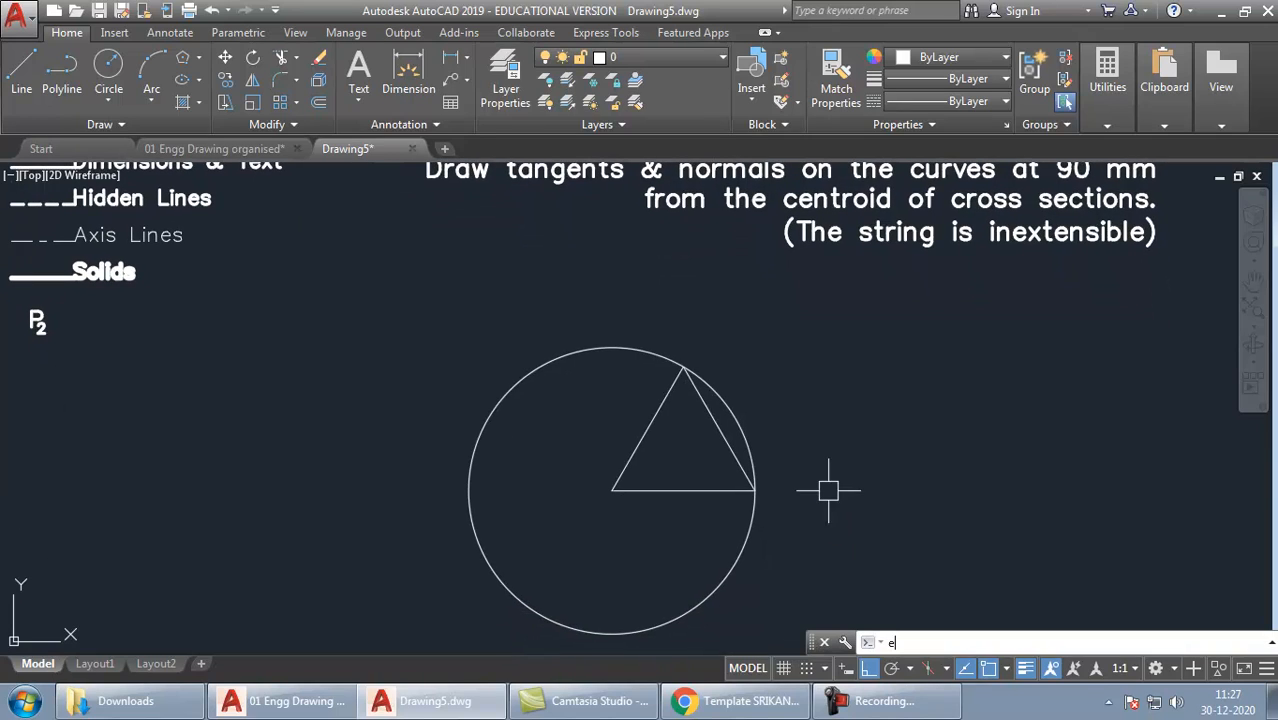
pyautogui.press('Return')
pyautogui.press('Return')
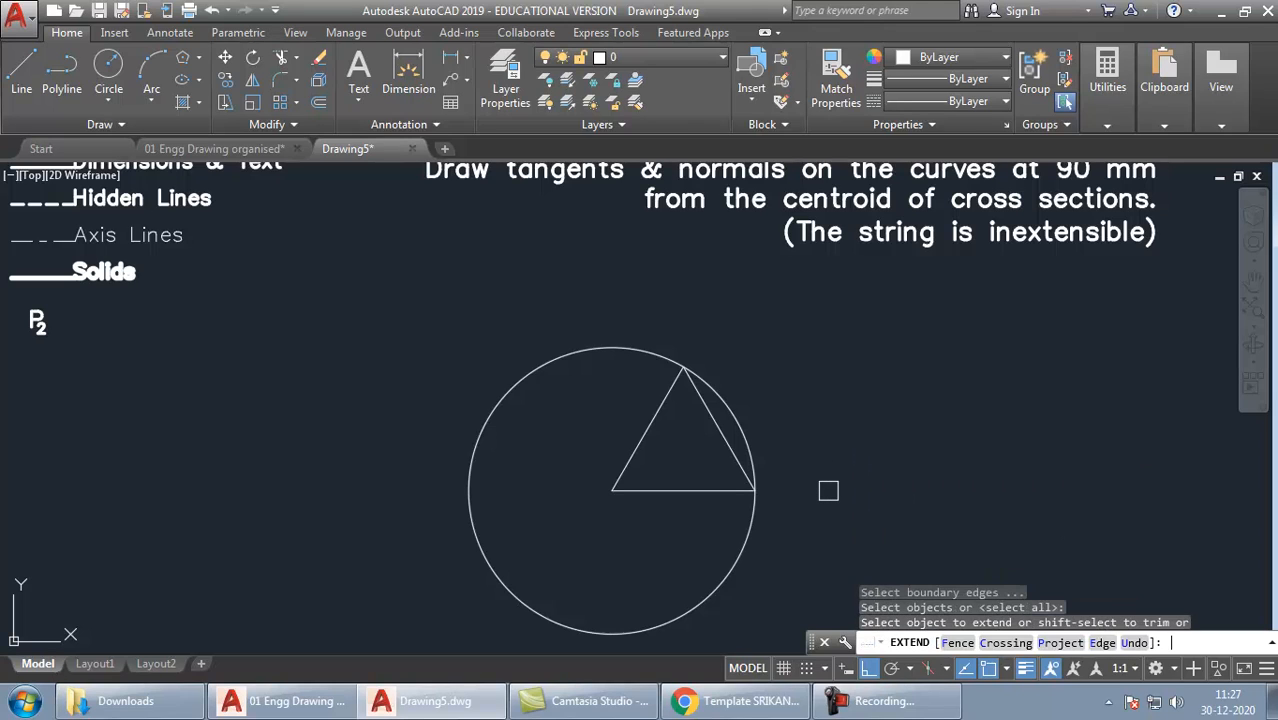
pyautogui.click(760, 471)
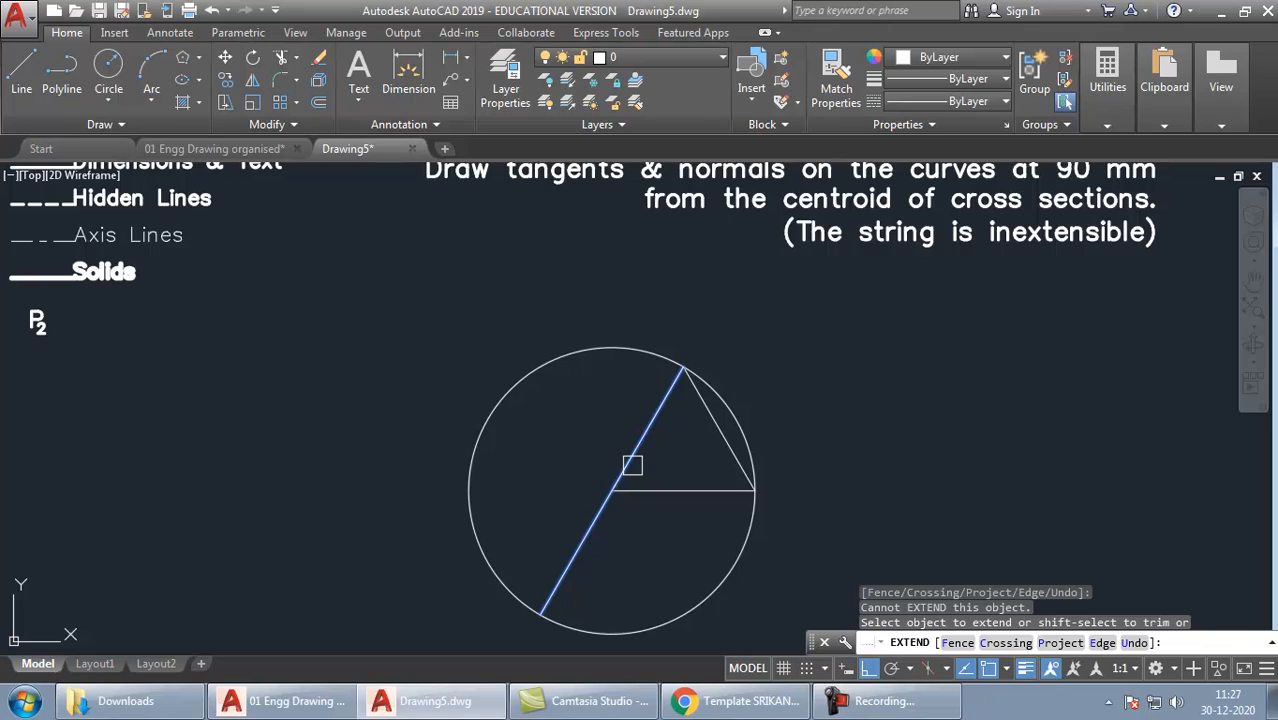
pyautogui.click(632, 465)
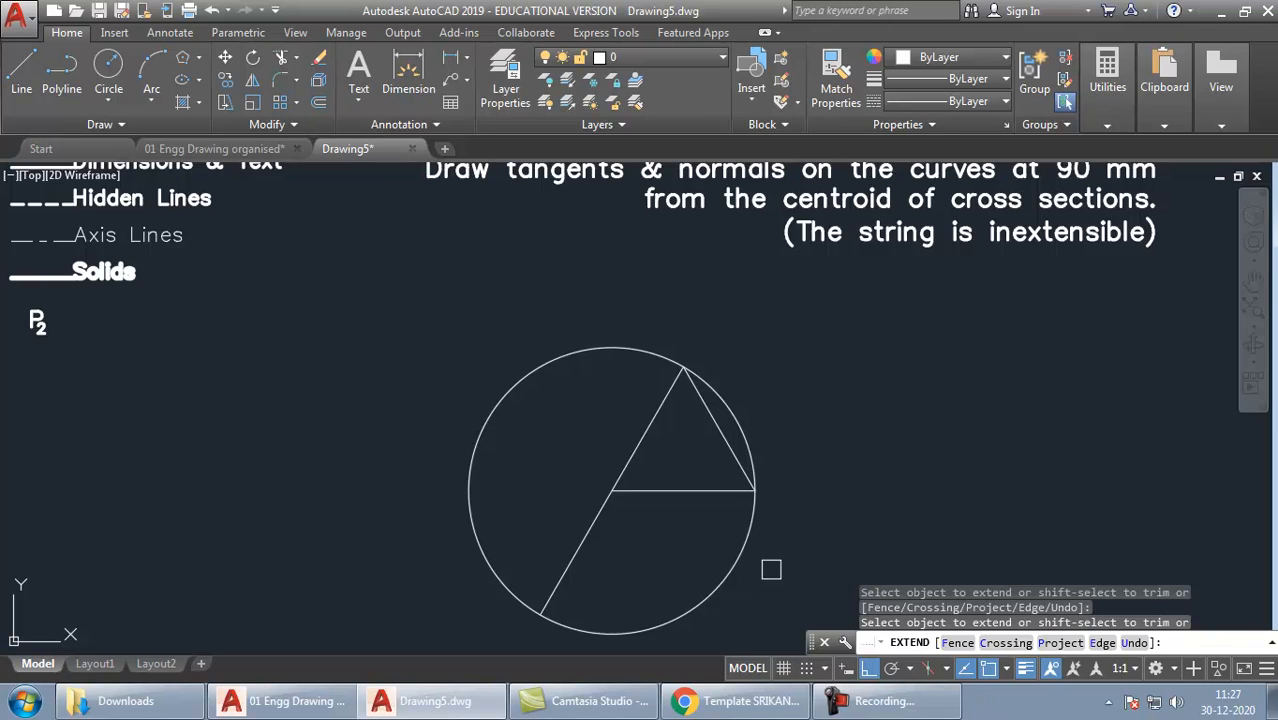
pyautogui.keyDown('shift'); pyautogui.click(745, 417); pyautogui.keyUp('shift')
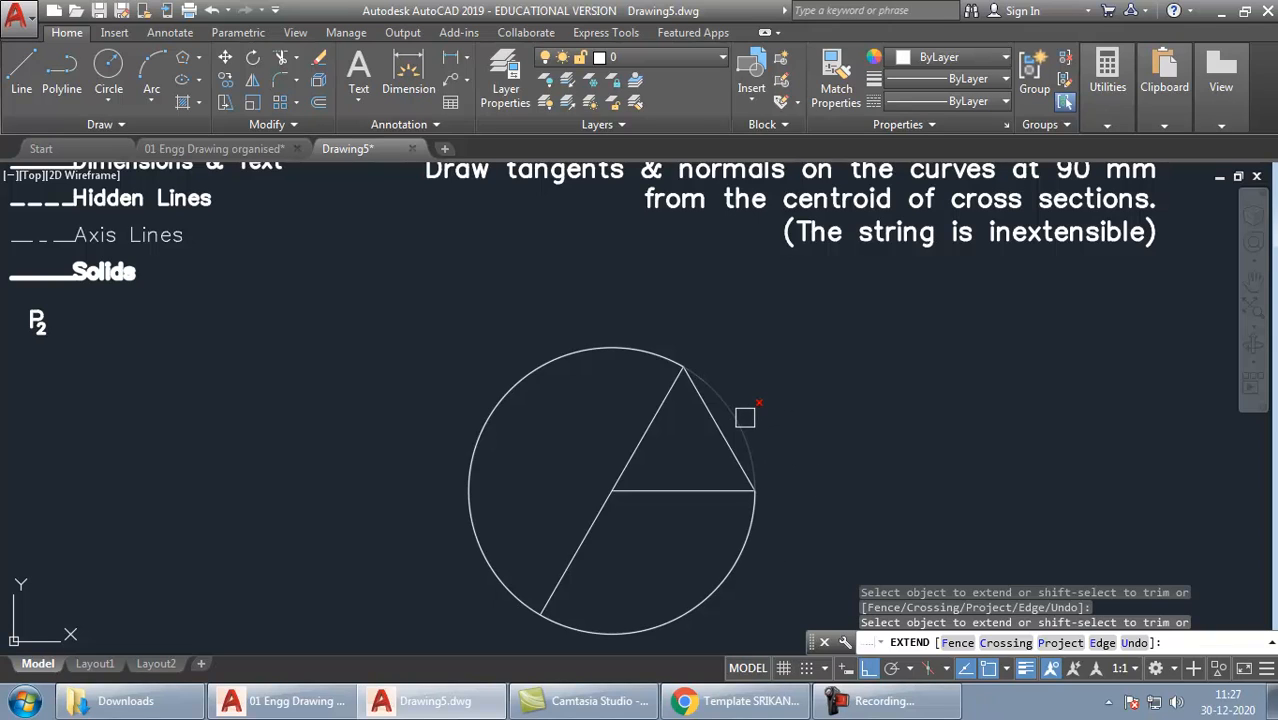
pyautogui.keyDown('shift'); pyautogui.click(648, 346); pyautogui.keyUp('shift')
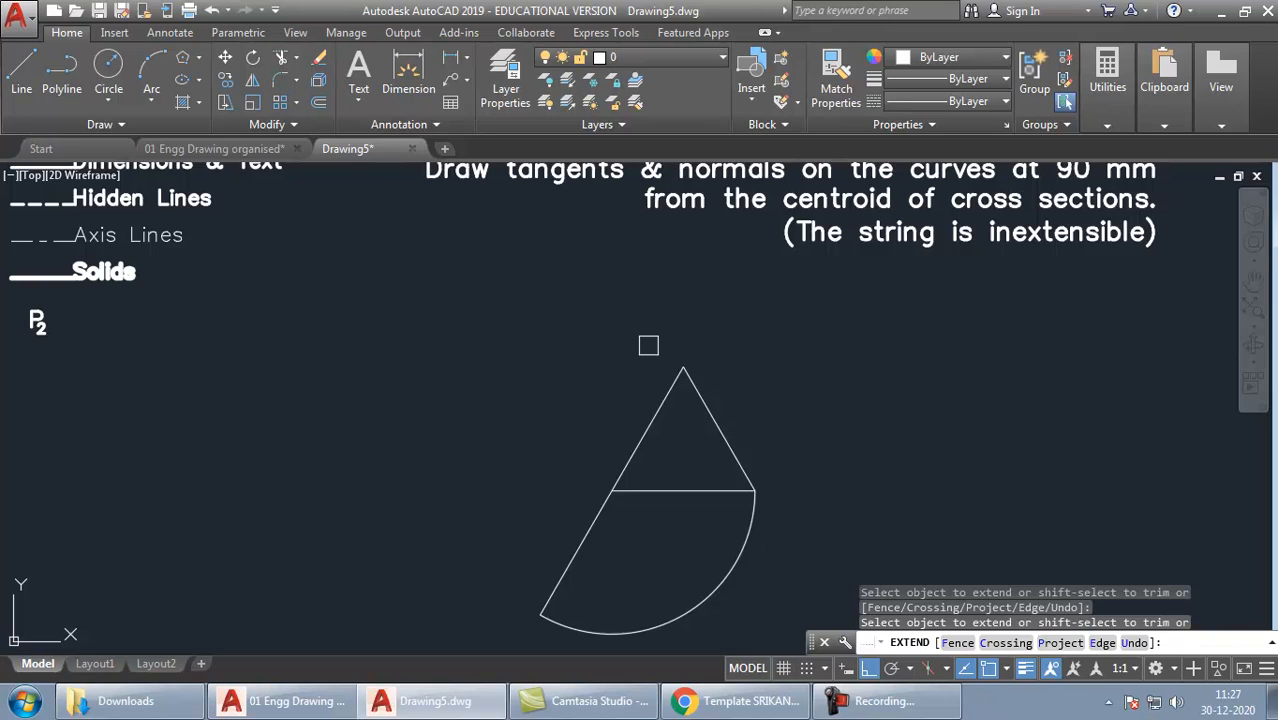
pyautogui.press('Escape')
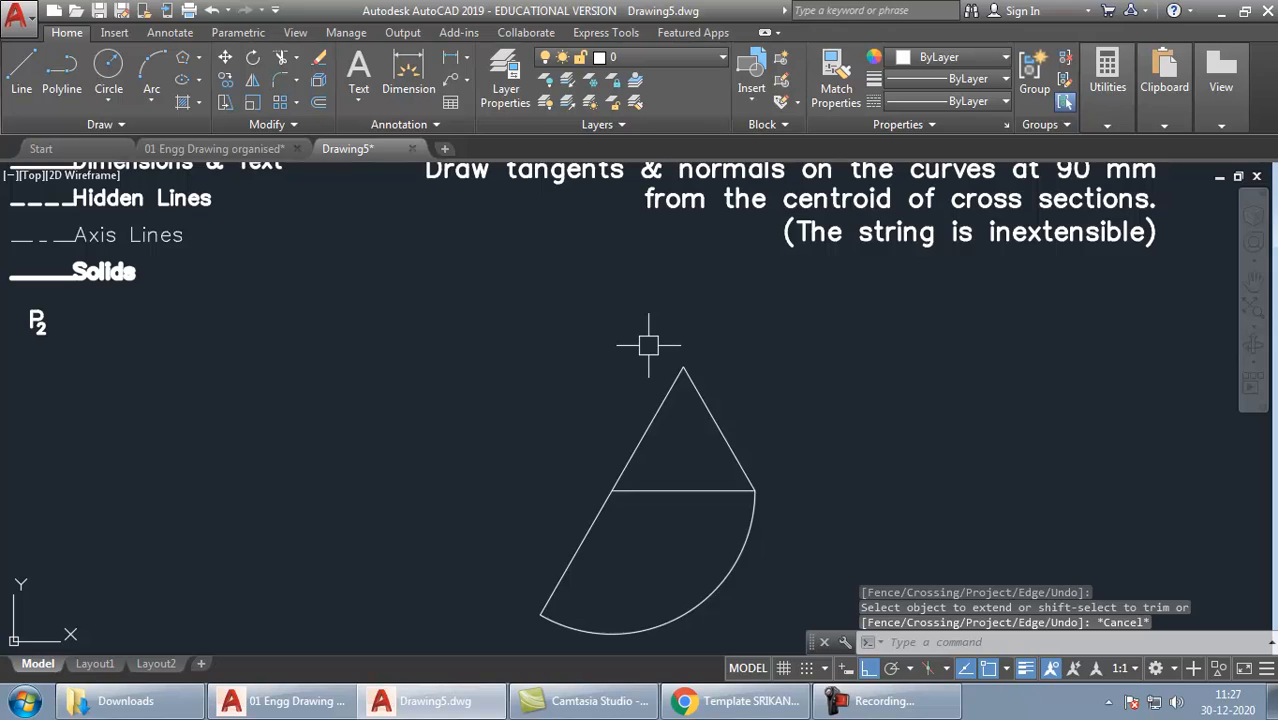
# Draw a circle centred on the triangle's apex through the lower end of the extended left side, 80 mm in radius
pyautogui.write('c')
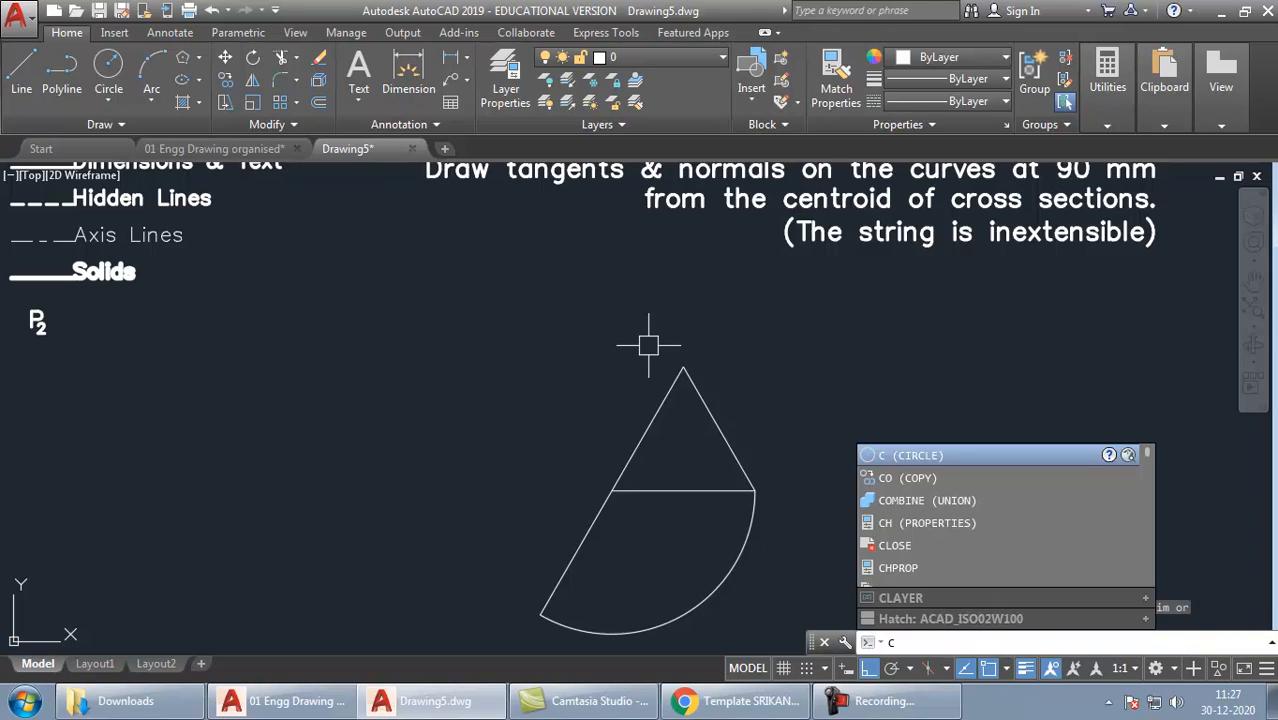
pyautogui.press('Return')
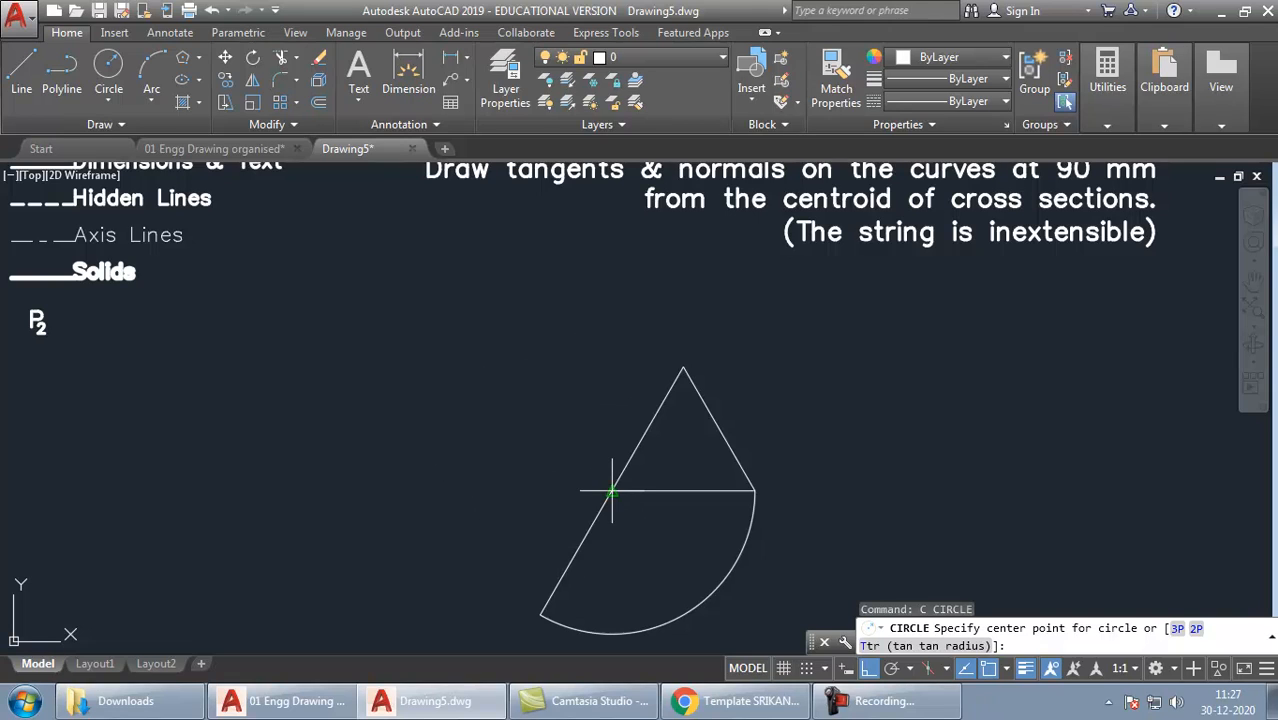
pyautogui.click(683, 367)
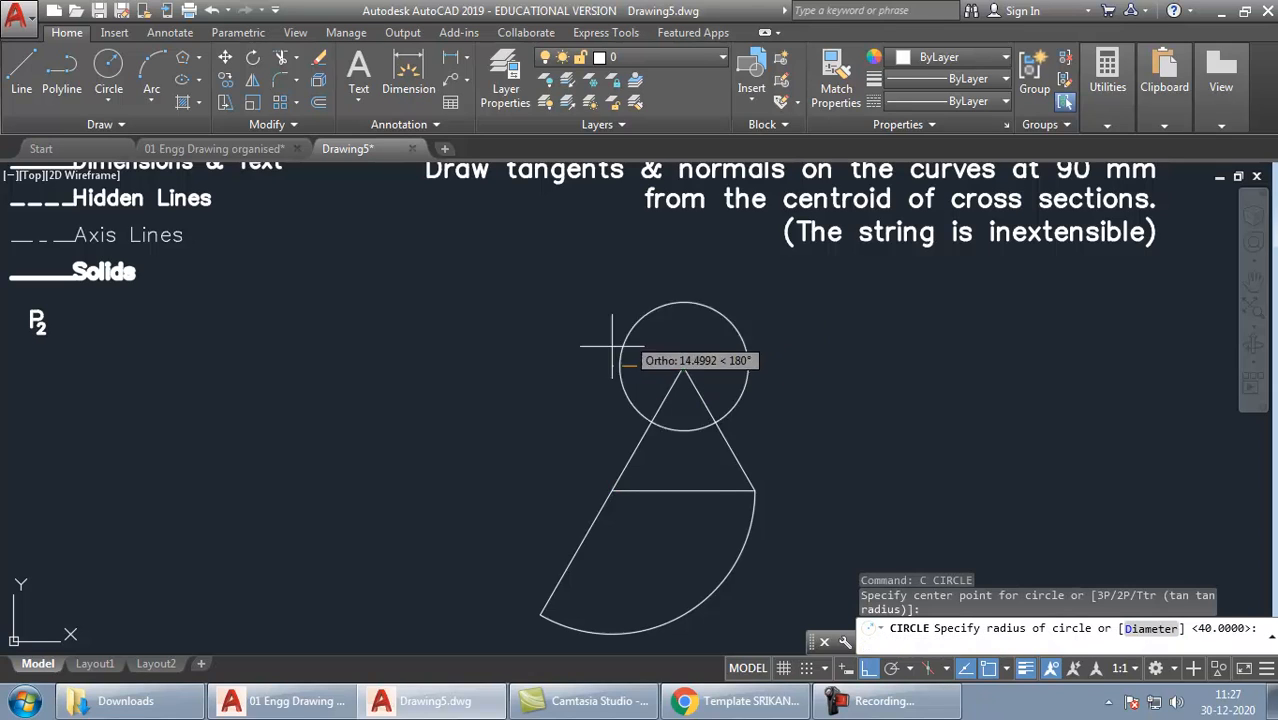
pyautogui.click(540, 614)
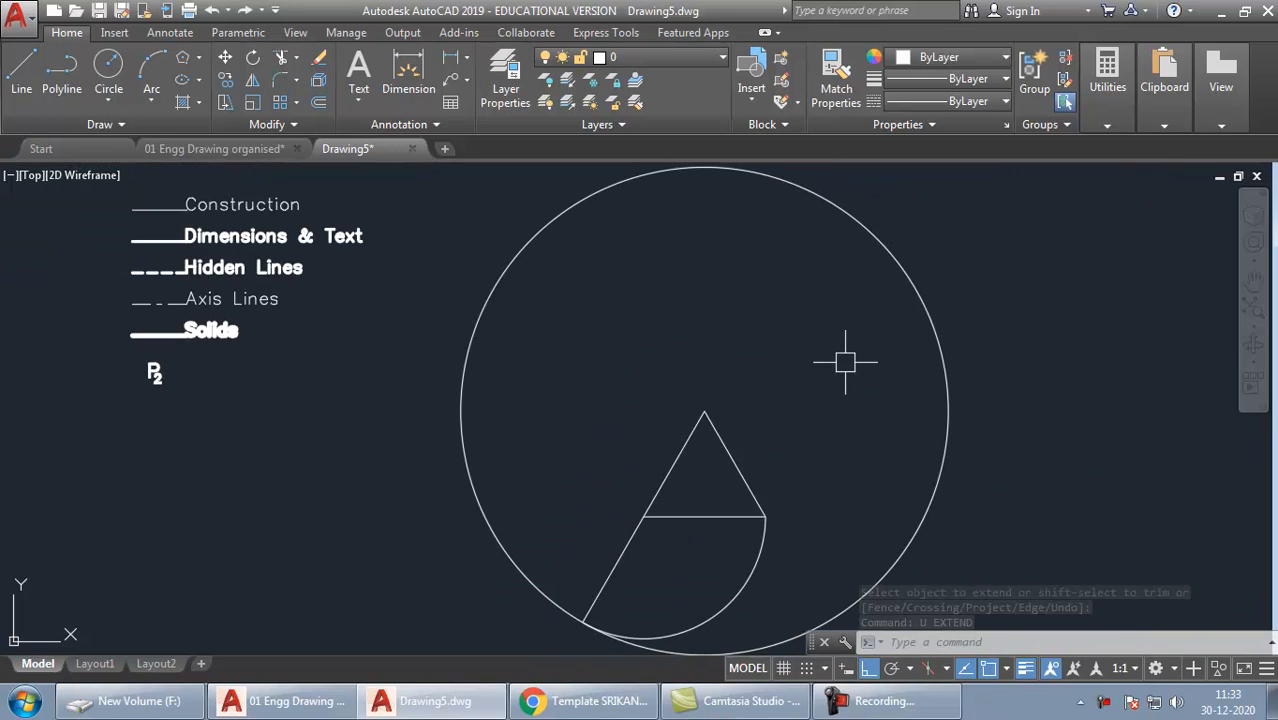
# Extend the triangle's right side up to the large circle and trim that circle to the left-hand arc between the two extended sides
pyautogui.write('Ex')
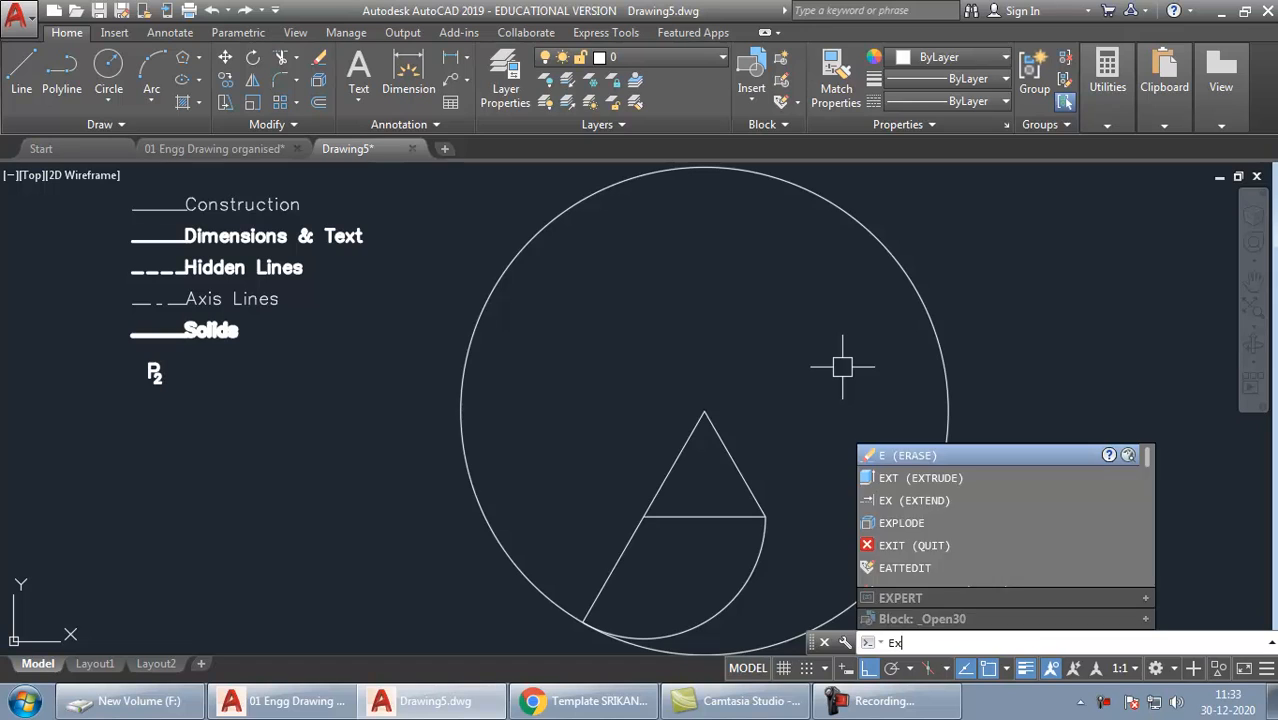
pyautogui.press('Return')
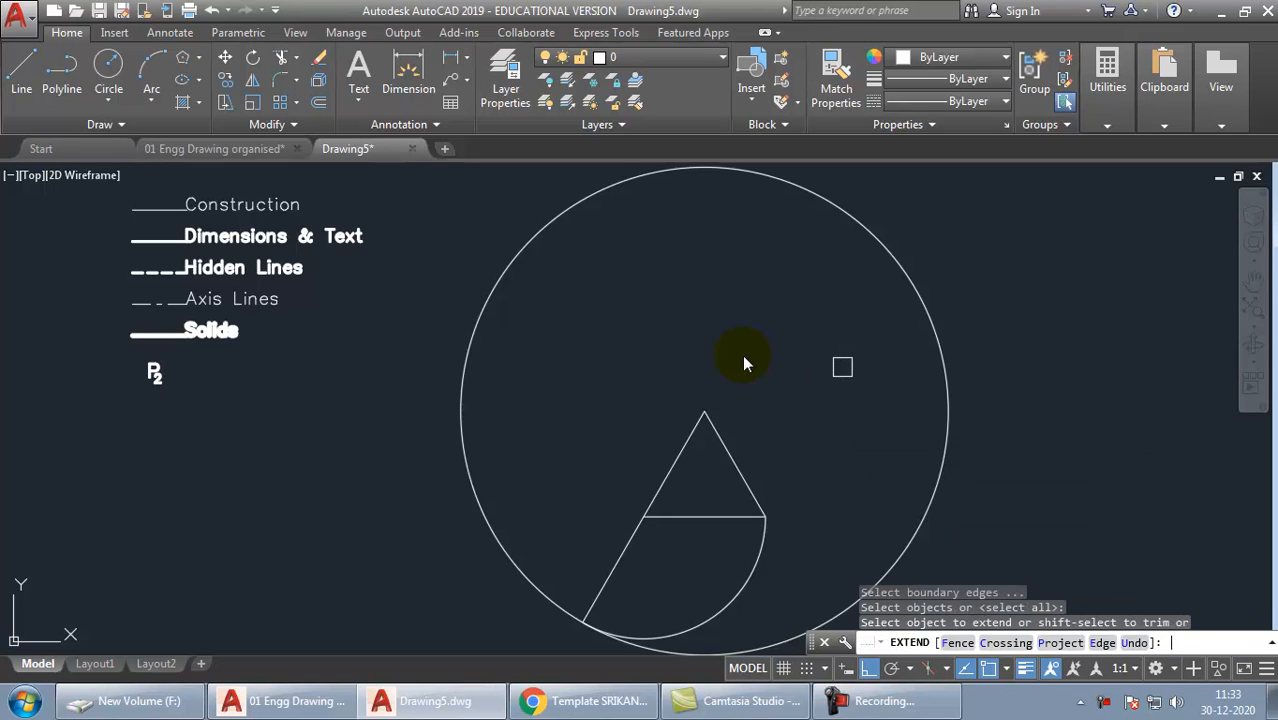
pyautogui.click(722, 432)
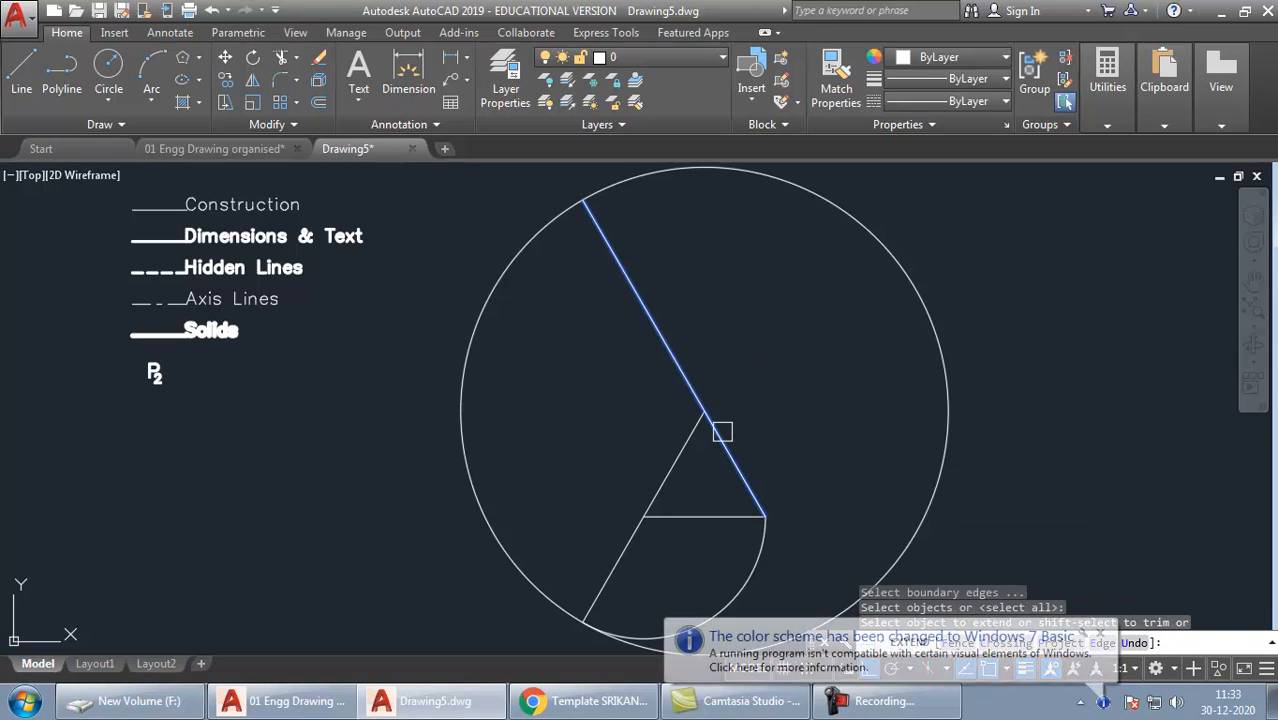
pyautogui.press('Return')
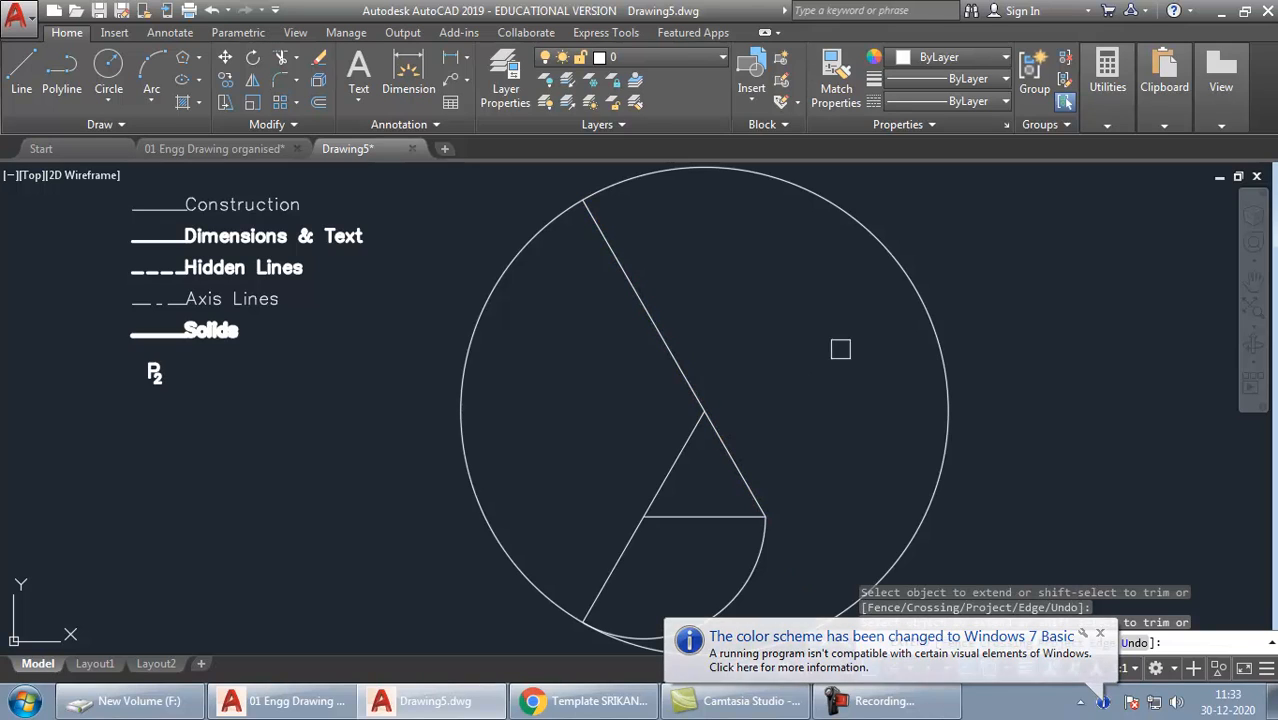
pyautogui.click(928, 316)
pyautogui.click(1100, 634)
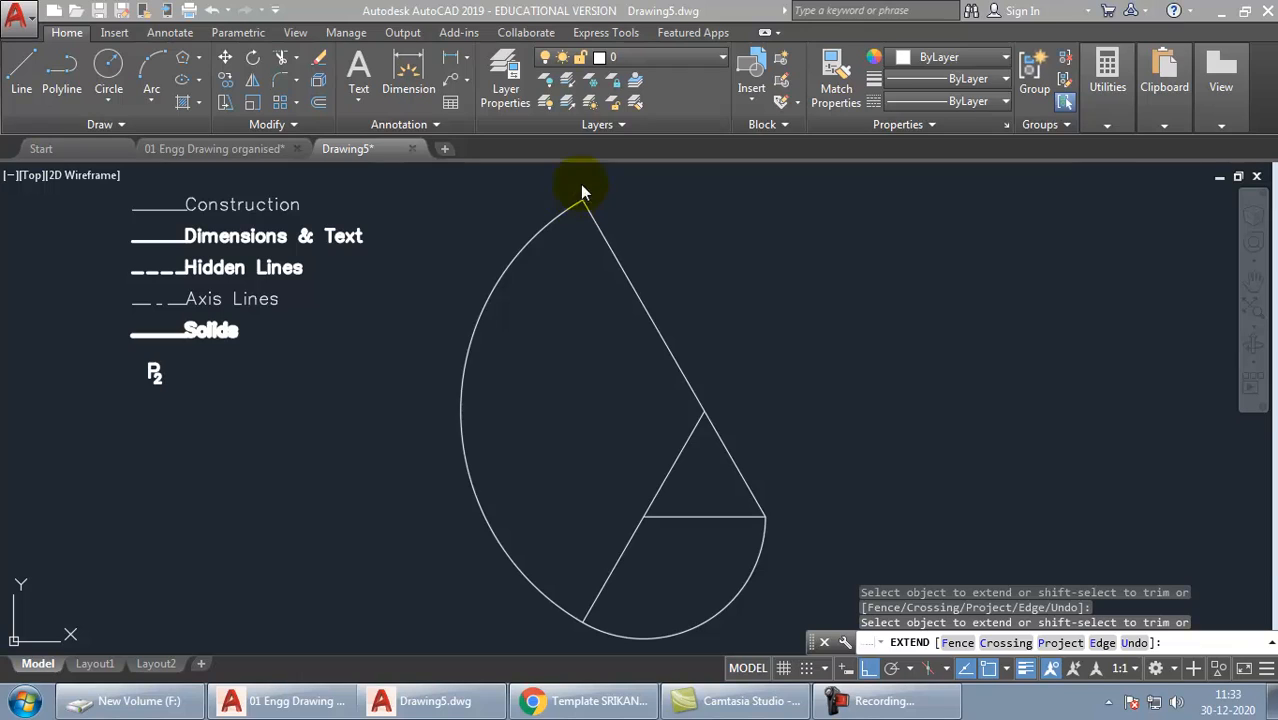
pyautogui.click(587, 212)
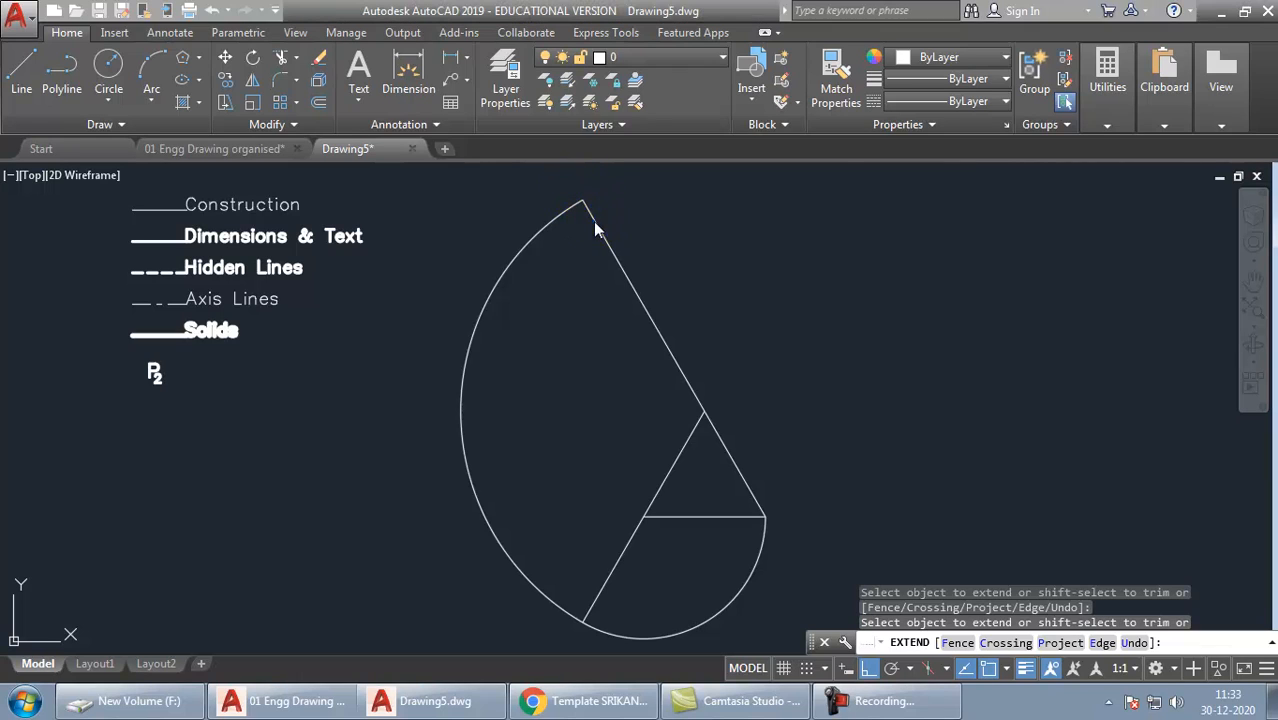
pyautogui.press('Escape')
pyautogui.click(613, 245)
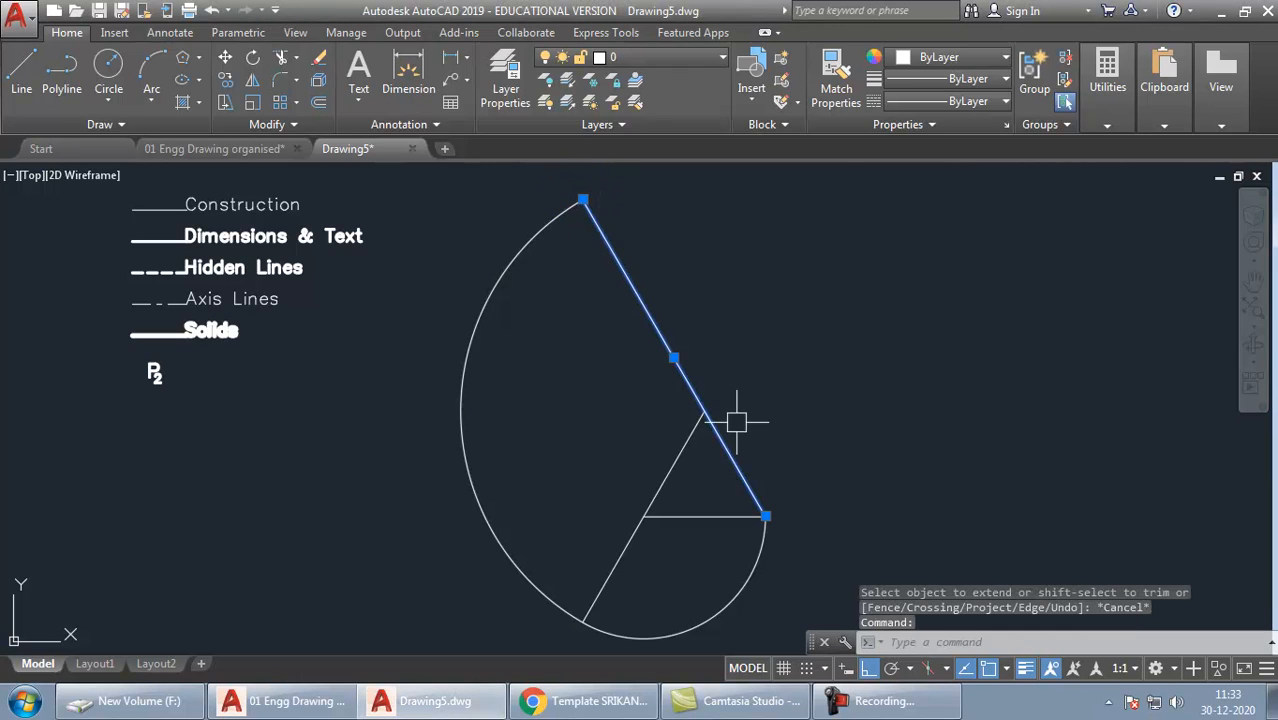
pyautogui.press('Escape')
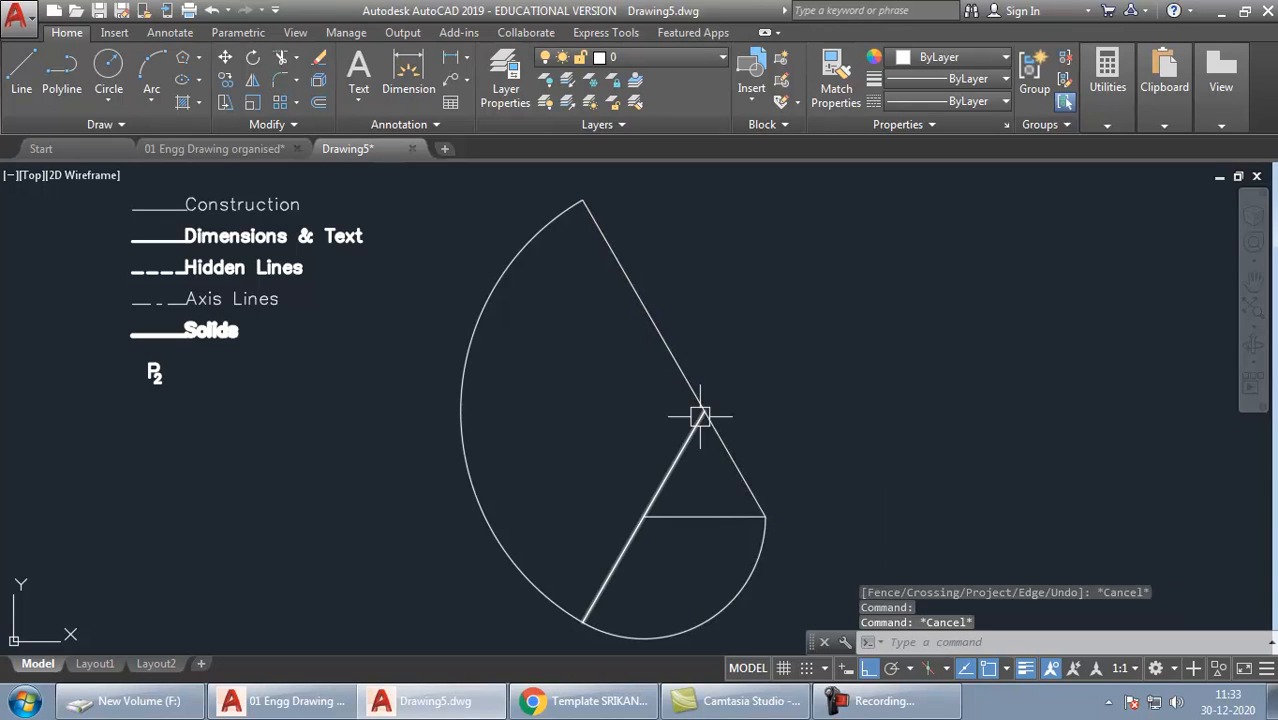
# Draw a circle centred on the triangle's lower-right corner through the upper end of the extended right side, 120 mm in radius
pyautogui.write('c')
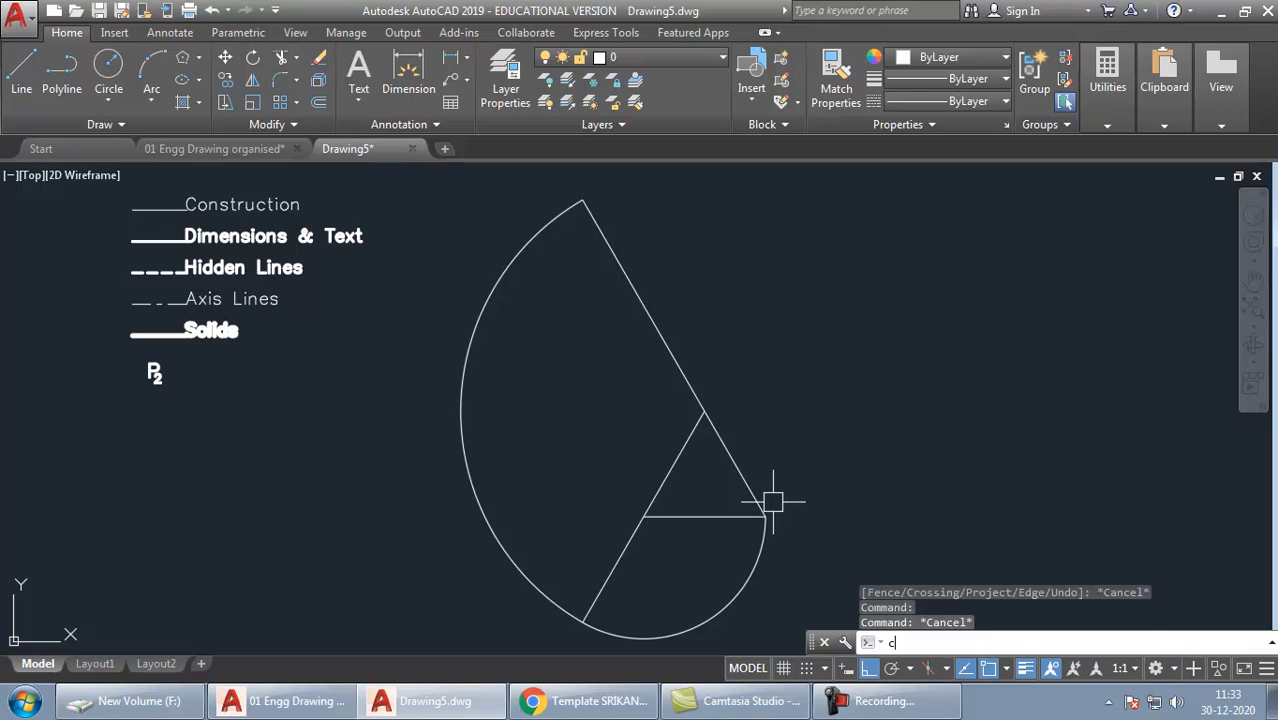
pyautogui.press('Return')
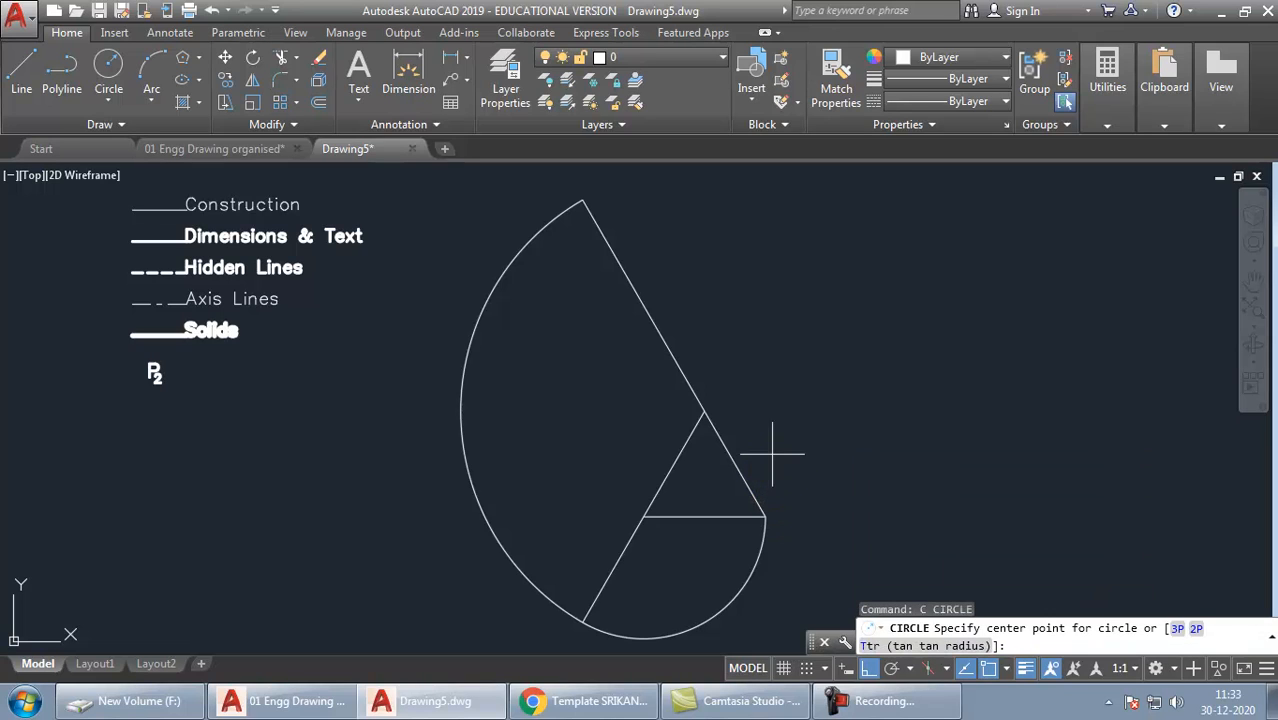
pyautogui.click(765, 517)
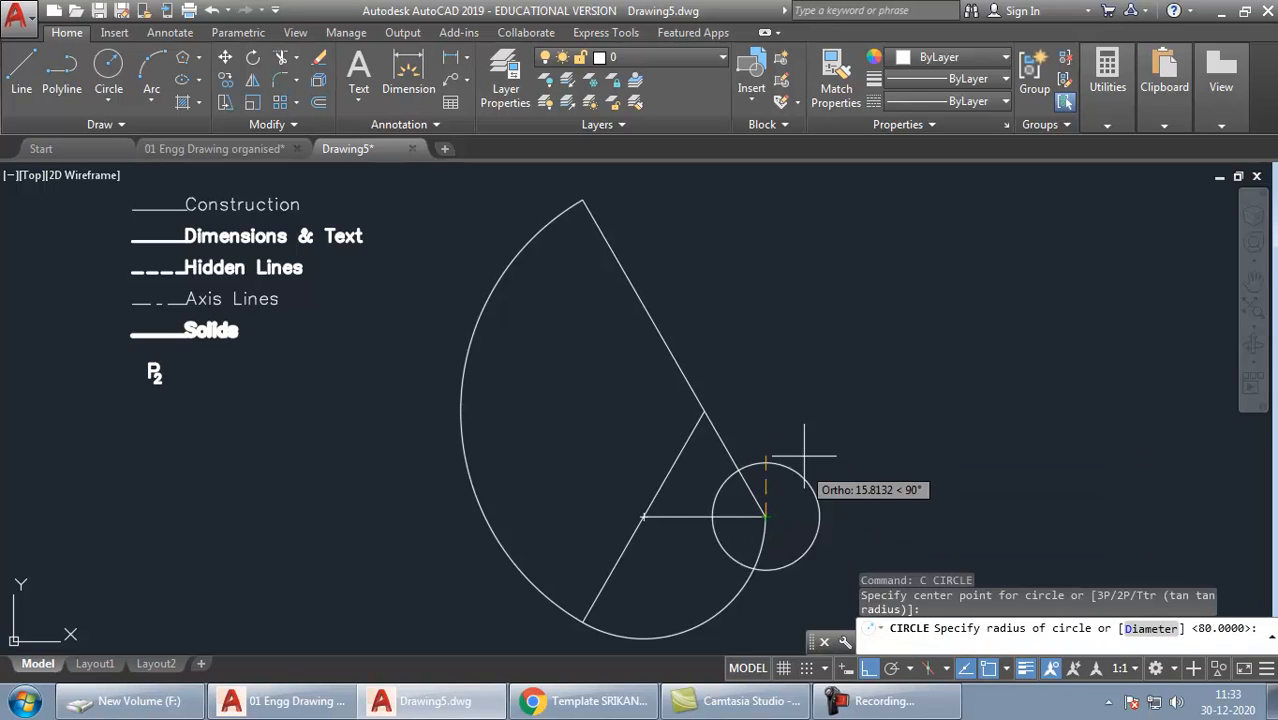
pyautogui.click(584, 202)
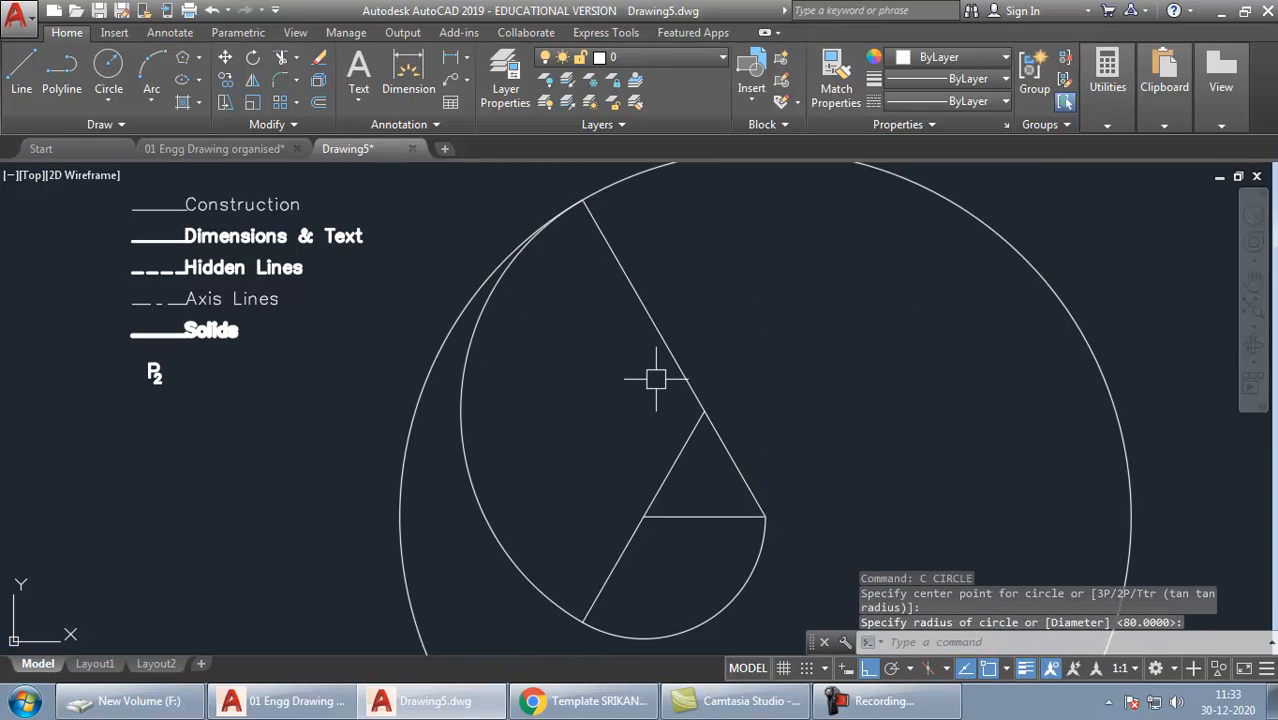
# Extend the triangle's base rightward to the large circle and trim that circle to the upper arc between the two extended sides
pyautogui.write('ex')
pyautogui.press('Return')
pyautogui.press('Return')
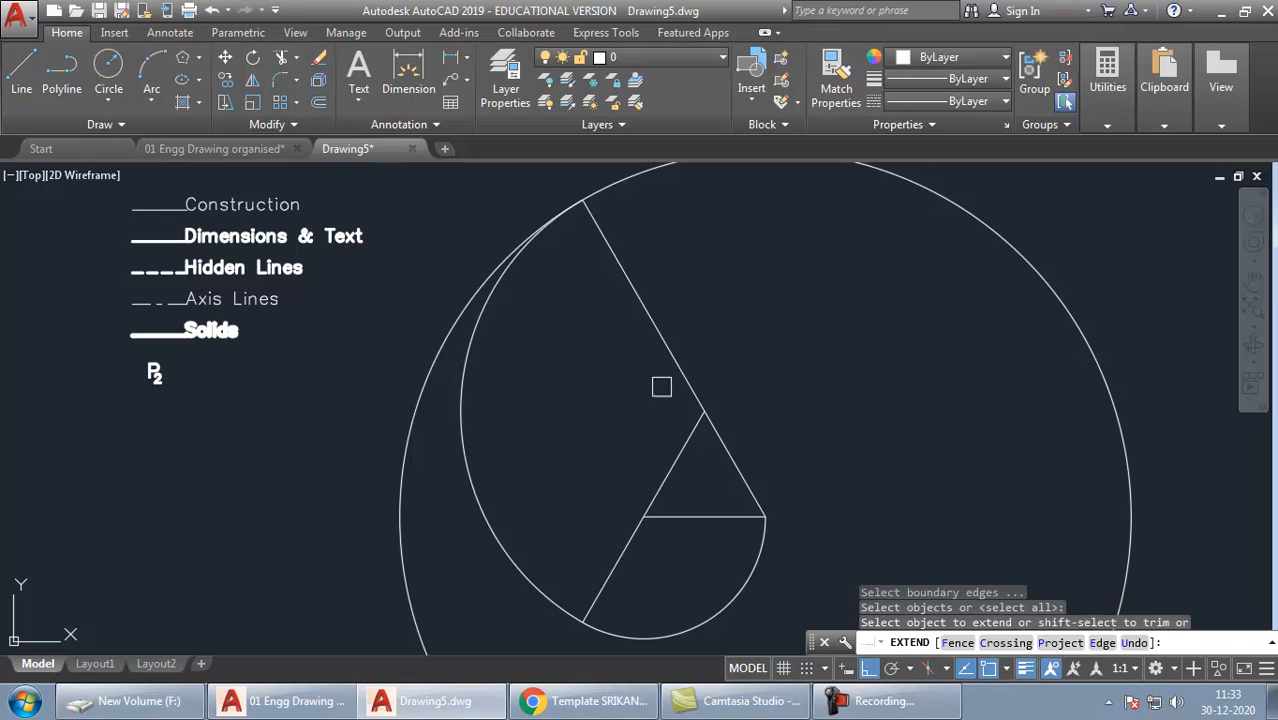
pyautogui.click(740, 516)
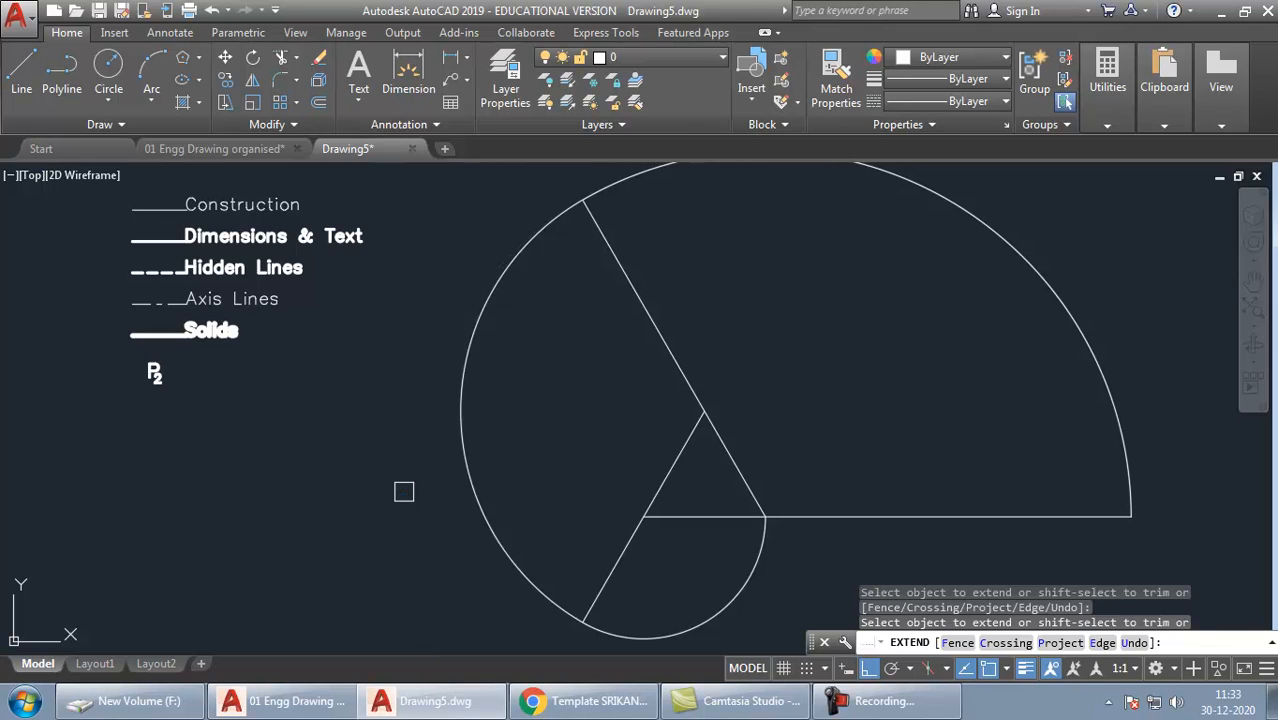
pyautogui.press('Return')
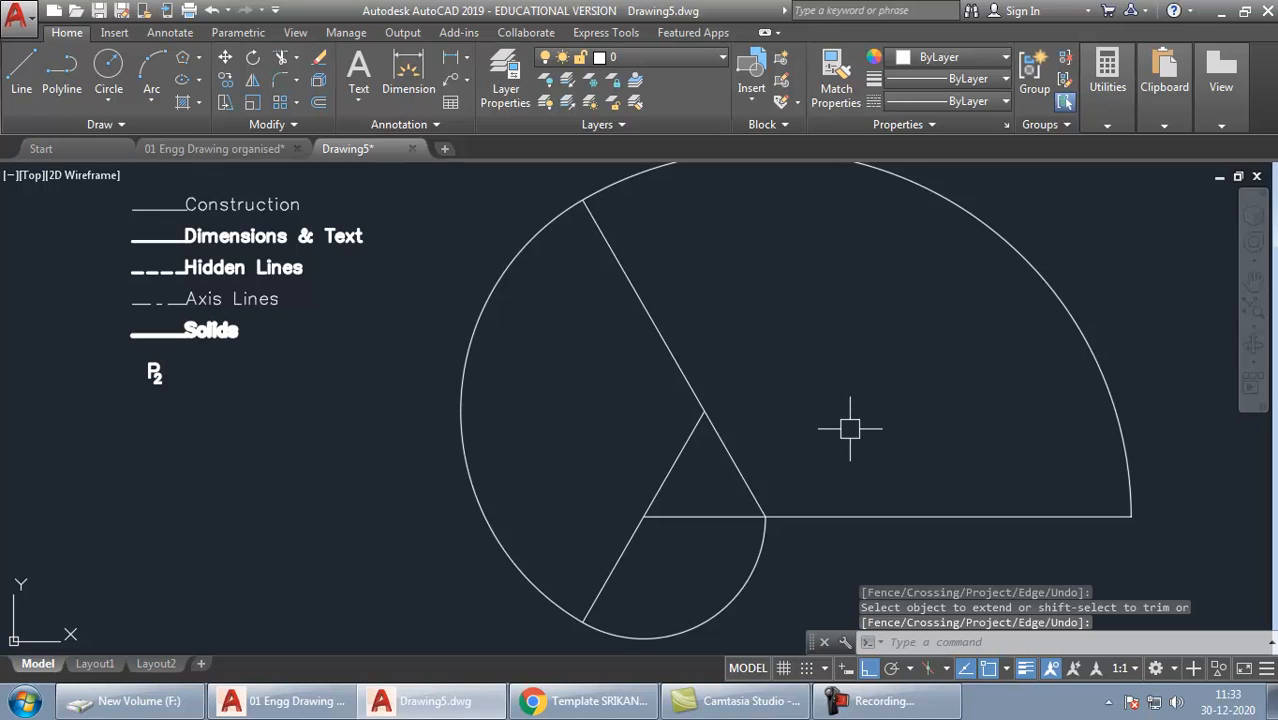
pyautogui.moveTo(847, 428); pyautogui.dragTo(818, 441, button='middle')
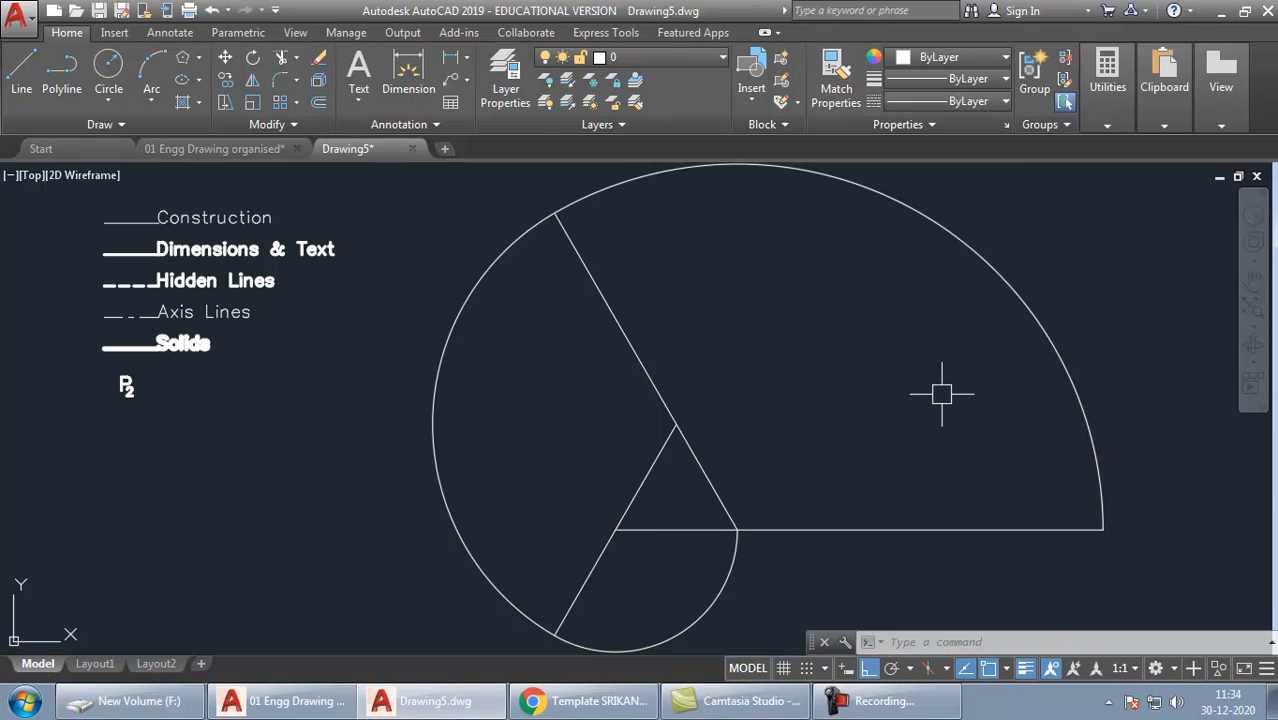
# Match the properties of the Solids sample line onto the three involute arcs
pyautogui.write('MA')
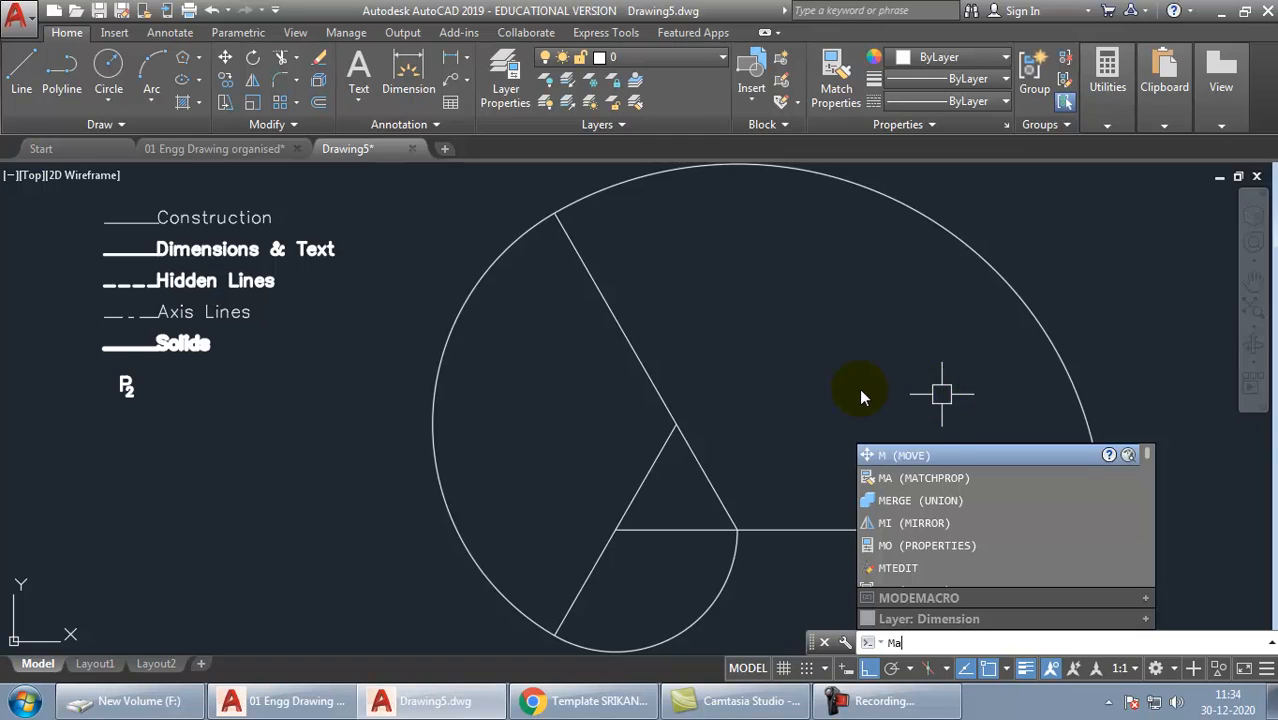
pyautogui.press('Return')
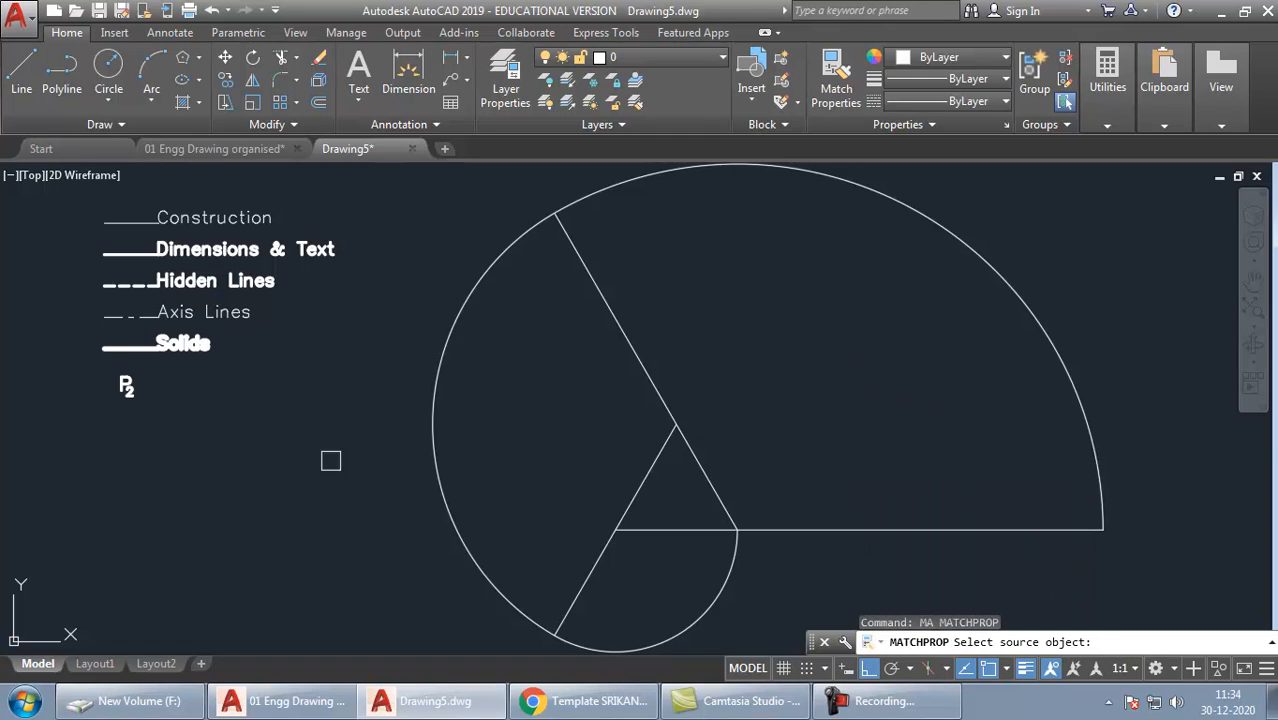
pyautogui.click(118, 345)
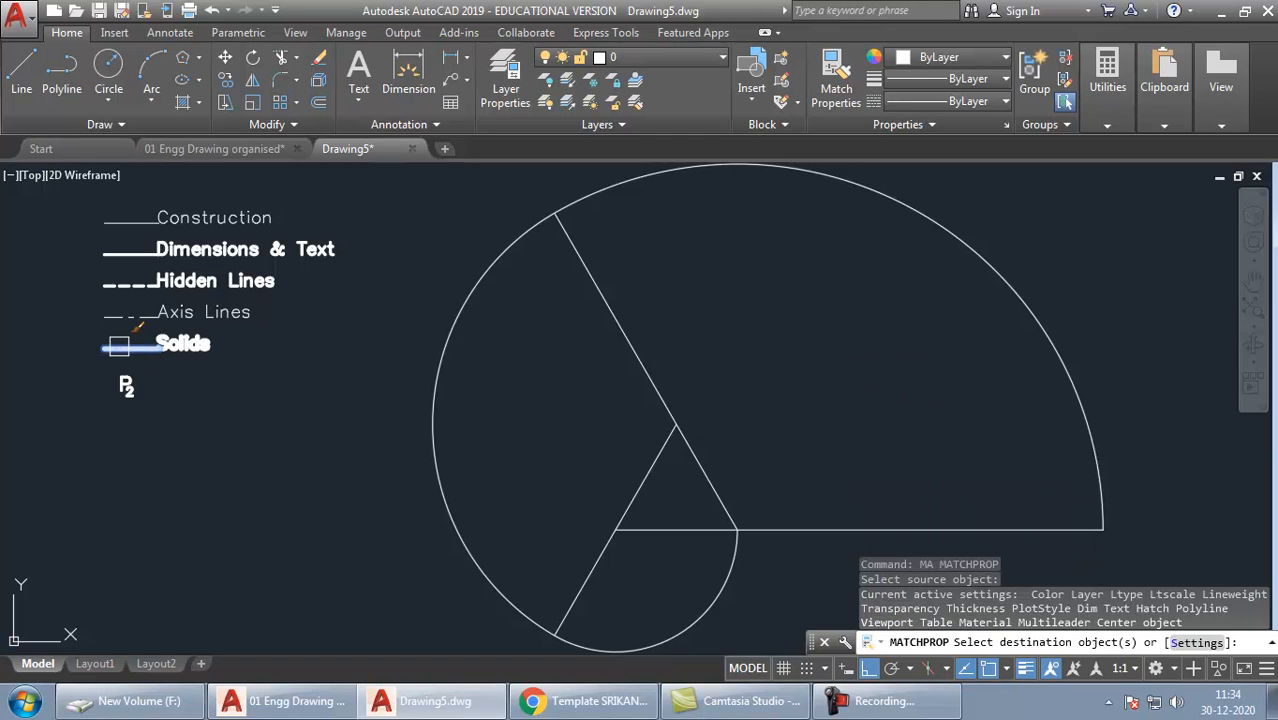
pyautogui.click(722, 579)
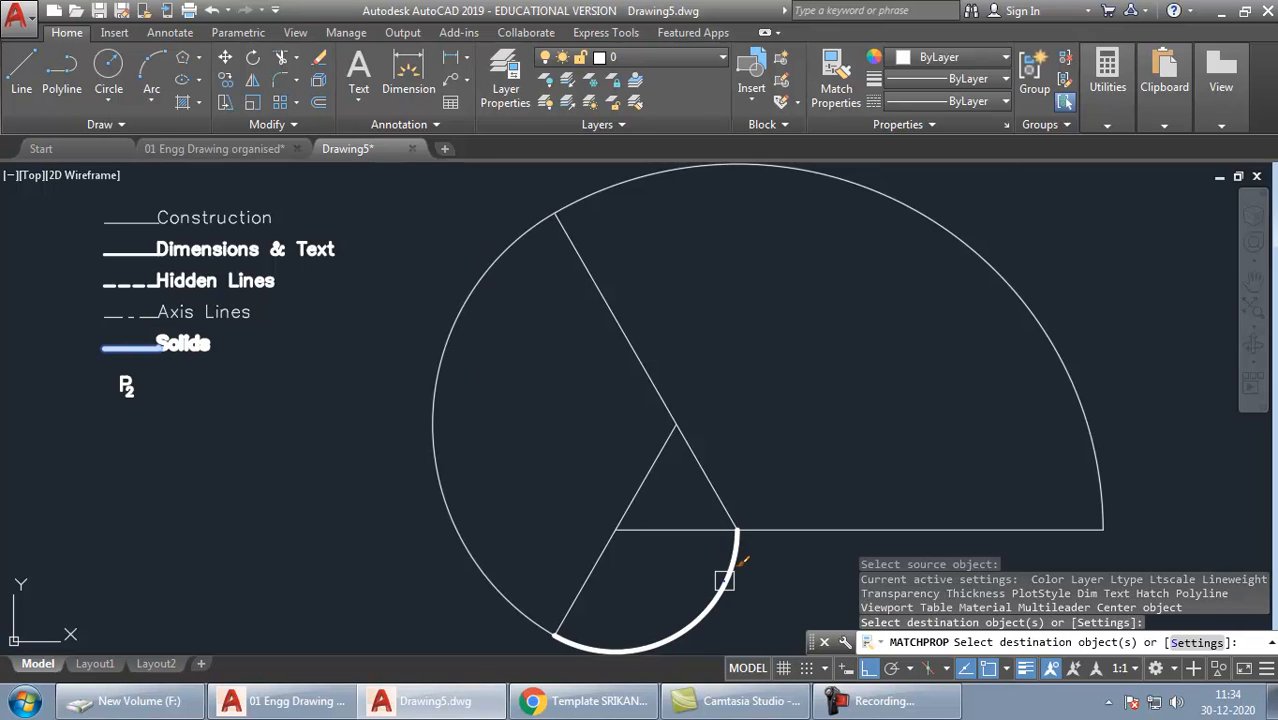
pyautogui.click(490, 575)
pyautogui.click(618, 182)
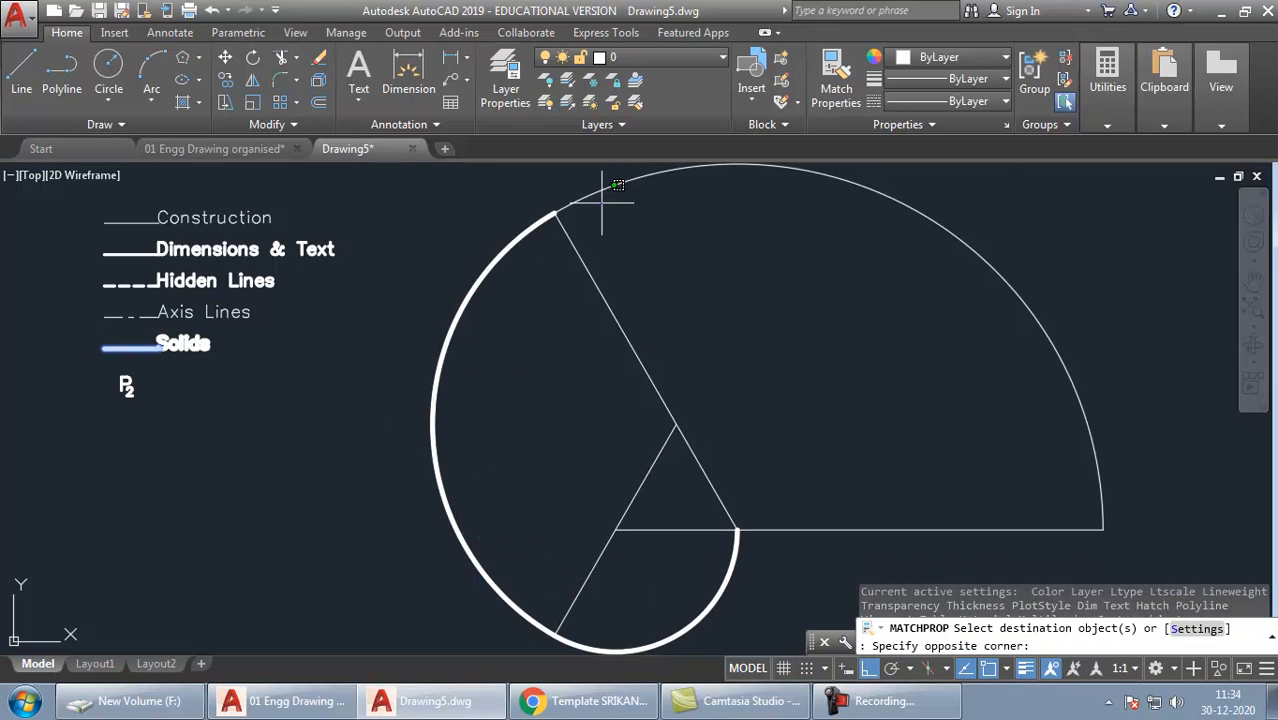
pyautogui.click(589, 186)
pyautogui.press('Return')
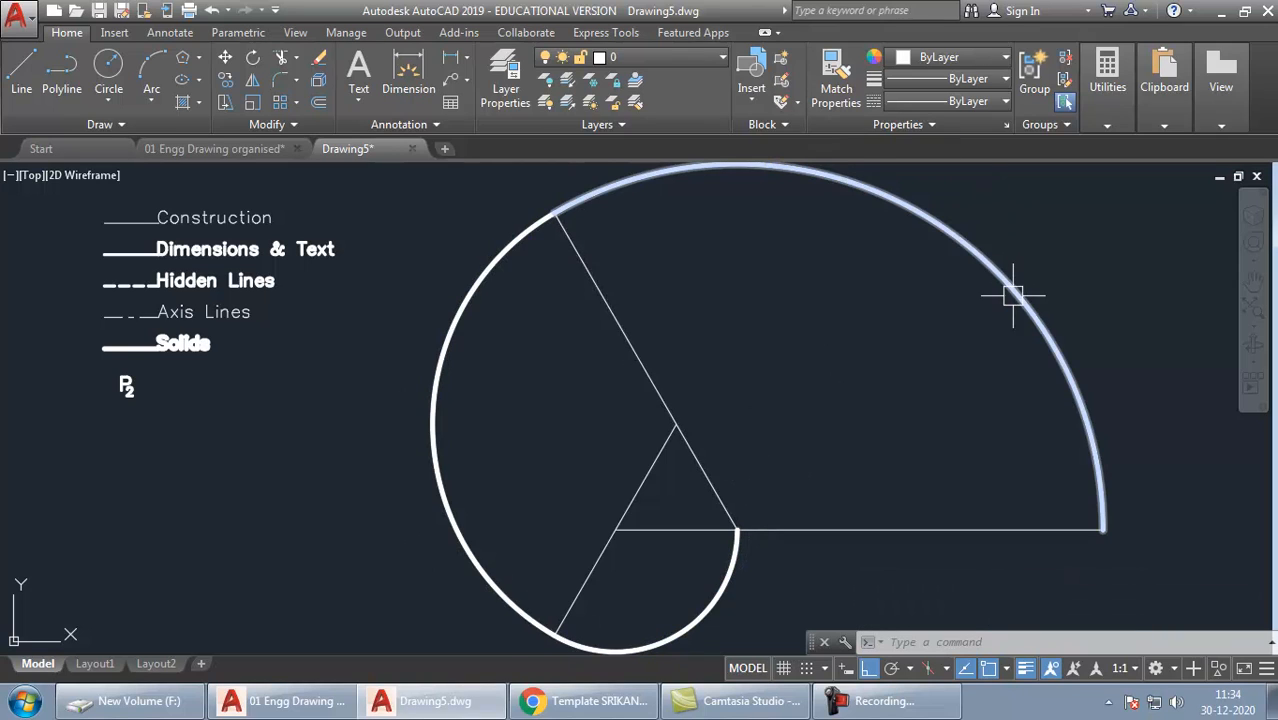
# Read the problem statement's requirement for tangents and normals to the curves, and return to the involute
pyautogui.moveTo(1021, 293)
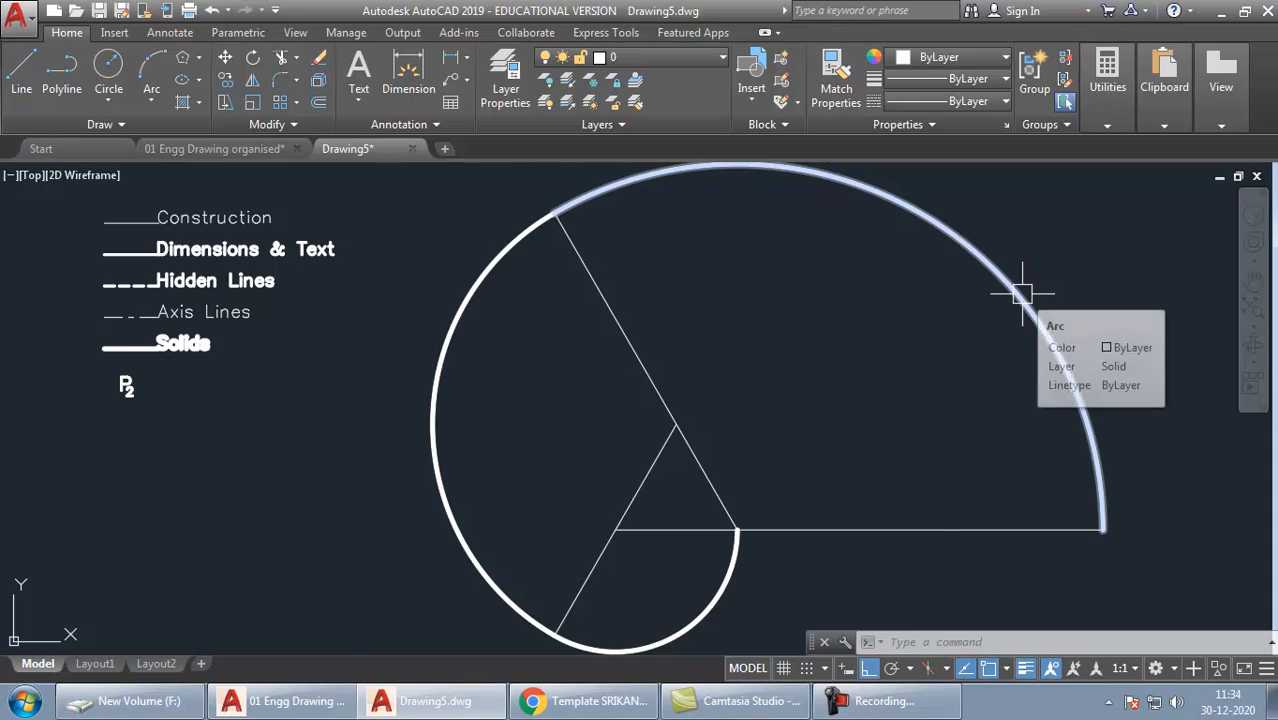
pyautogui.scroll(-6, 1022, 293)
pyautogui.scroll(7, 1020, 196)
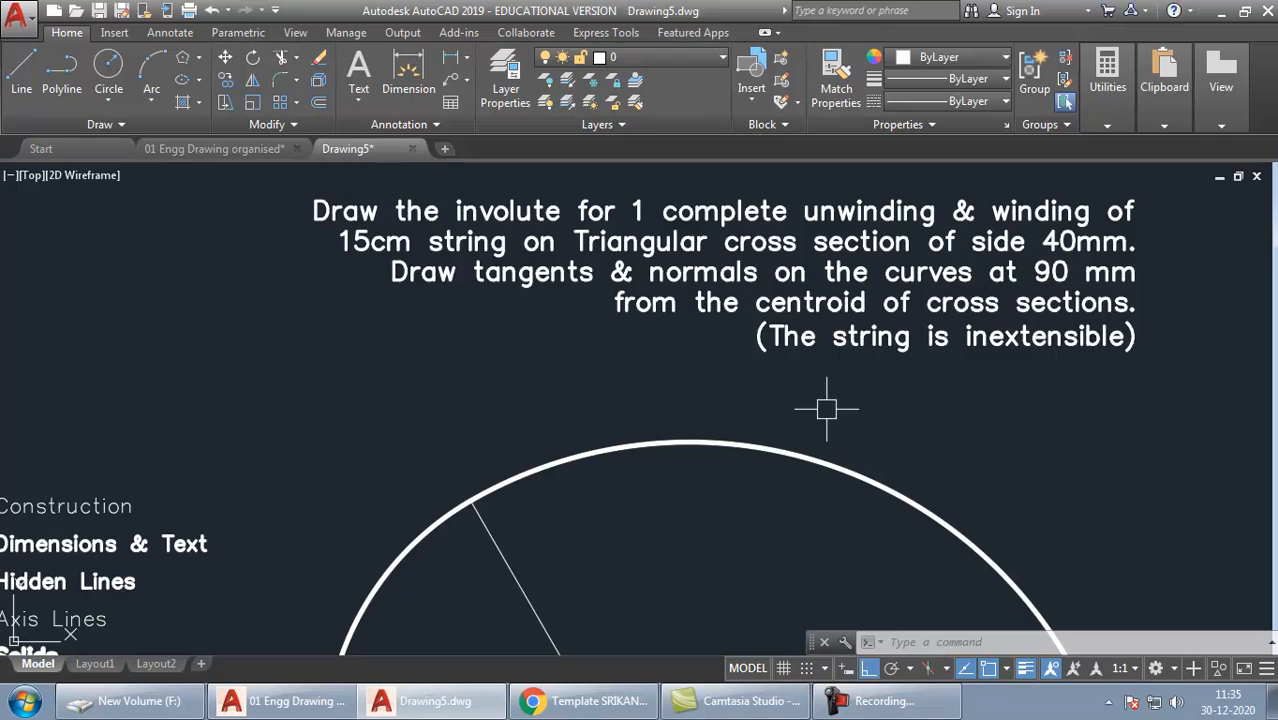
pyautogui.moveTo(853, 305)
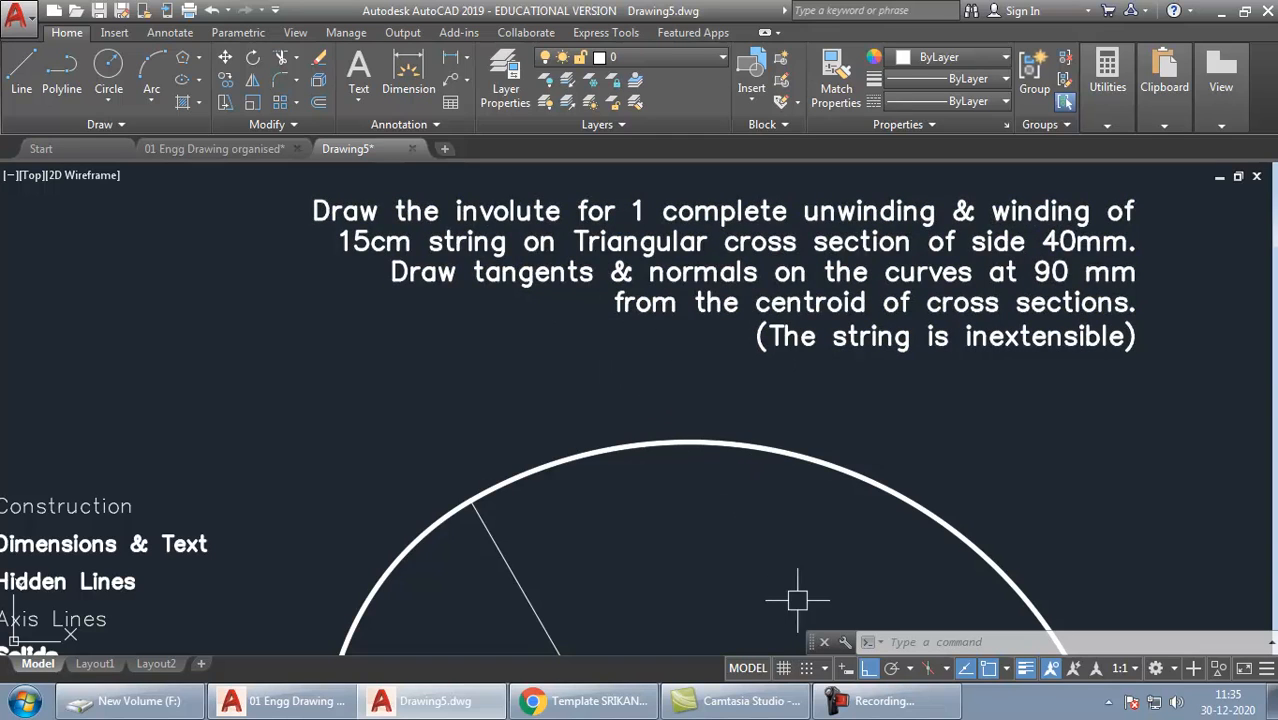
pyautogui.moveTo(787, 608)
pyautogui.mouseDown(button='middle')
pyautogui.moveTo(819, 425)
pyautogui.moveTo(877, 245)
pyautogui.moveTo(803, 294)
pyautogui.mouseUp(button='middle')
pyautogui.scroll(-4, 836, 262)
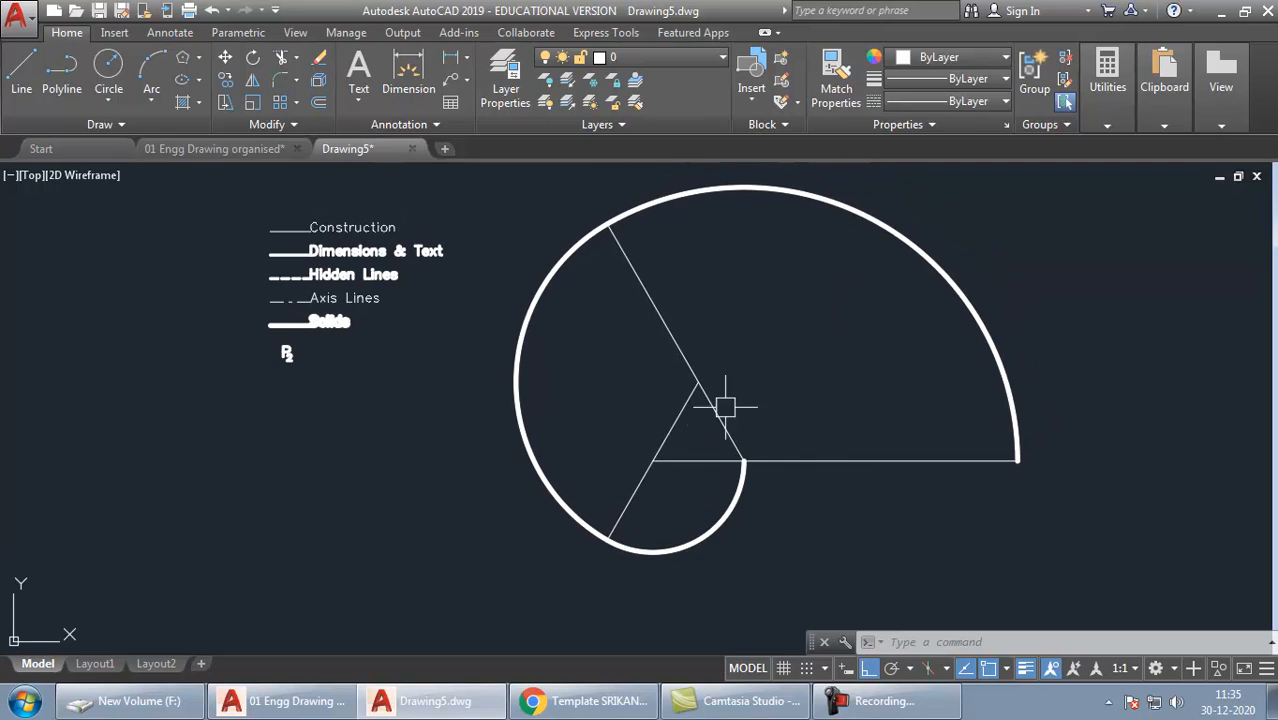
# Draw a line from the triangle's apex perpendicular to its base
pyautogui.write('l')
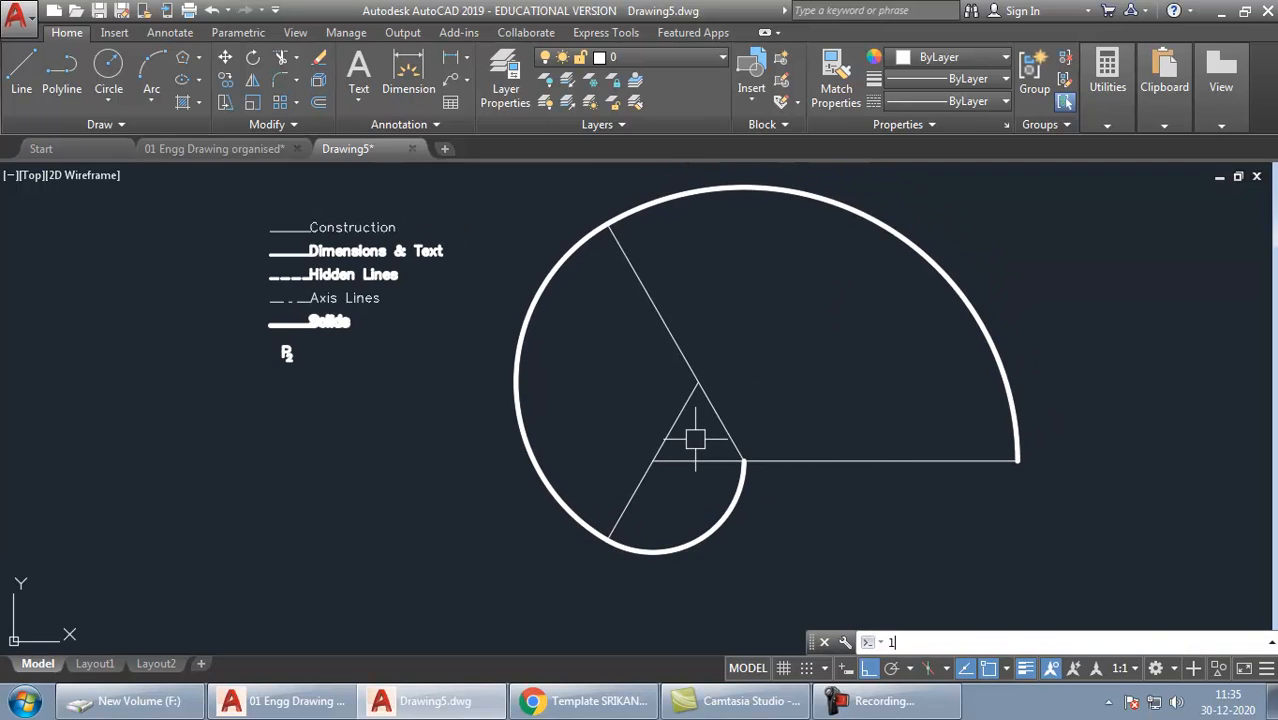
pyautogui.press('Return')
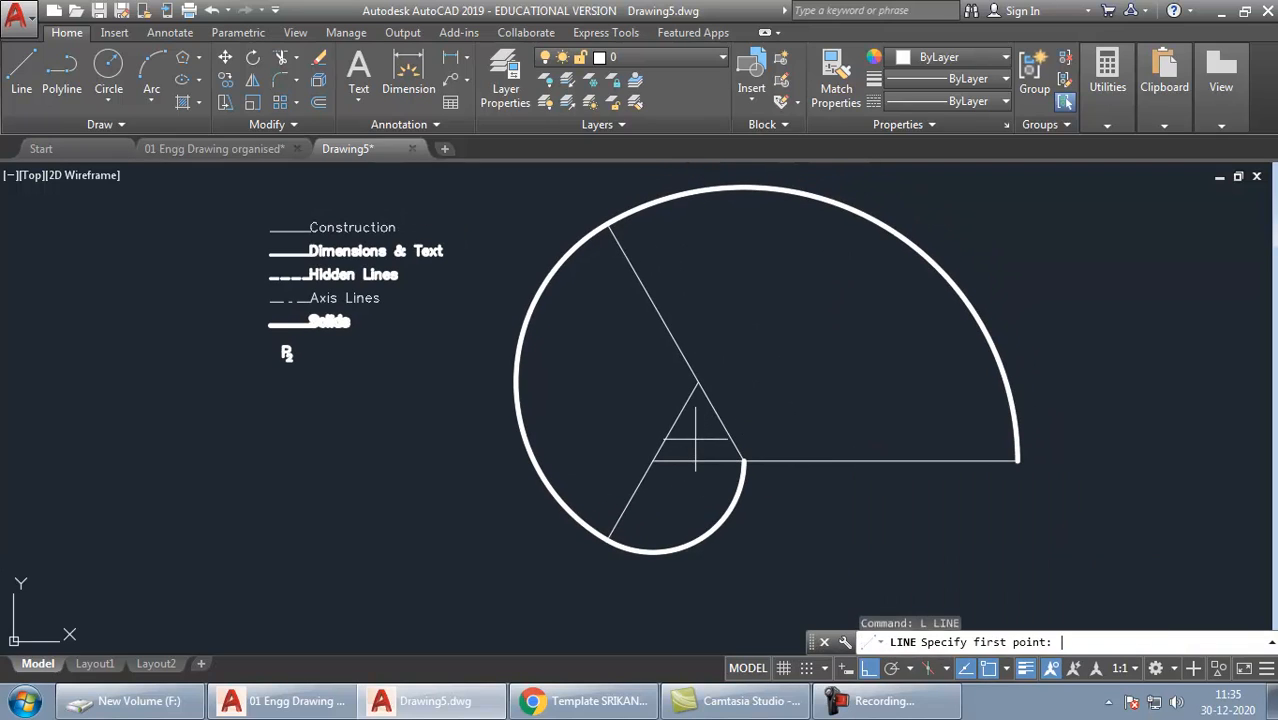
pyautogui.click(698, 382)
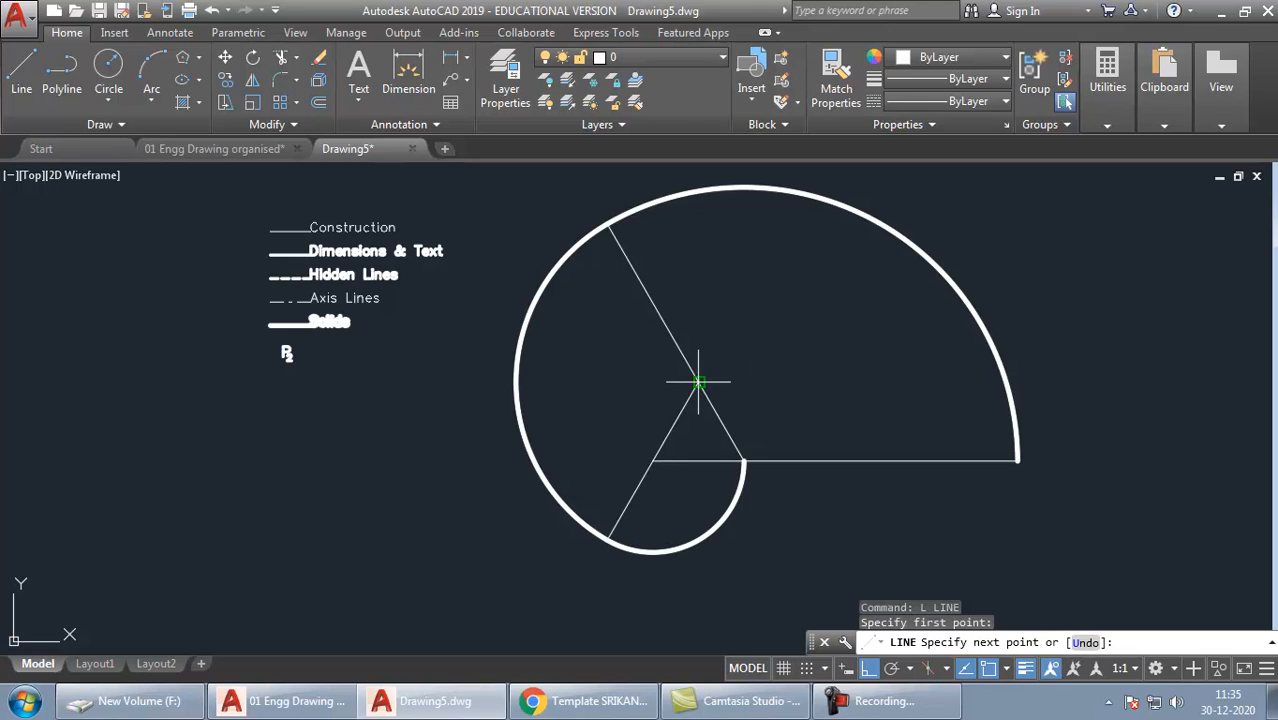
pyautogui.click(698, 462)
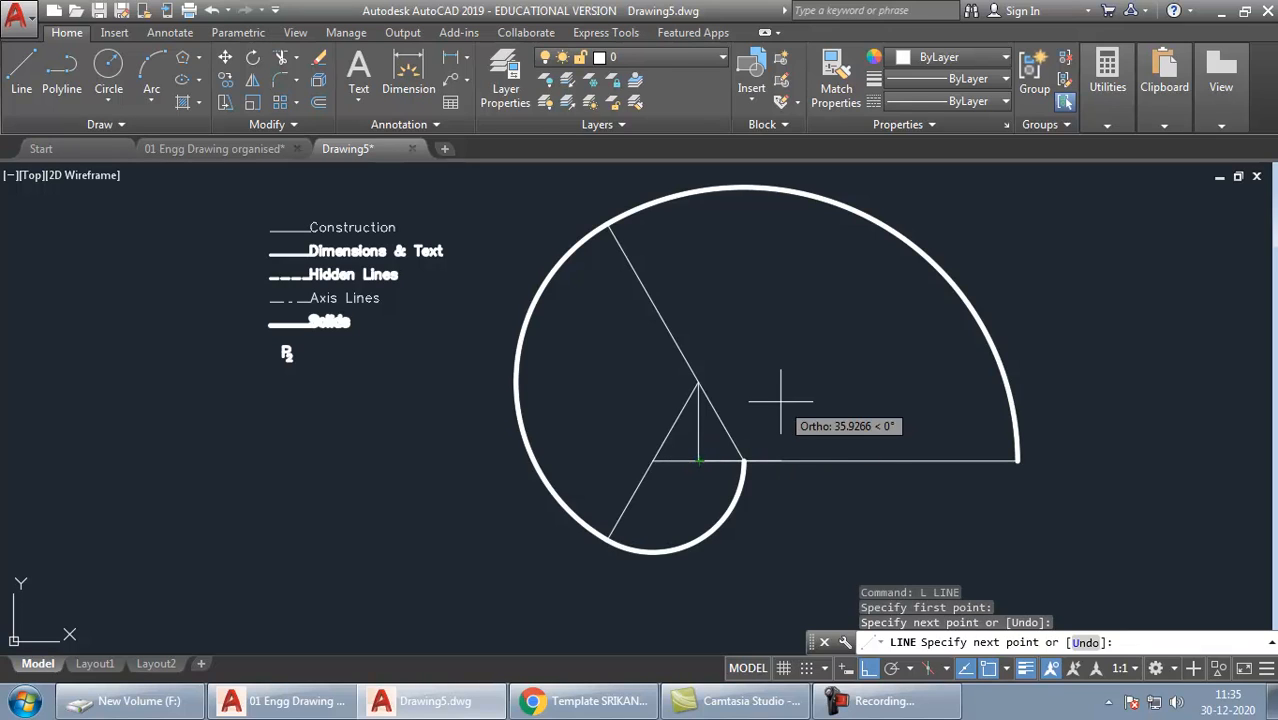
pyautogui.press('Return')
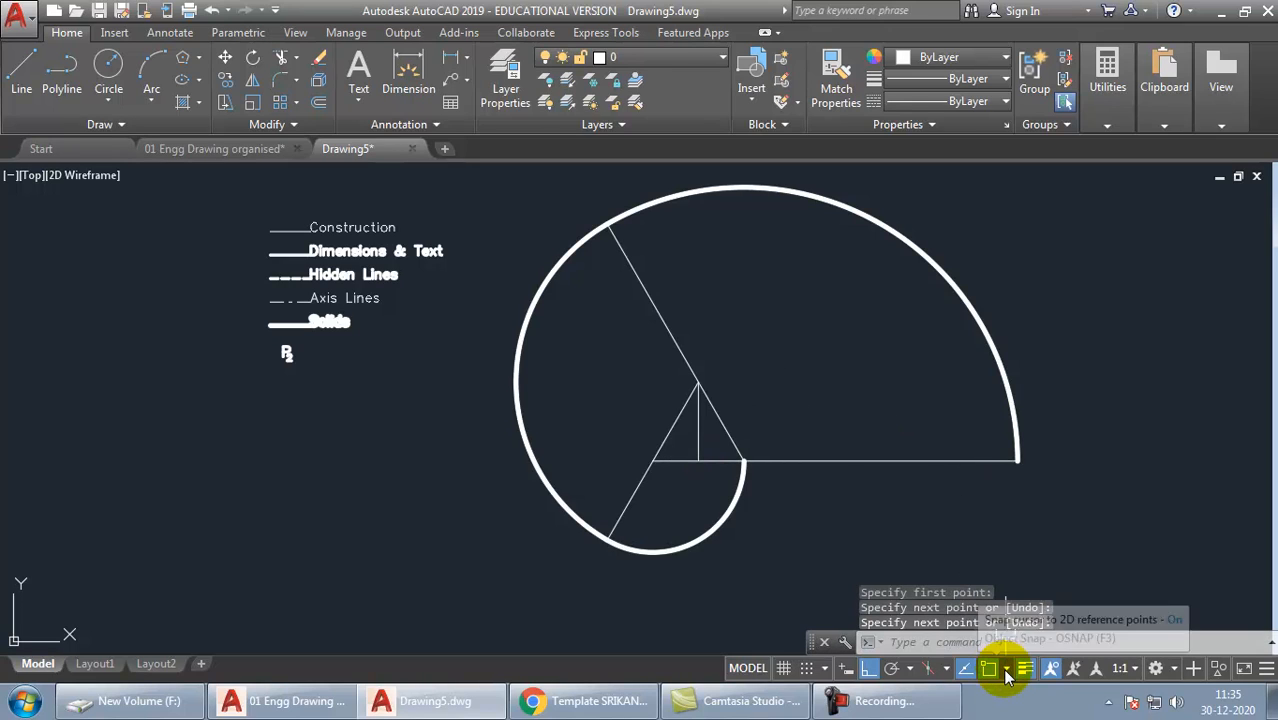
# Check the object snap options and draw a line from the triangle's lower-left corner perpendicular to its right side
pyautogui.click(1006, 670)
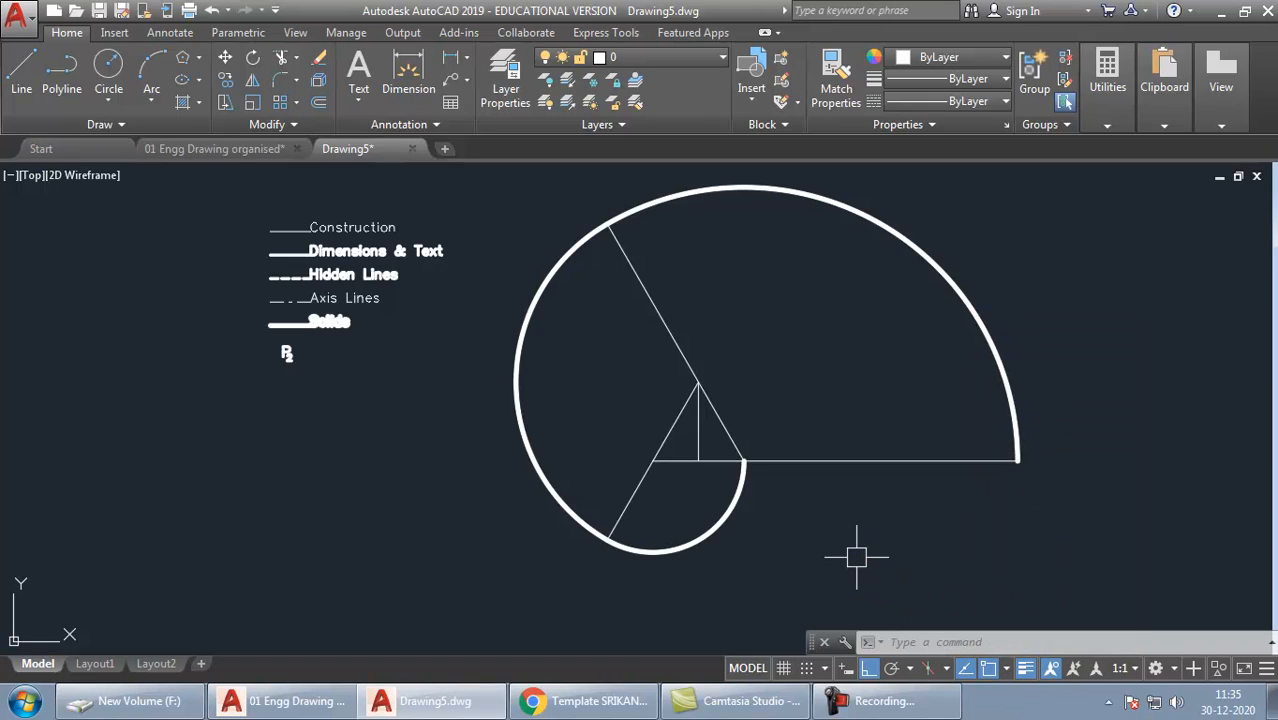
pyautogui.write('L')
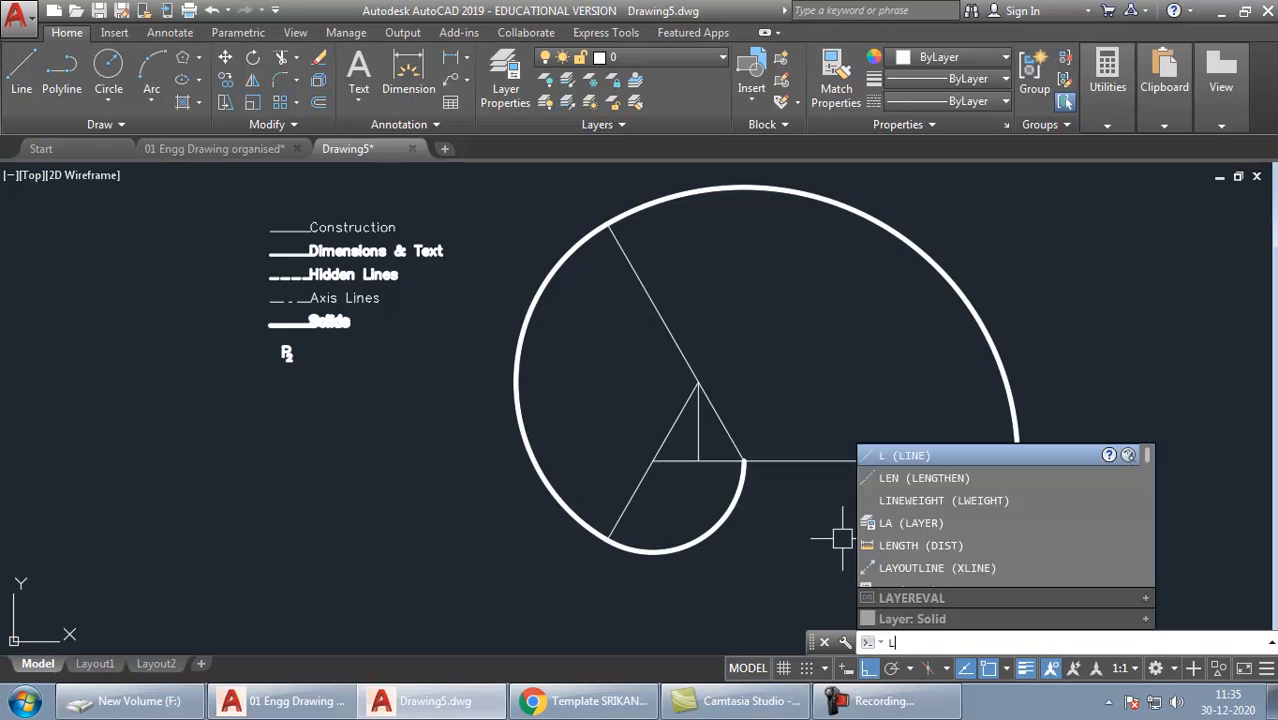
pyautogui.press('Return')
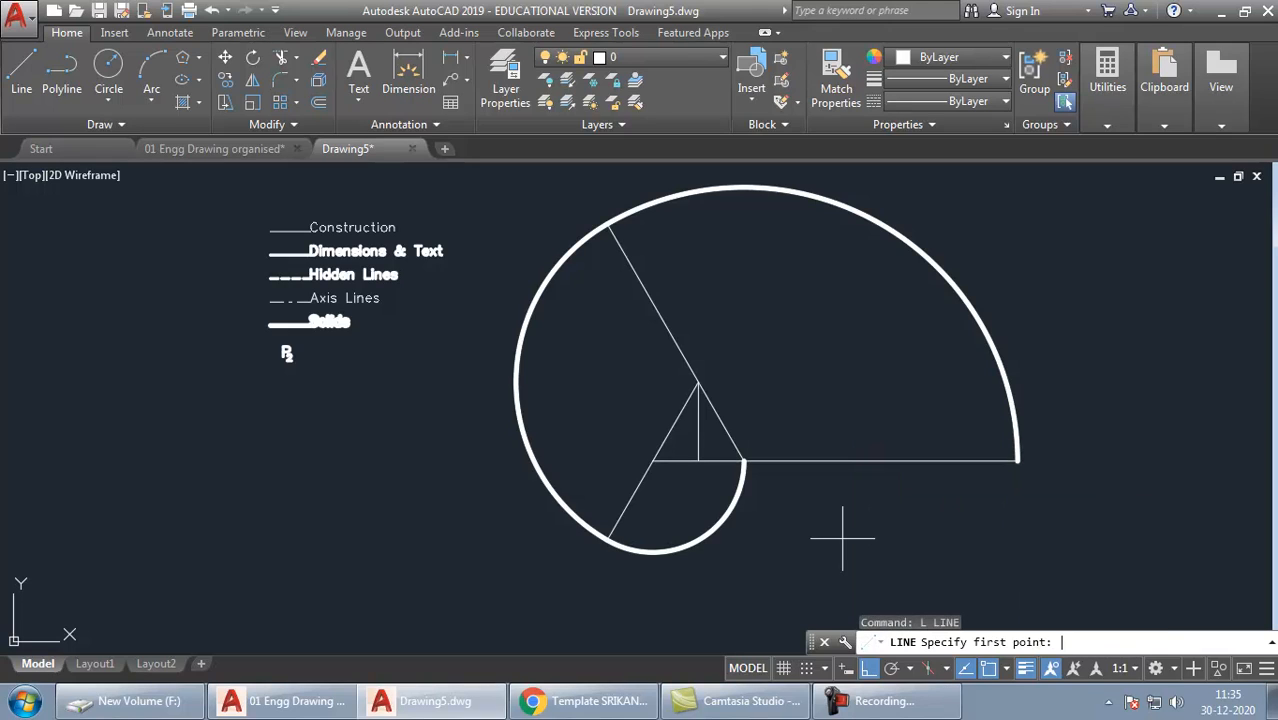
pyautogui.click(653, 461)
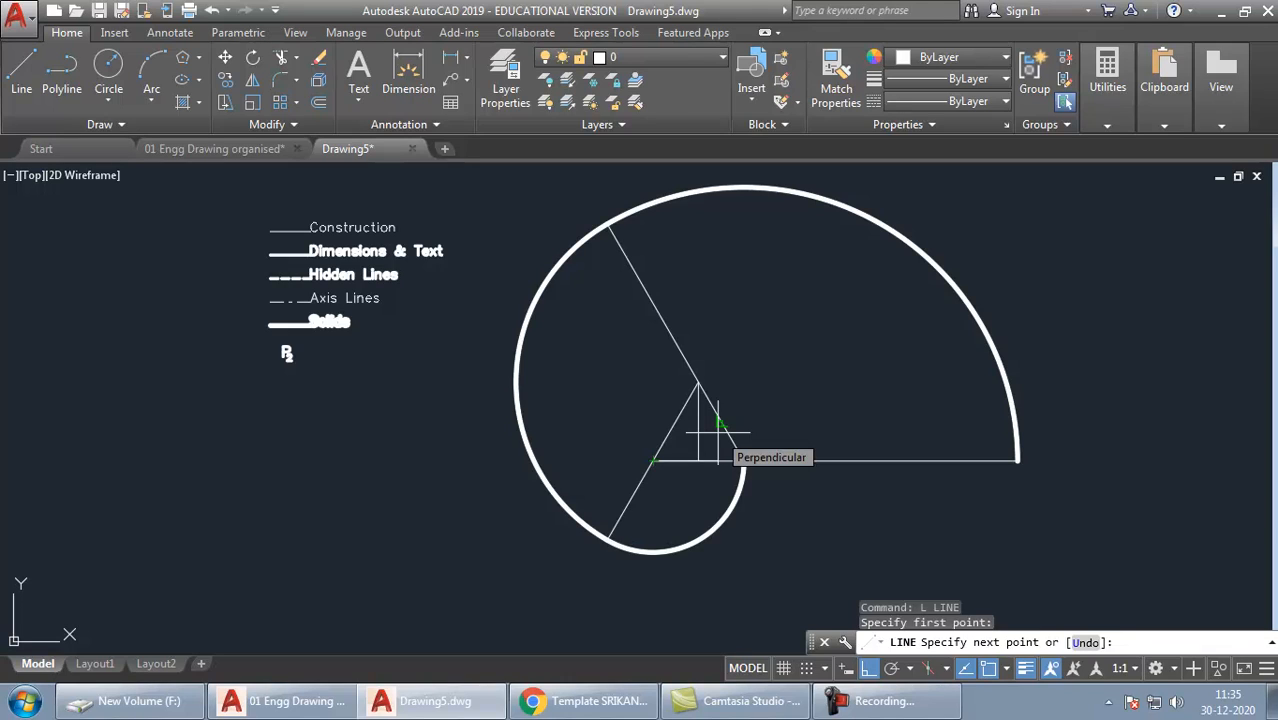
pyautogui.click(717, 432)
pyautogui.press('Return')
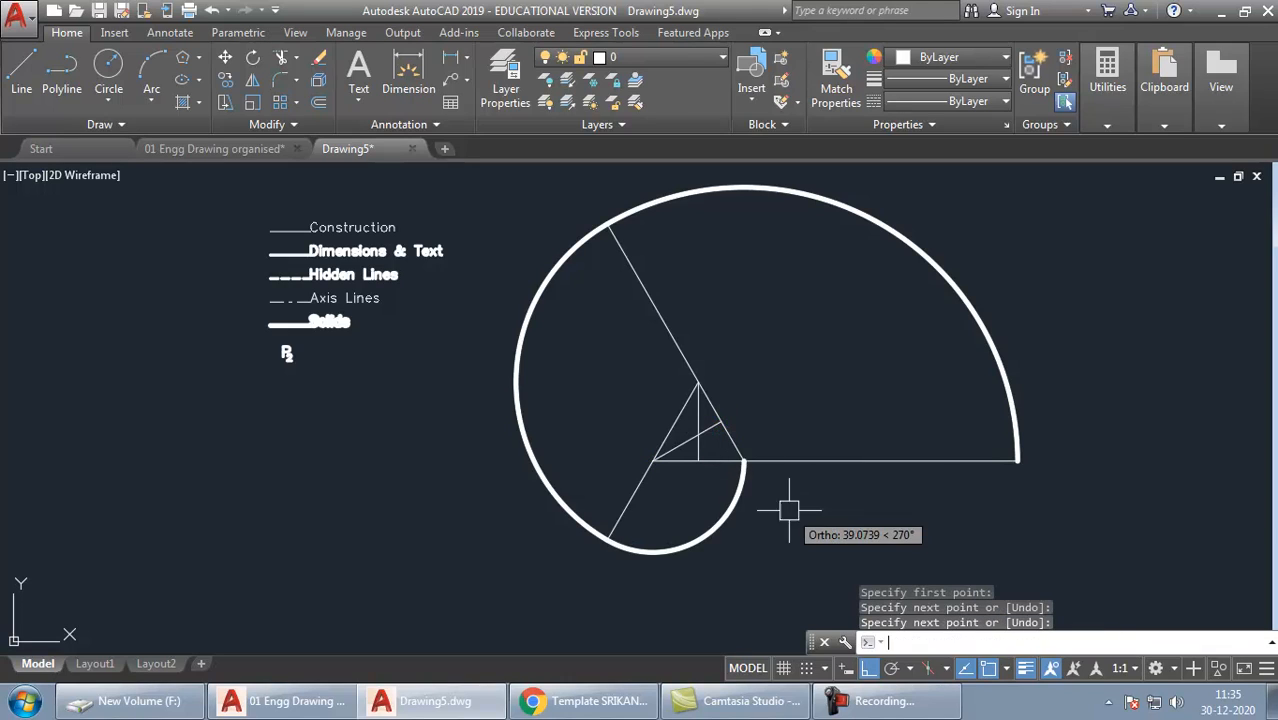
pyautogui.click(701, 413)
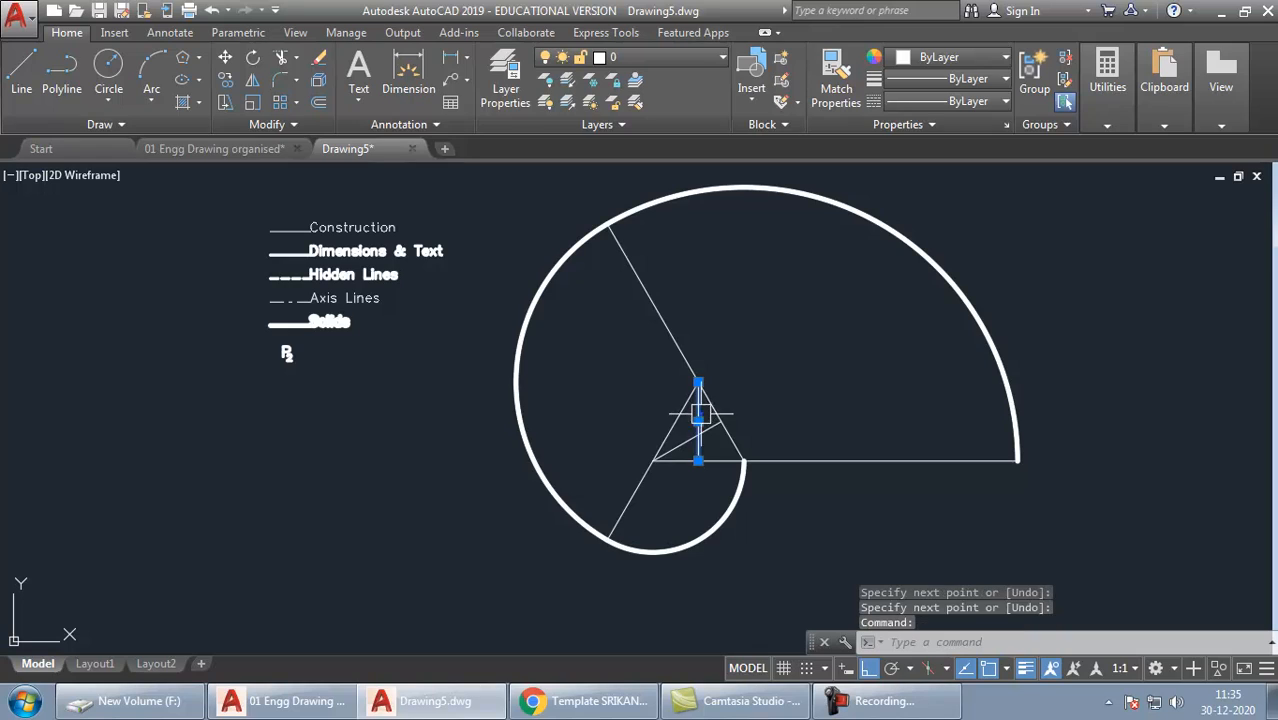
pyautogui.click(686, 438)
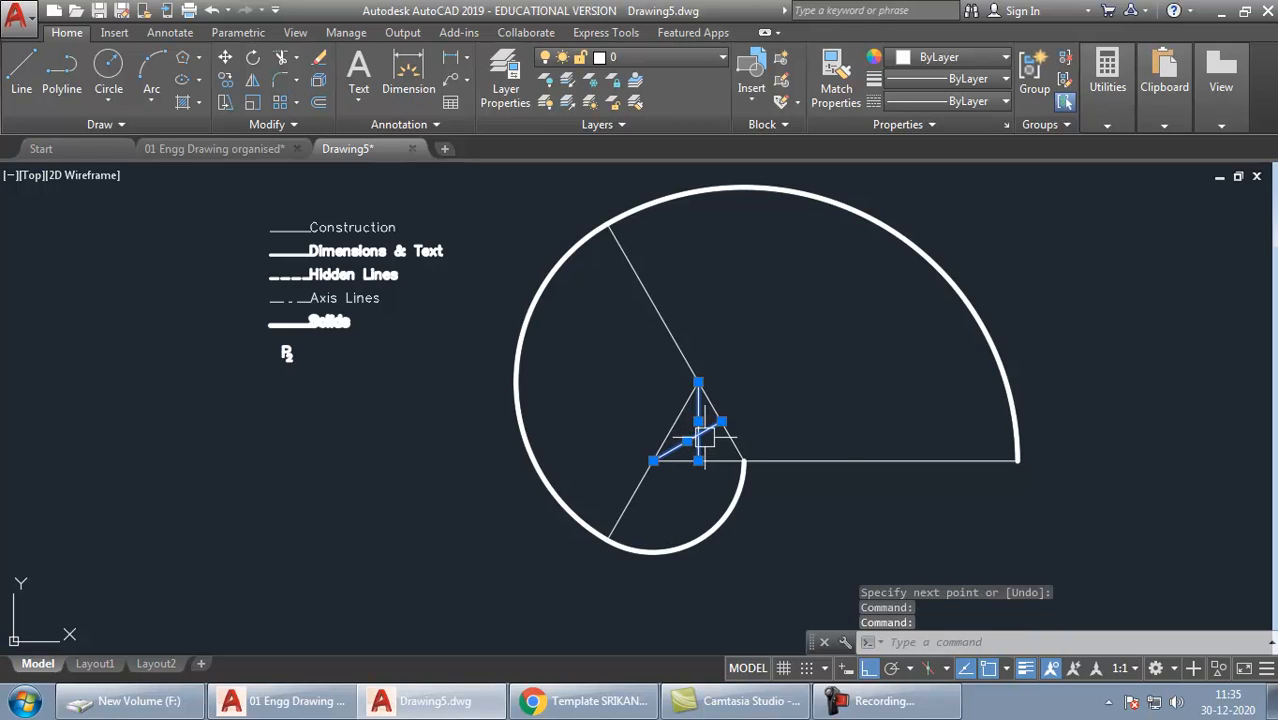
pyautogui.press('Escape')
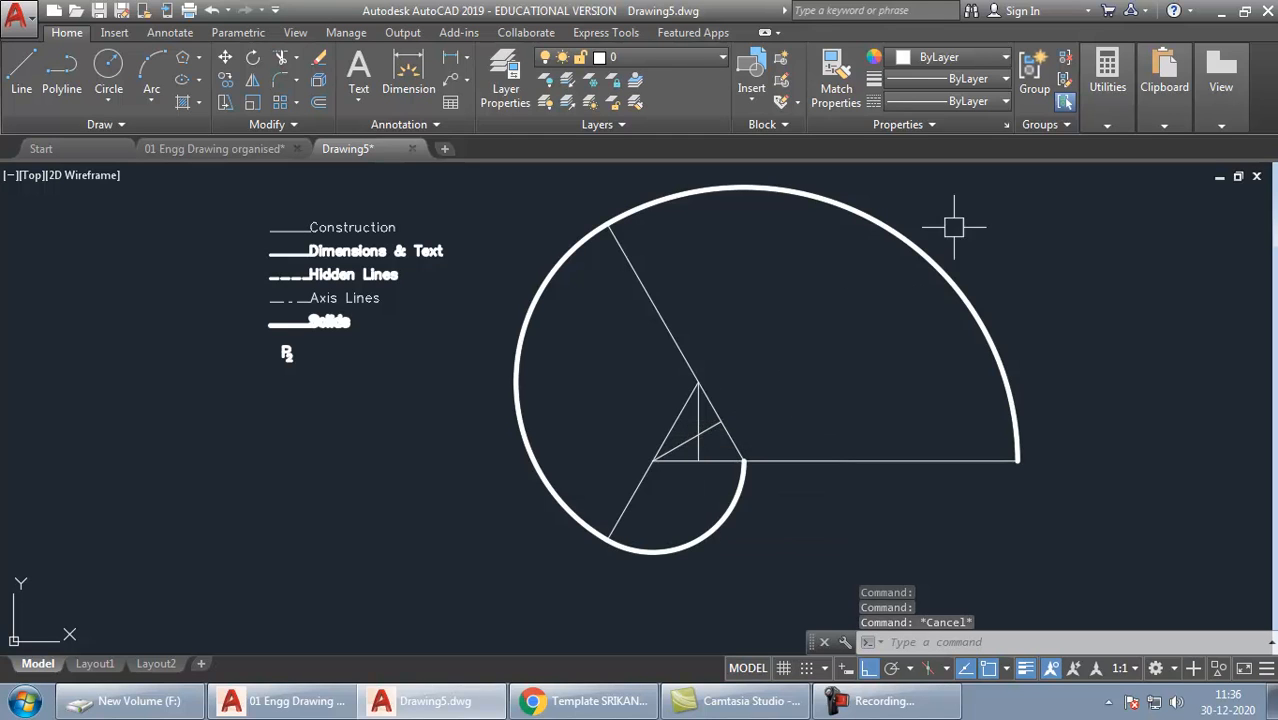
# Draw a circle of radius 90 mm centred on the triangle's centroid, where the two perpendiculars cross
pyautogui.moveTo(1012, 212)
pyautogui.mouseDown(button='middle')
pyautogui.moveTo(861, 443)
pyautogui.moveTo(995, 281)
pyautogui.mouseUp(button='middle')
pyautogui.write('c')
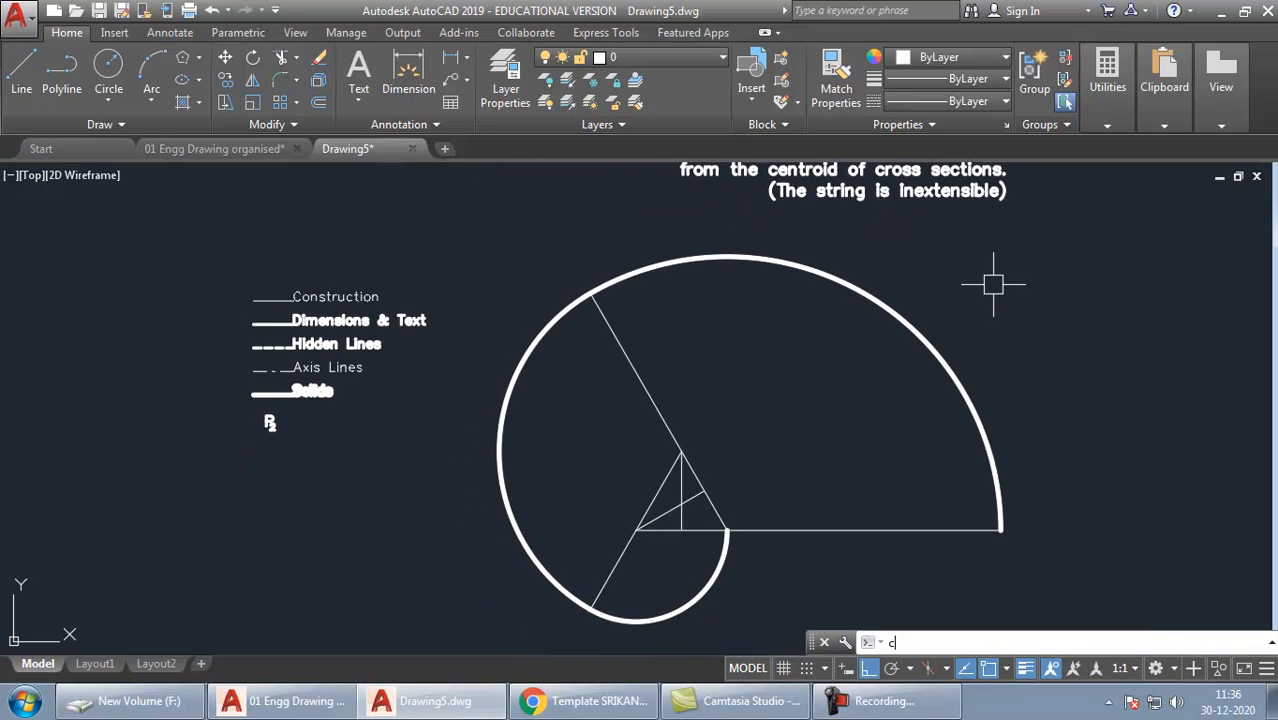
pyautogui.press('Return')
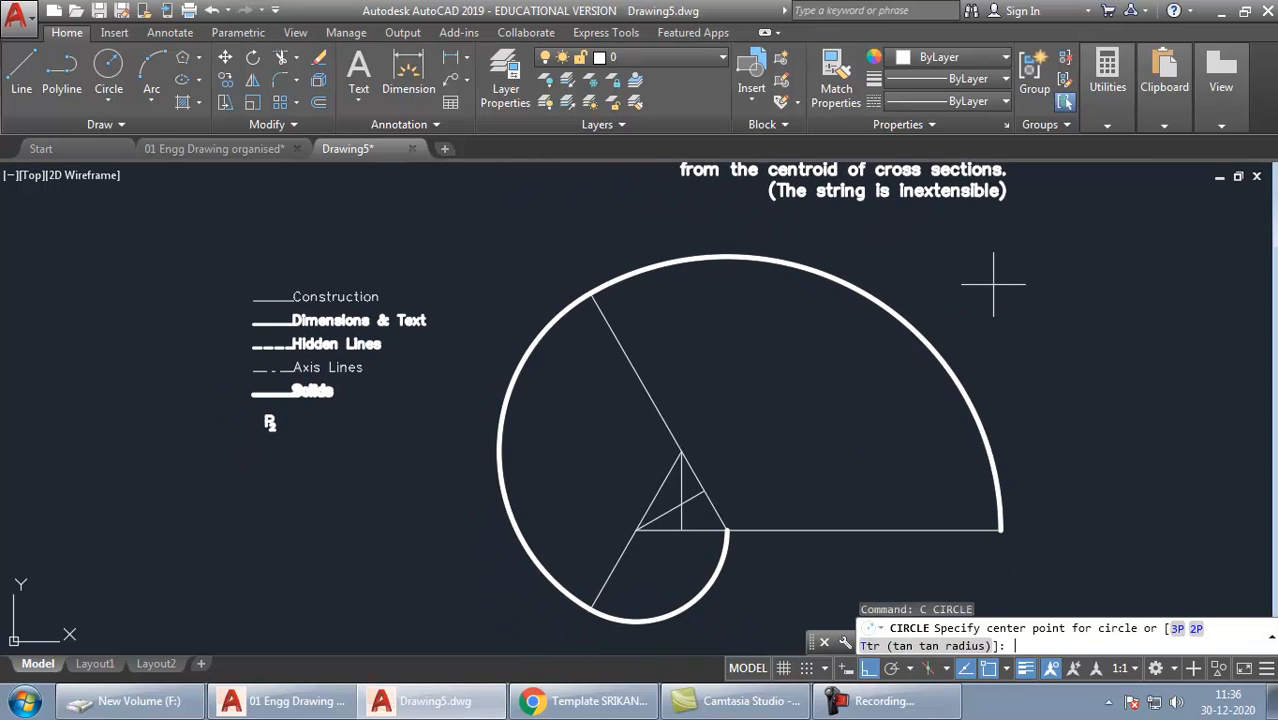
pyautogui.click(681, 503)
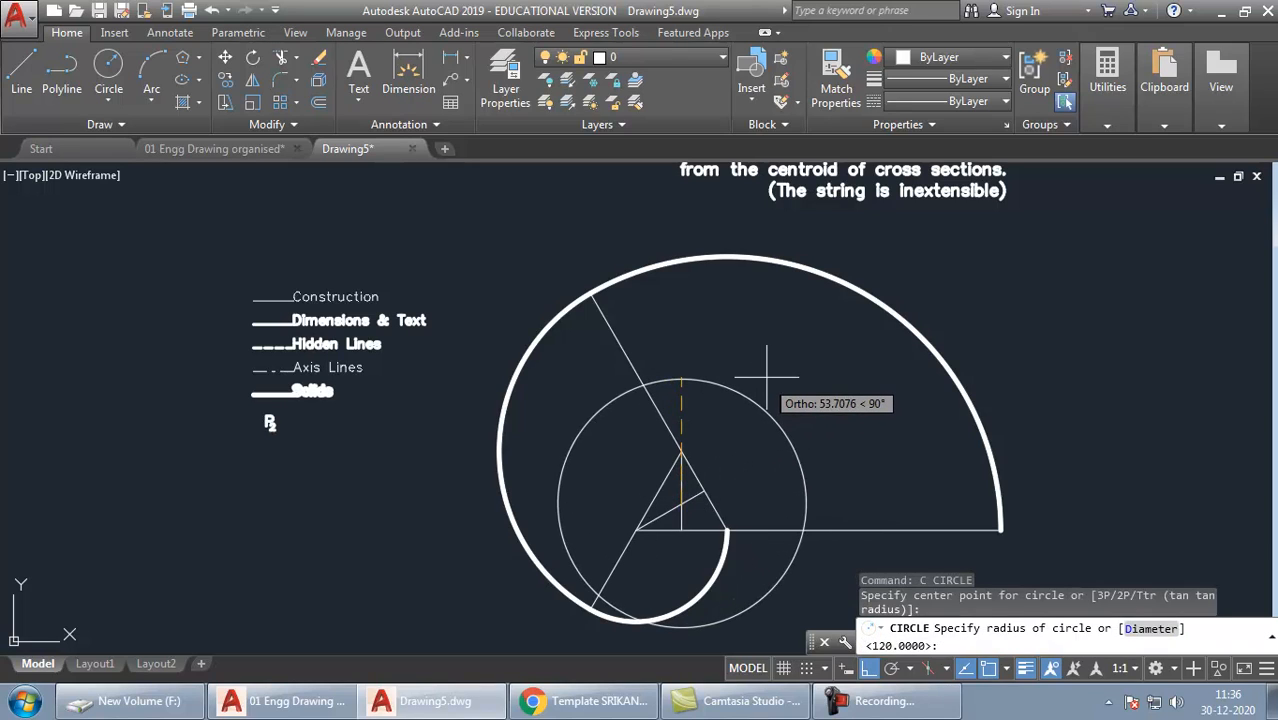
pyautogui.write('90')
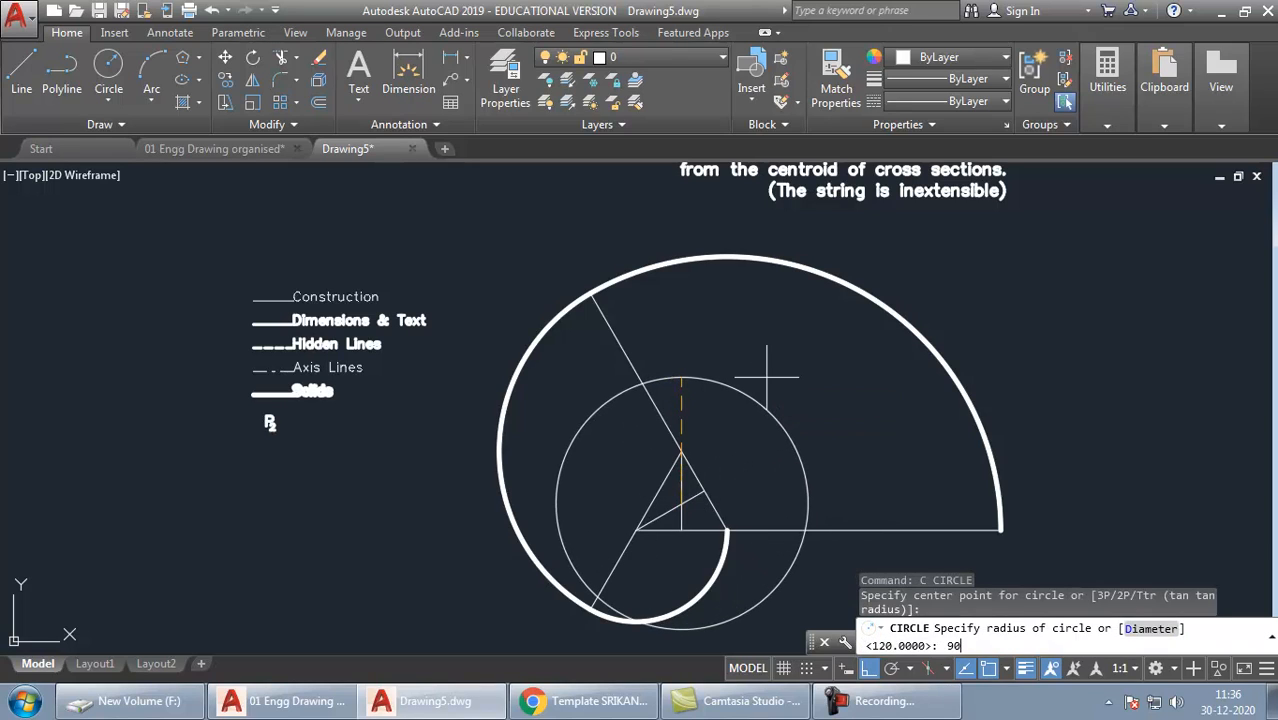
pyautogui.press('Return')
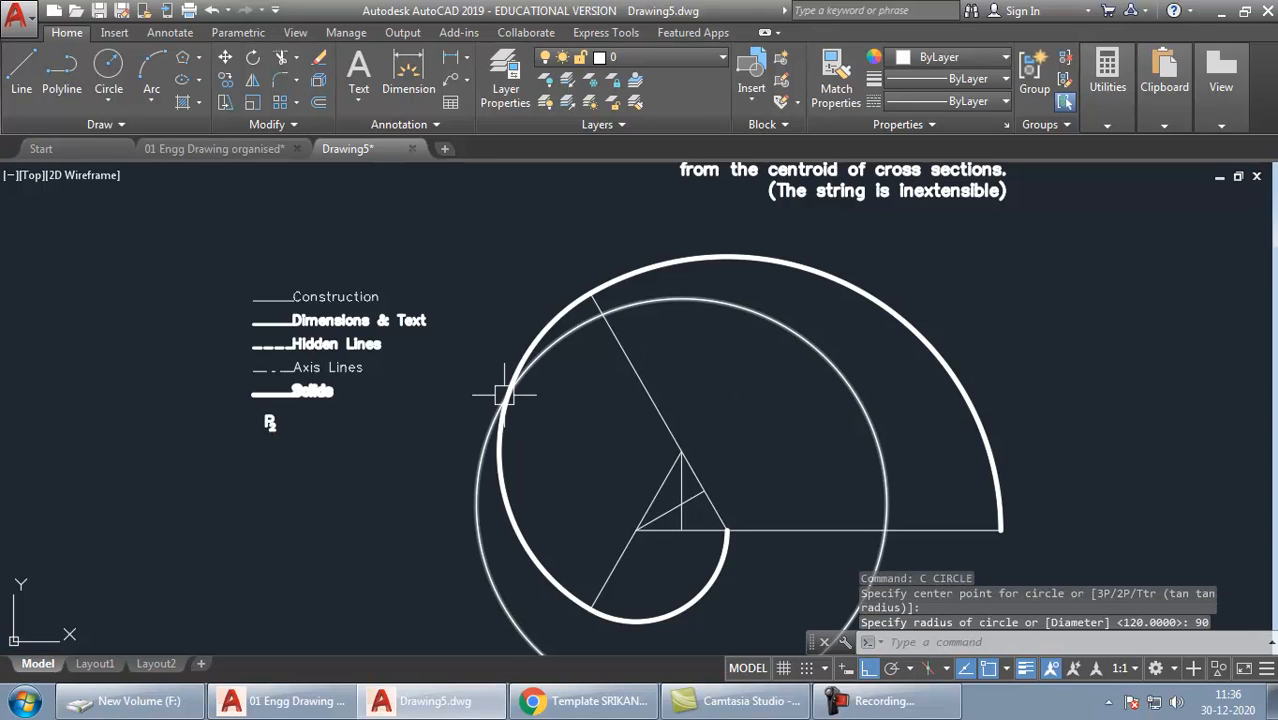
pyautogui.click(503, 447)
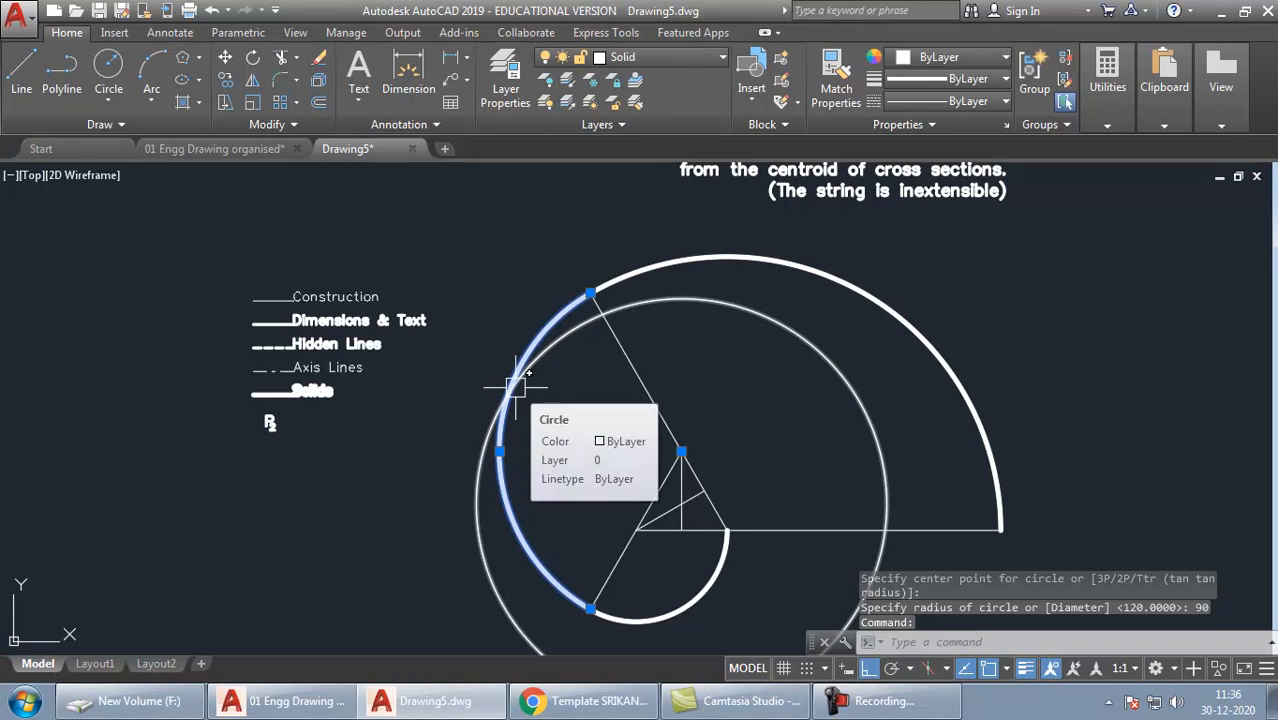
pyautogui.write('L')
pyautogui.press('Return')
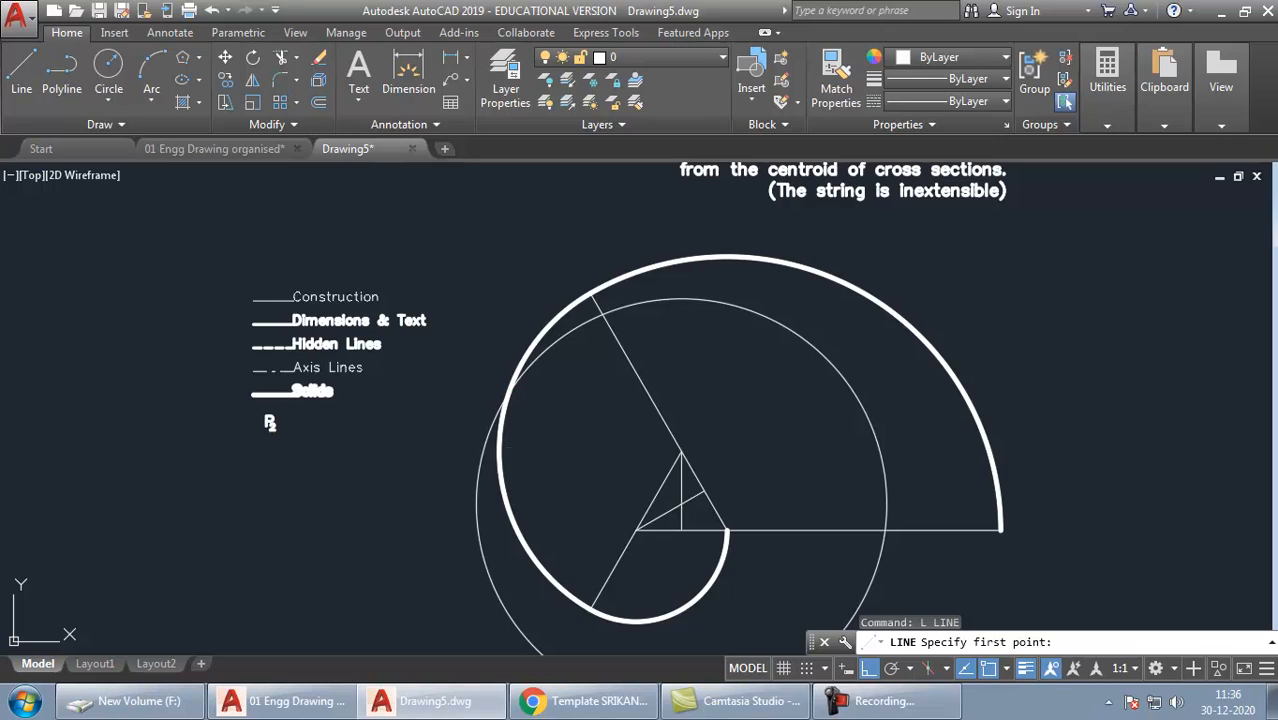
pyautogui.press('Escape')
# Draw a line from the intersection of the 90 mm circle and the middle involute arc to the arc's centre at the triangle's apex
pyautogui.click(503, 458)
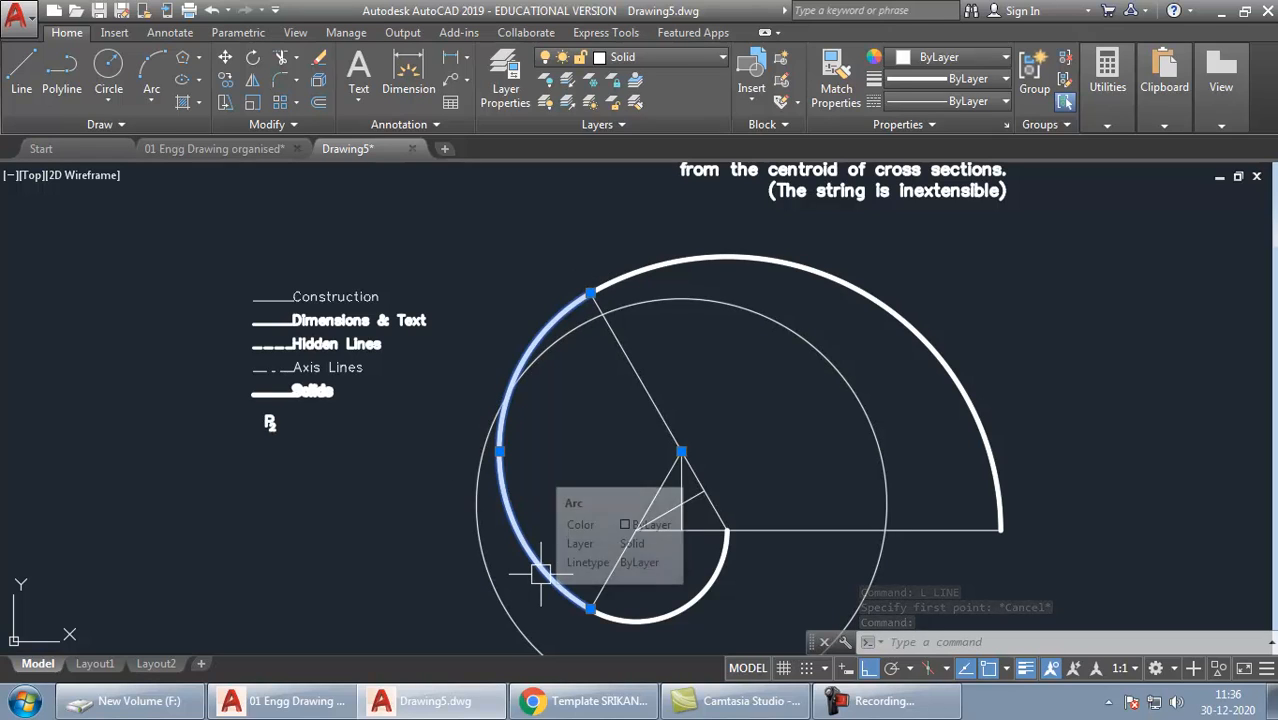
pyautogui.write('l')
pyautogui.press('Return')
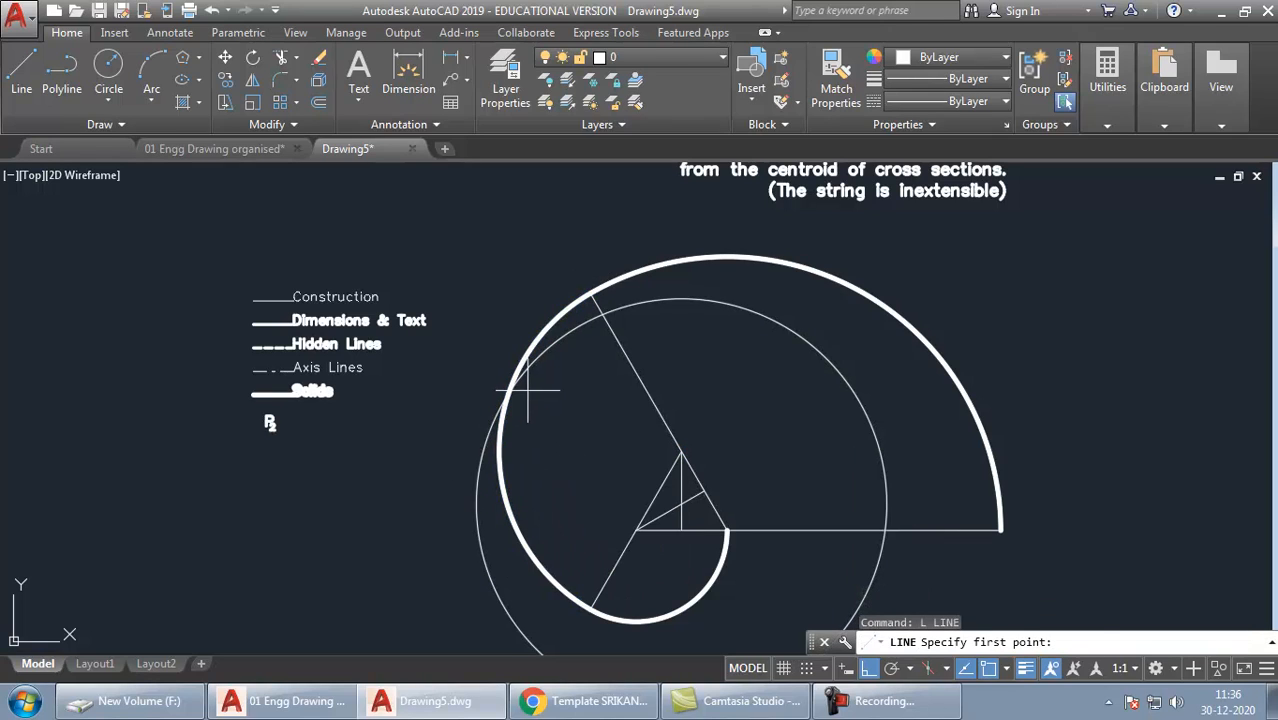
pyautogui.click(509, 392)
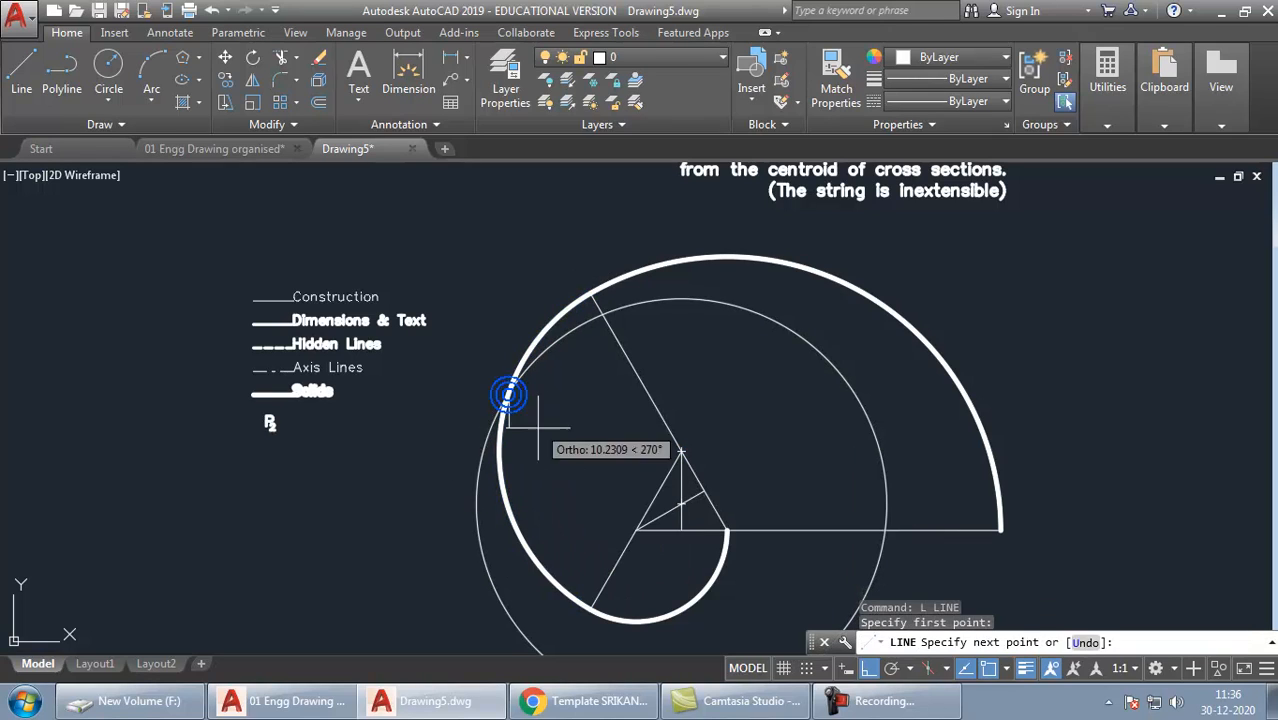
pyautogui.click(680, 451)
pyautogui.press('Return')
pyautogui.click(512, 492)
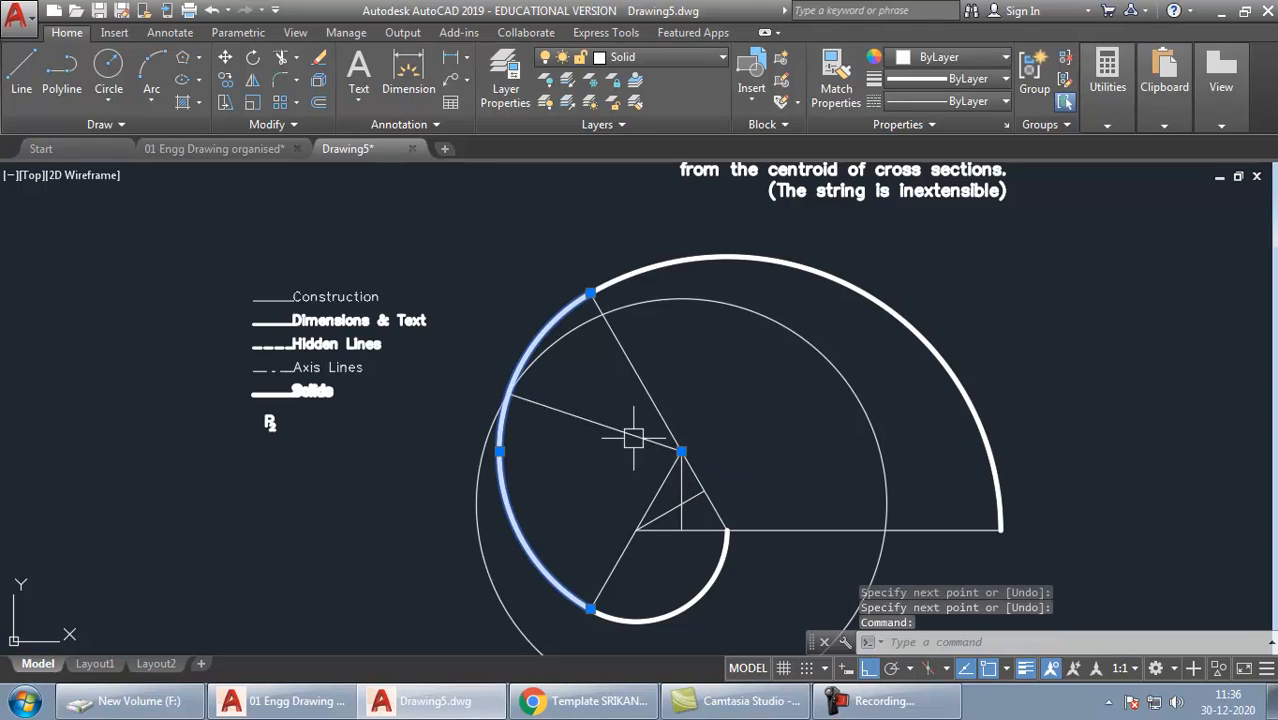
pyautogui.press('Escape')
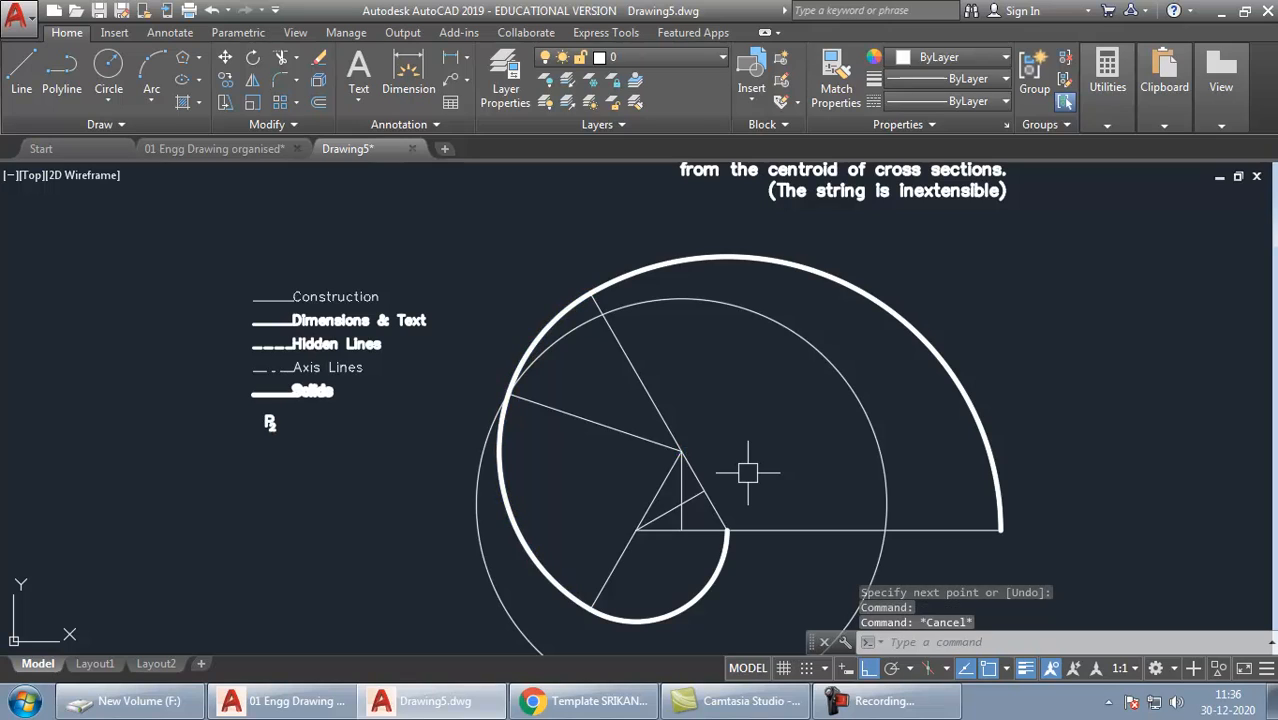
# Move the new normal line by its midpoint onto the intersection of the circle and the involute arc
pyautogui.click(630, 434)
pyautogui.click(595, 422)
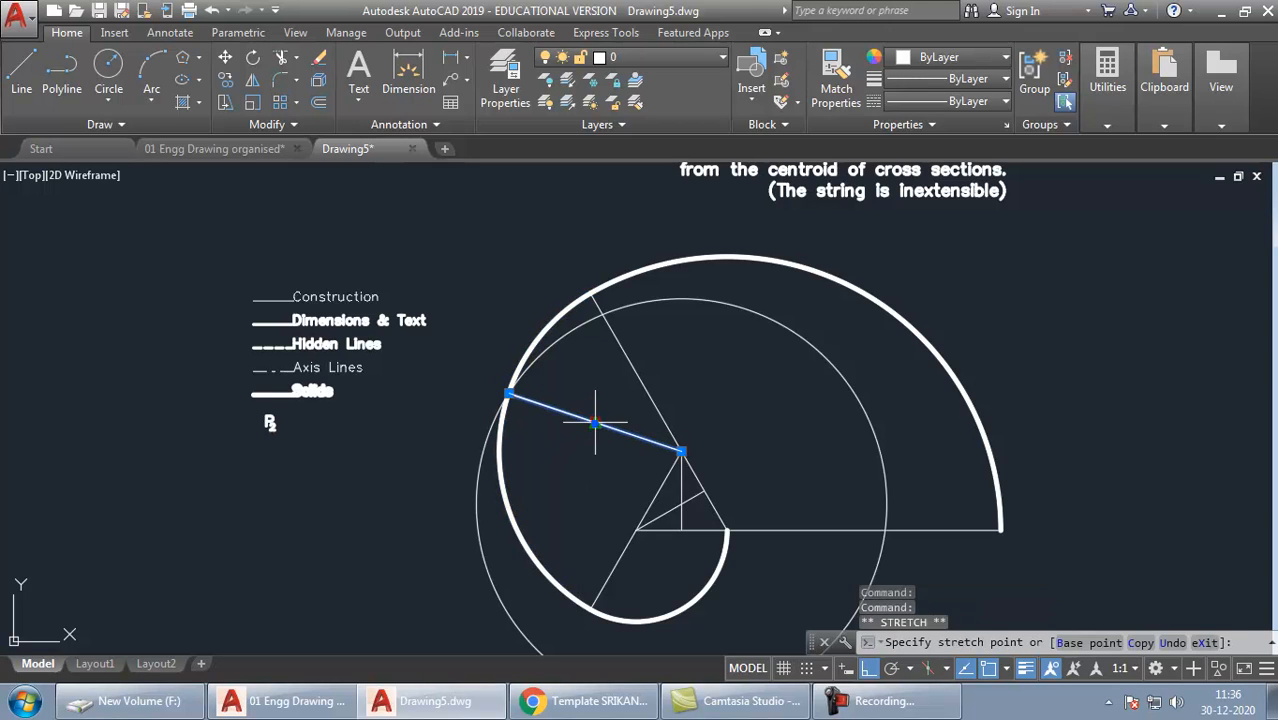
pyautogui.press('Escape')
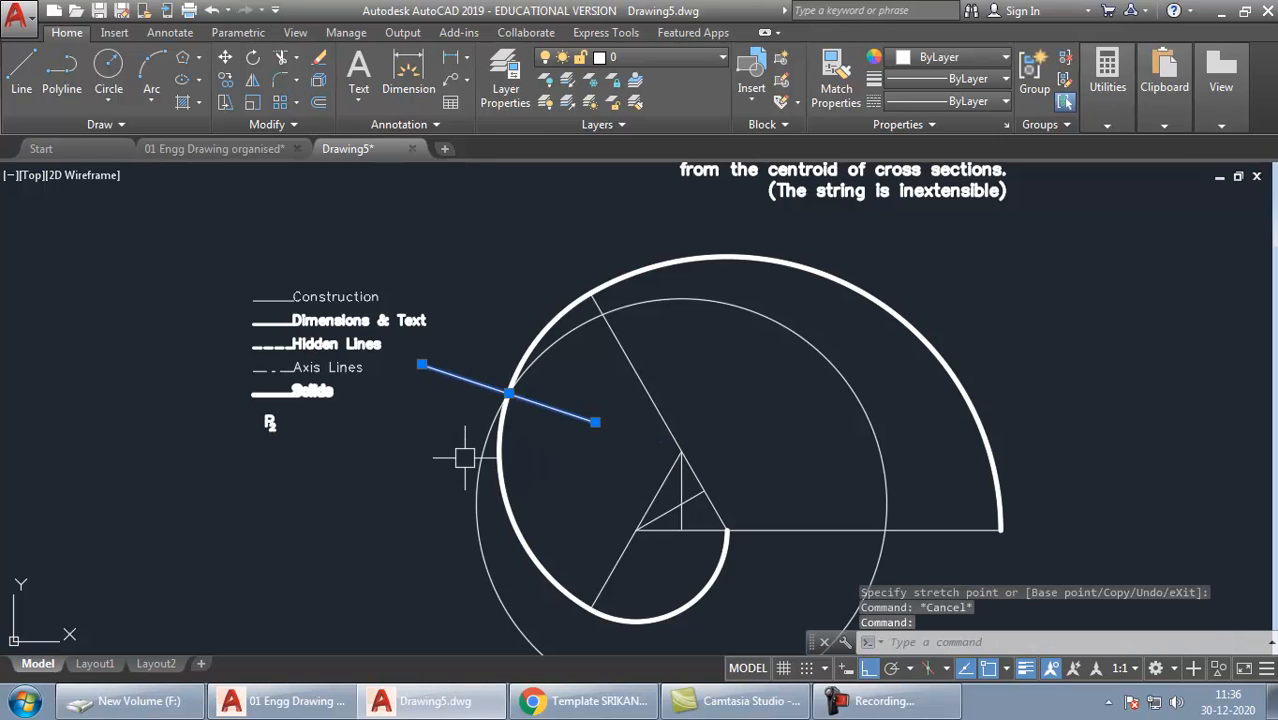
pyautogui.press('Escape')
pyautogui.click(499, 456)
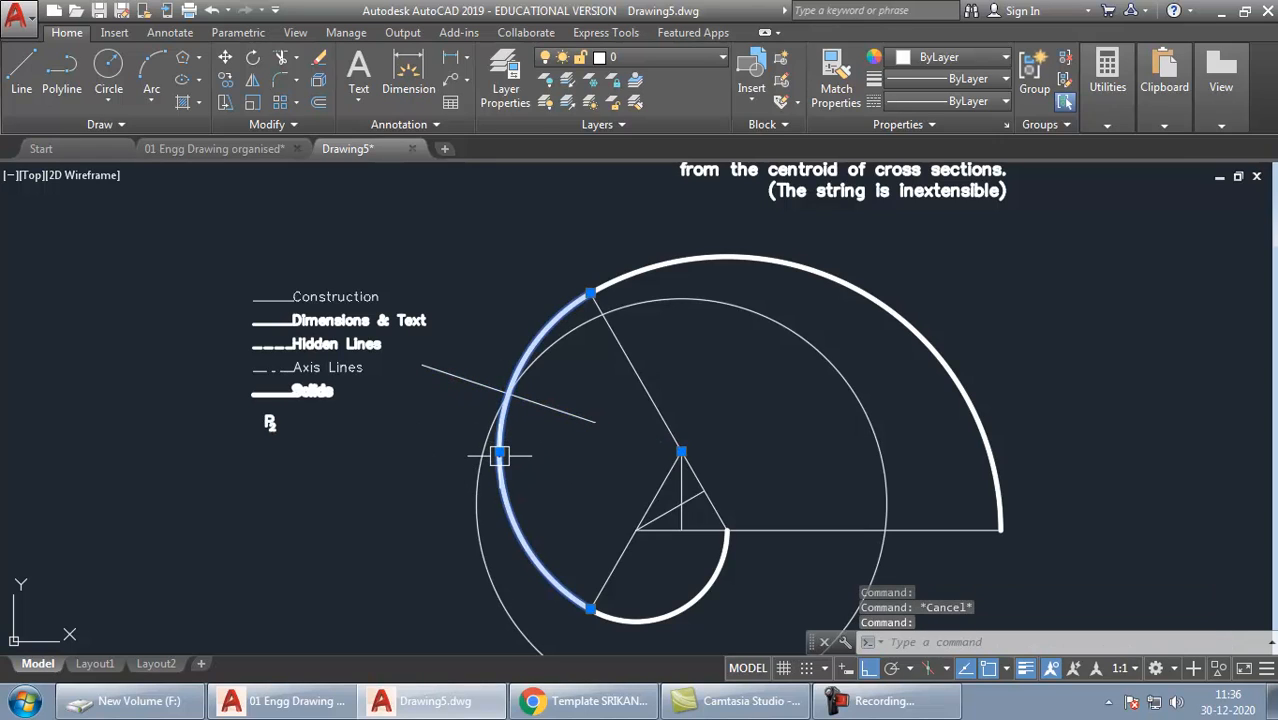
pyautogui.press('Escape')
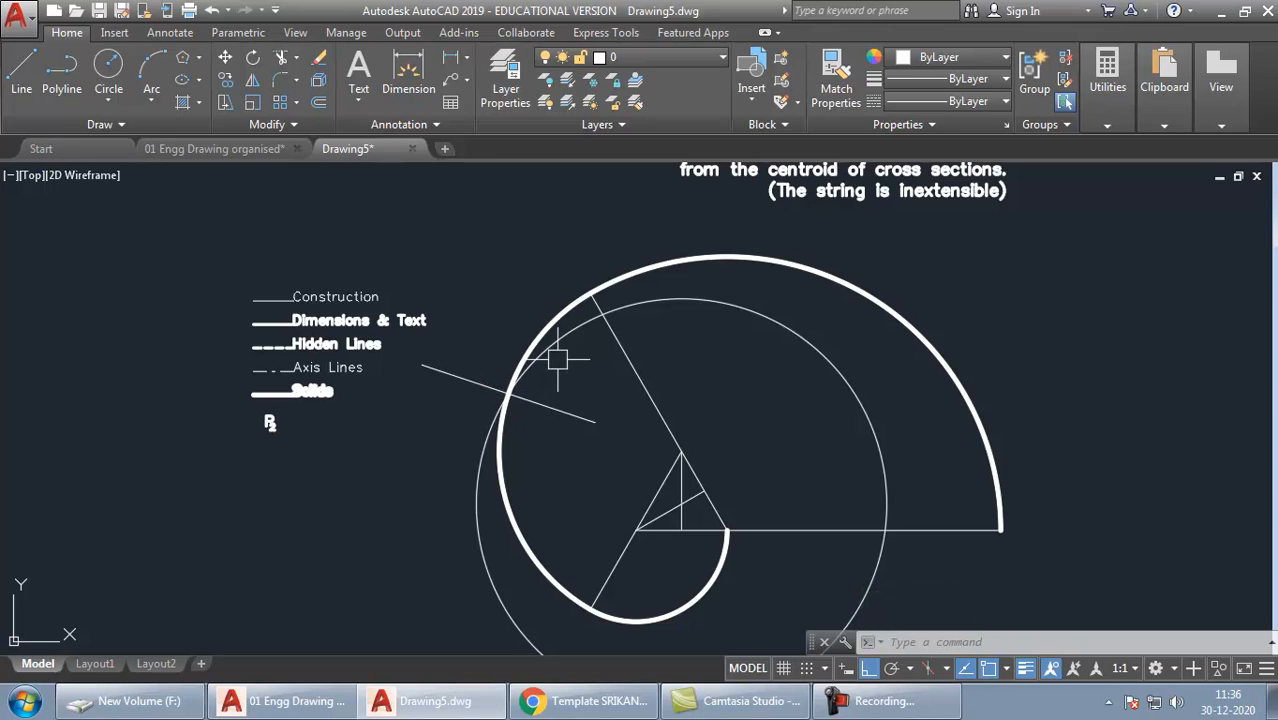
# Rotate a copy of the normal line by 90° about the intersection point to create the tangent
pyautogui.click(458, 376)
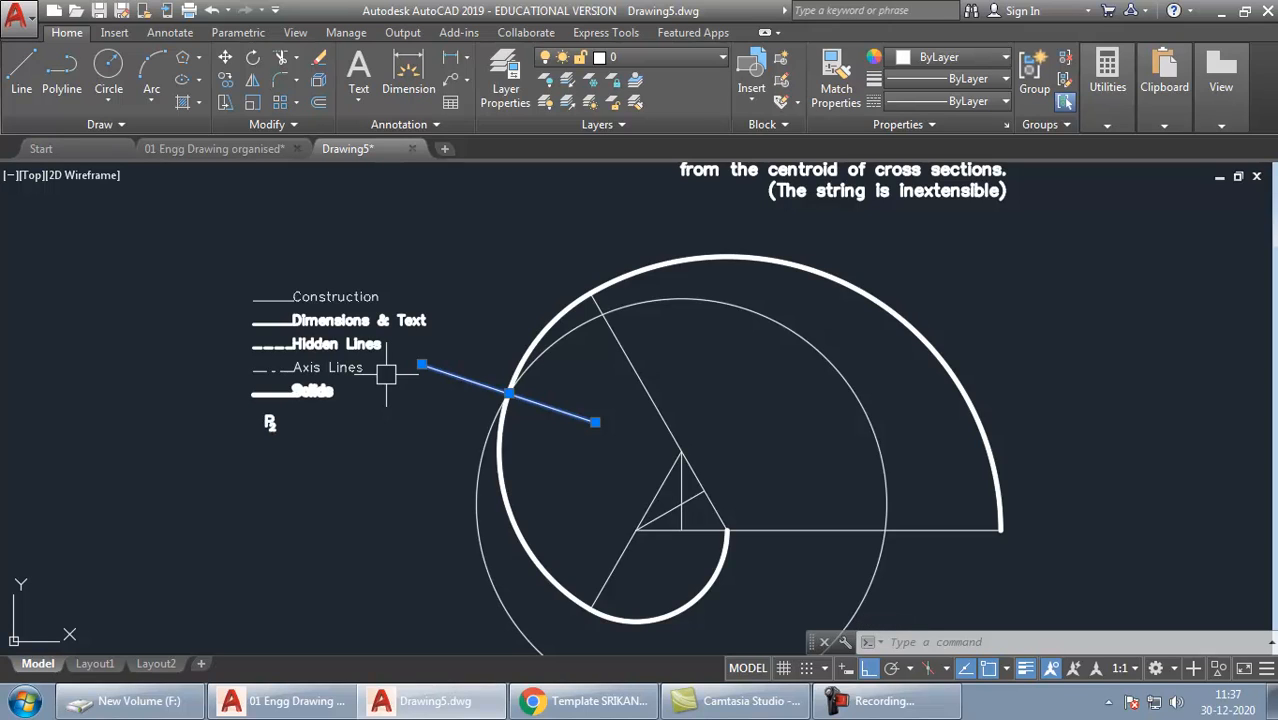
pyautogui.write('RO')
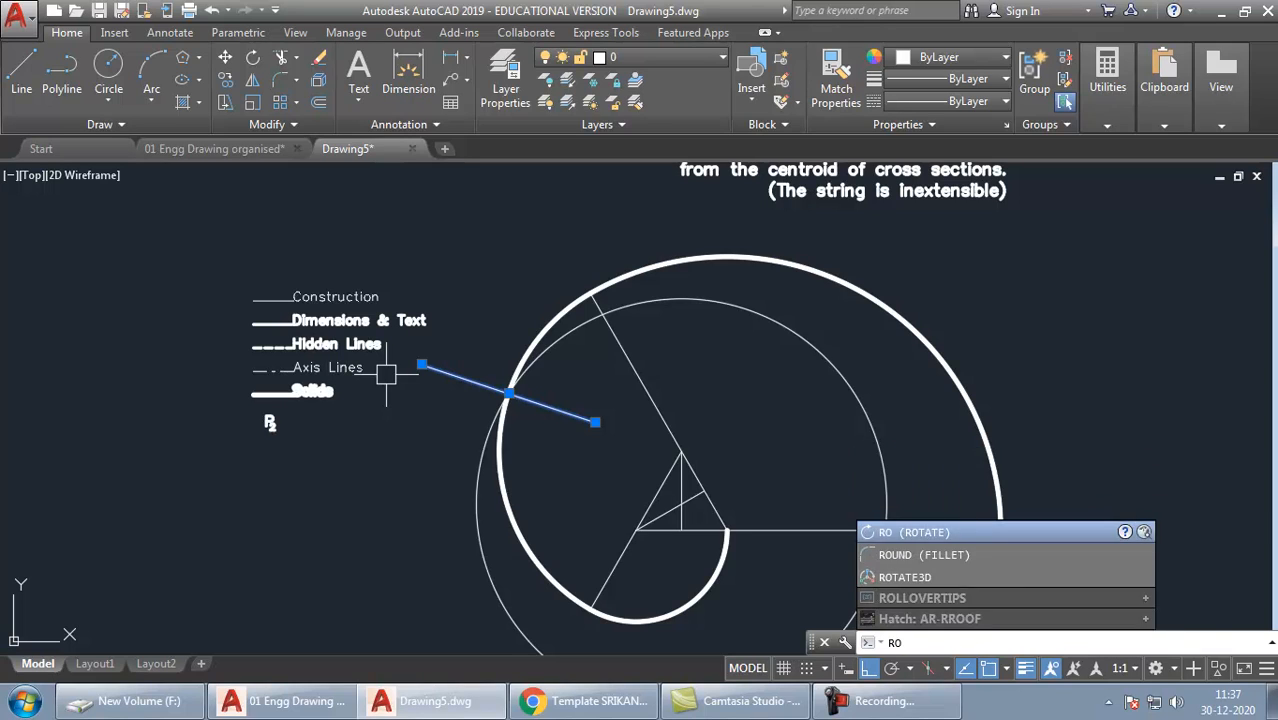
pyautogui.press('Return')
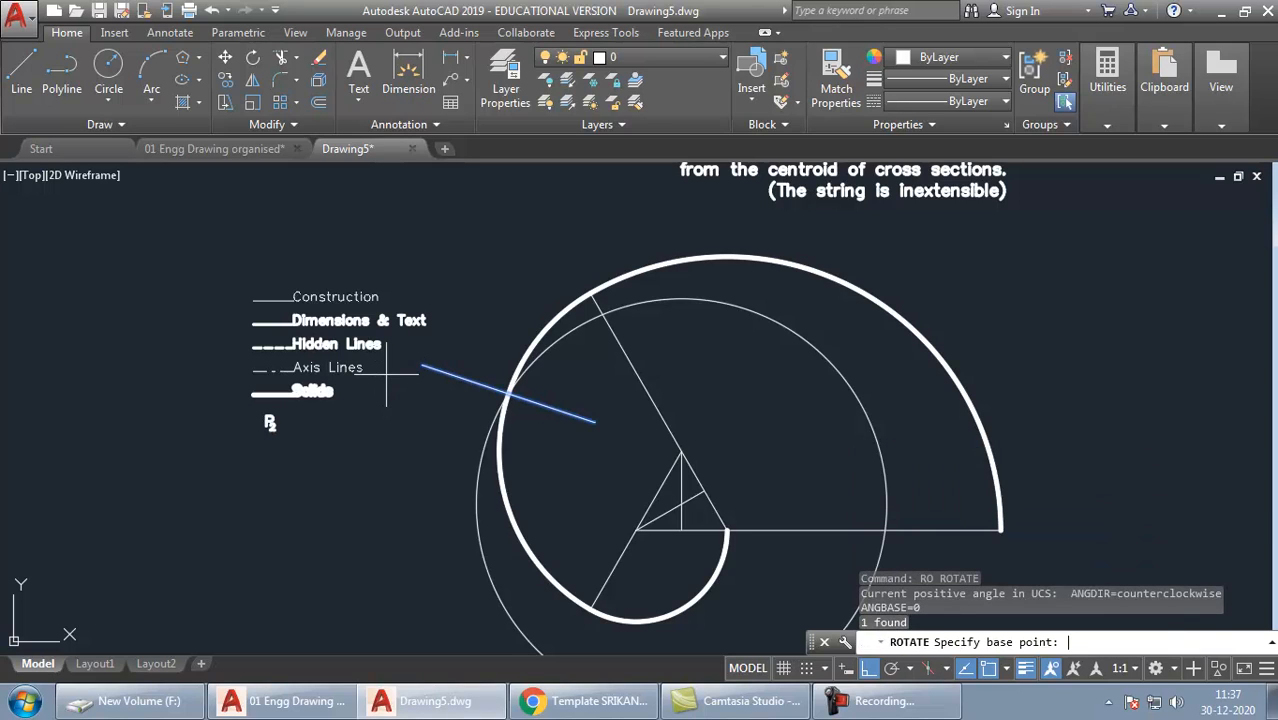
pyautogui.click(507, 395)
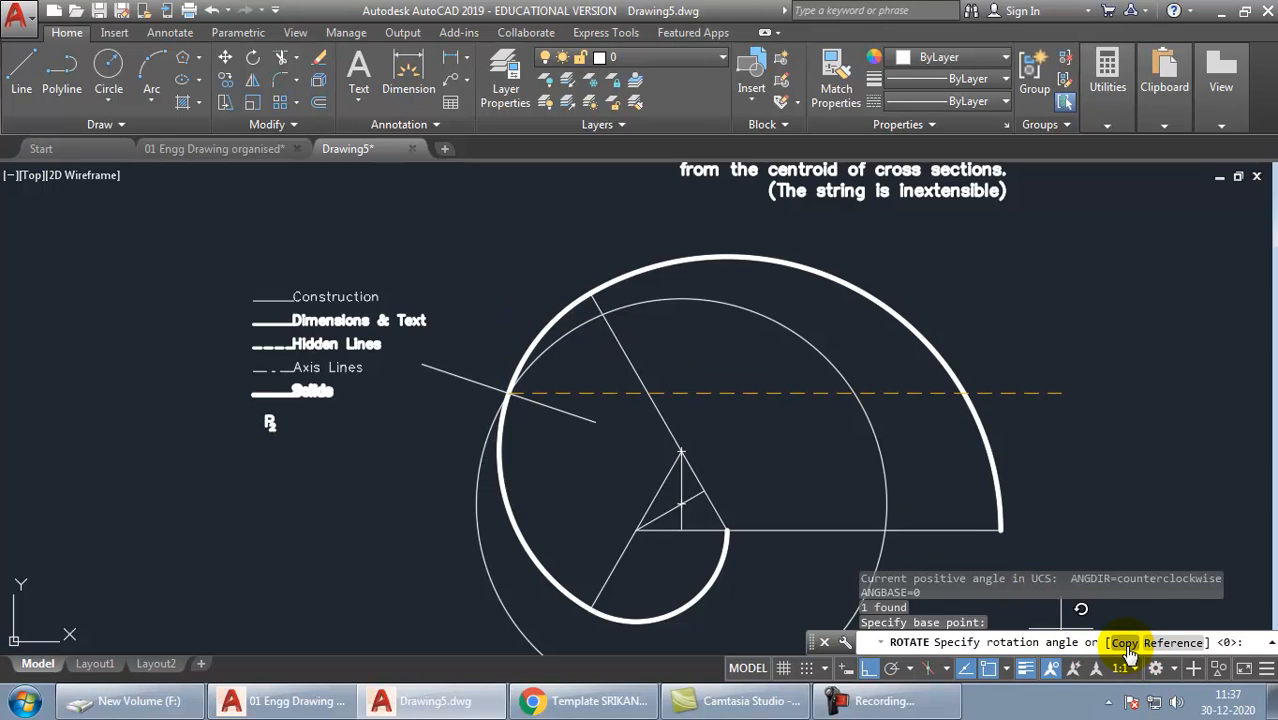
pyautogui.rightClick(895, 362)
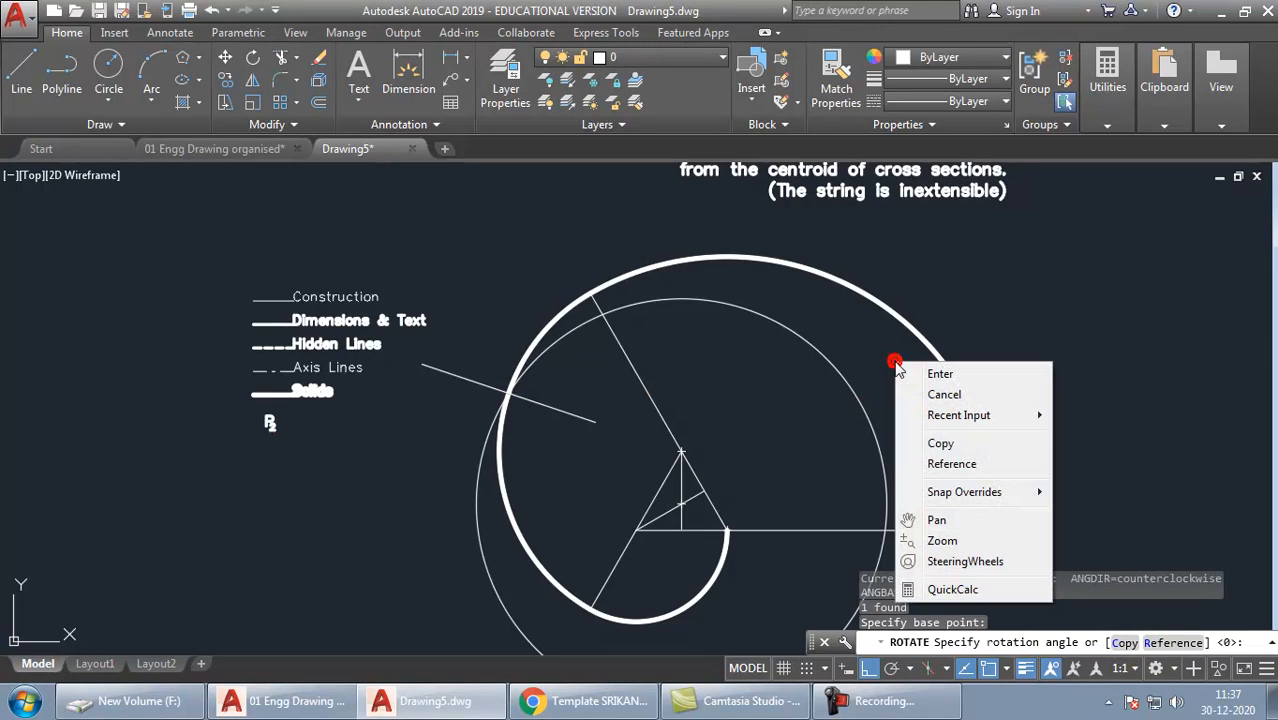
pyautogui.click(941, 446)
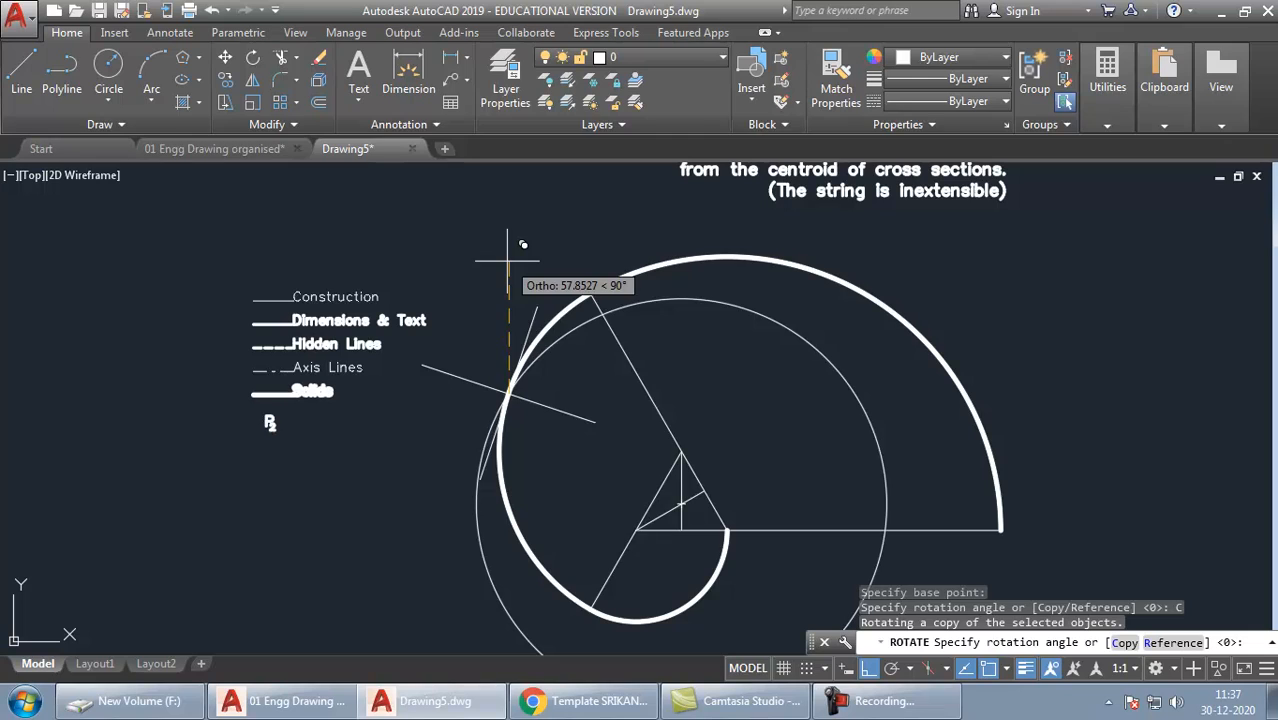
pyautogui.write('90')
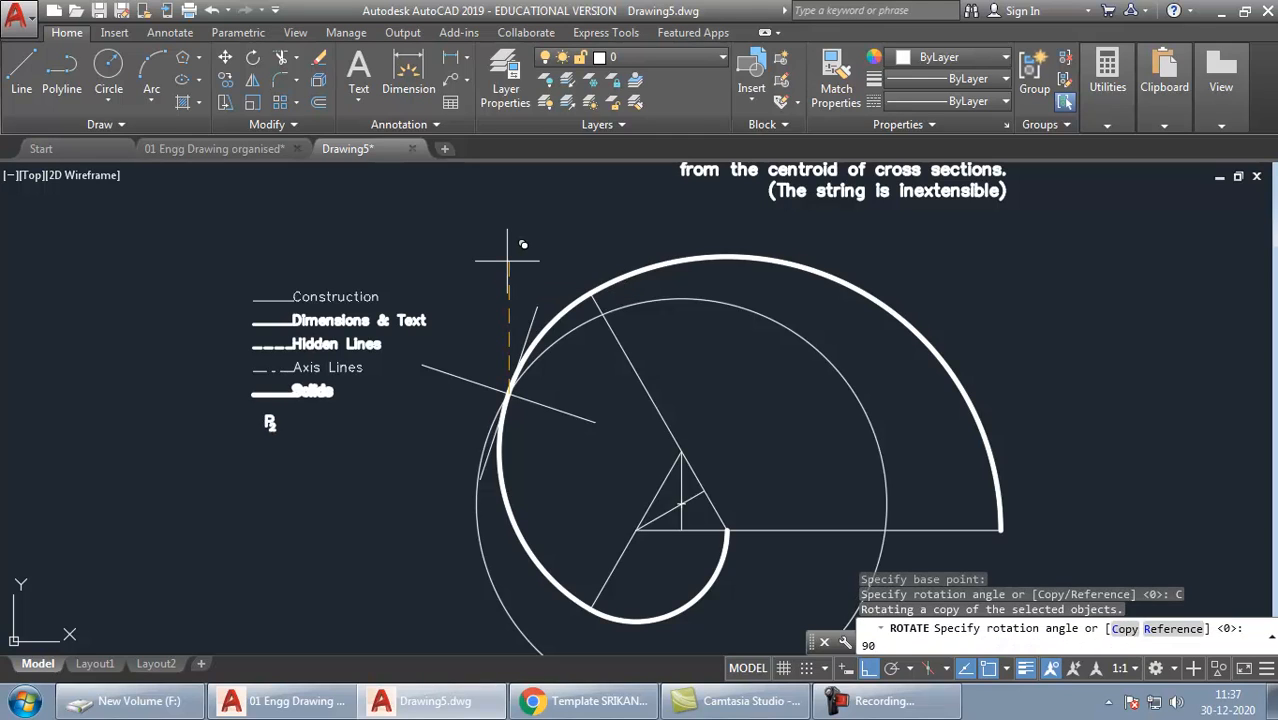
pyautogui.press('Return')
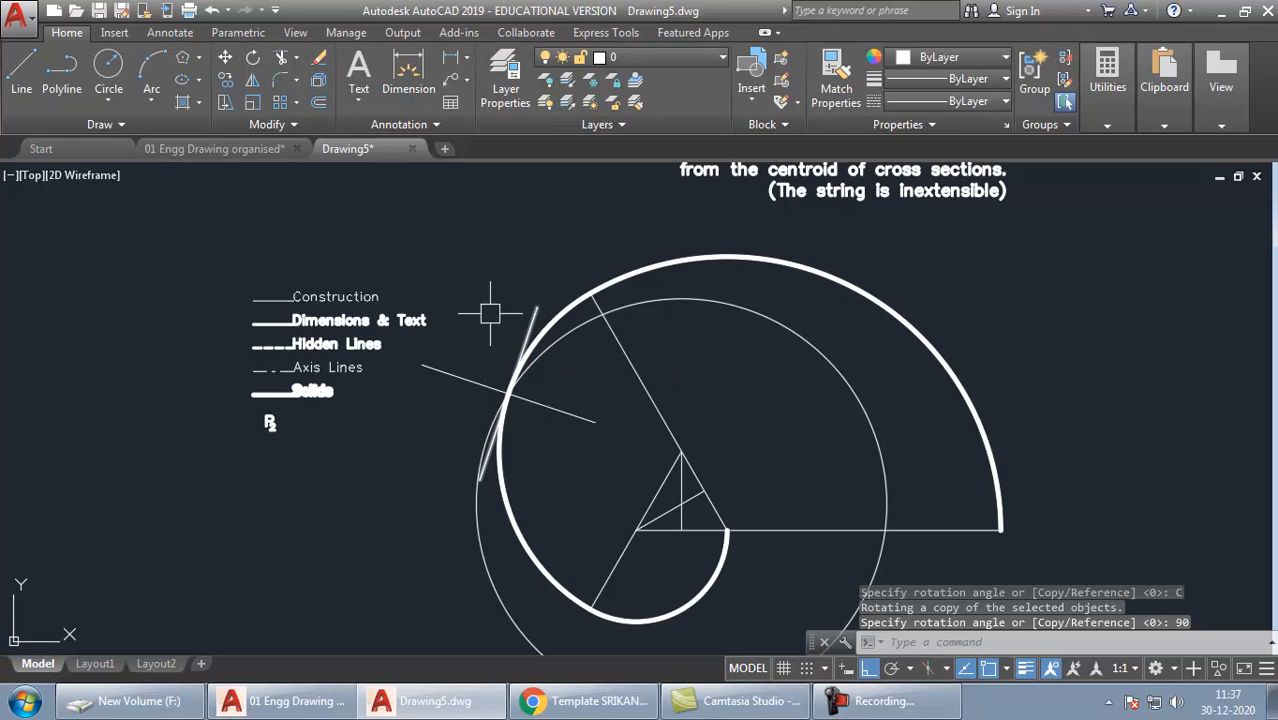
# Match the properties of the Solids sample line onto the normal and tangent lines
pyautogui.click(428, 370)
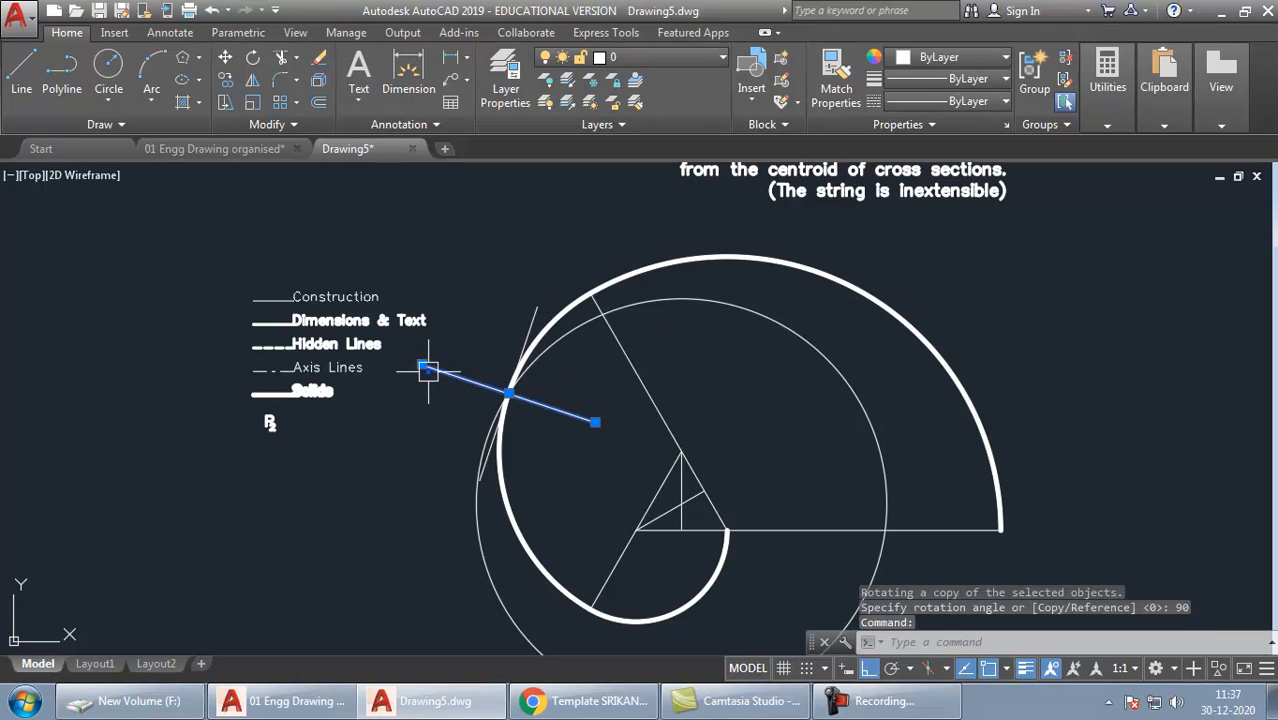
pyautogui.press('Escape')
pyautogui.click(530, 298)
pyautogui.press('Escape')
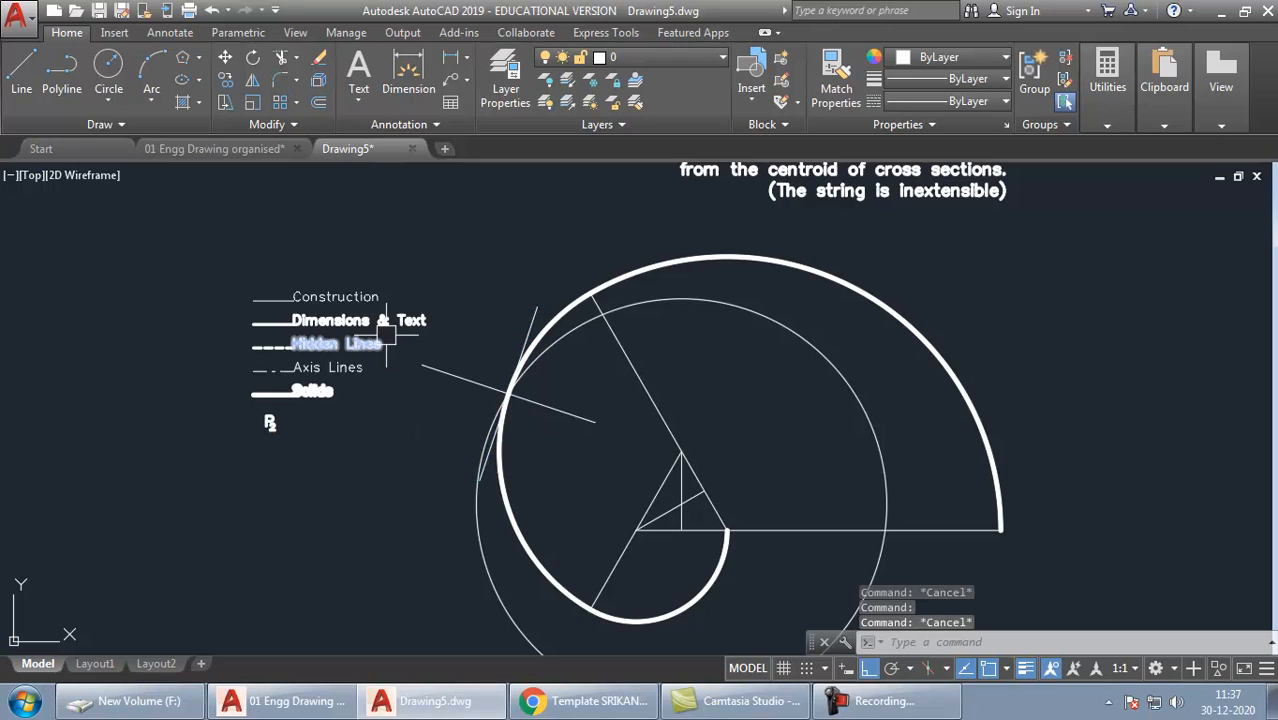
pyautogui.write('MA')
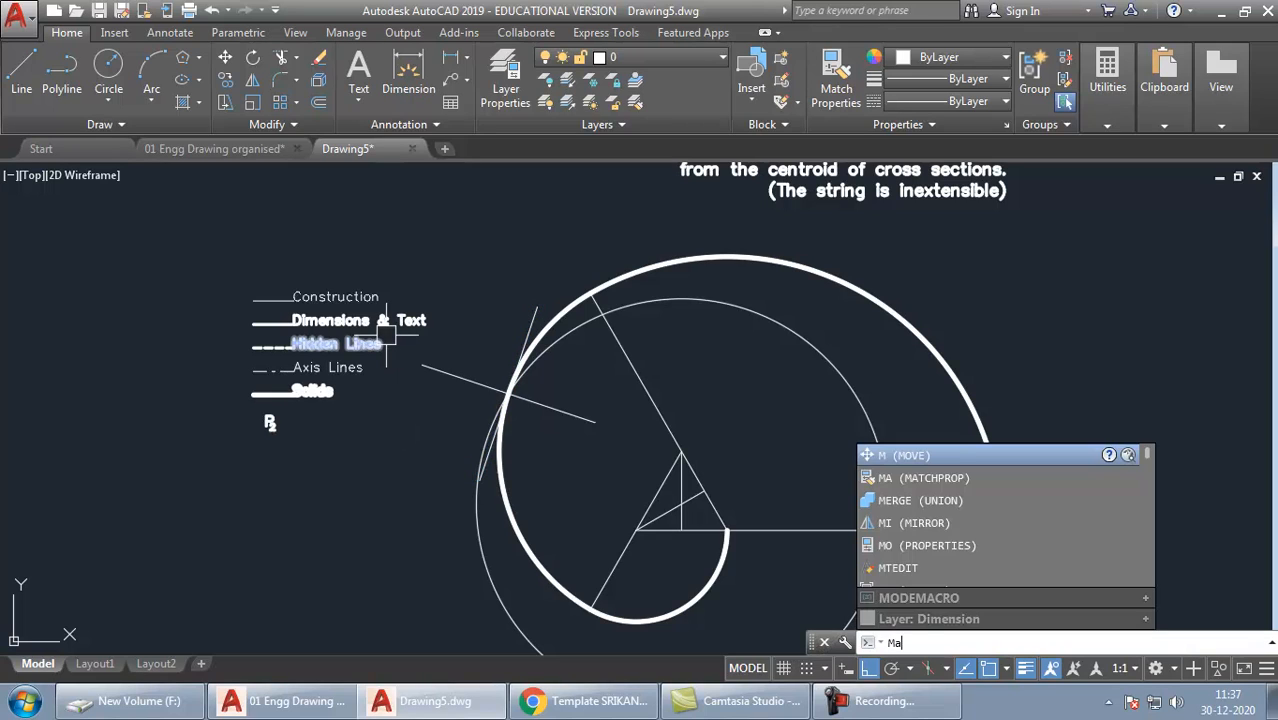
pyautogui.press('Return')
pyautogui.click(296, 393)
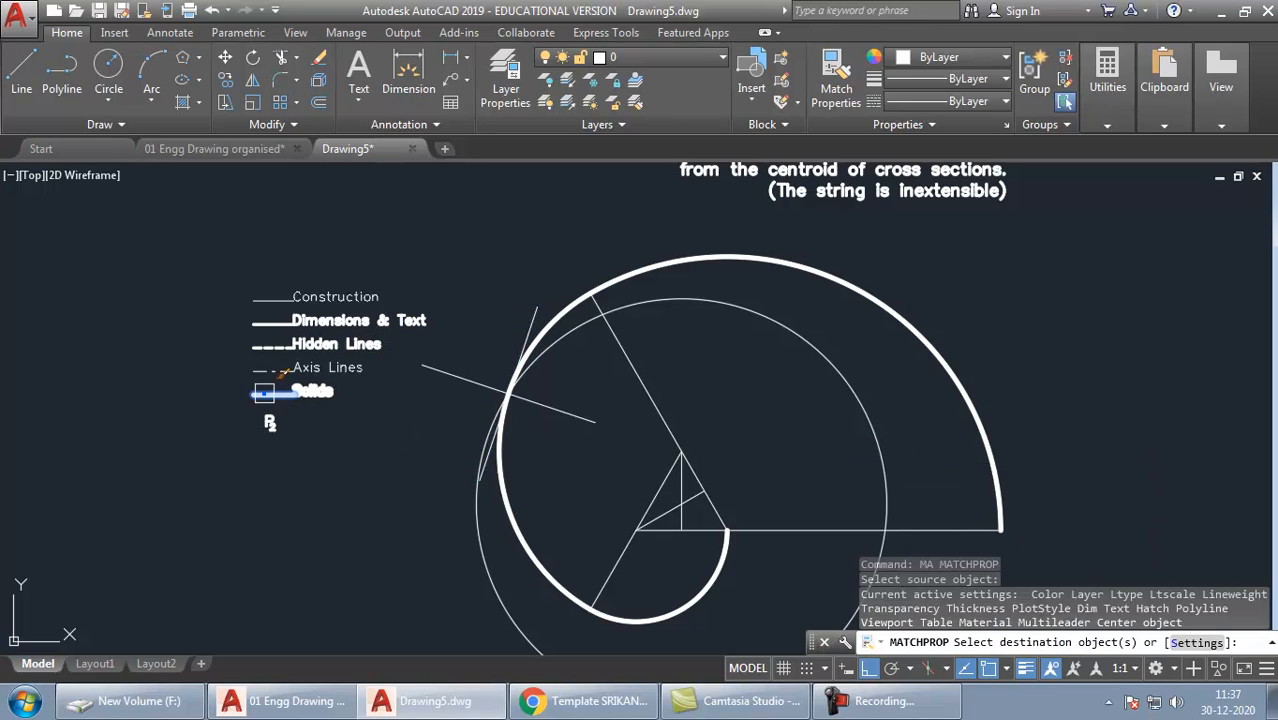
pyautogui.click(534, 302)
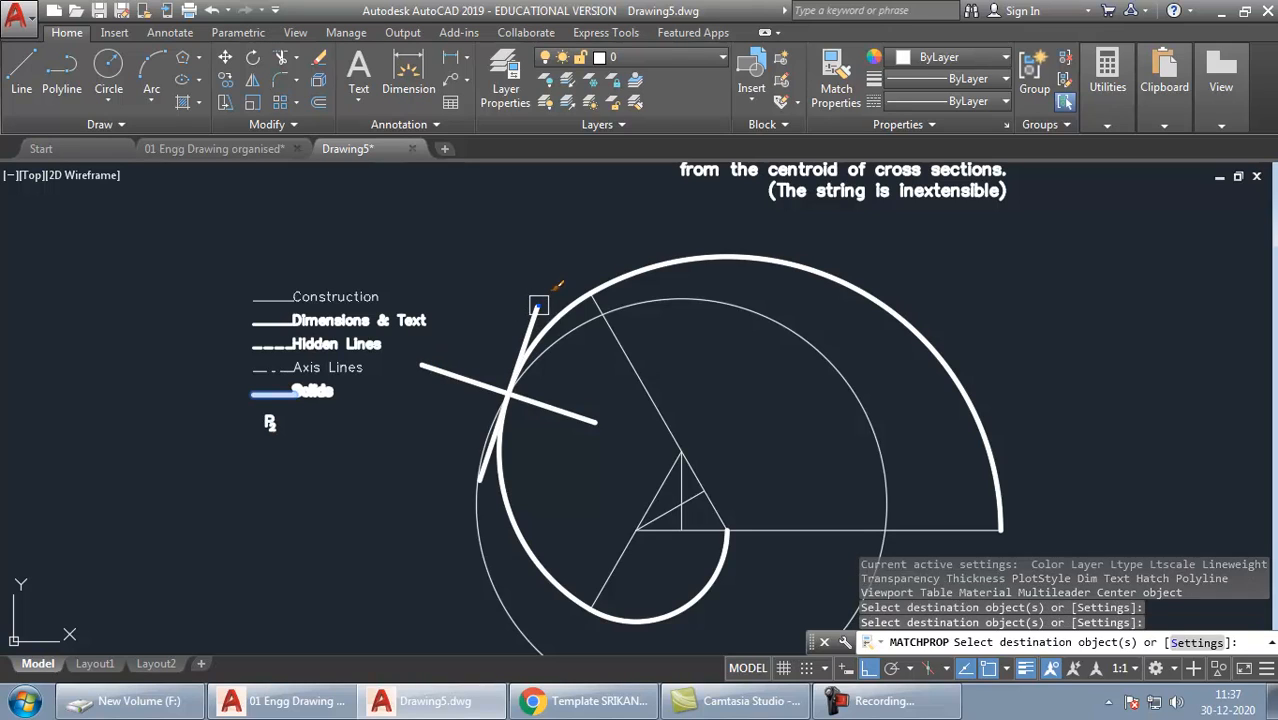
pyautogui.press('Return')
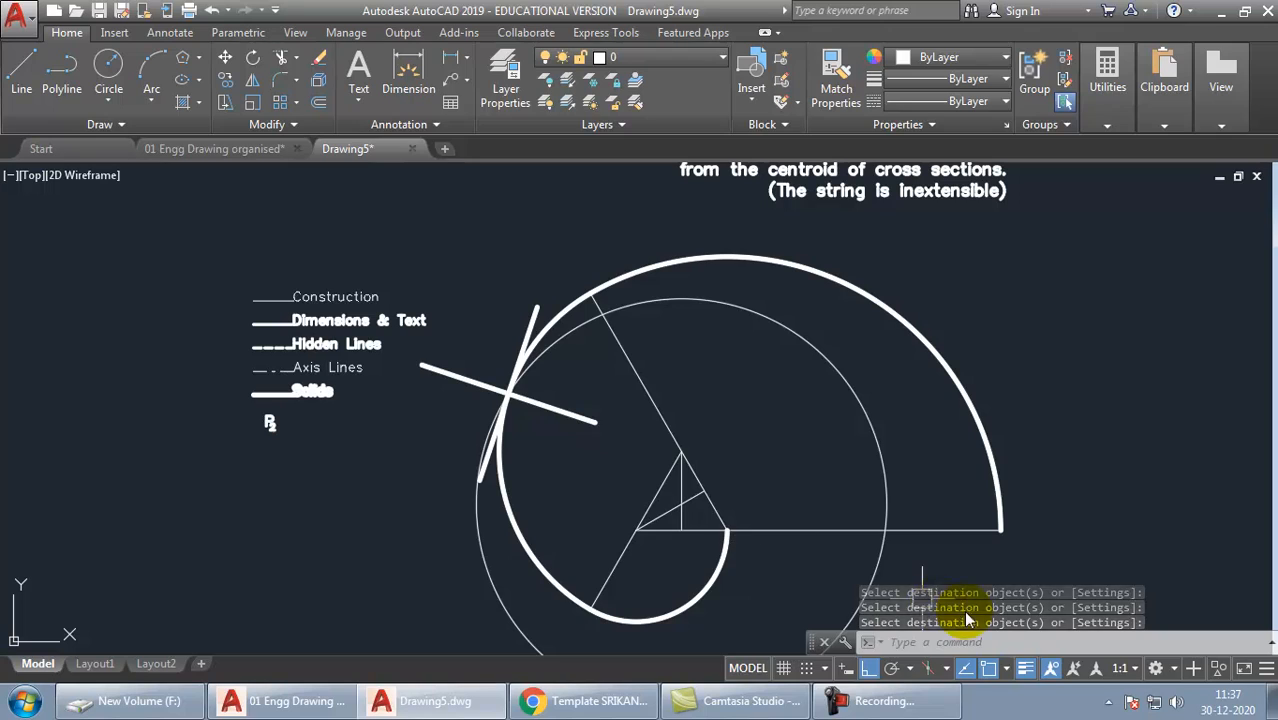
# Turn the lineweight display off to inspect the curves as thin lines, and turn it back on
pyautogui.click(1025, 668)
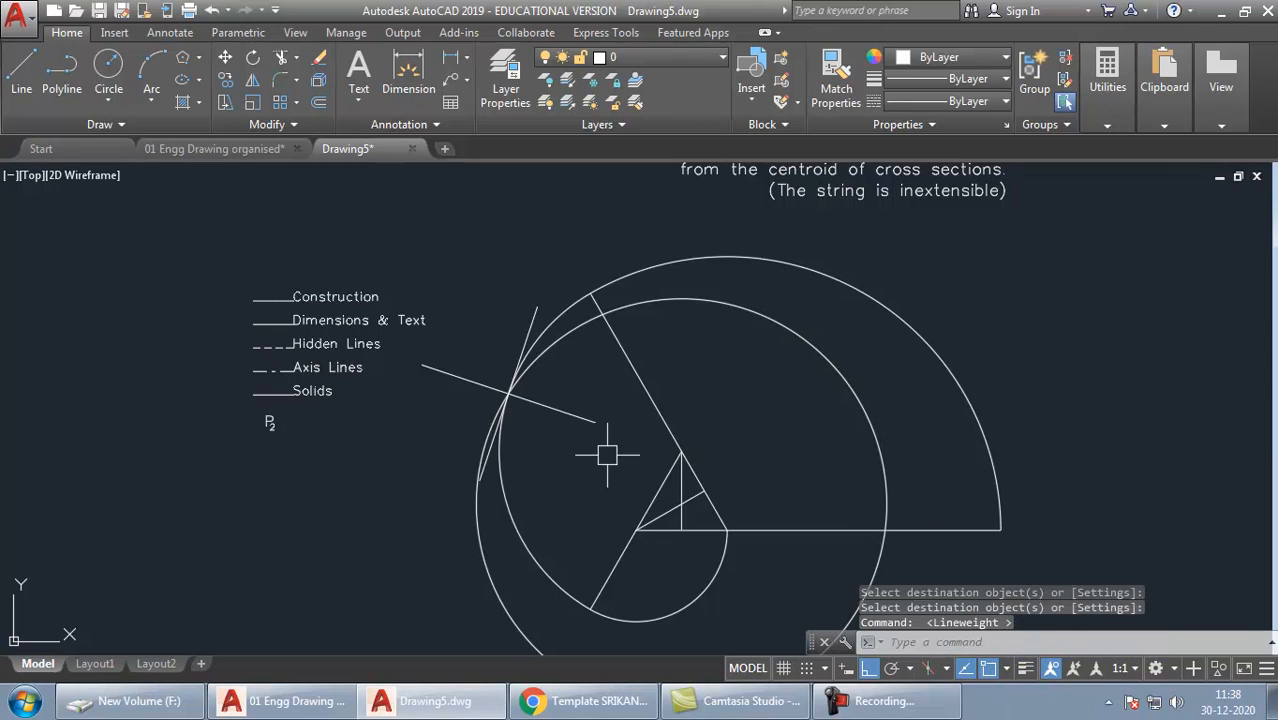
pyautogui.click(1025, 668)
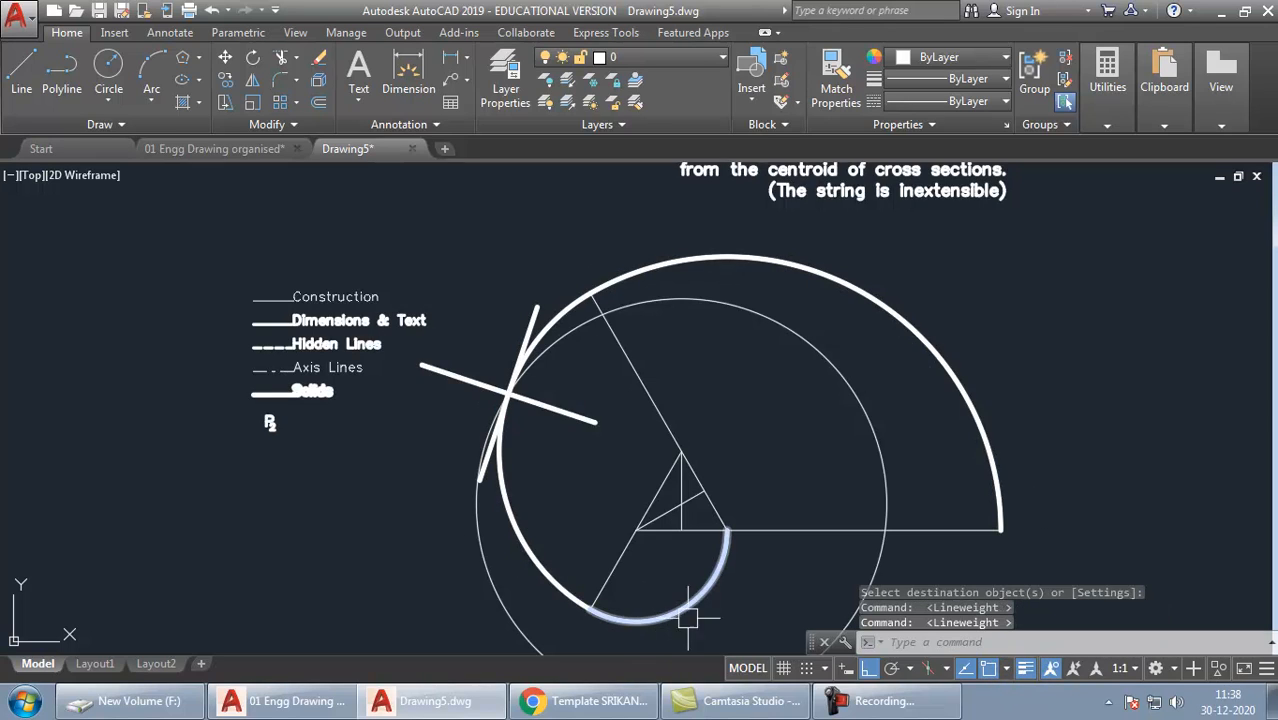
pyautogui.click(727, 554)
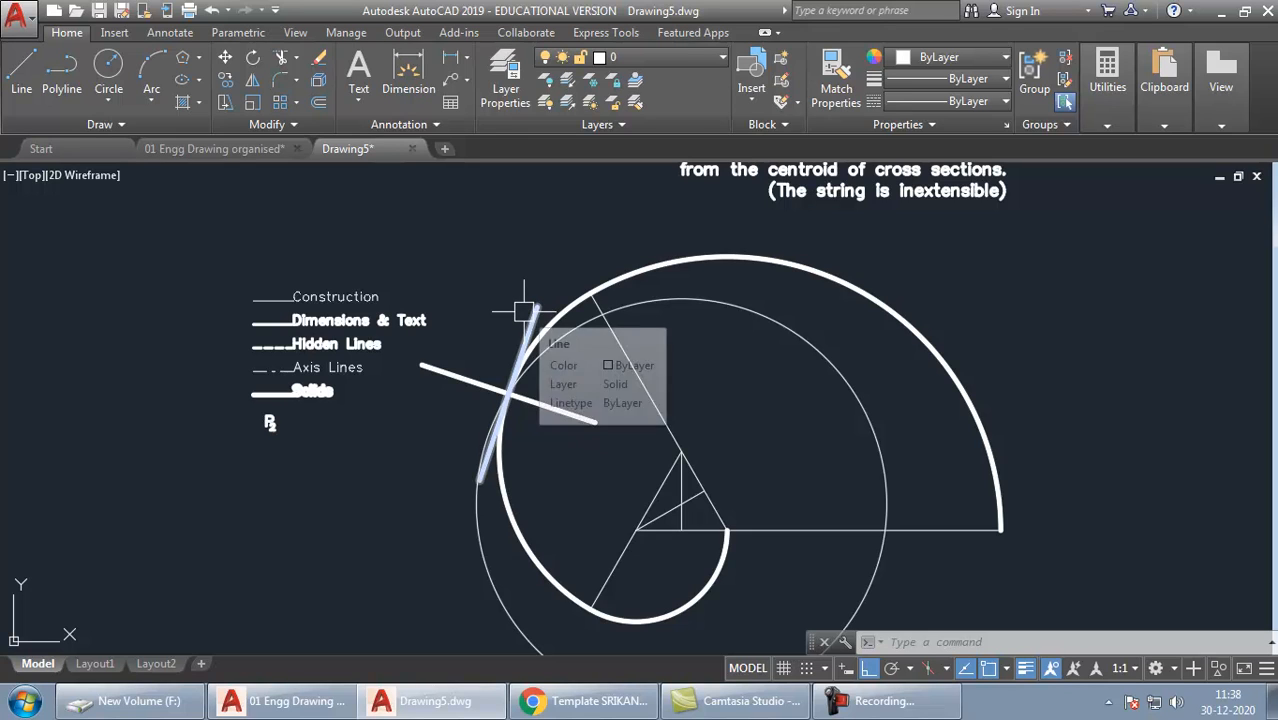
# Read the problem statement above the involute, including the string length and the tangent and normal requirement
pyautogui.moveTo(940, 226); pyautogui.dragTo(890, 400, button='middle')
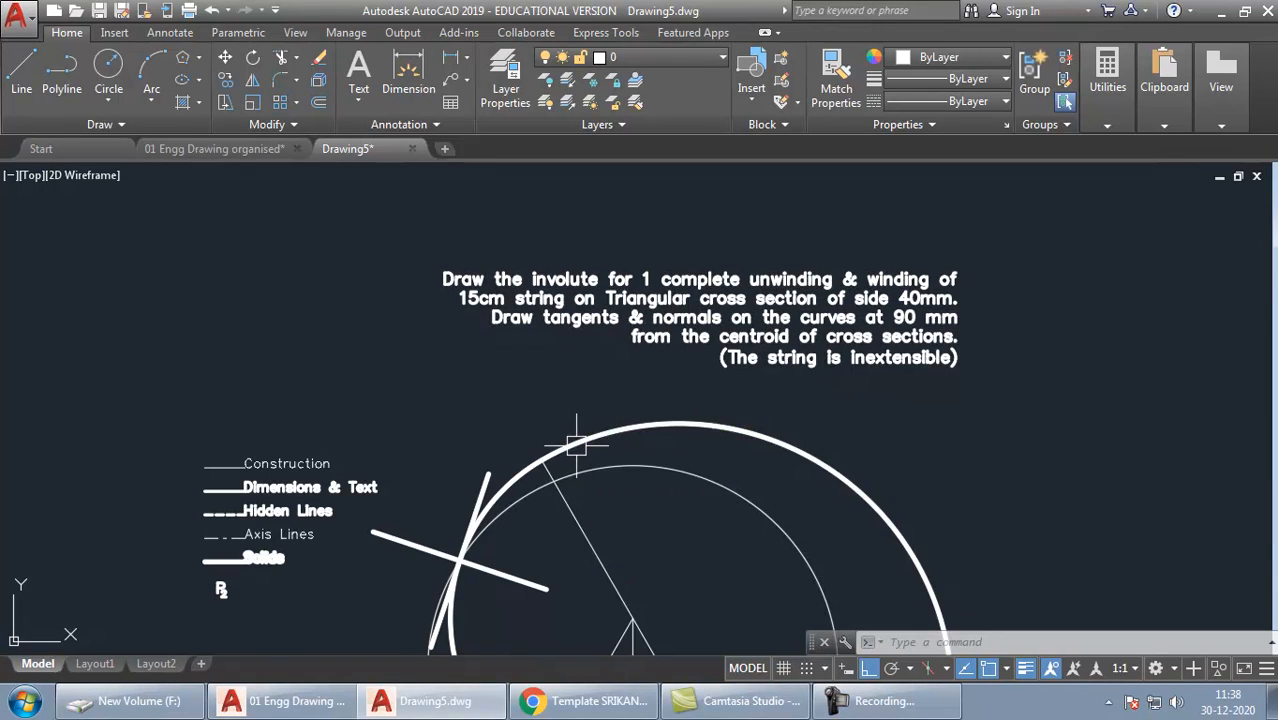
pyautogui.scroll(4, 565, 320)
pyautogui.moveTo(719, 330); pyautogui.dragTo(401, 350, button='middle')
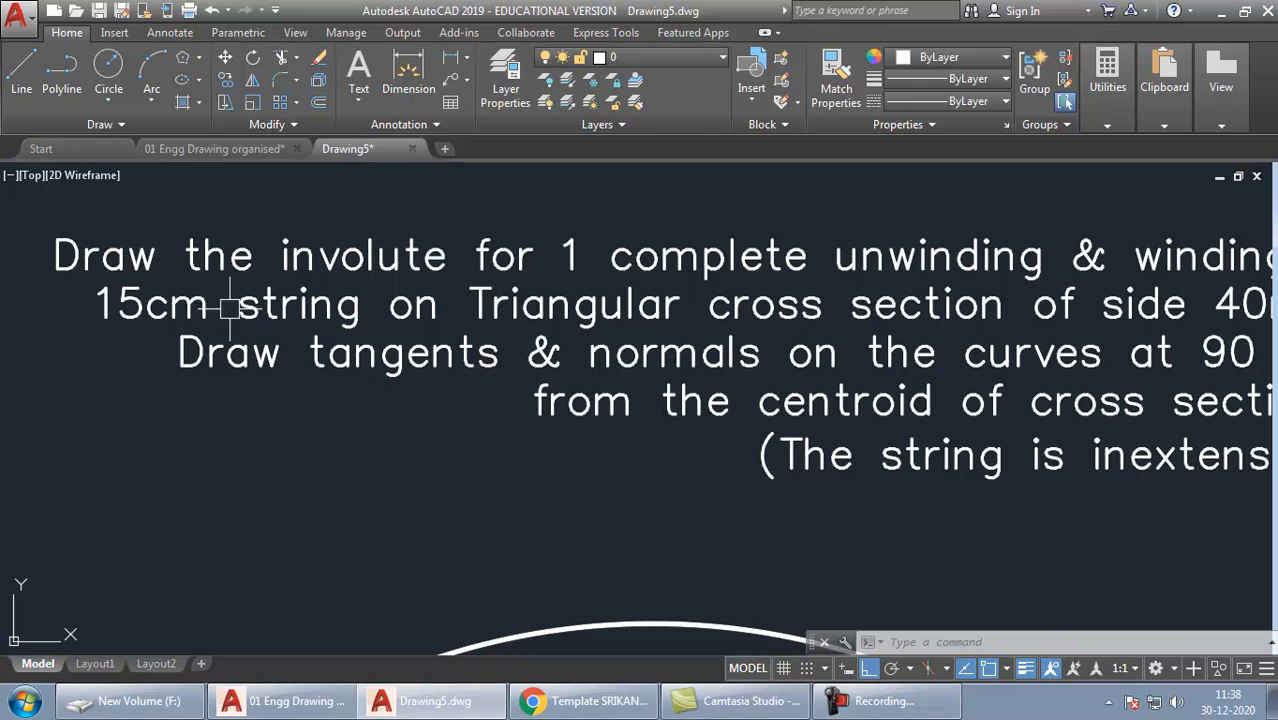
# Draw a 150 mm horizontal line outward from the triangle's lower-right vertex to represent the full string length
pyautogui.scroll(-6, 230, 307)
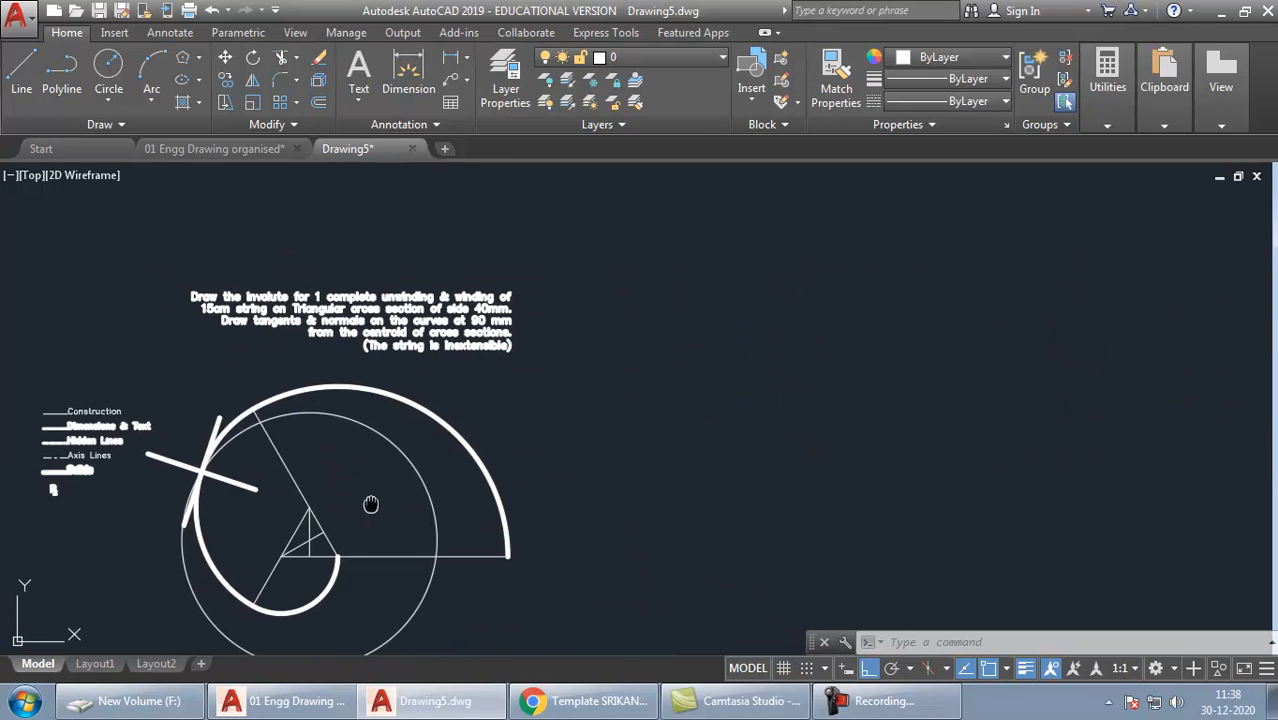
pyautogui.scroll(4, 434, 459)
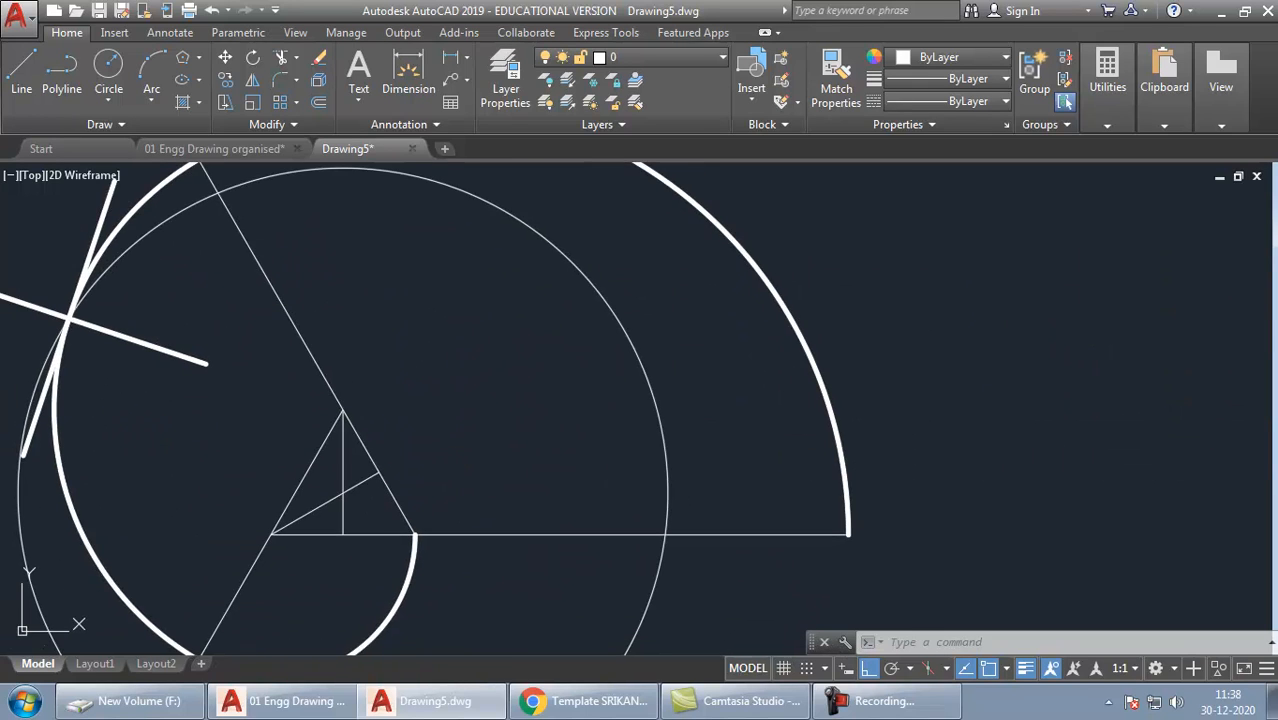
pyautogui.write('l')
pyautogui.press('Return')
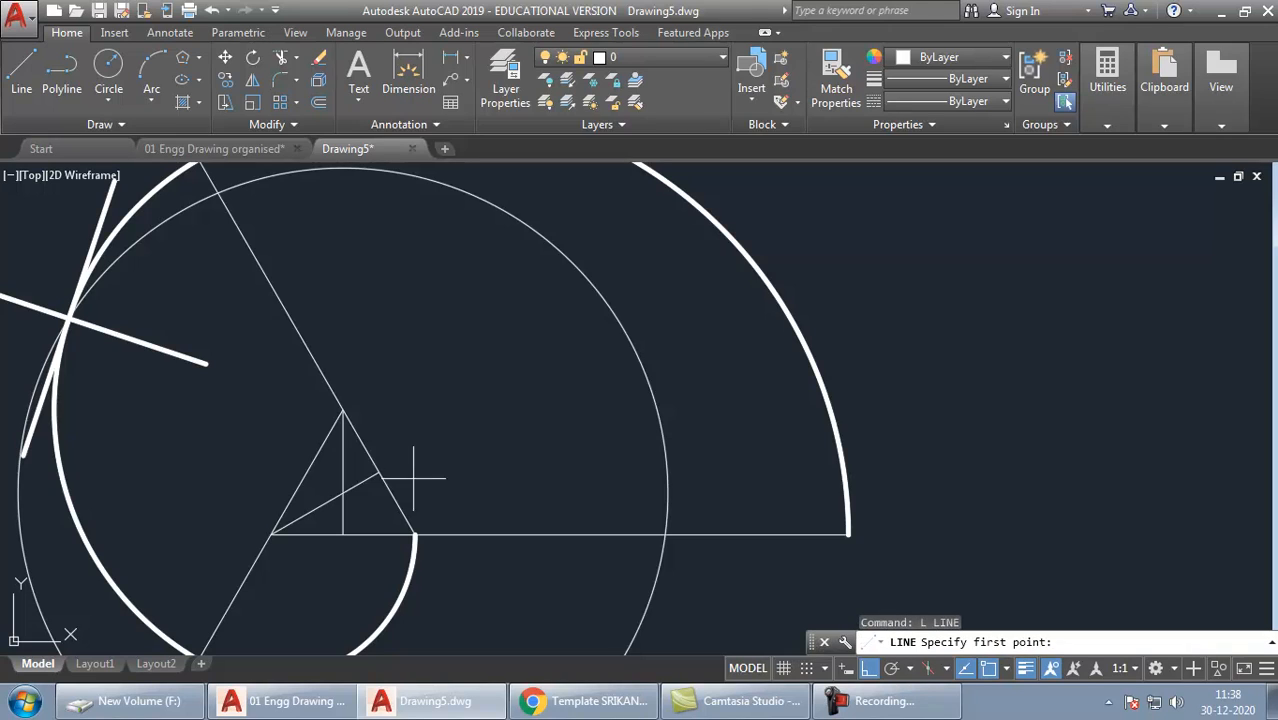
pyautogui.click(404, 521)
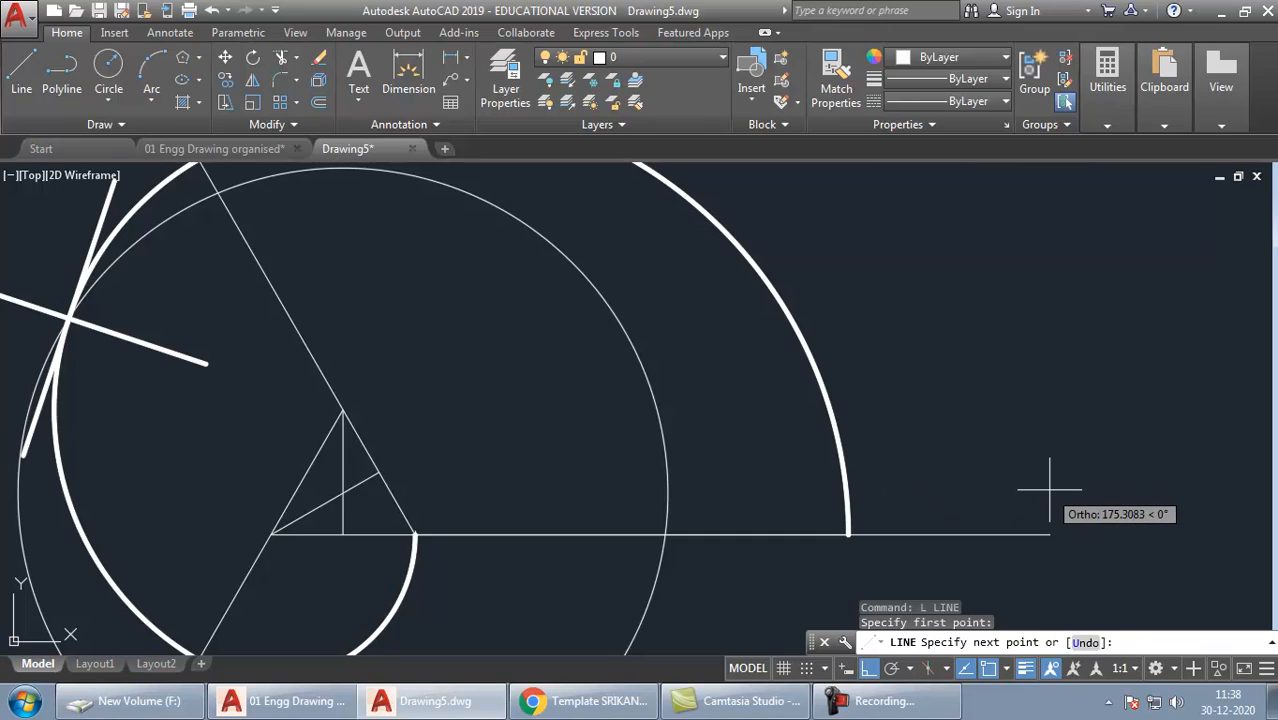
pyautogui.write('150')
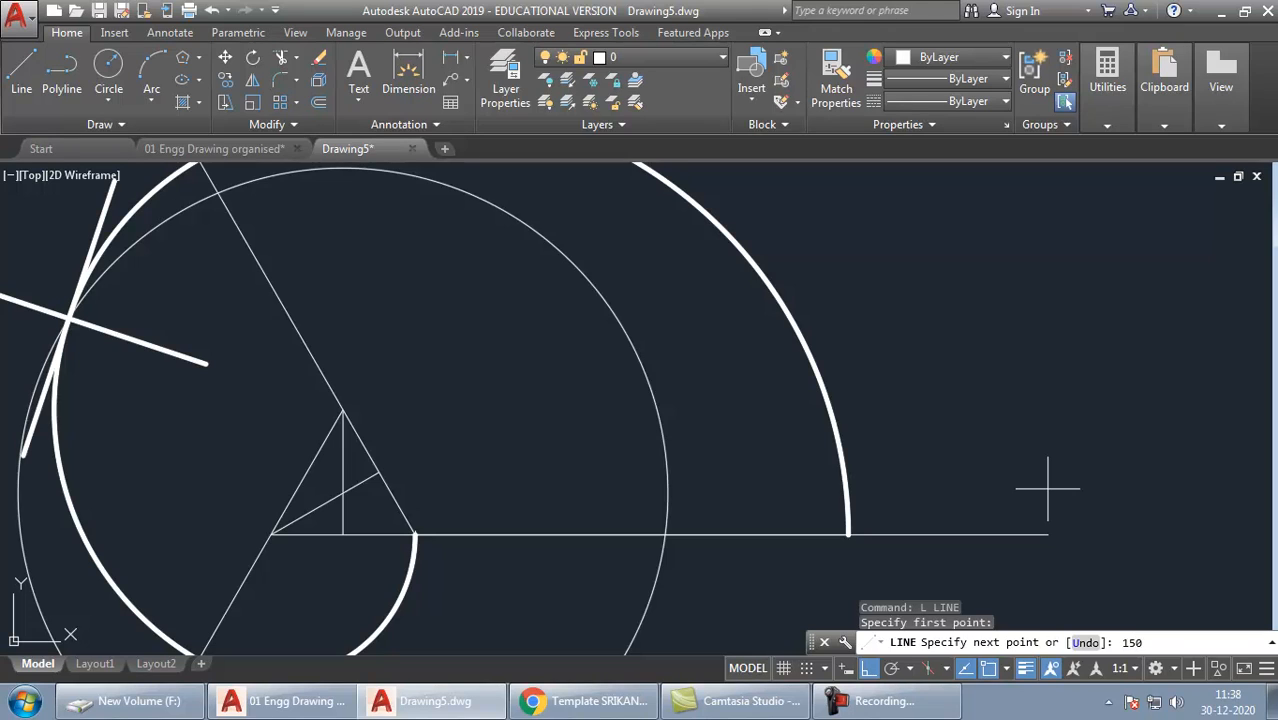
pyautogui.press('Return')
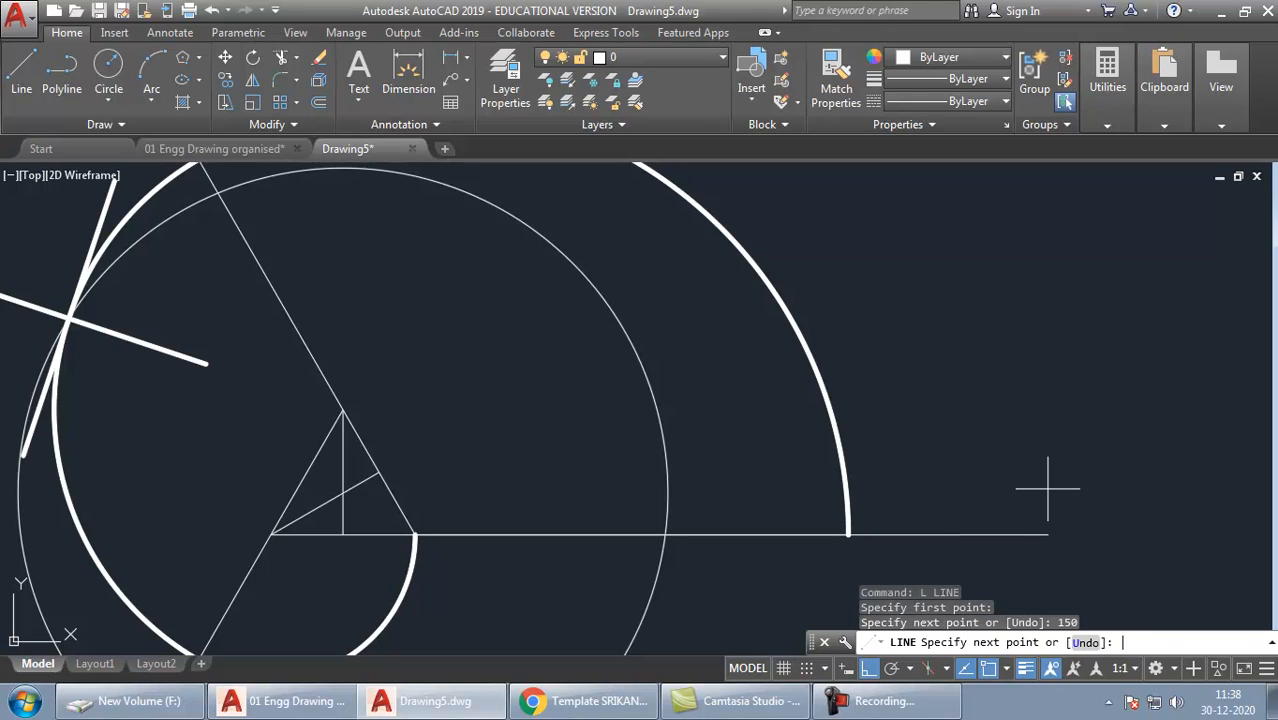
pyautogui.press('Return')
# Add a linear dimension below the 150 mm string line
pyautogui.click(893, 535)
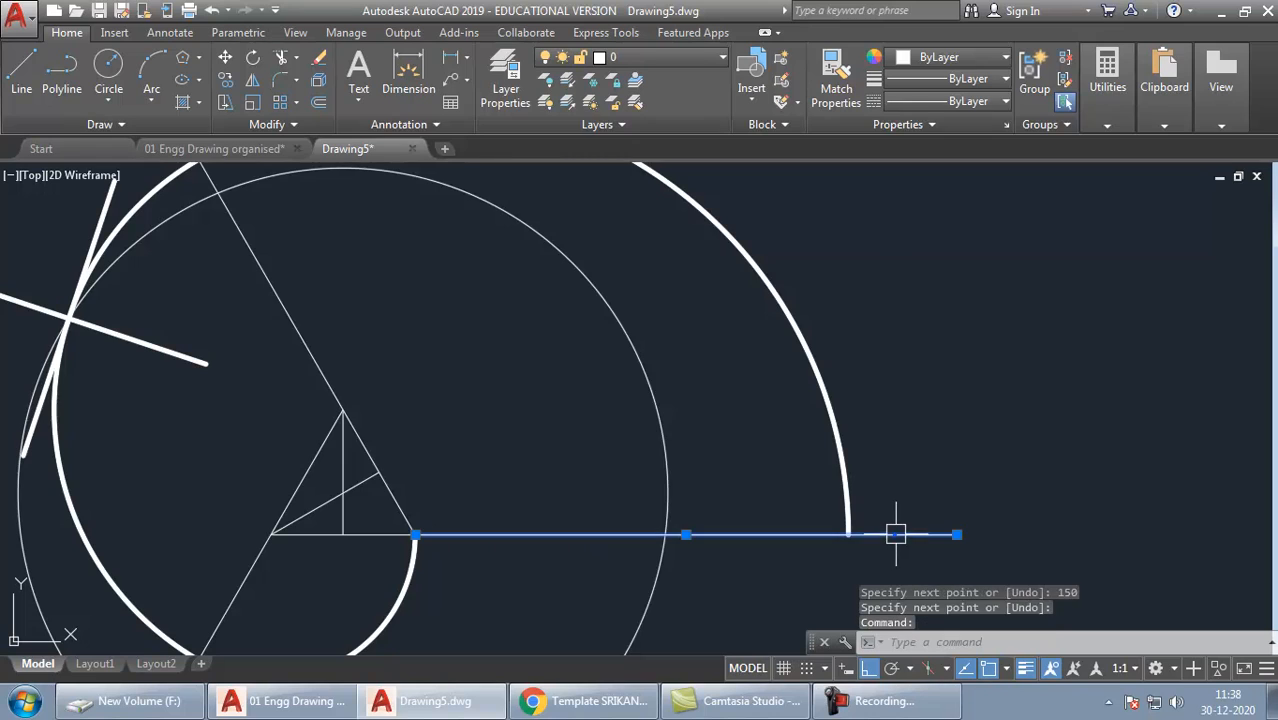
pyautogui.click(451, 57)
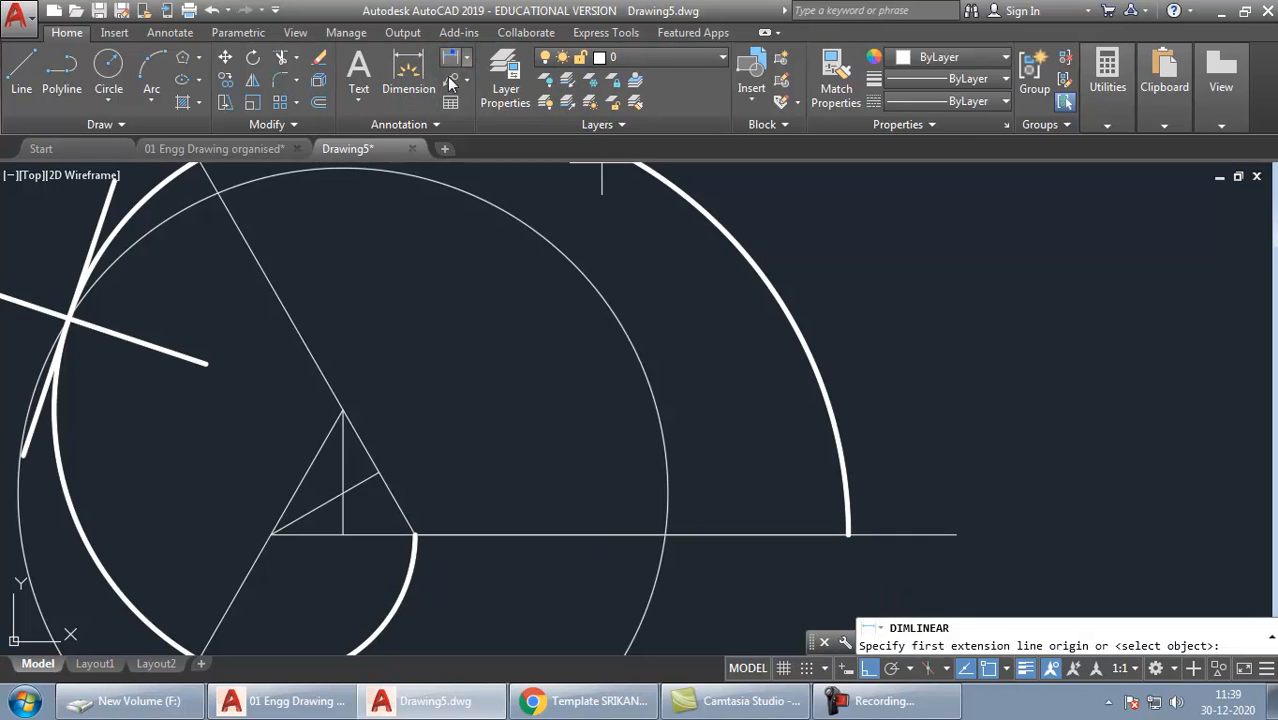
pyautogui.press('Return')
pyautogui.click(893, 535)
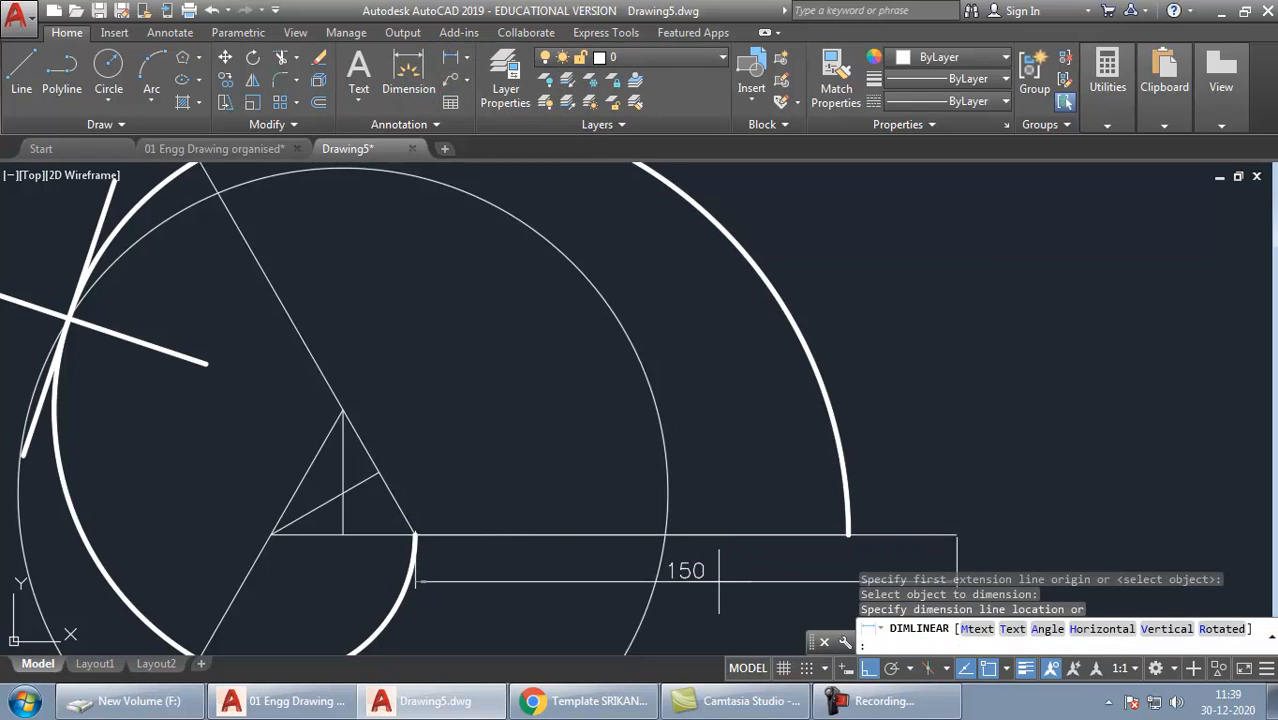
pyautogui.click(718, 580)
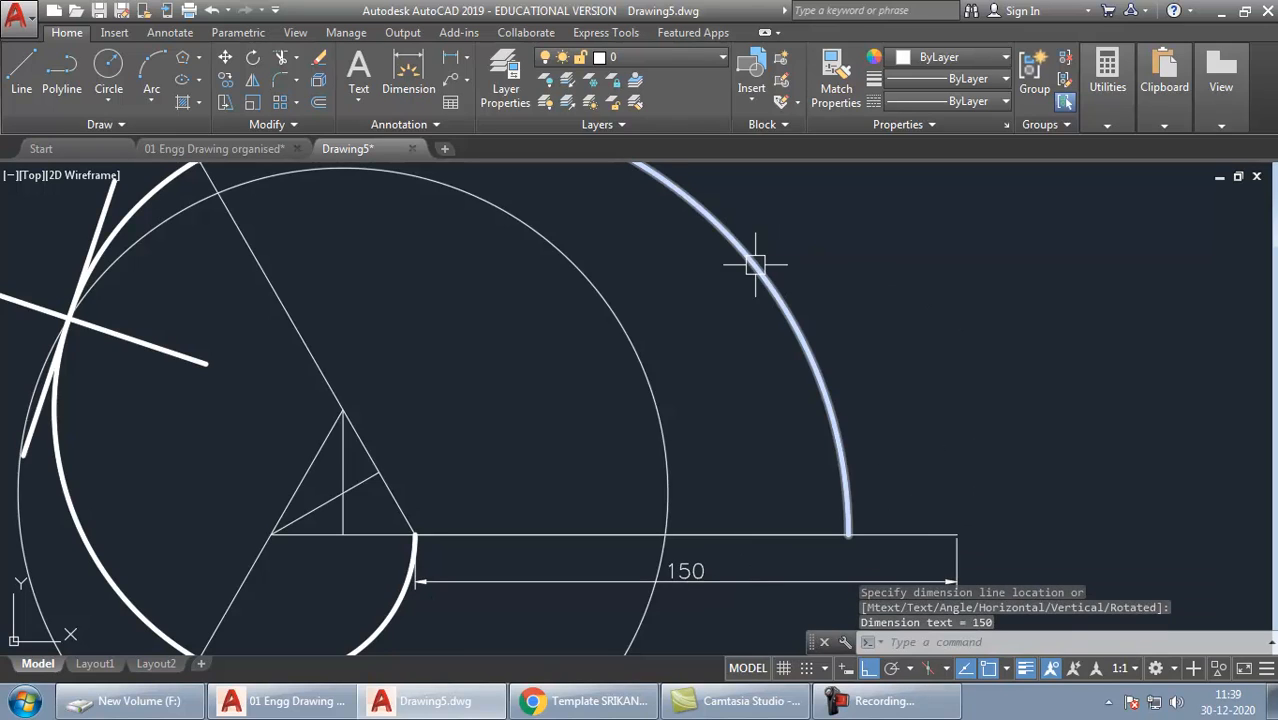
# Draw a circle centred on the triangle's lower-right vertex with its radius reaching the far end of the 150 mm line
pyautogui.scroll(-2, 454, 465)
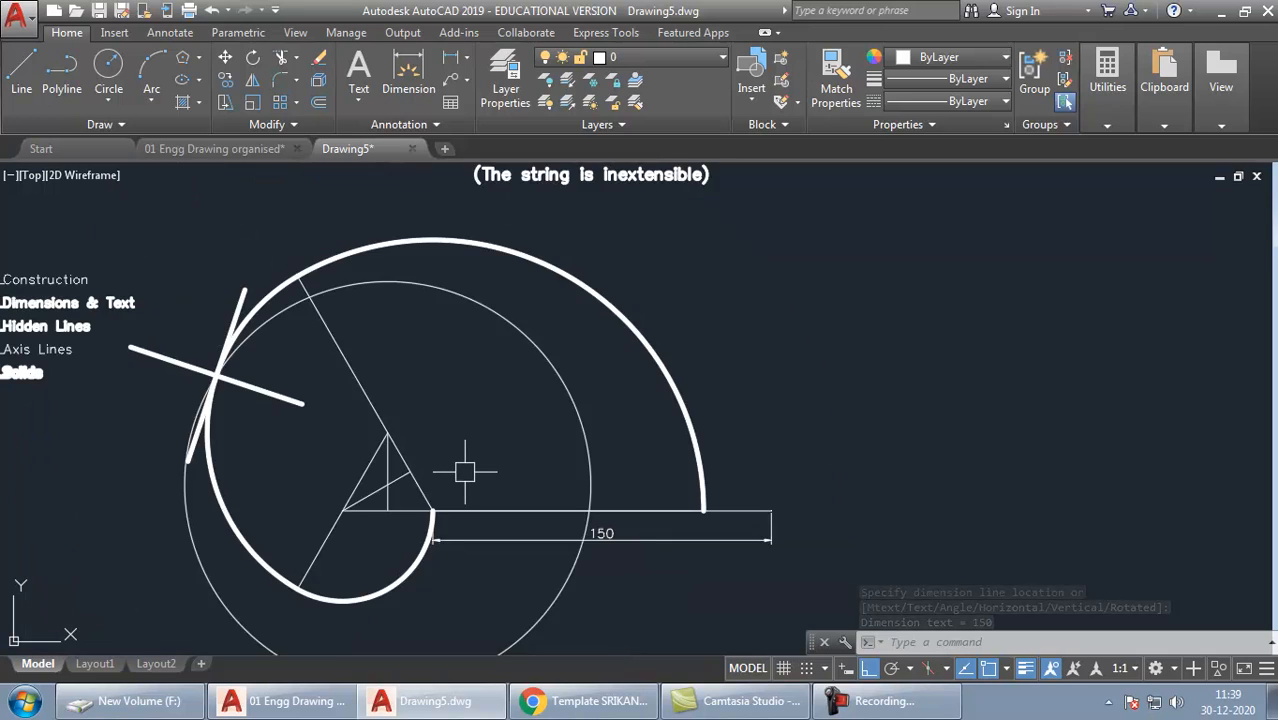
pyautogui.moveTo(454, 465); pyautogui.dragTo(521, 480, button='middle')
pyautogui.write('c')
pyautogui.press('Return')
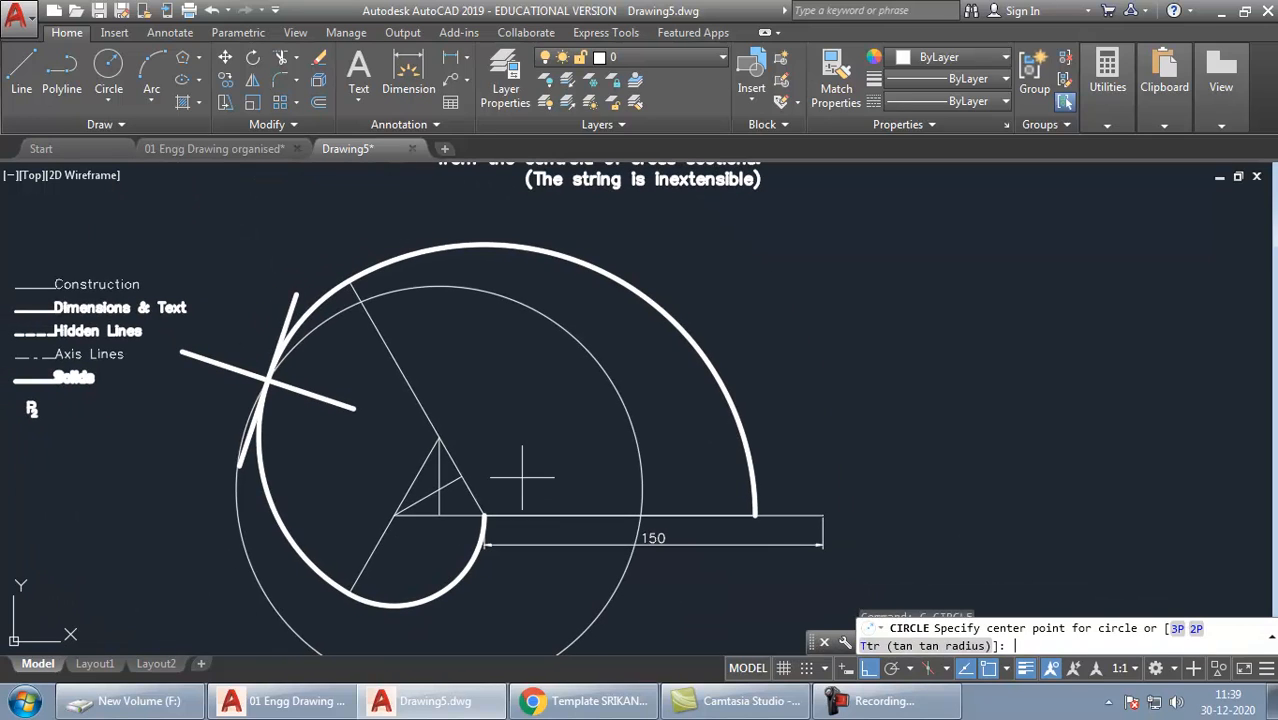
pyautogui.click(484, 517)
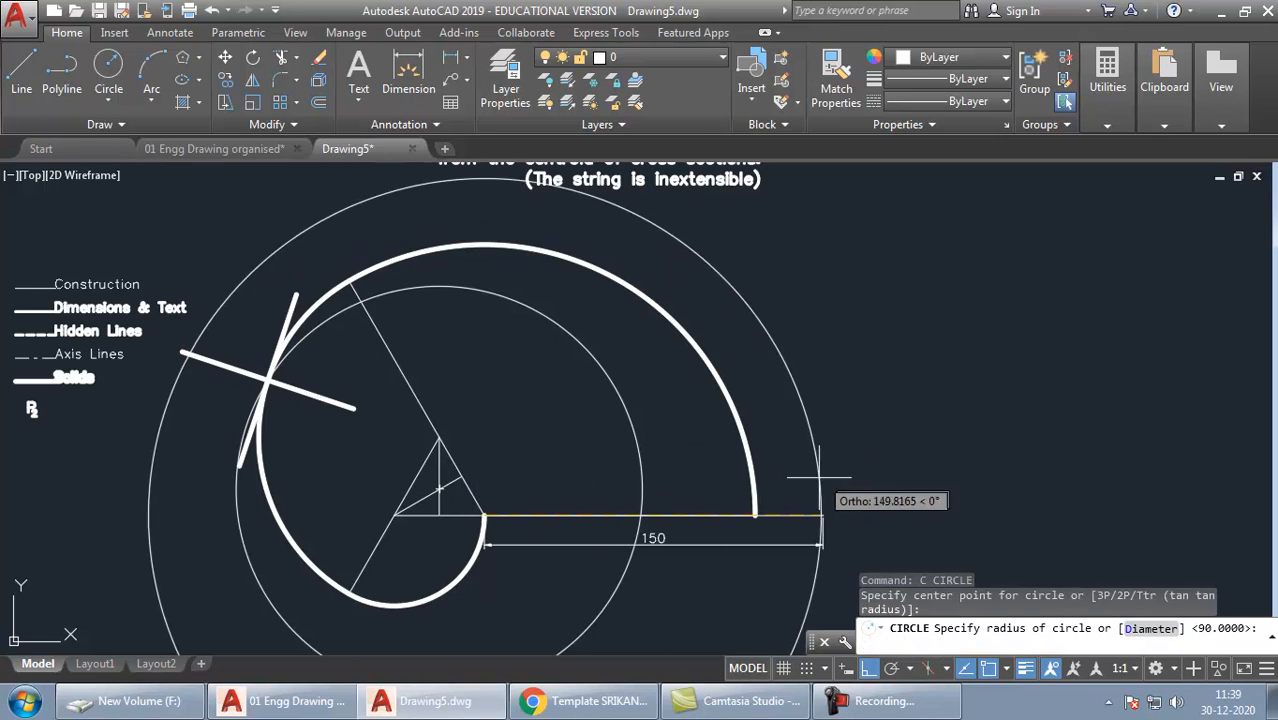
pyautogui.click(822, 516)
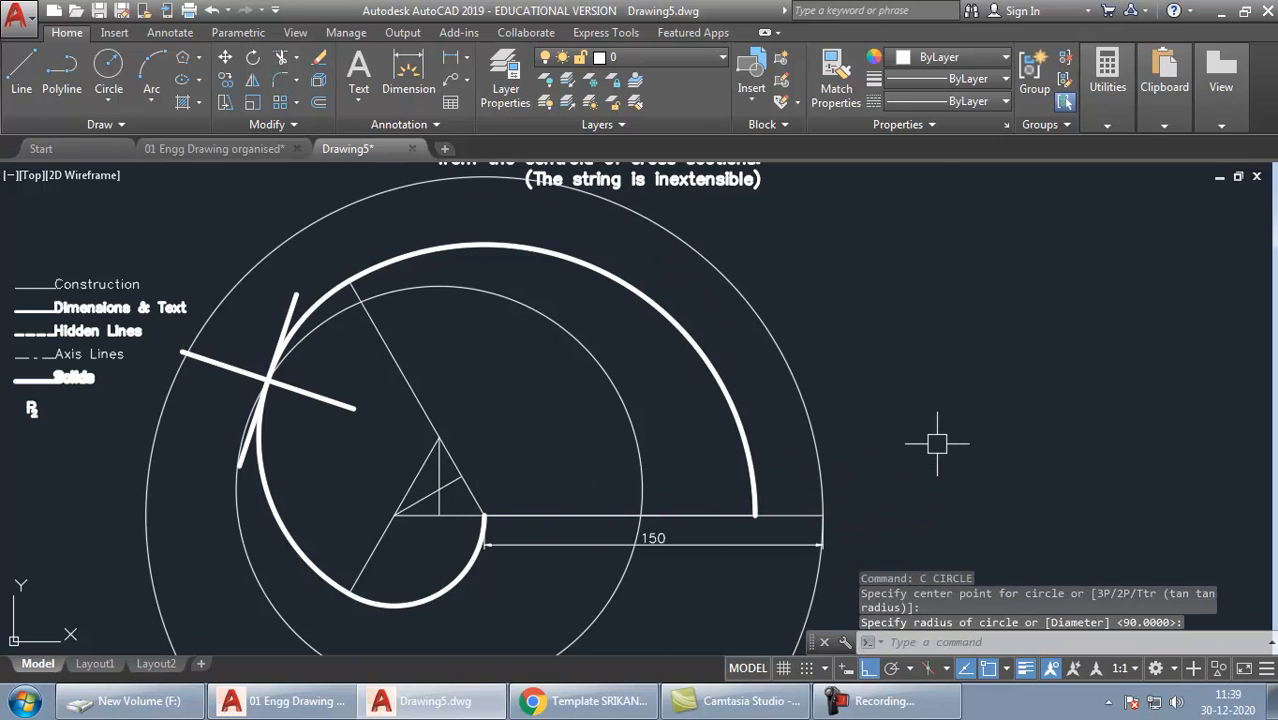
# Extend the line along the triangle's right side upward to the new outer circle
pyautogui.write('EX')
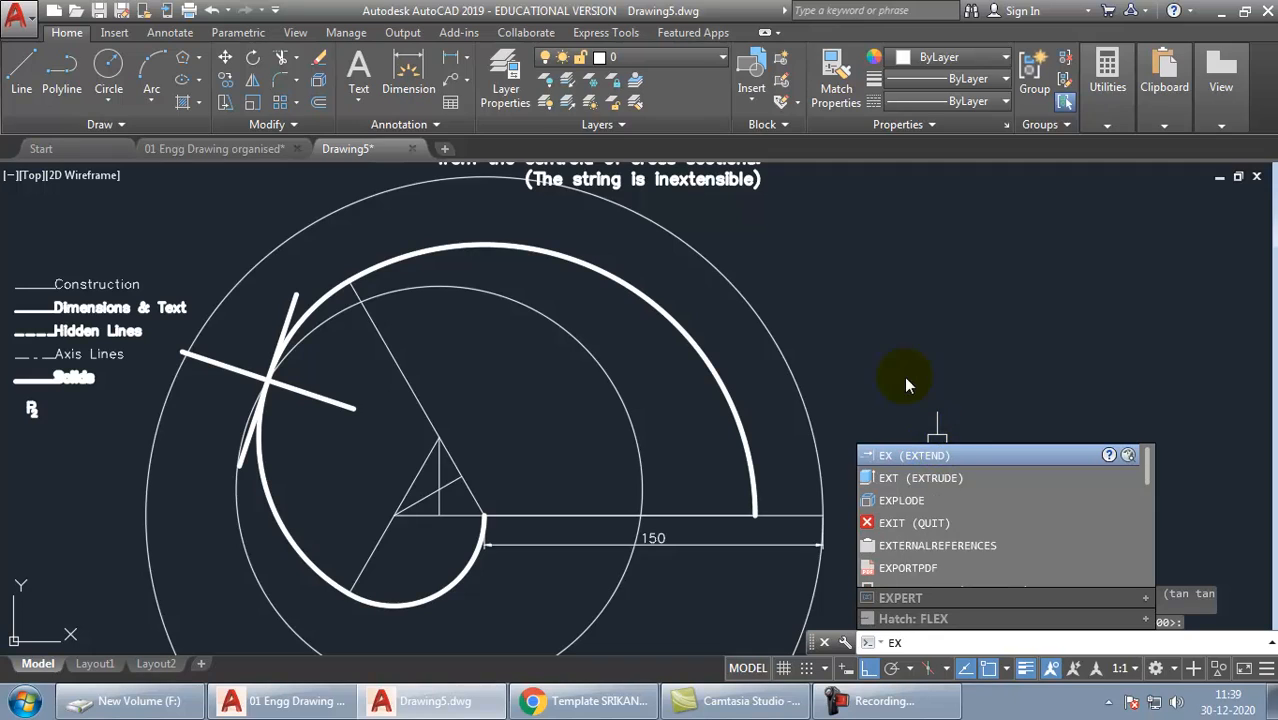
pyautogui.press('Return')
pyautogui.press('Return')
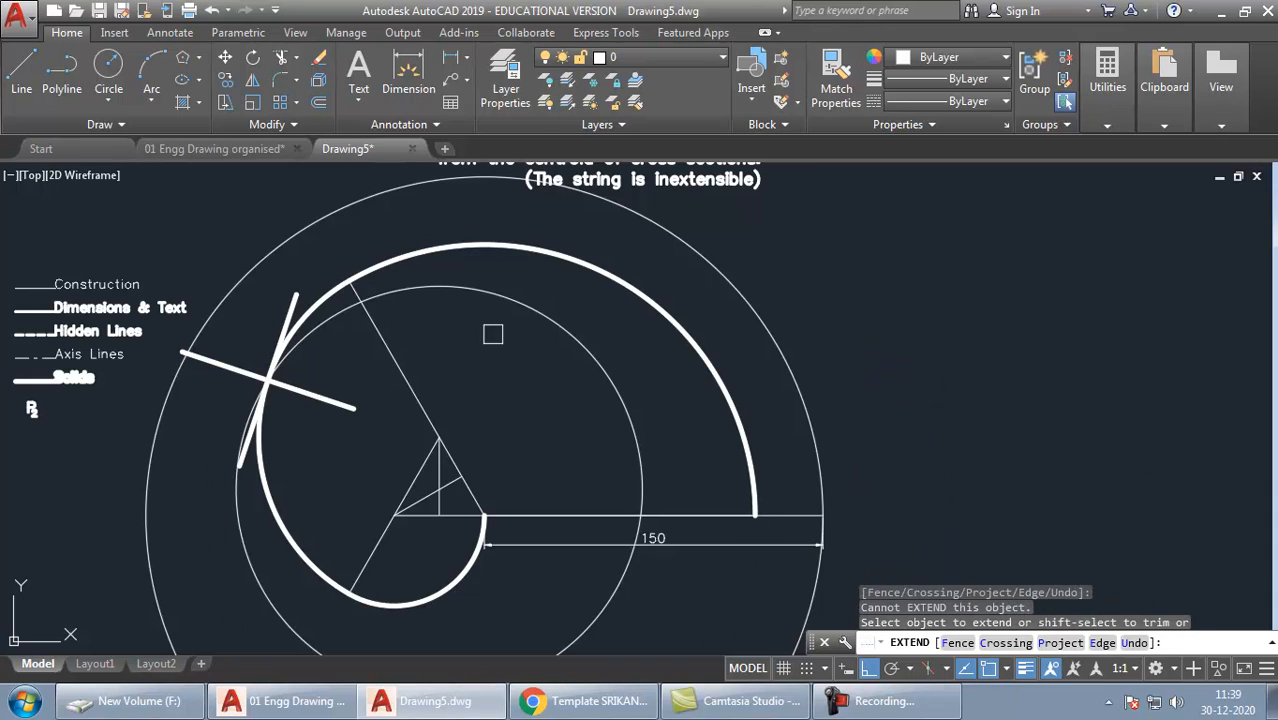
pyautogui.click(378, 328)
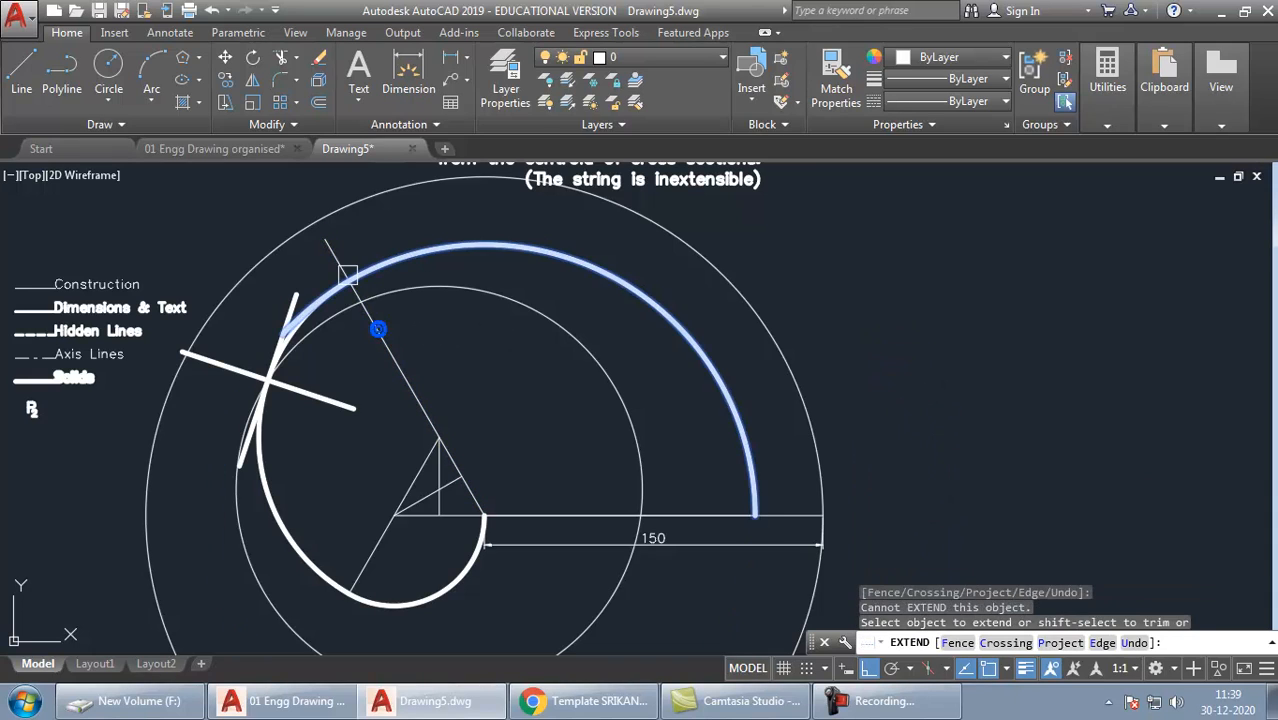
pyautogui.click(339, 259)
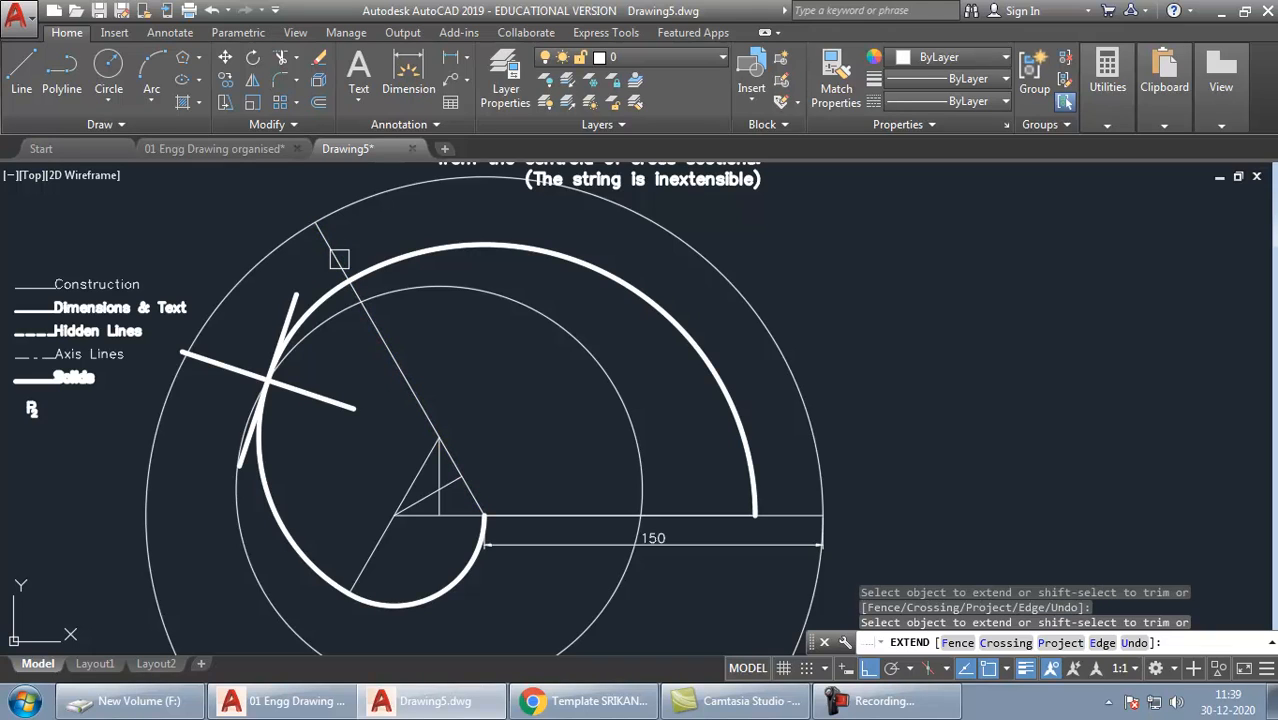
# Trim the outer circle to the arc between the 150 mm line and the extended side line, and erase the leftover arc piece
pyautogui.click(383, 254)
pyautogui.keyDown('shift'); pyautogui.click(827, 537); pyautogui.keyUp('shift')
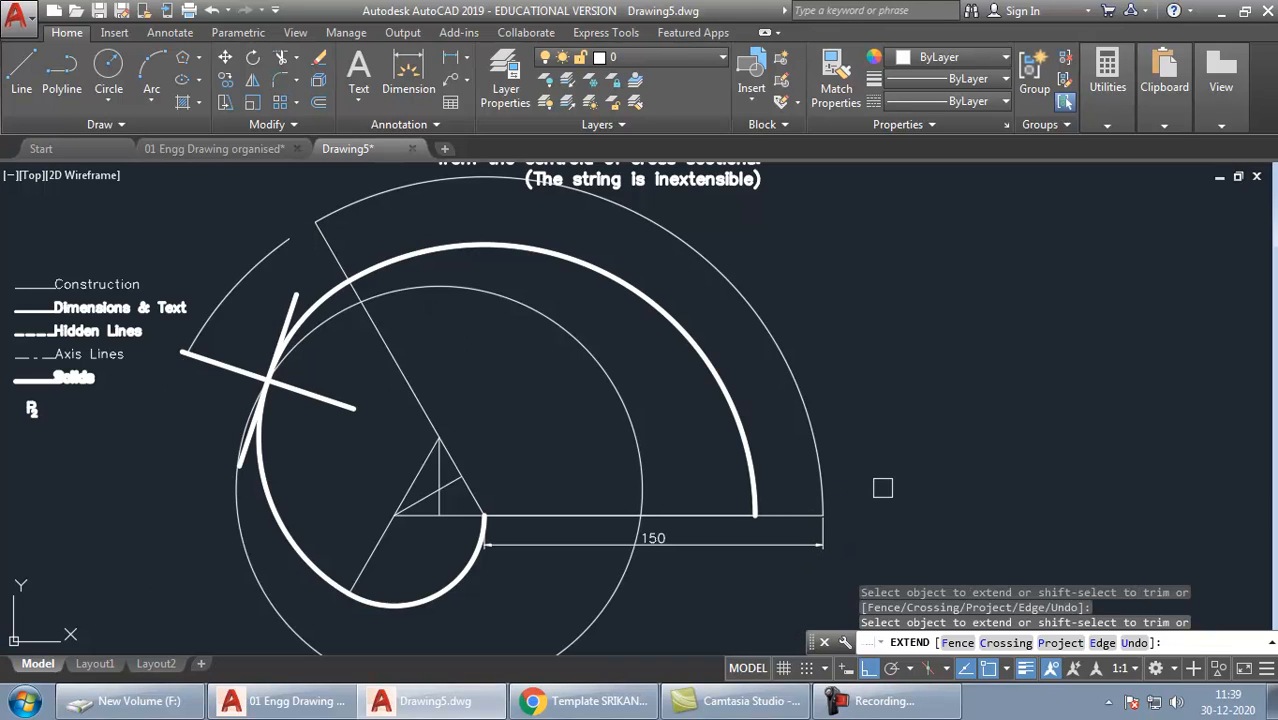
pyautogui.press('Escape')
pyautogui.click(268, 266)
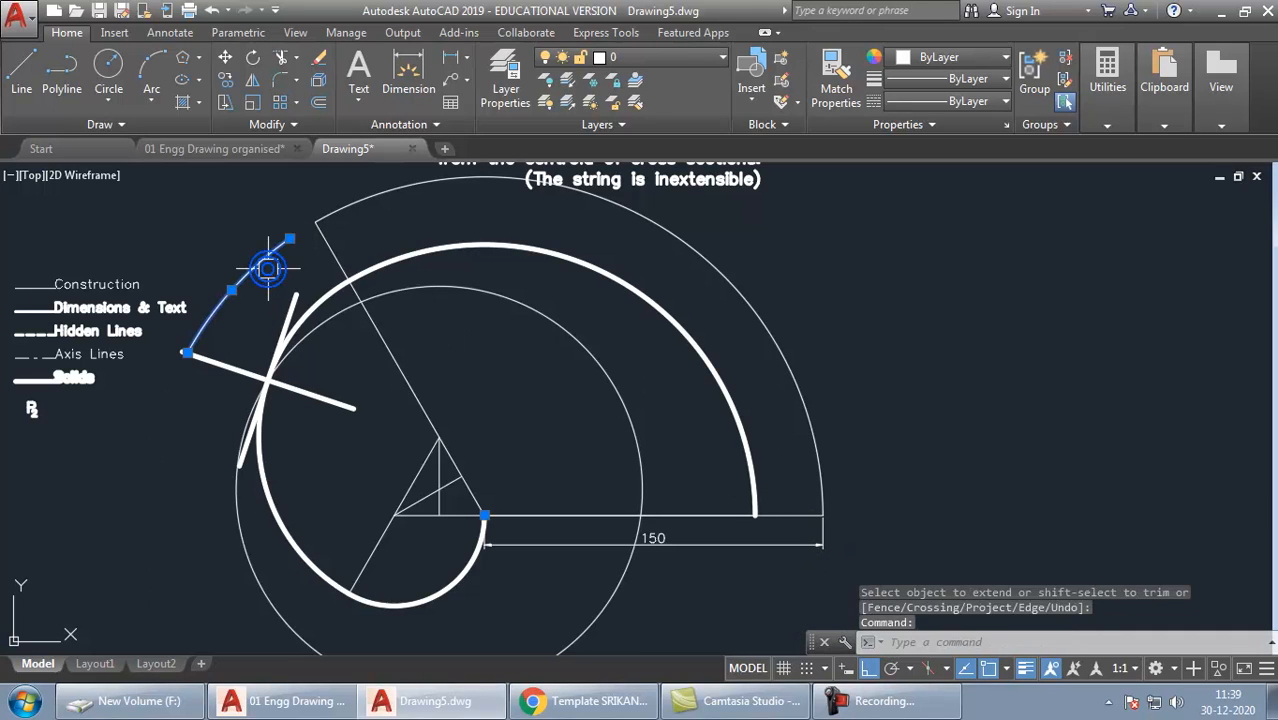
pyautogui.write('e')
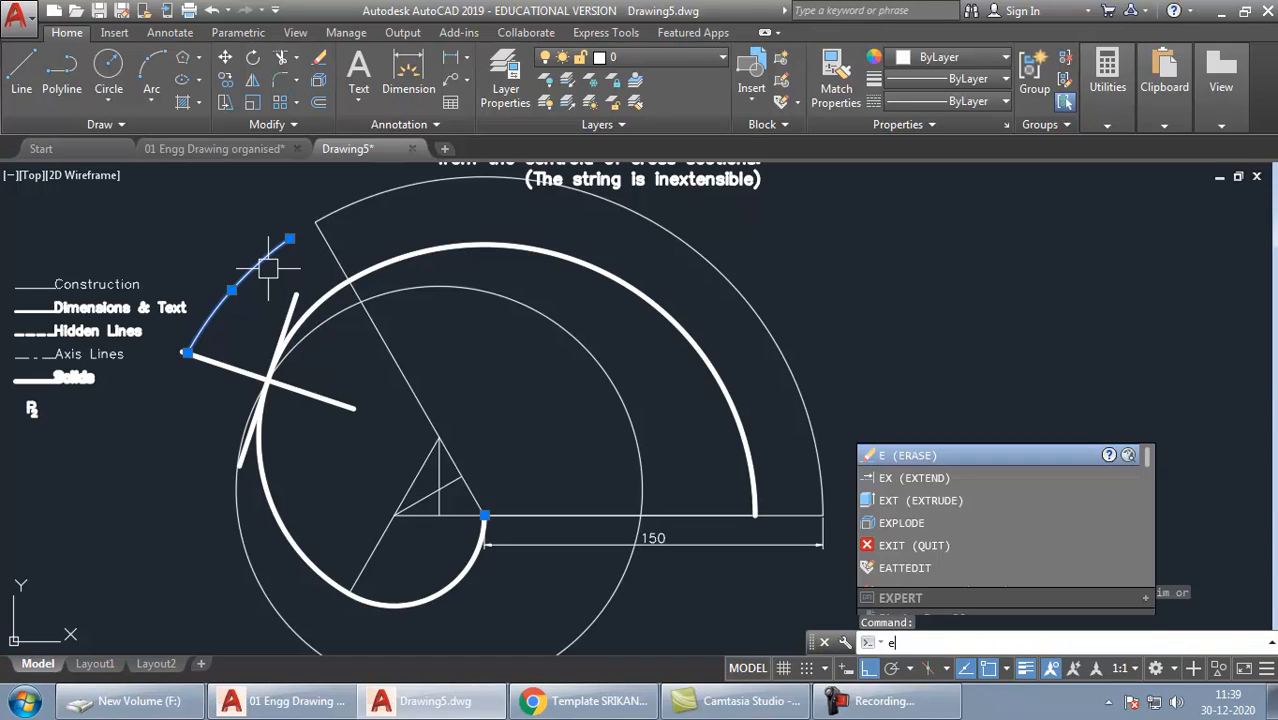
pyautogui.press('Return')
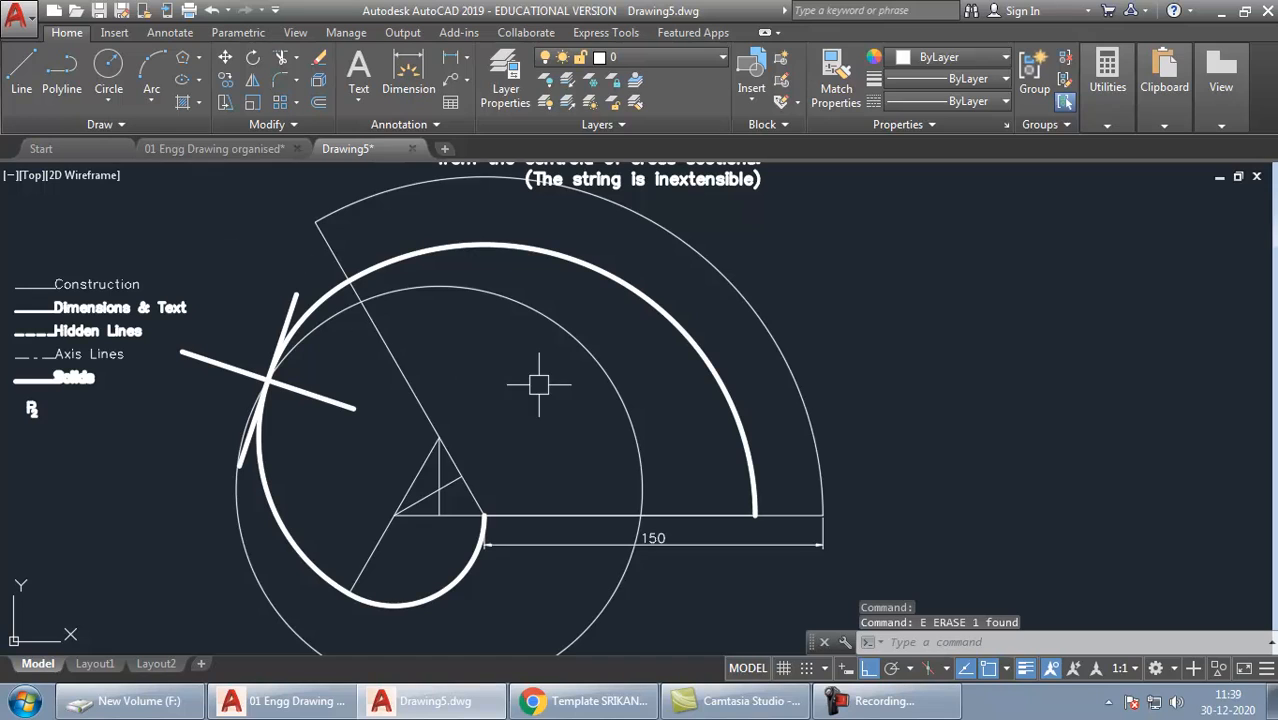
# Draw a circle centred on the triangle's apex with its radius reaching the outer end of the extended side line
pyautogui.scroll(-2, 578, 404)
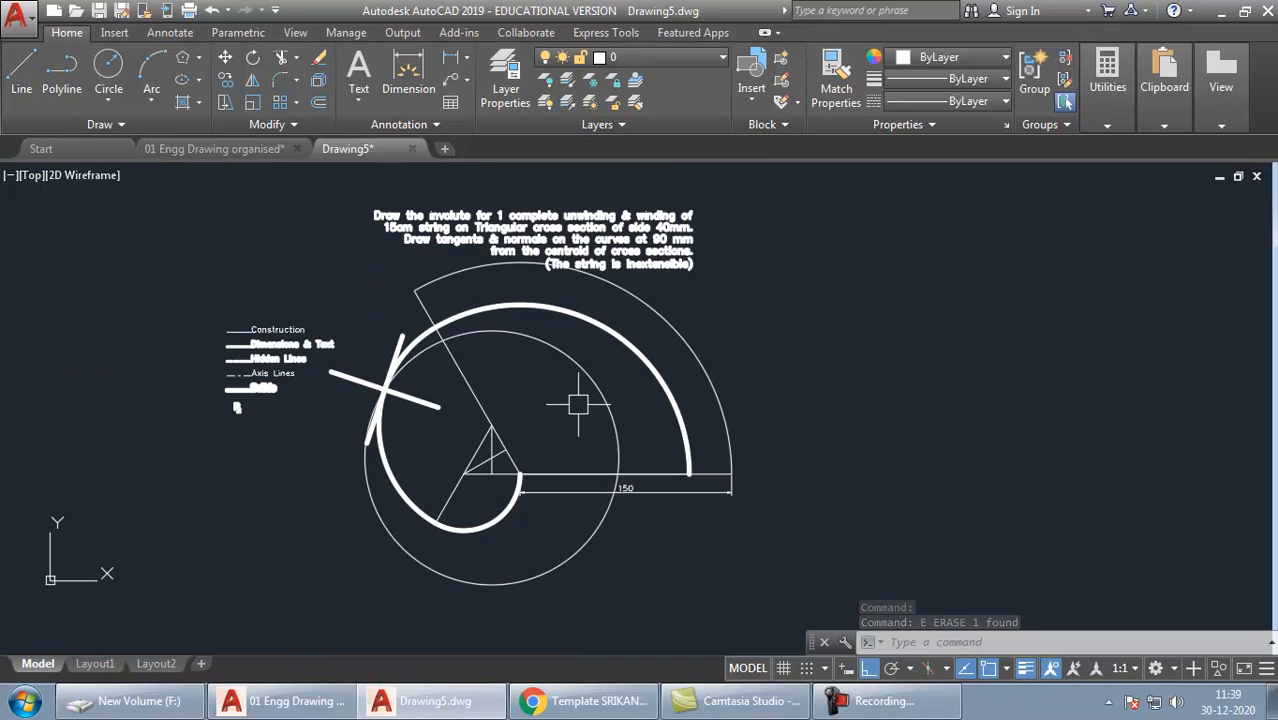
pyautogui.write('c')
pyautogui.press('Return')
pyautogui.scroll(2, 415, 285)
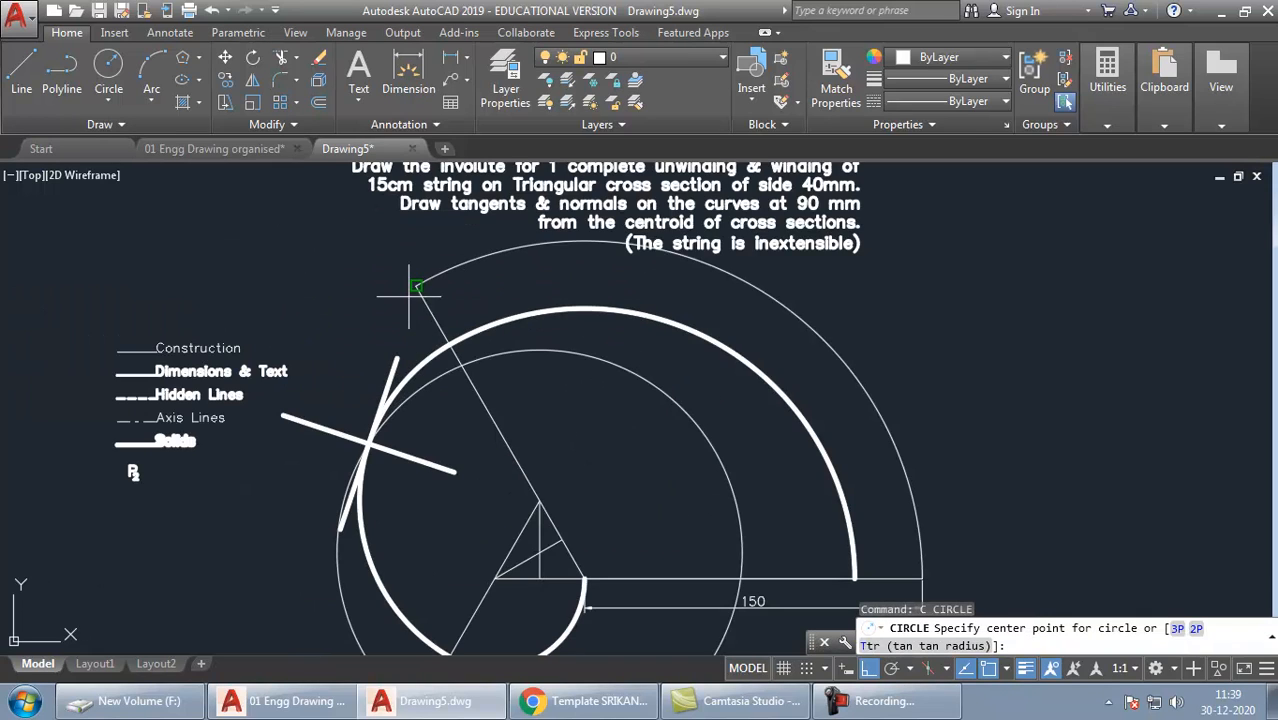
pyautogui.click(540, 500)
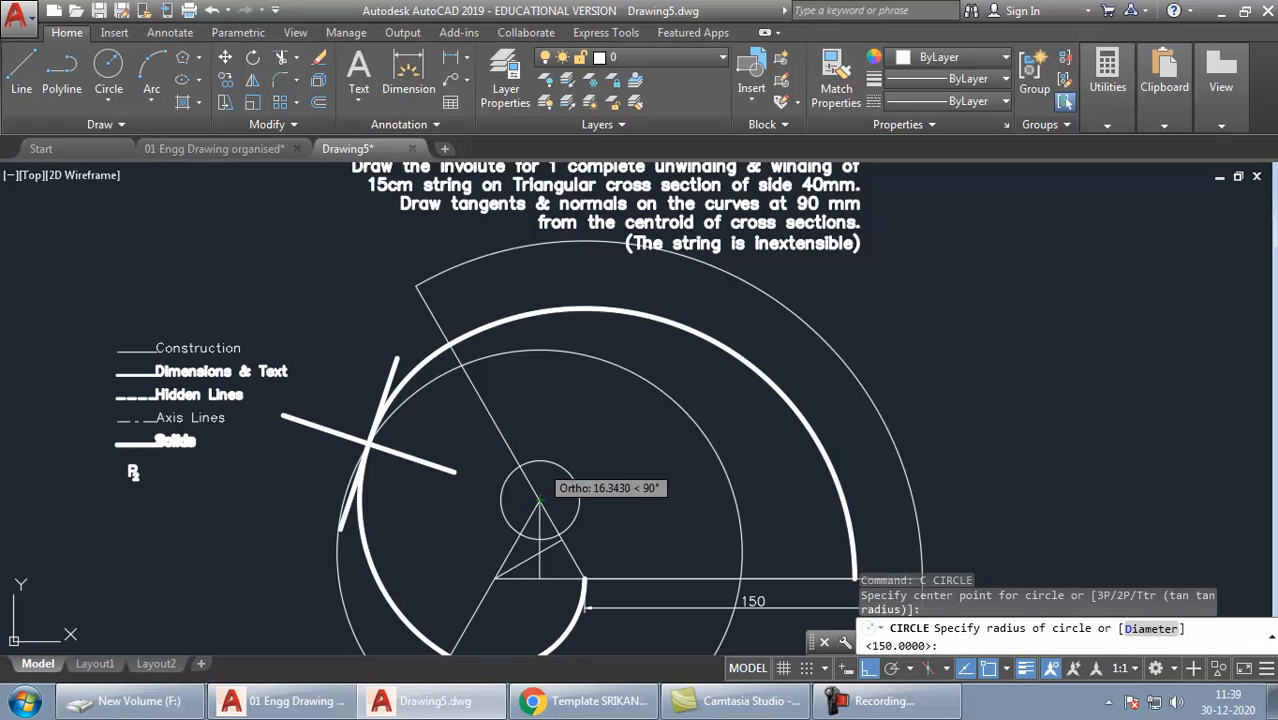
pyautogui.click(417, 286)
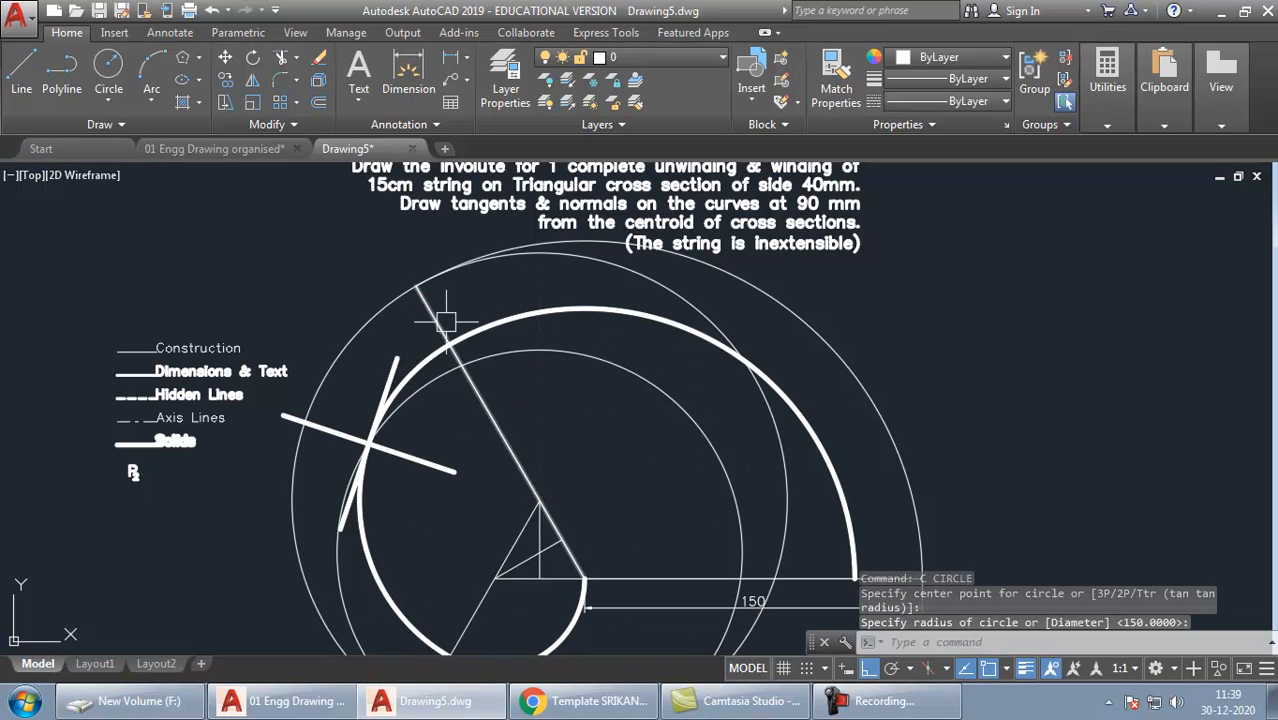
# Extend the line along the triangle's left side down to the apex-centred circle, and trim away unneeded portions of that circle
pyautogui.moveTo(585, 480); pyautogui.dragTo(662, 374, button='middle')
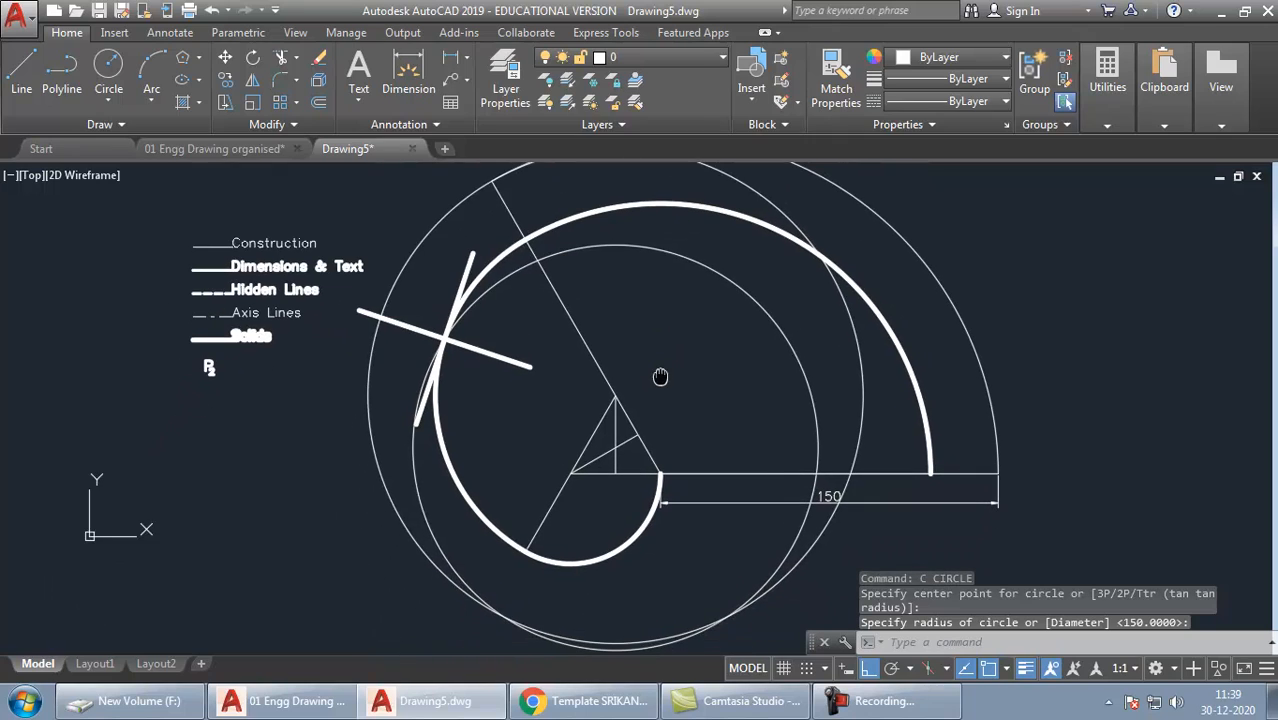
pyautogui.write('ex')
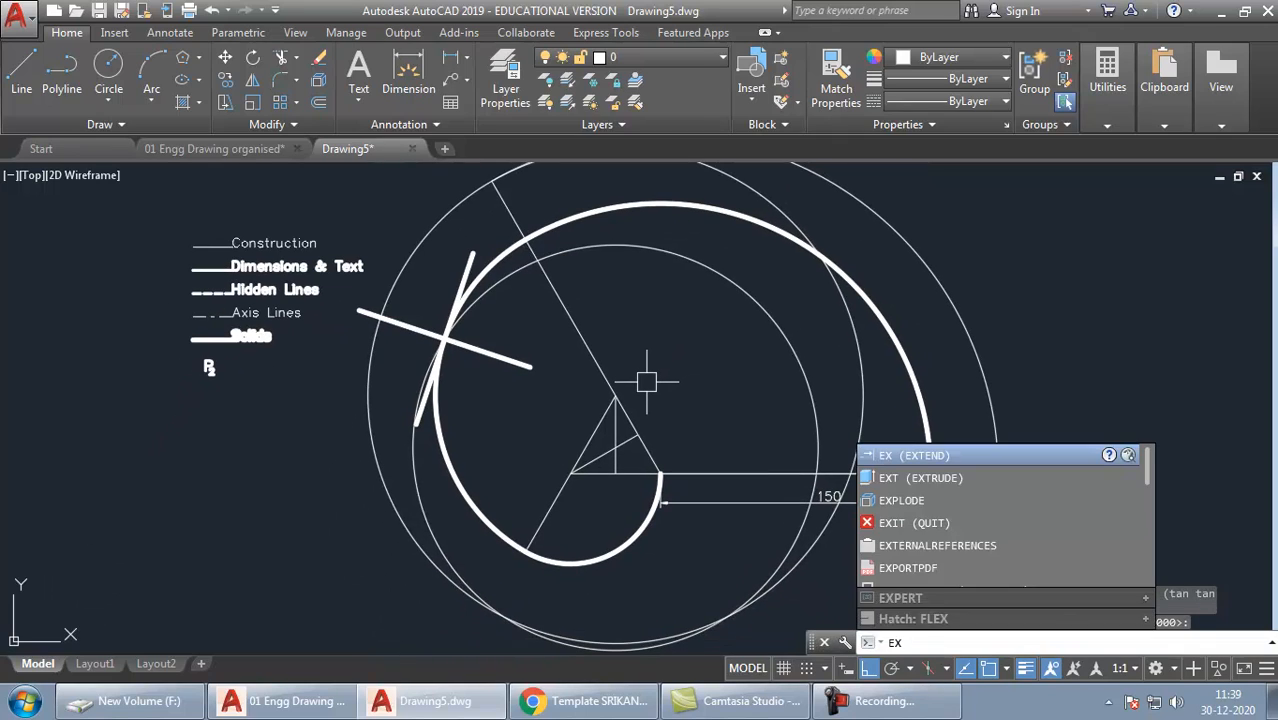
pyautogui.press('Return')
pyautogui.press('Return')
pyautogui.click(531, 524)
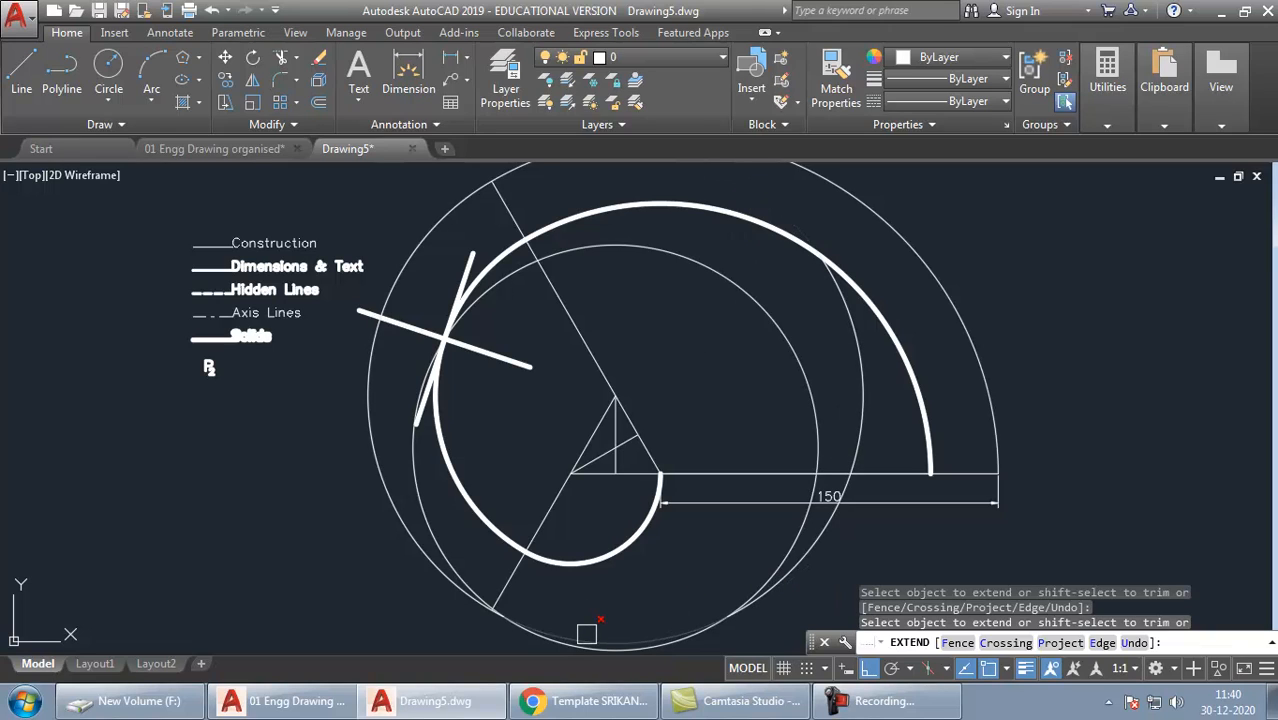
pyautogui.press('Escape')
# Erase the leftover arc of the apex-centred circle and the 90 mm radius circle around the centroid
pyautogui.click(791, 578)
pyautogui.write('e')
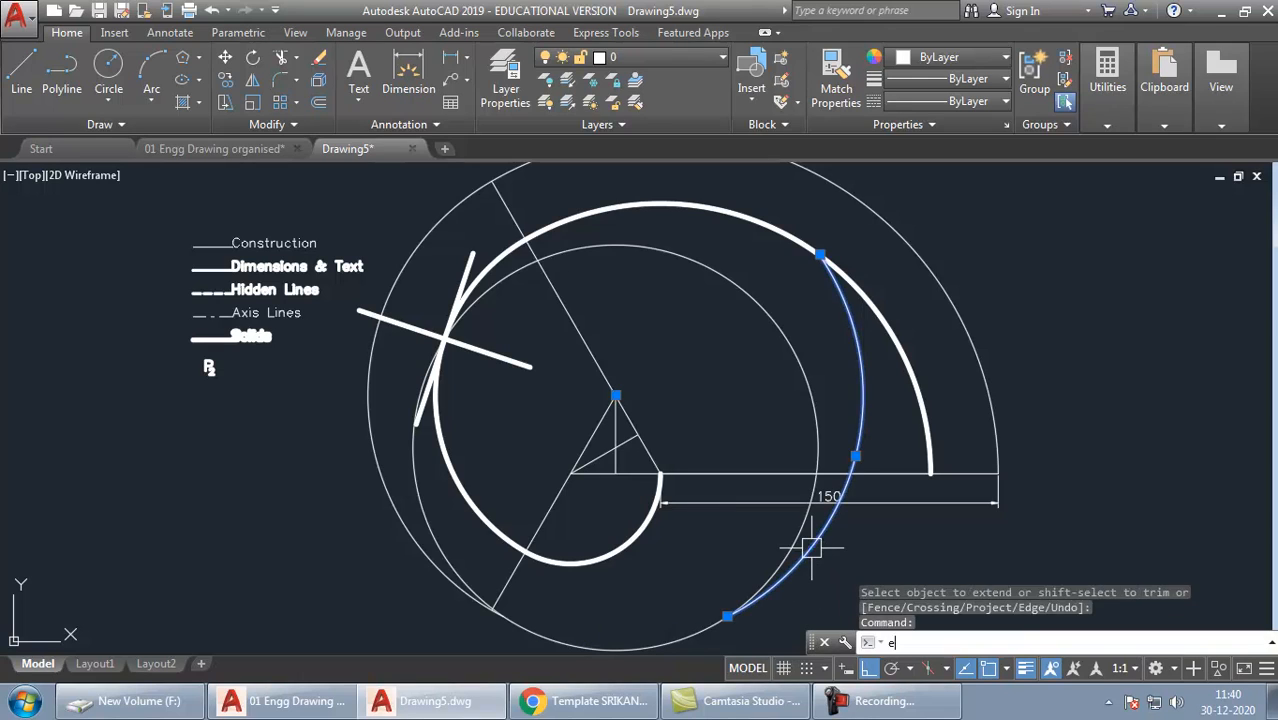
pyautogui.press('Return')
pyautogui.click(789, 571)
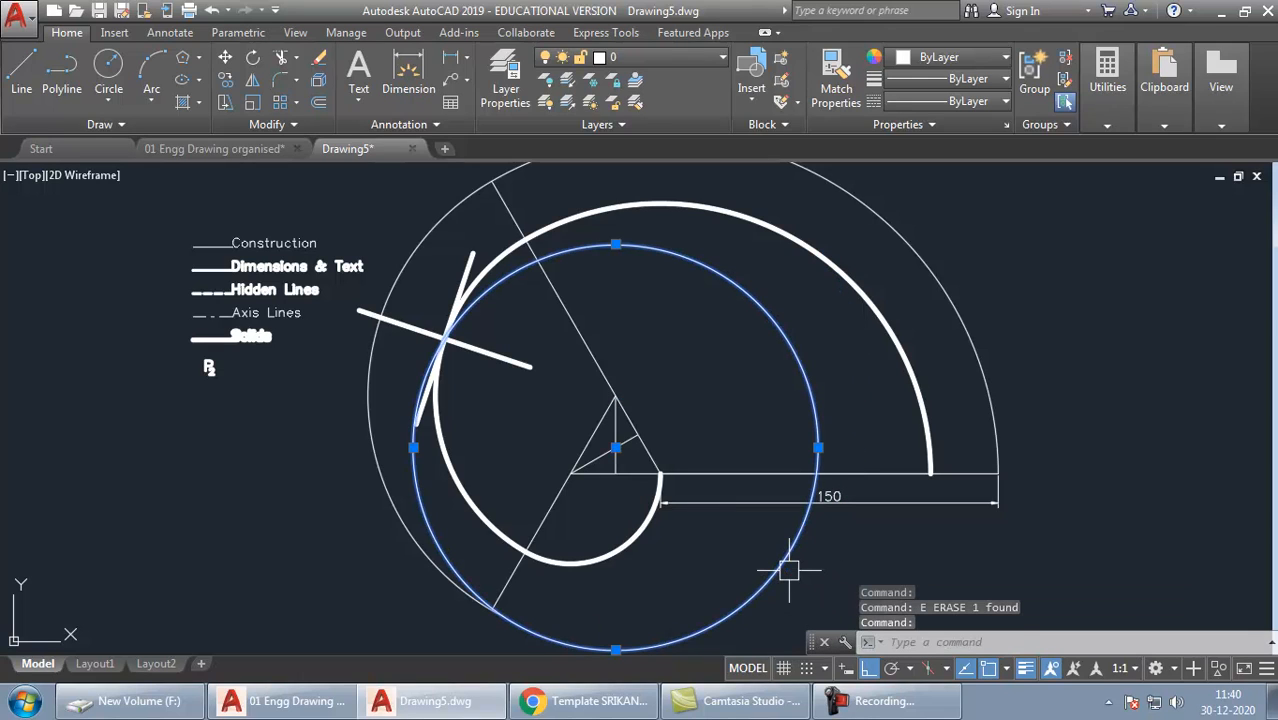
pyautogui.write('e')
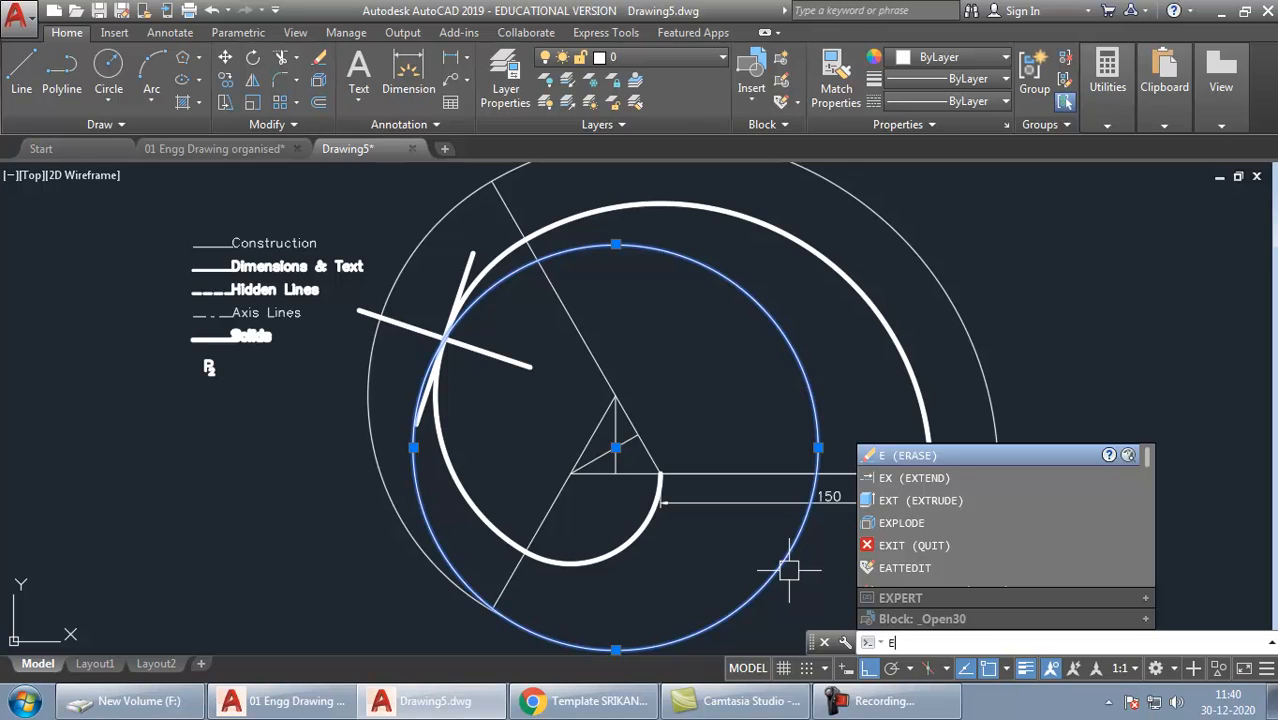
pyautogui.press('Return')
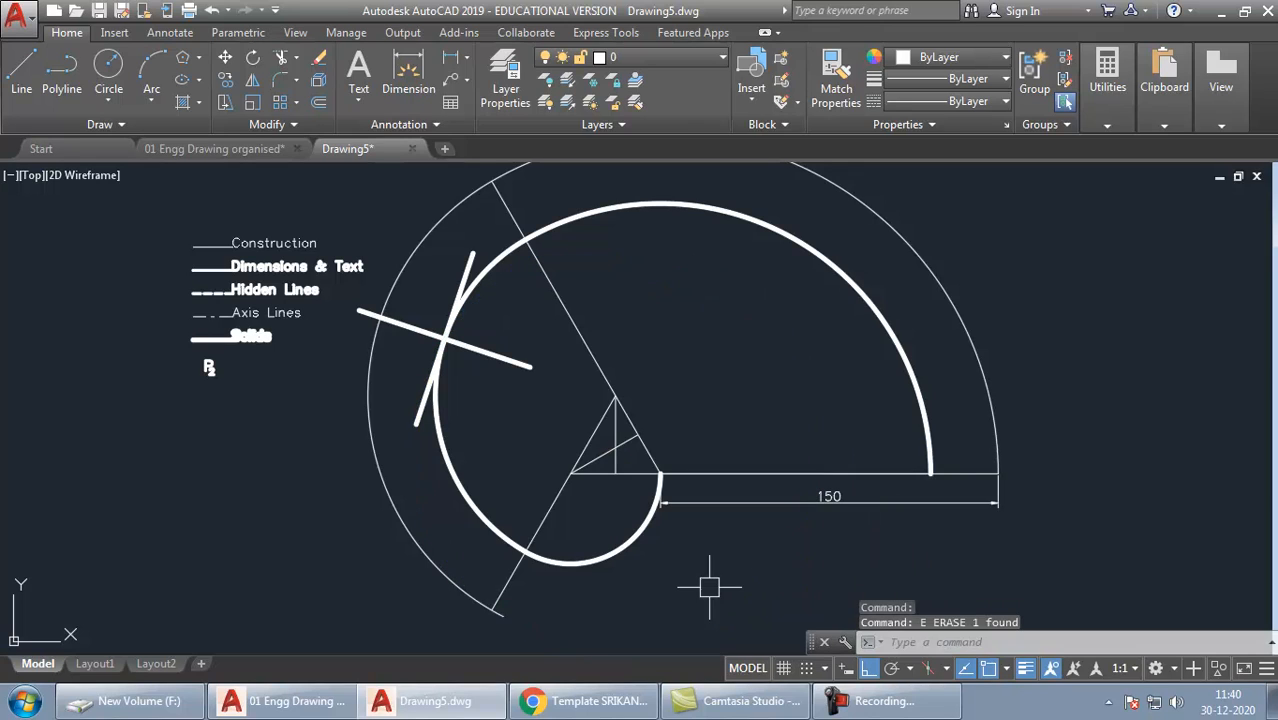
# Trim the short end of the second outer arc that overhangs the extended left-side line
pyautogui.write('tr')
pyautogui.press('Return')
pyautogui.press('Return')
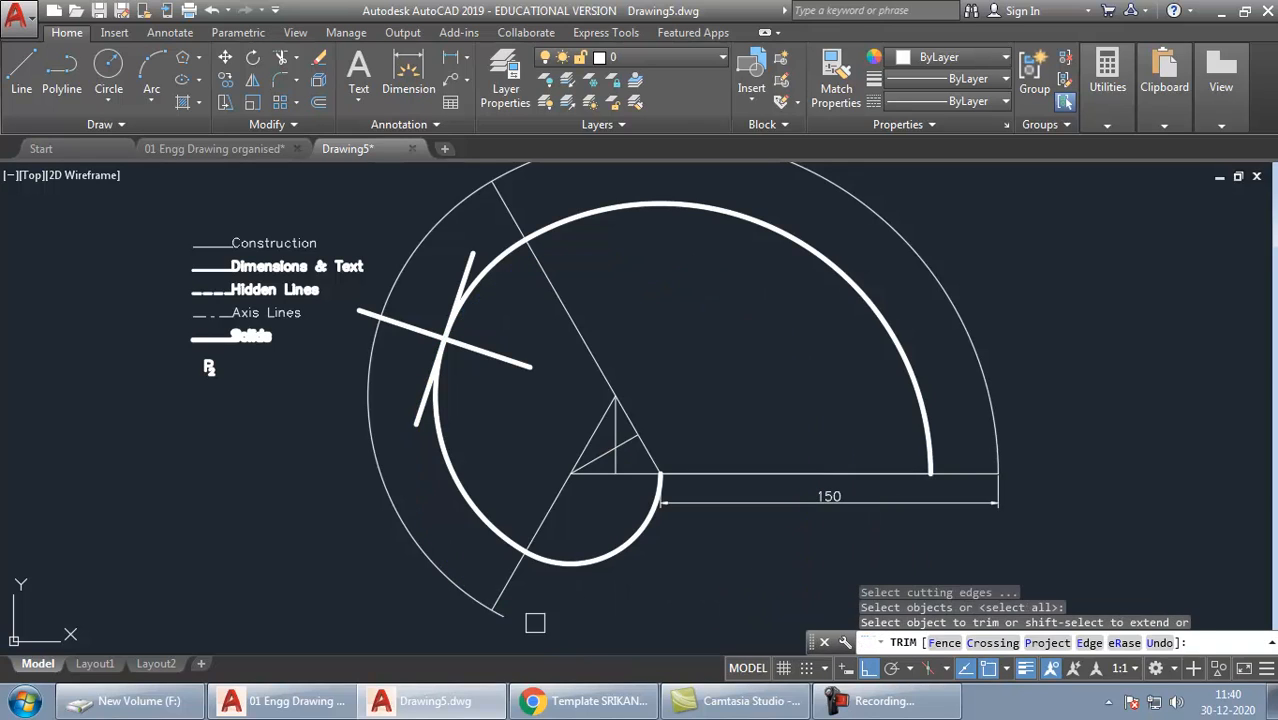
pyautogui.click(497, 621)
pyautogui.press('Return')
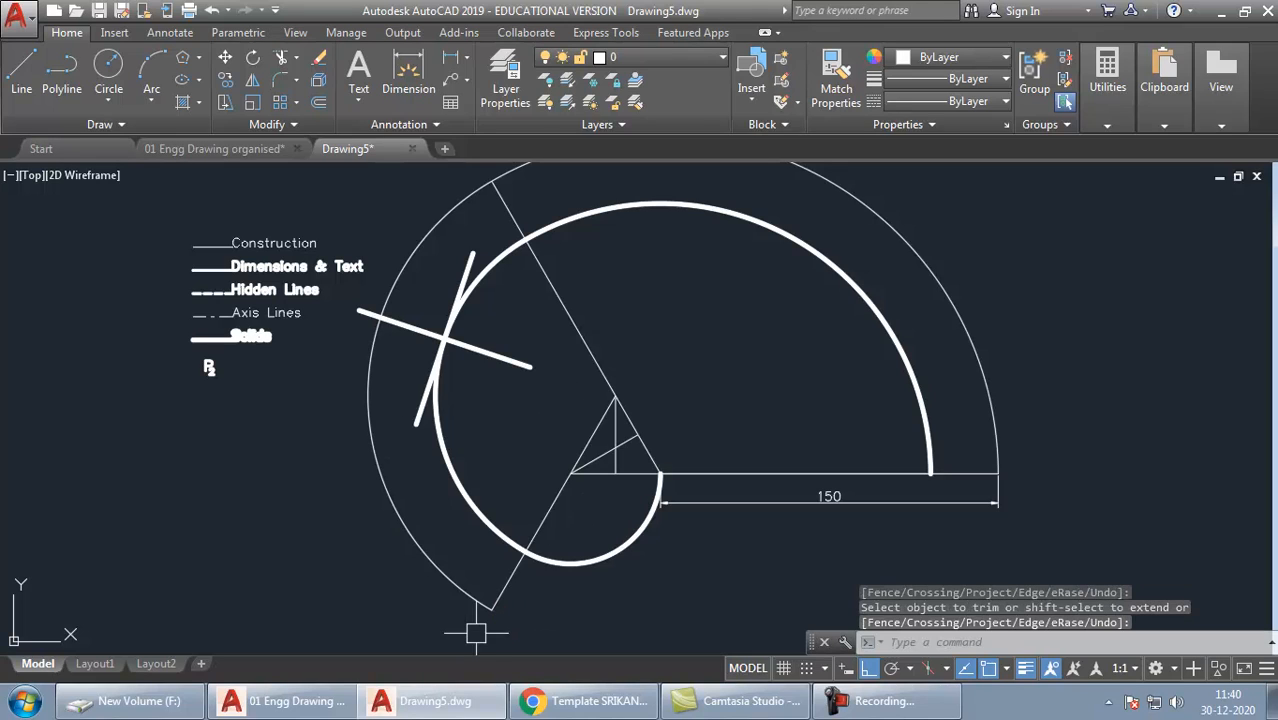
# Draw a circle centred on the triangle's lower-left corner with its radius reaching the lower end of the extended left-side line
pyautogui.write('c')
pyautogui.press('Return')
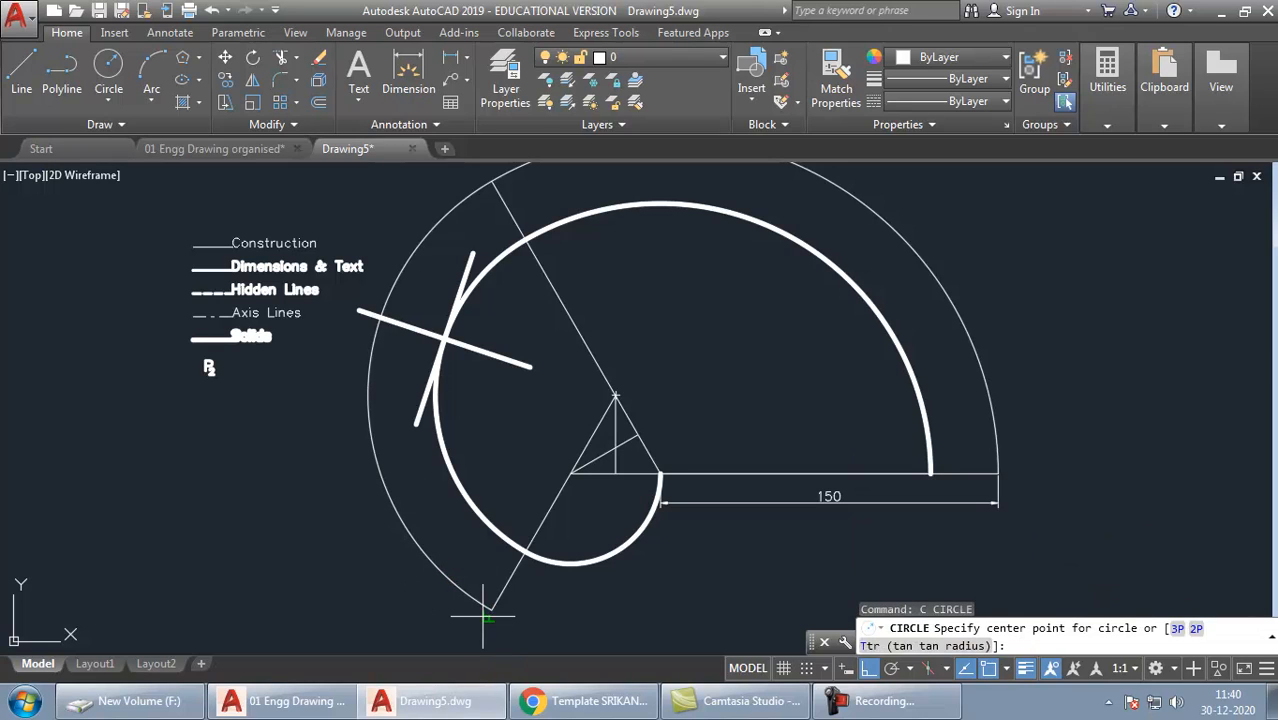
pyautogui.click(571, 474)
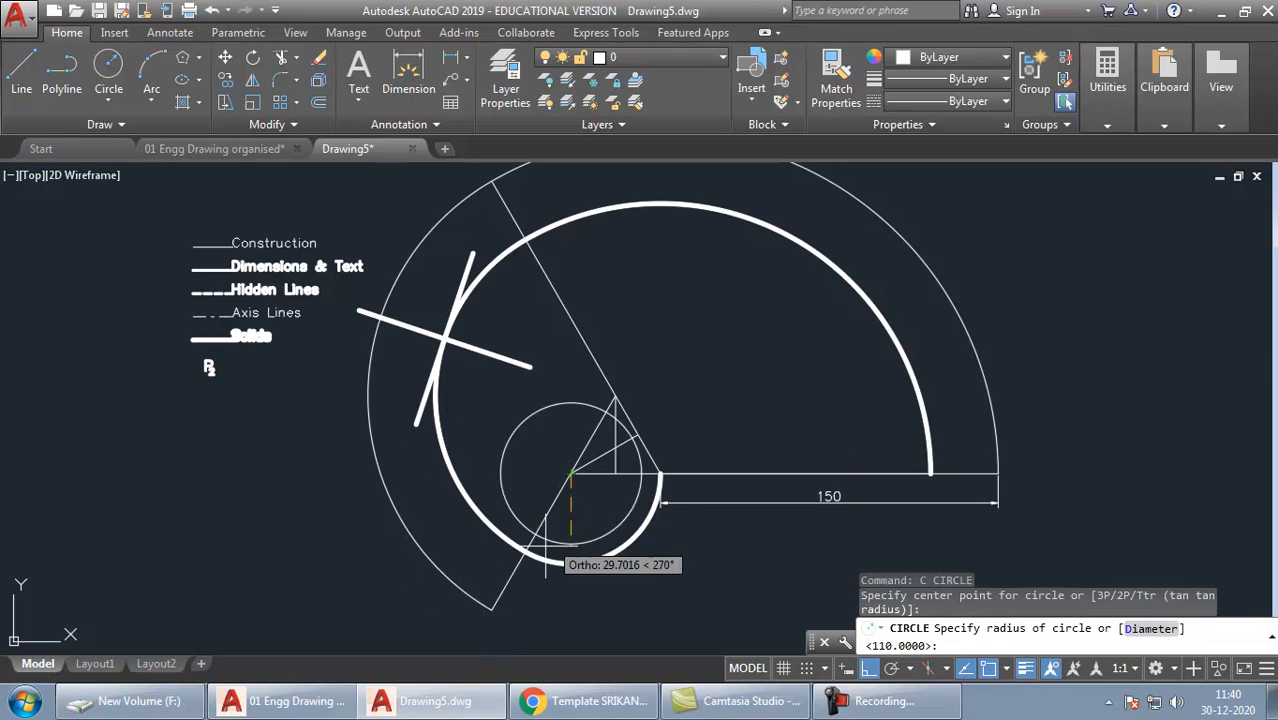
pyautogui.click(491, 609)
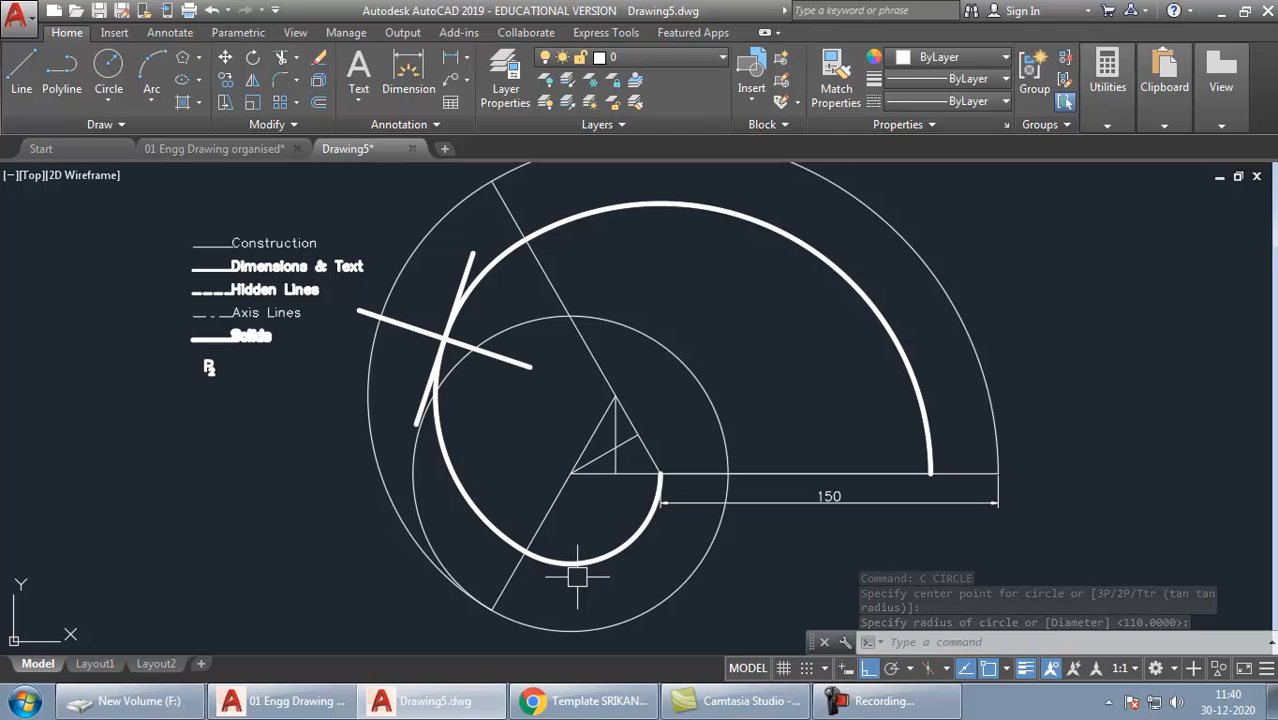
pyautogui.write('e')
pyautogui.press('BackSpace')
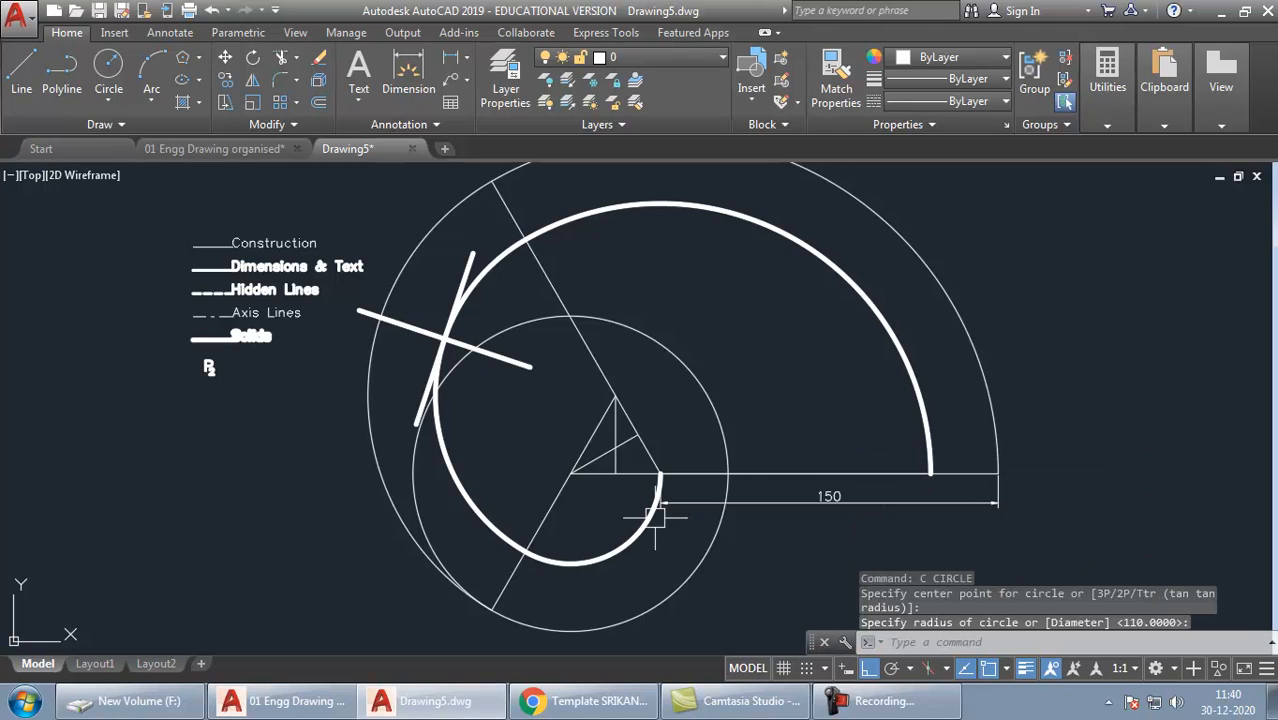
# Trim the unneeded portions of the circle around the lower-left corner and erase its leftover upper-left arc, keeping the lower arc to the base line
pyautogui.click(712, 474)
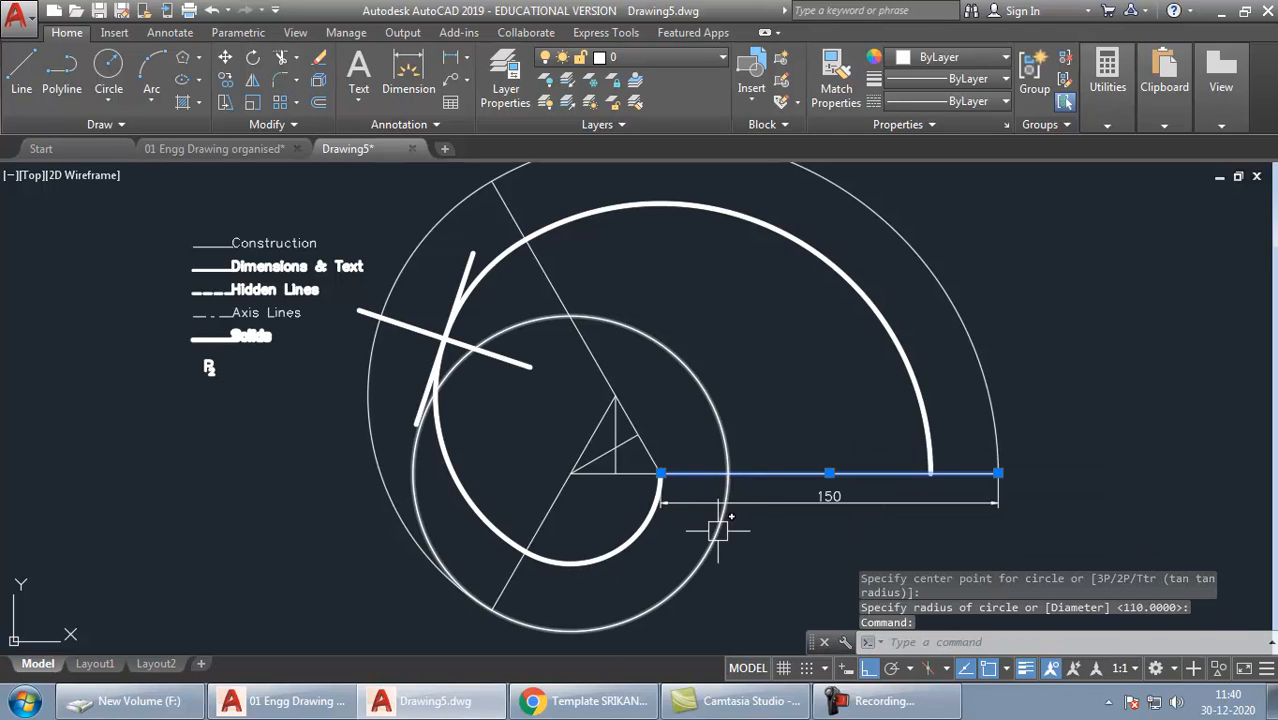
pyautogui.press('Escape')
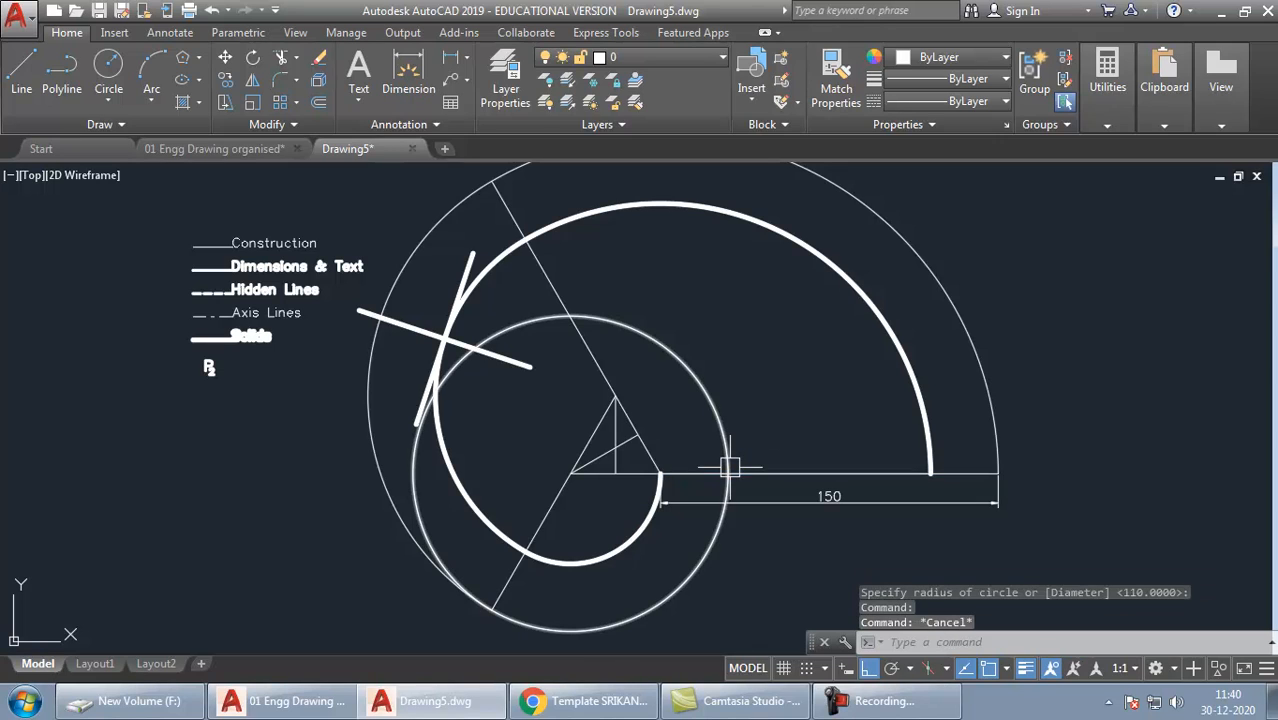
pyautogui.write('ex')
pyautogui.press('Return')
pyautogui.press('Return')
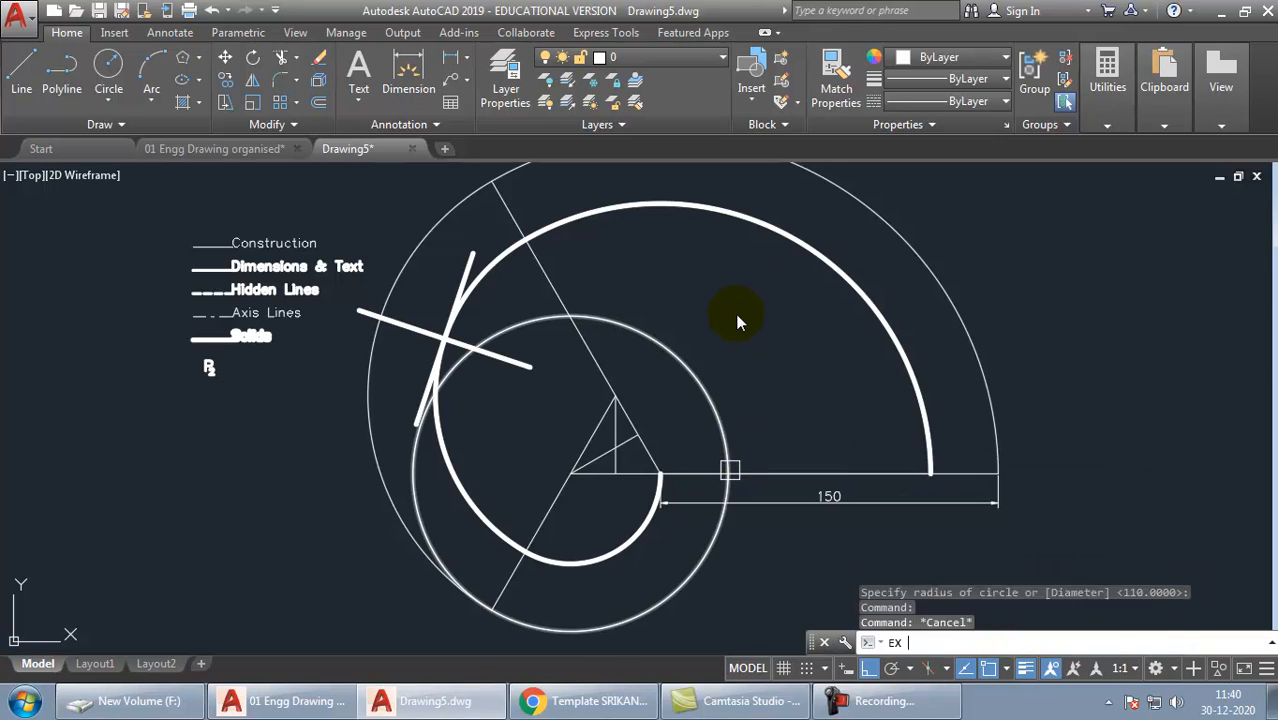
pyautogui.click(730, 469)
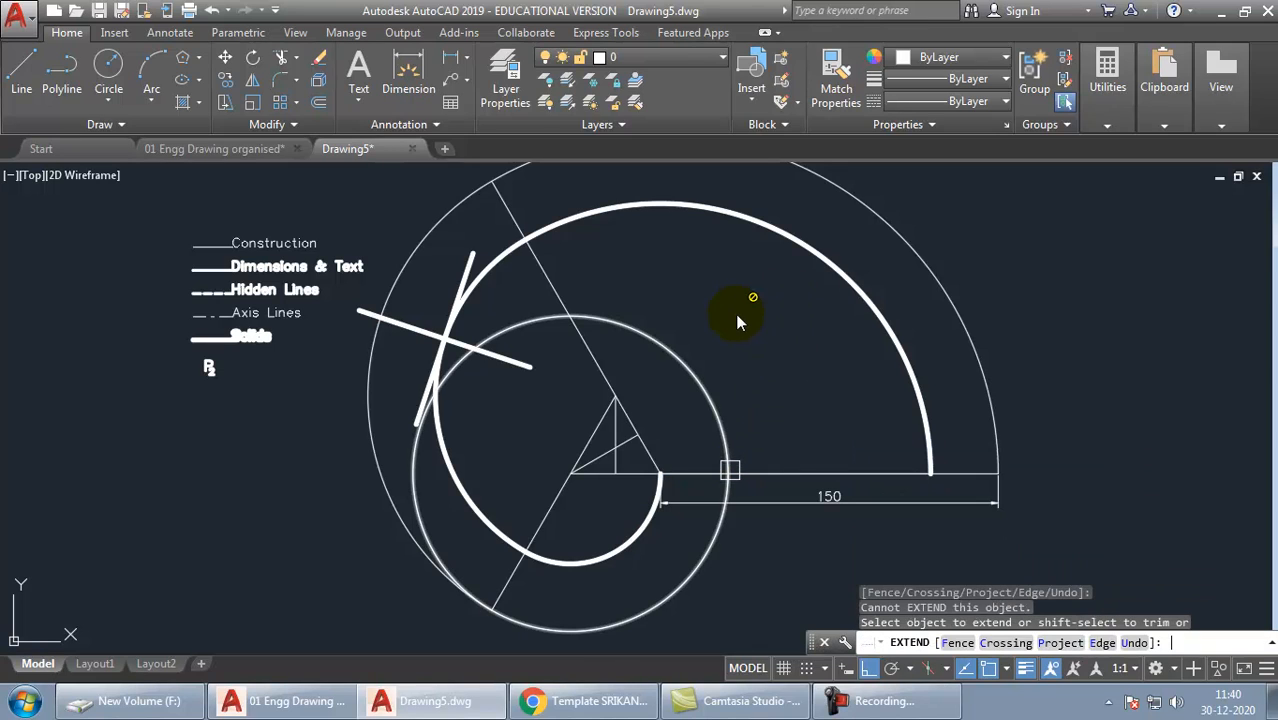
pyautogui.keyDown('shift'); pyautogui.click(716, 422); pyautogui.keyUp('shift')
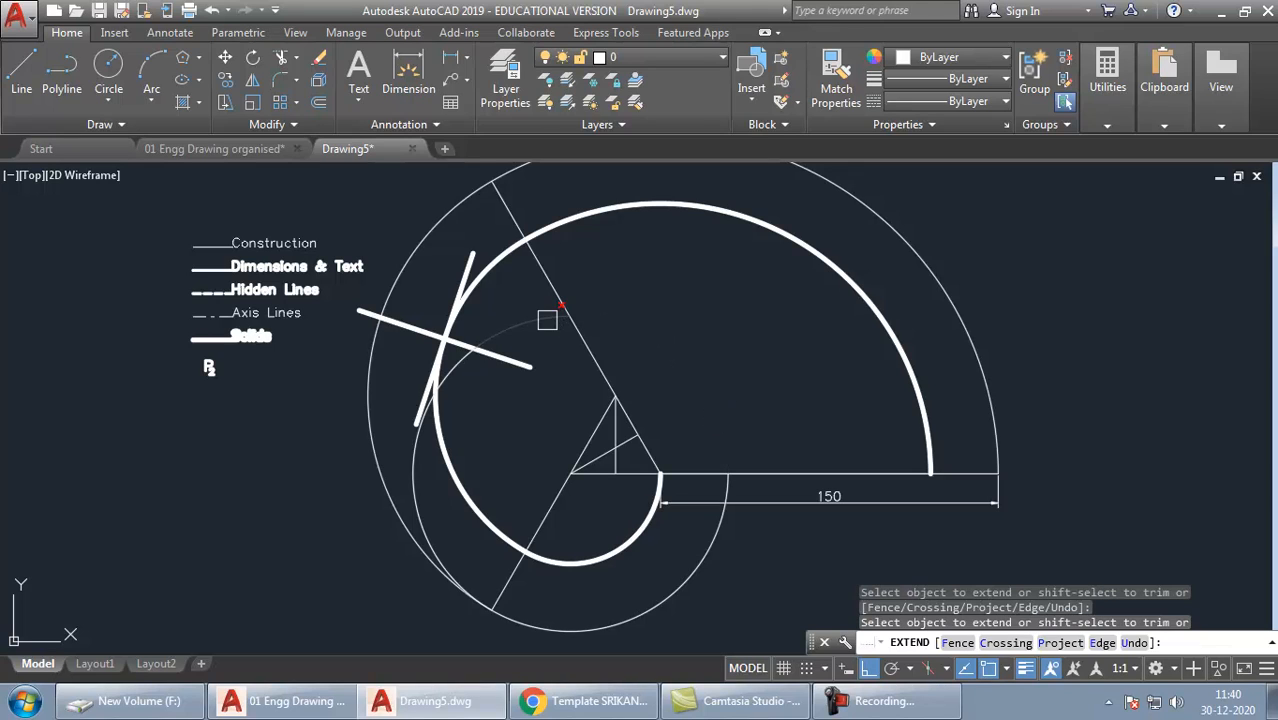
pyautogui.keyDown('shift'); pyautogui.click(418, 503); pyautogui.keyUp('shift')
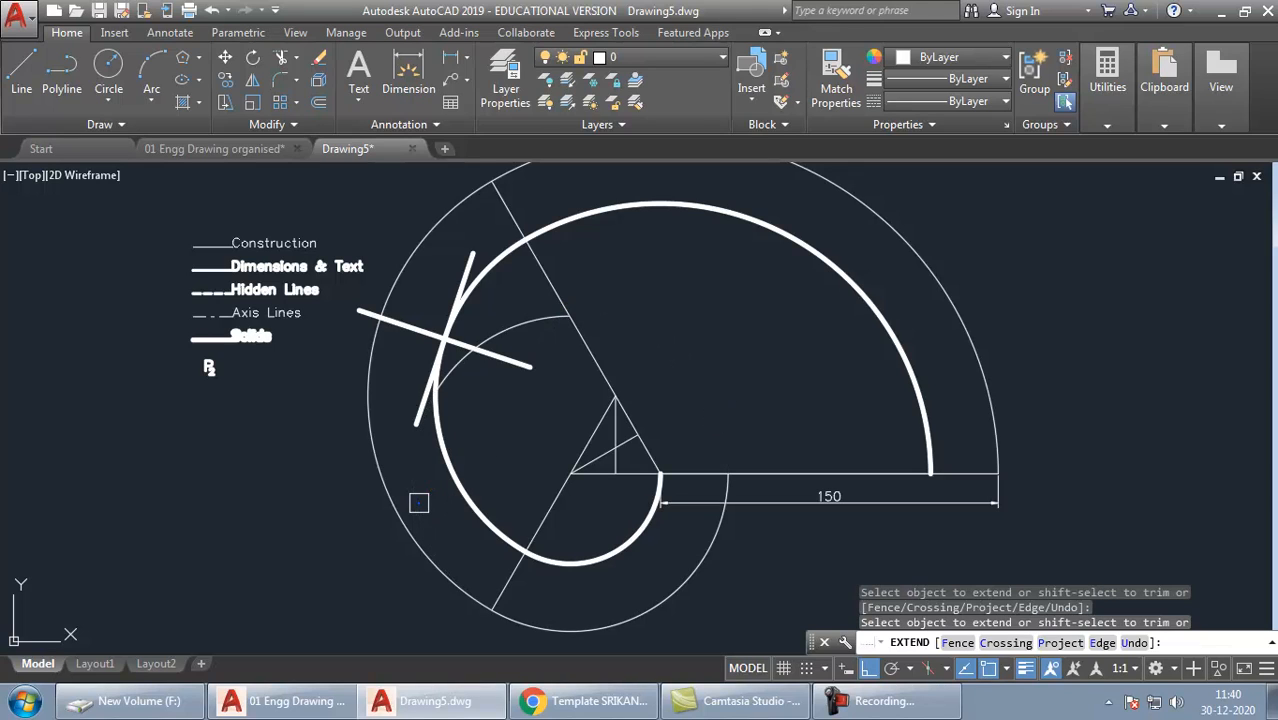
pyautogui.press('Return')
pyautogui.click(522, 327)
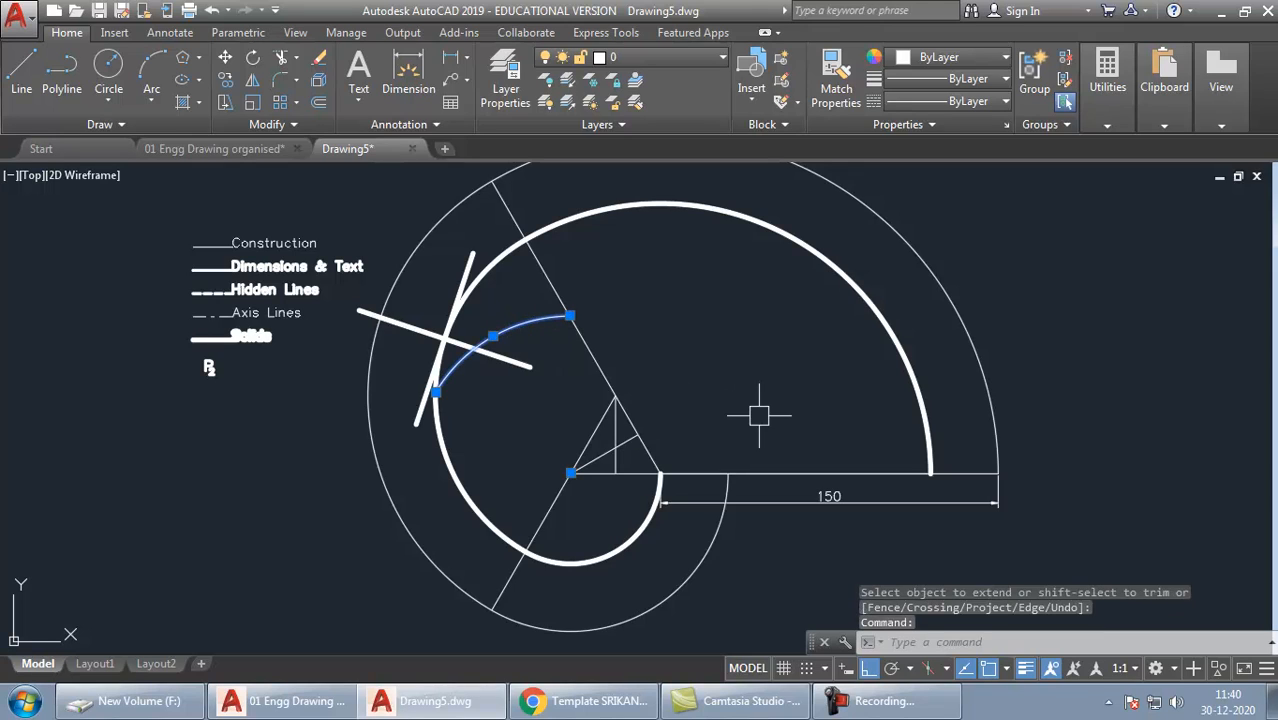
pyautogui.press('Delete')
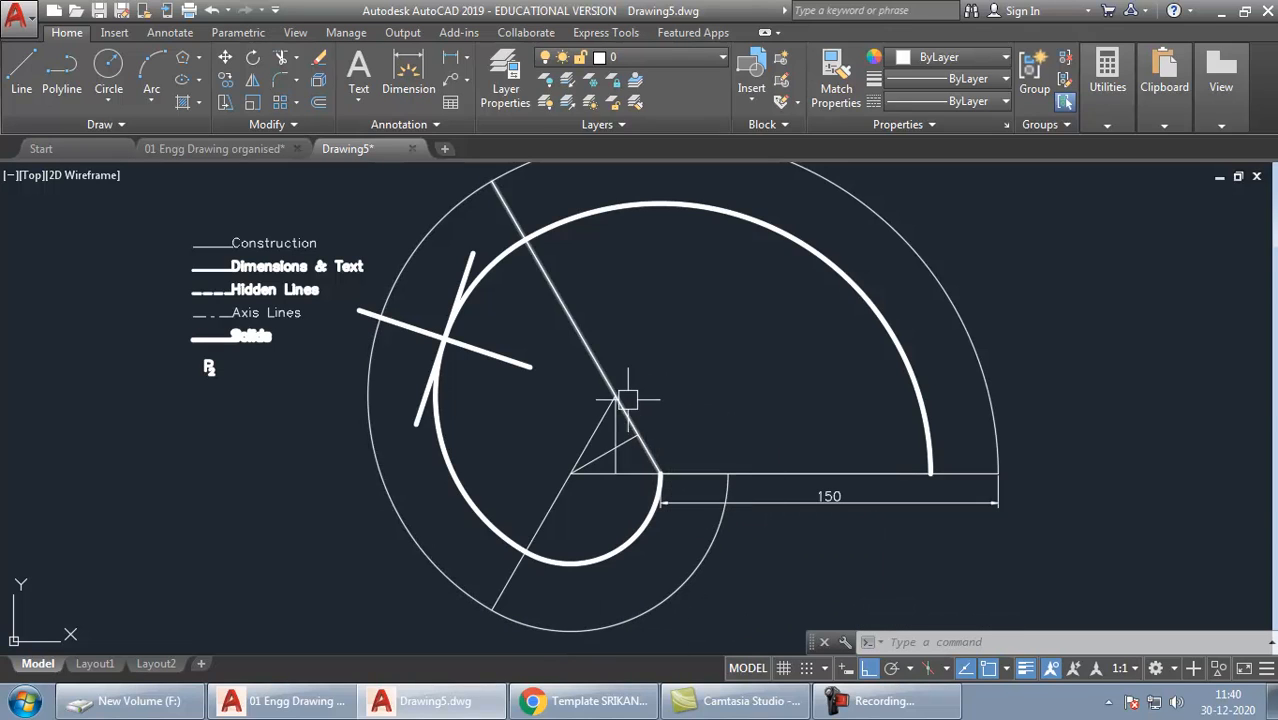
# Draw a circle centred on the triangle's lower-right corner with its radius reaching the lower arc's end on the base line
pyautogui.write('c')
pyautogui.press('Return')
pyautogui.click(660, 472)
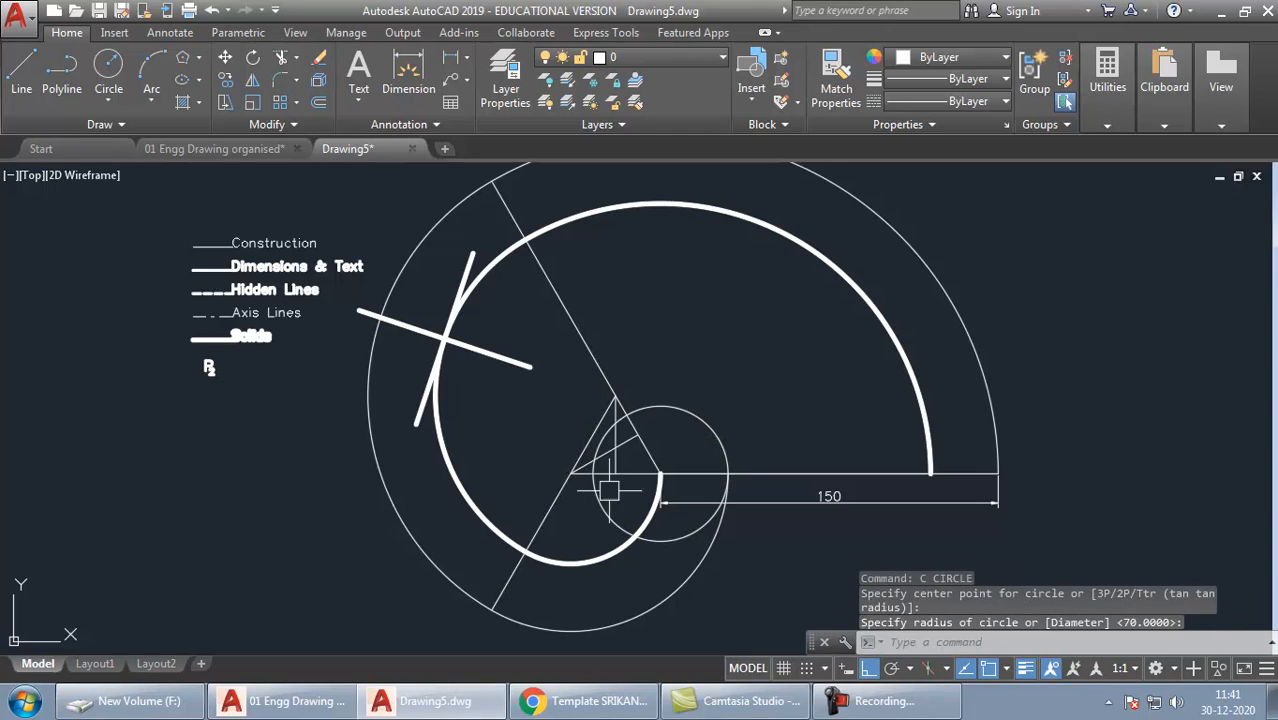
# Trim the circle around the lower-right corner beyond the triangle's right side and below the base line
pyautogui.write('t')
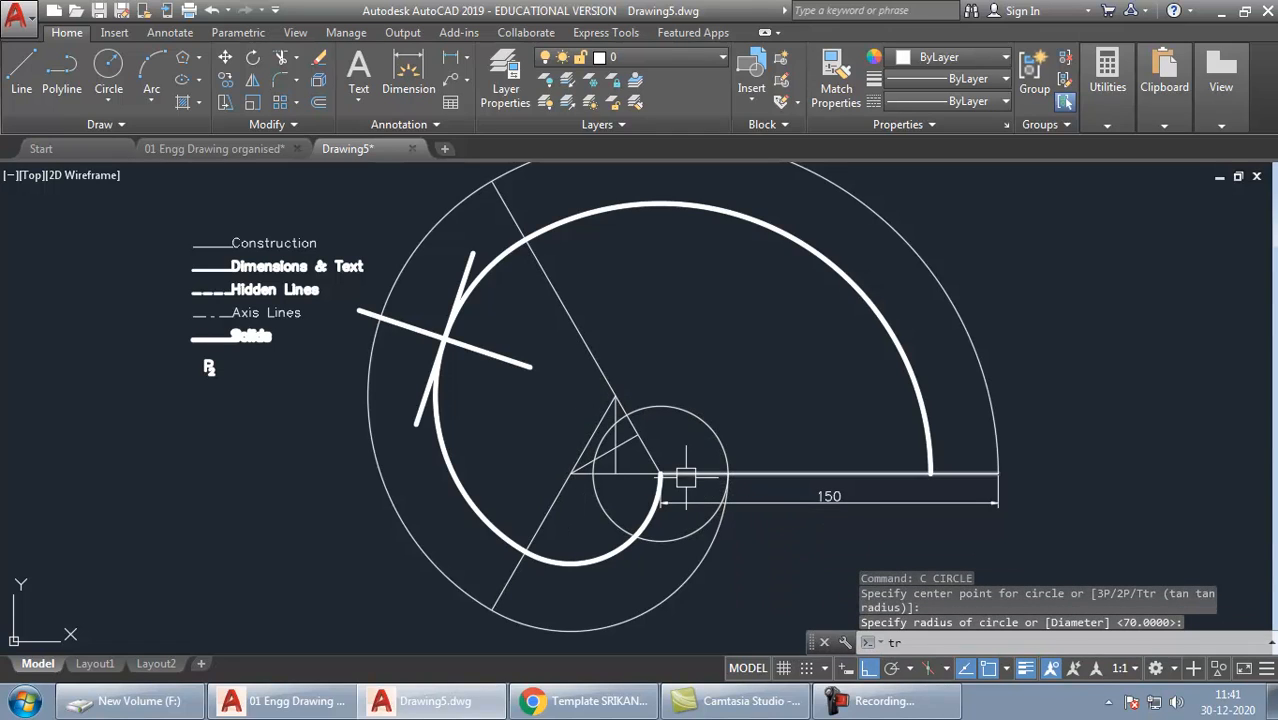
pyautogui.write('r')
pyautogui.press('Escape')
pyautogui.press('Escape')
pyautogui.write('ex')
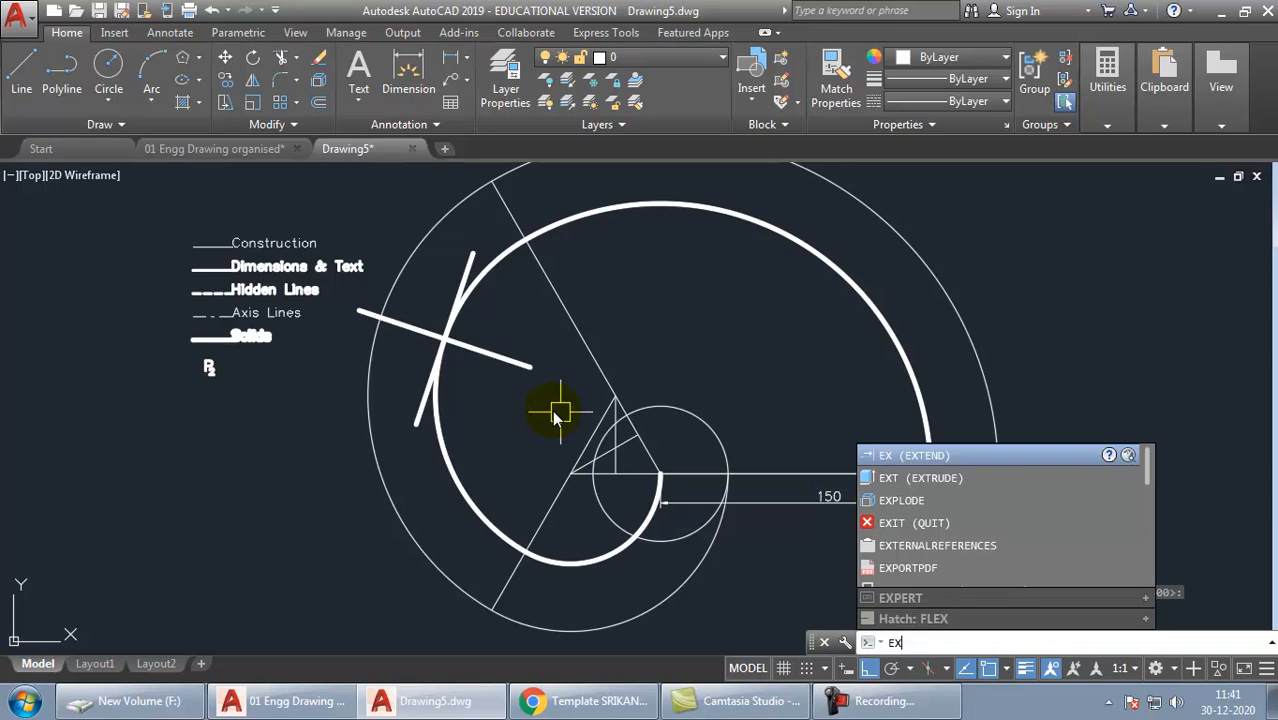
pyautogui.press('Return')
pyautogui.click(659, 449)
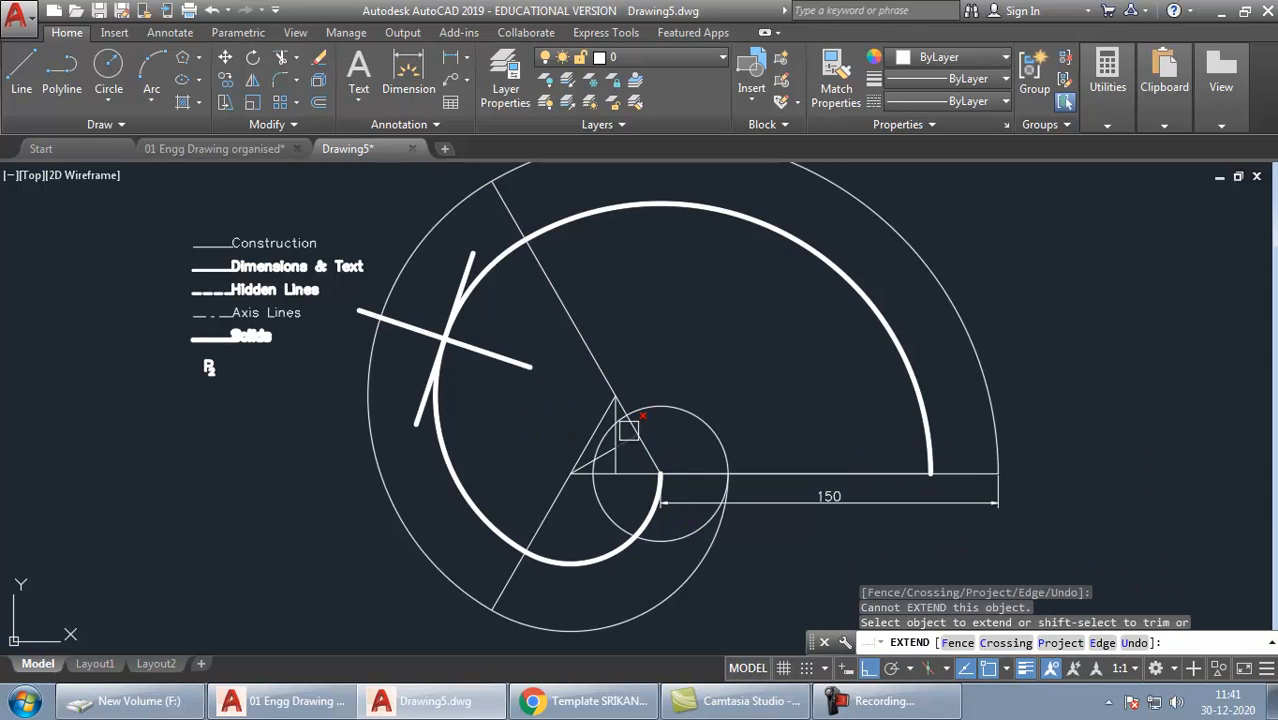
pyautogui.scroll(2, 621, 427)
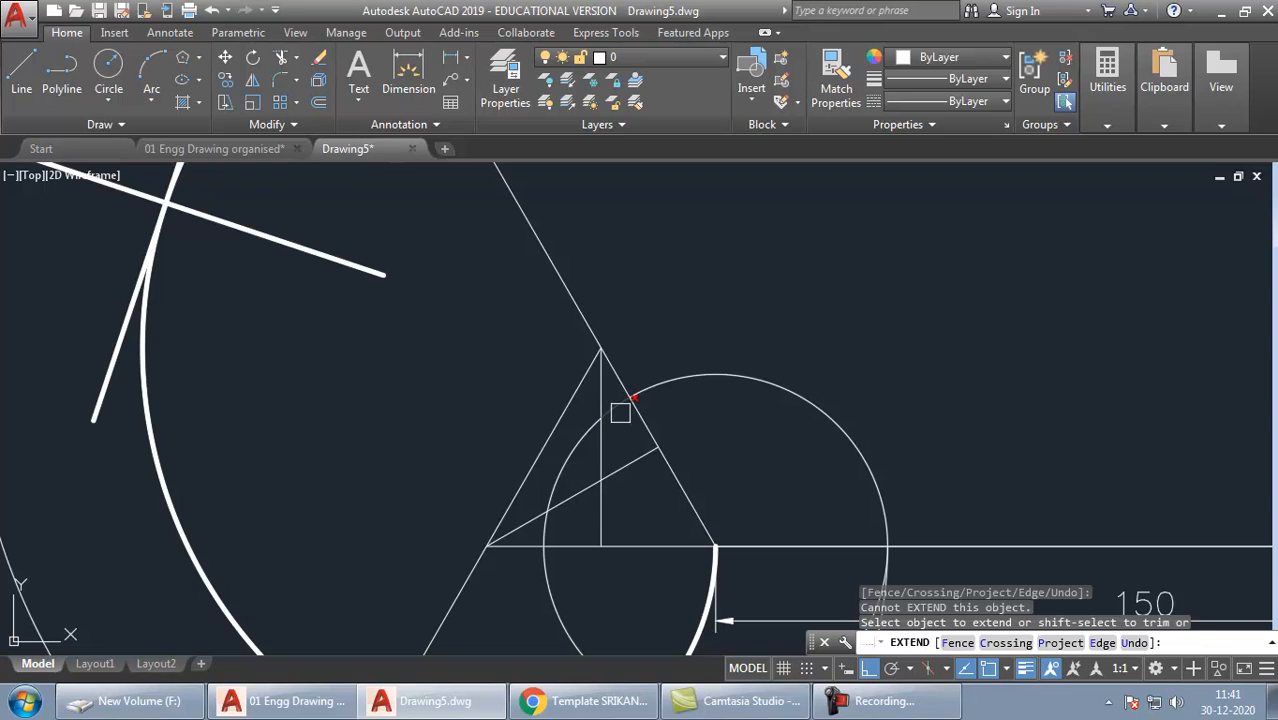
pyautogui.keyDown('shift'); pyautogui.click(620, 412); pyautogui.keyUp('shift')
pyautogui.click(599, 385)
pyautogui.scroll(-1, 540, 360)
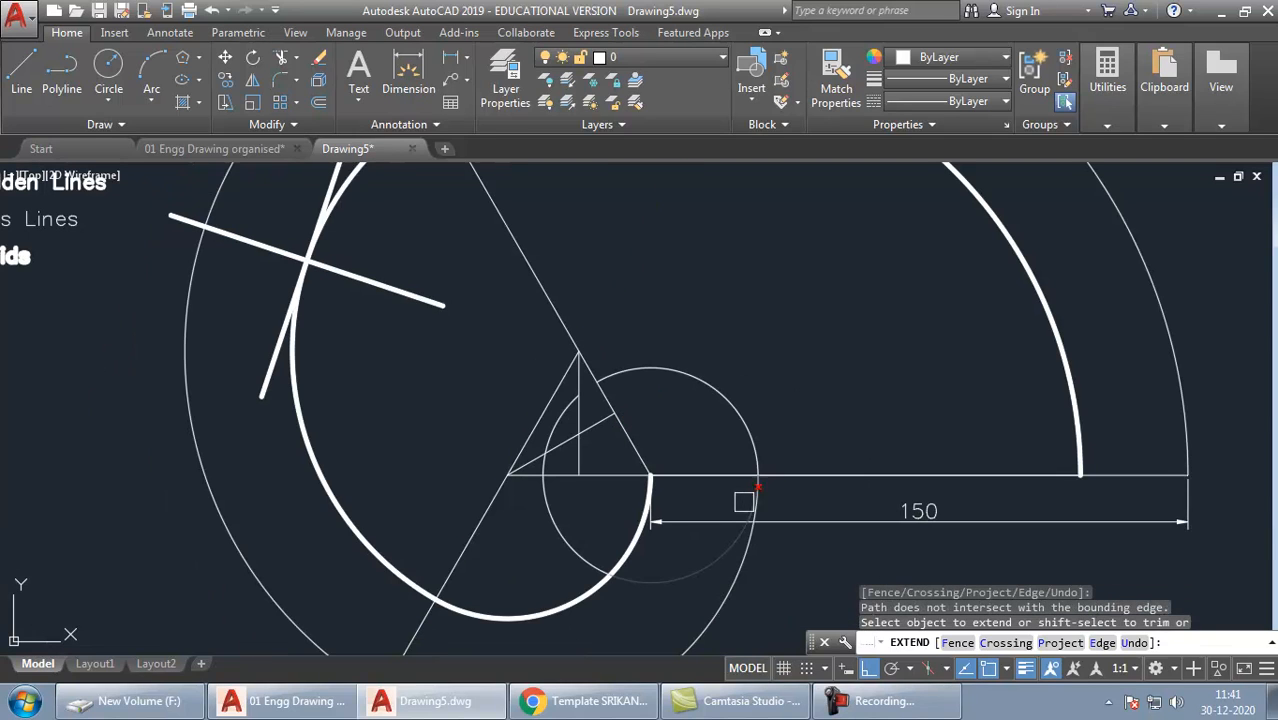
pyautogui.press('Escape')
# Erase the leftover arc of the lower-right corner's circle that crosses the triangle
pyautogui.click(563, 538)
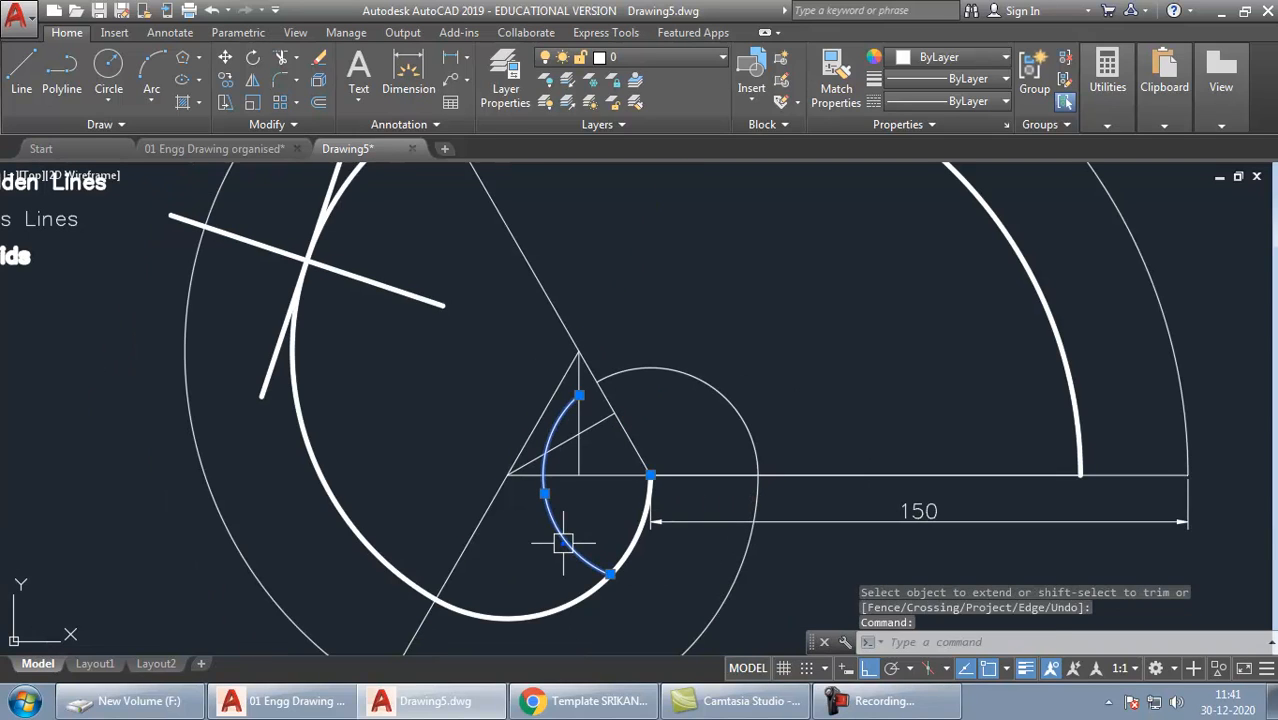
pyautogui.write('e')
pyautogui.press('Return')
pyautogui.scroll(-1, 836, 488)
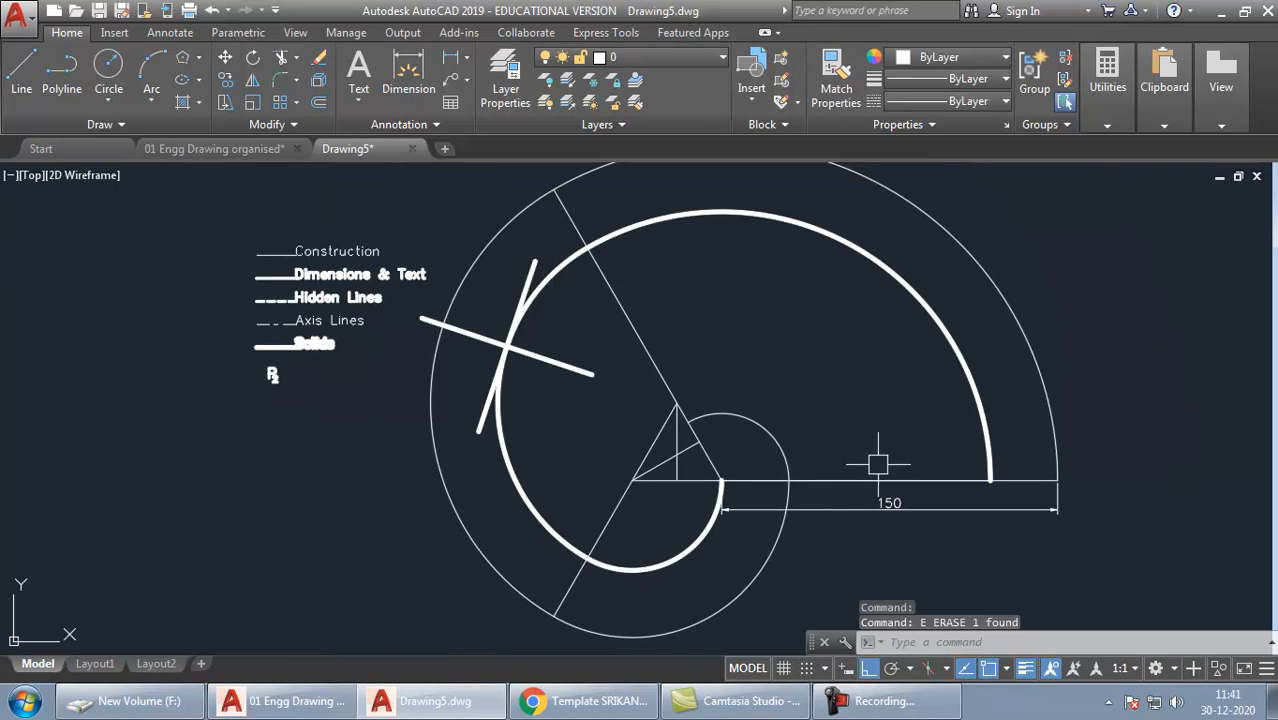
# Match the properties of the Solids legend line to all four arcs of the outer string curve
pyautogui.moveTo(876, 456)
pyautogui.mouseDown(button='middle')
pyautogui.moveTo(900, 492)
pyautogui.moveTo(890, 496)
pyautogui.mouseUp(button='middle')
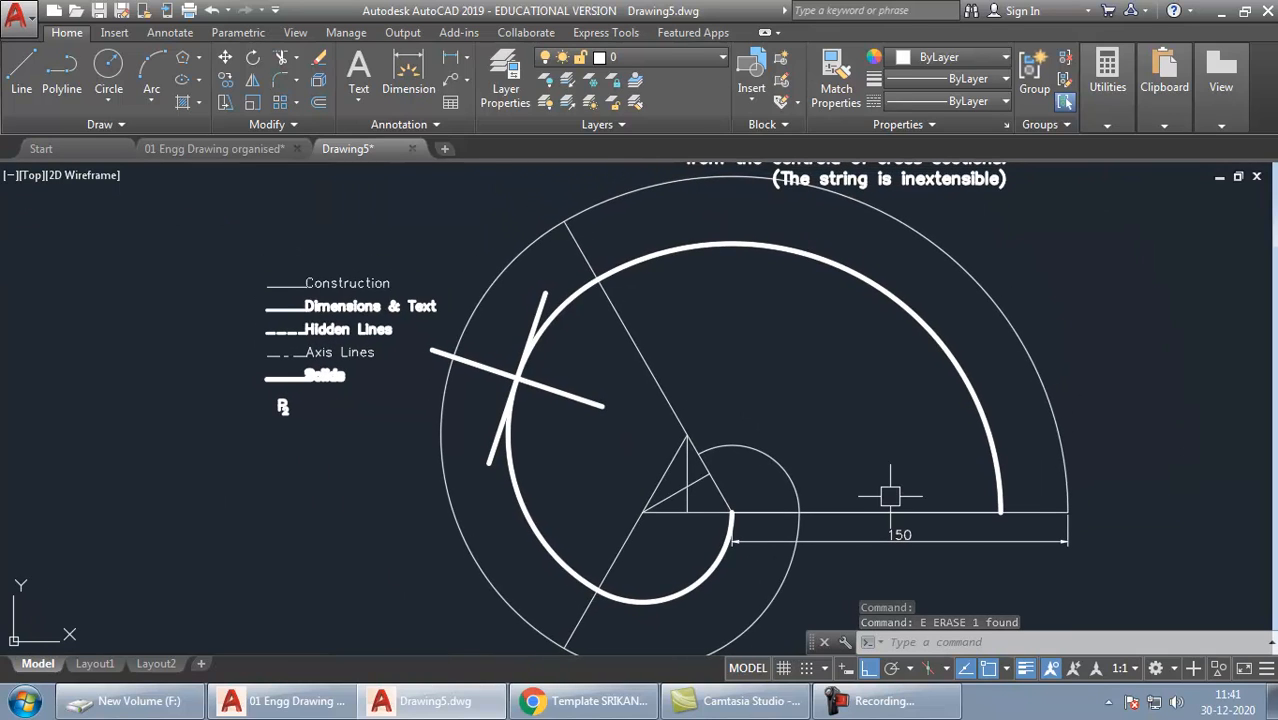
pyautogui.write('MA')
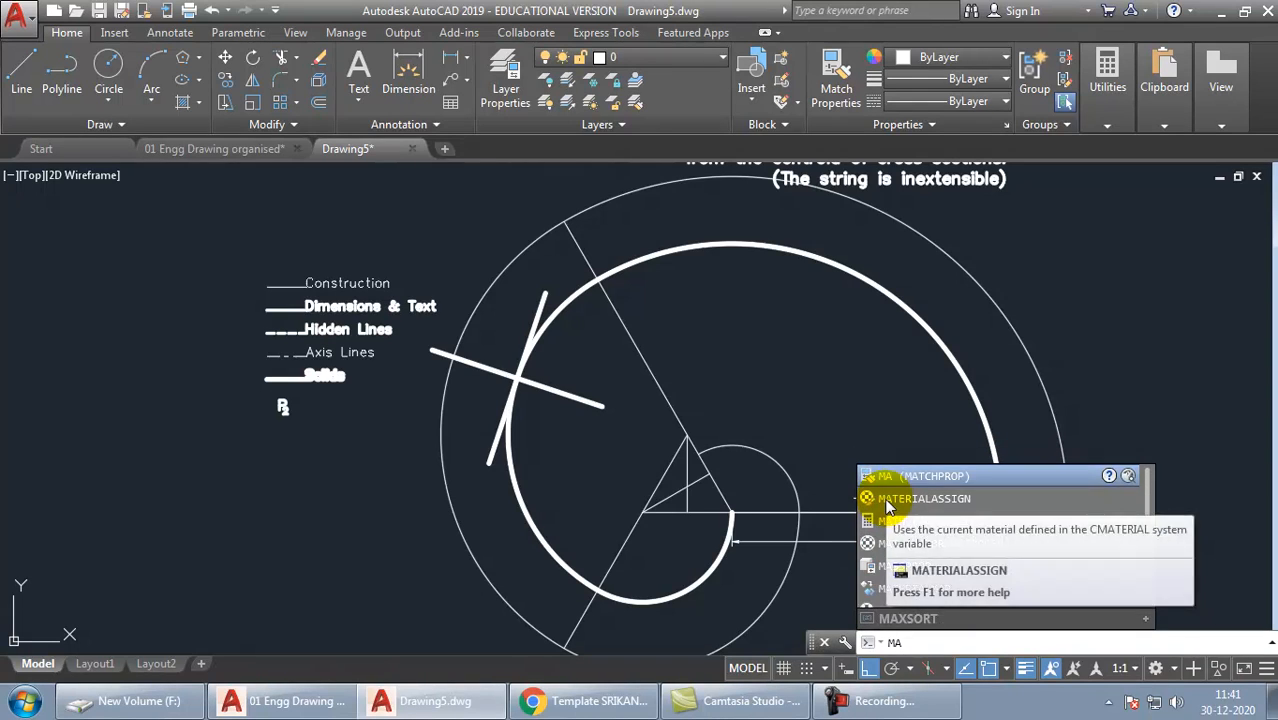
pyautogui.press('Return')
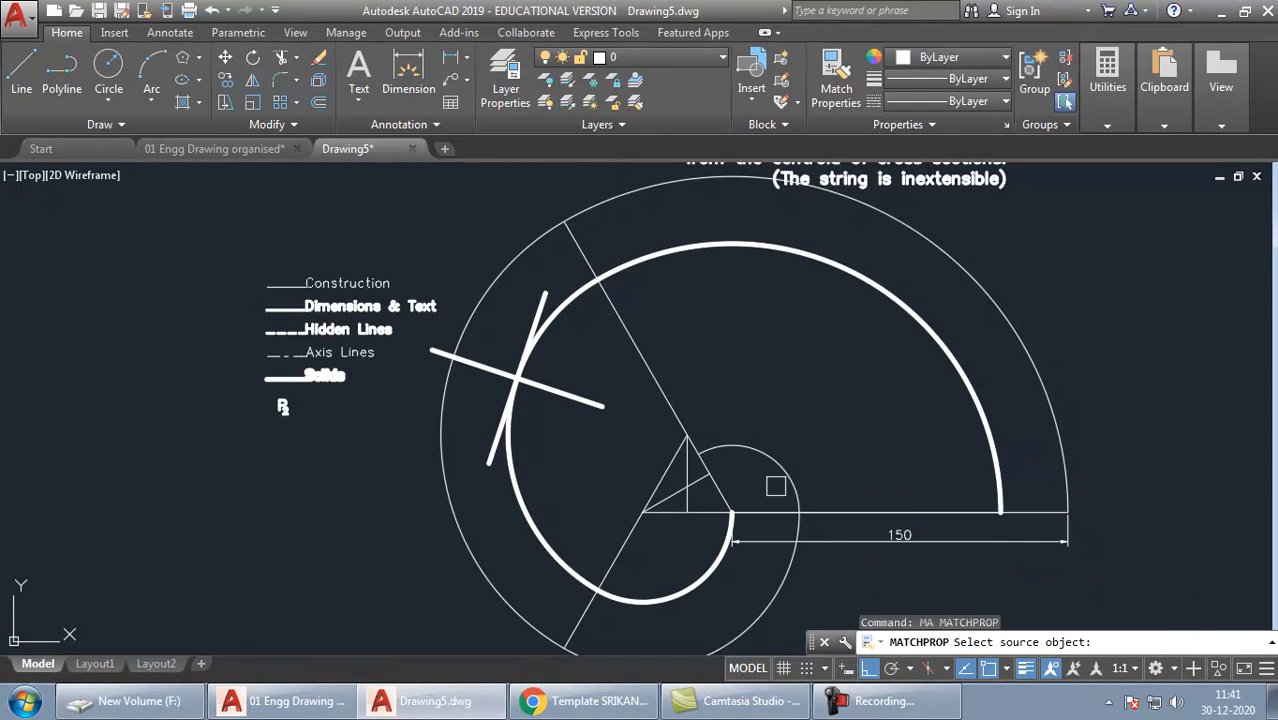
pyautogui.click(279, 381)
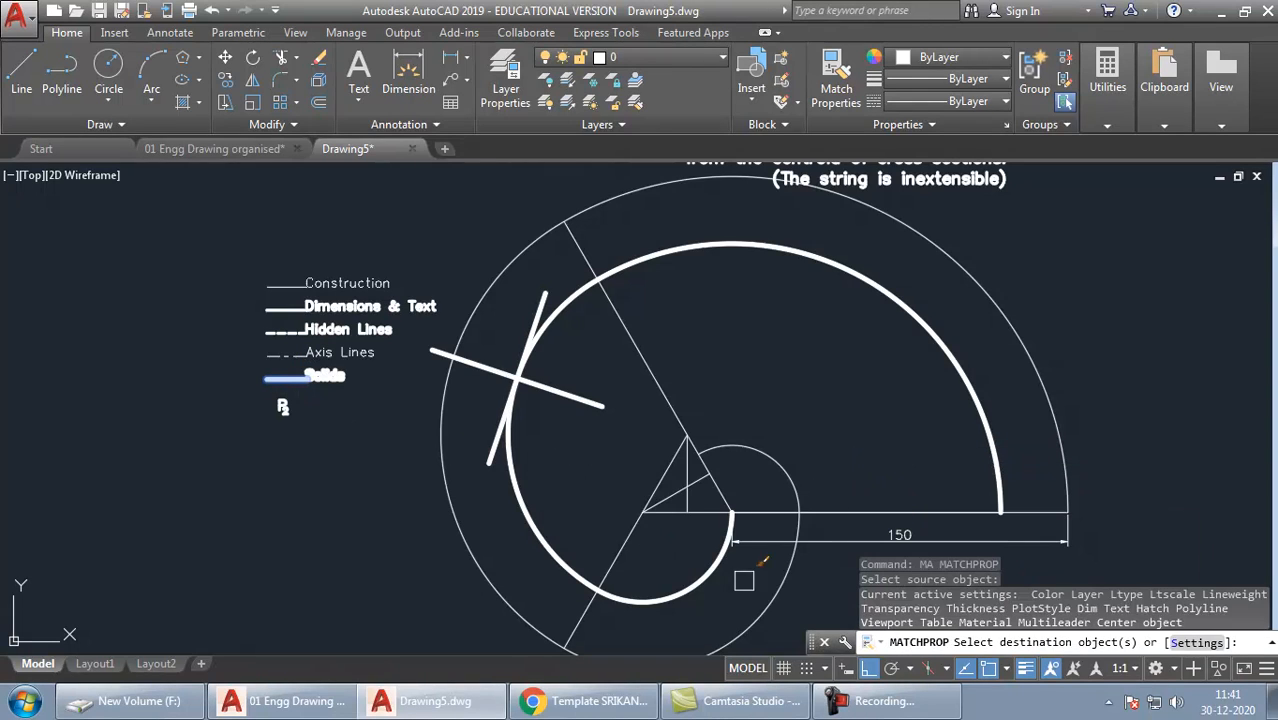
pyautogui.click(778, 592)
pyautogui.click(786, 474)
pyautogui.click(1021, 337)
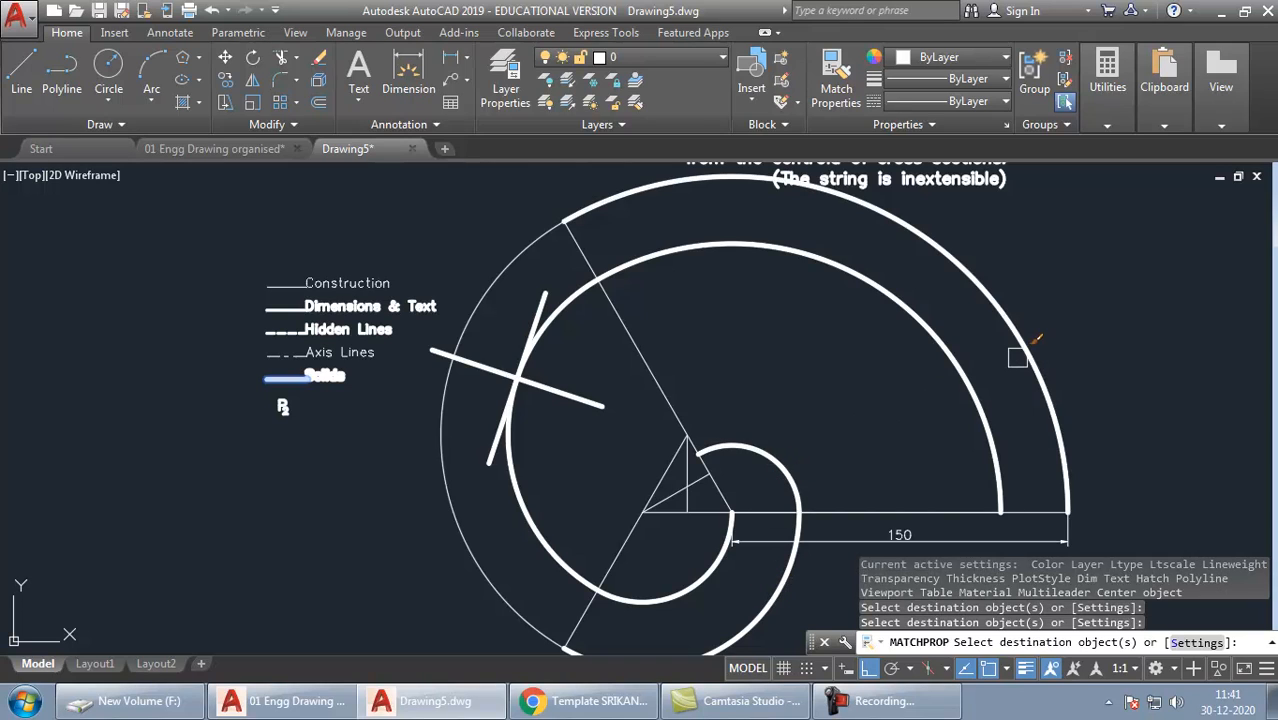
pyautogui.click(507, 265)
pyautogui.press('Return')
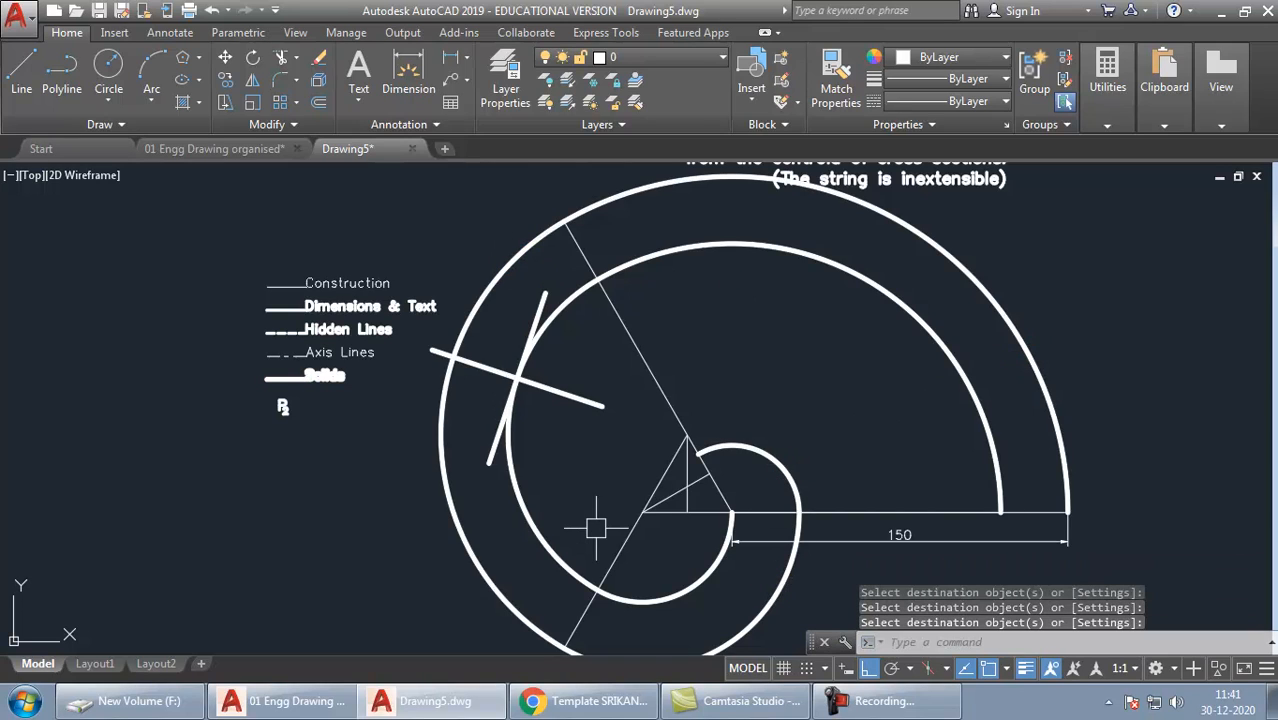
pyautogui.click(1041, 386)
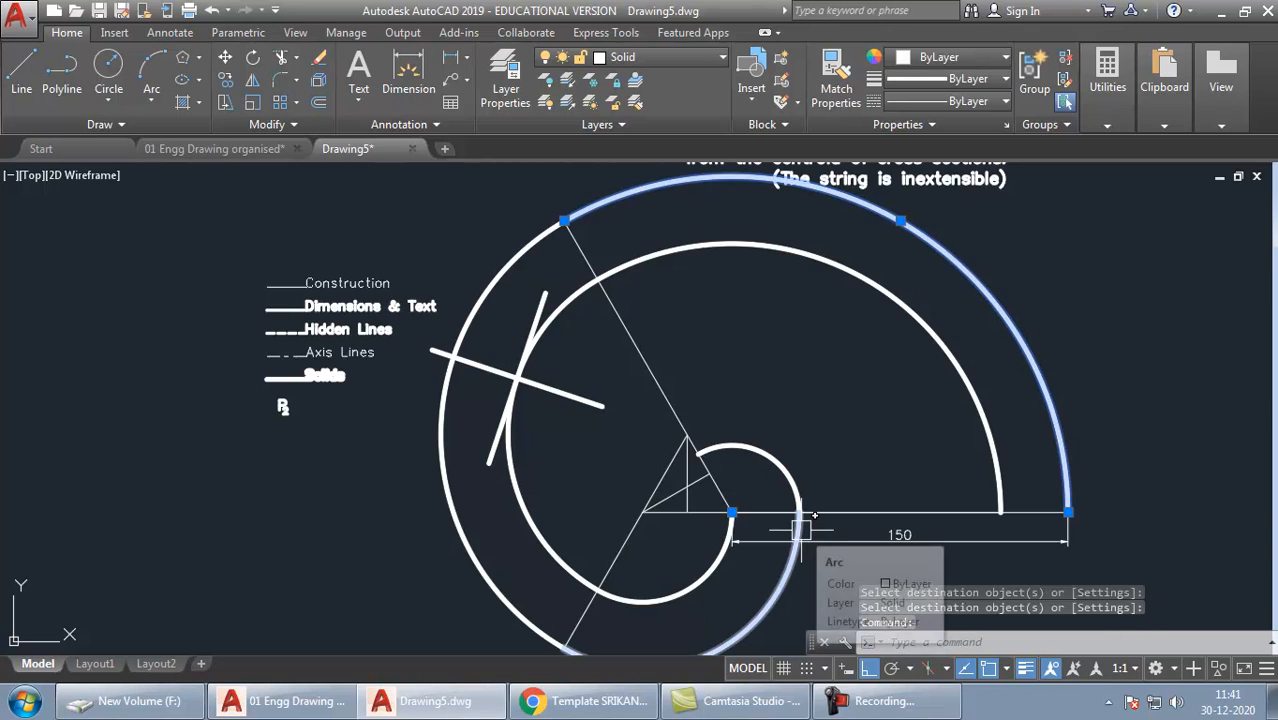
pyautogui.press('Escape')
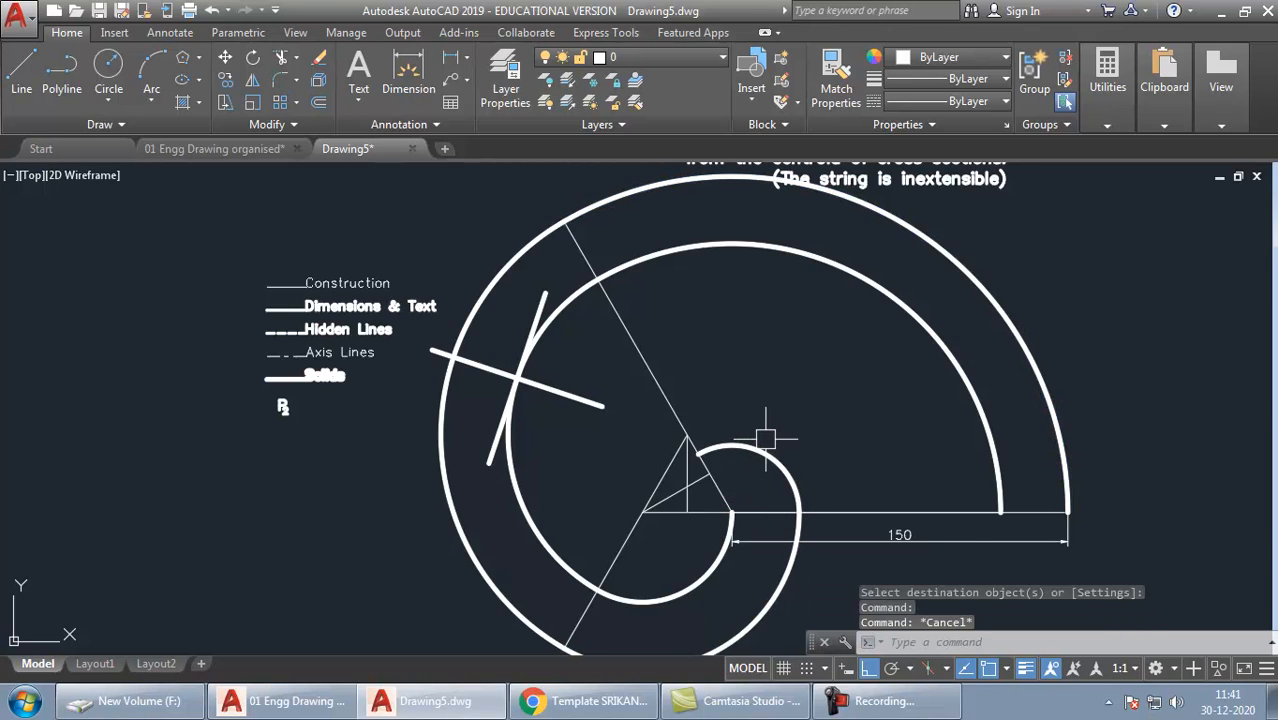
# Draw a circle of radius 90 mm centred on the triangle's centroid
pyautogui.moveTo(861, 322); pyautogui.dragTo(830, 423, button='middle')
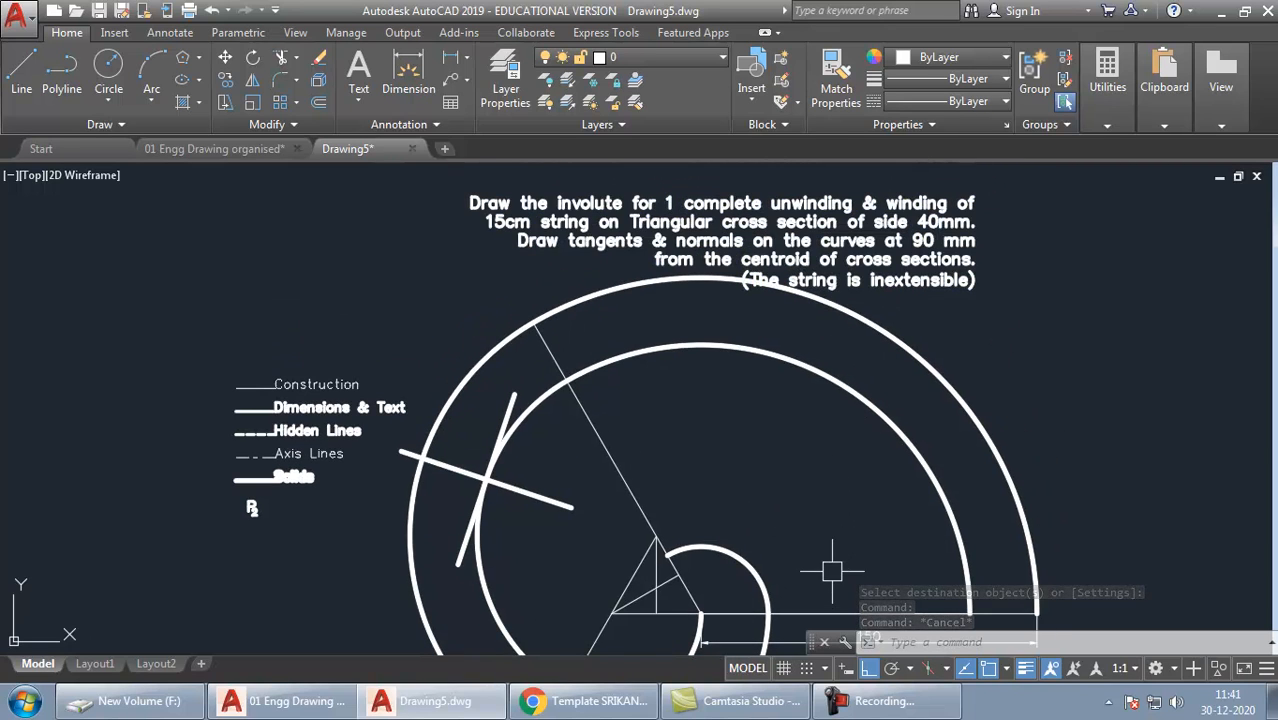
pyautogui.moveTo(840, 560); pyautogui.dragTo(864, 404, button='middle')
pyautogui.write('c')
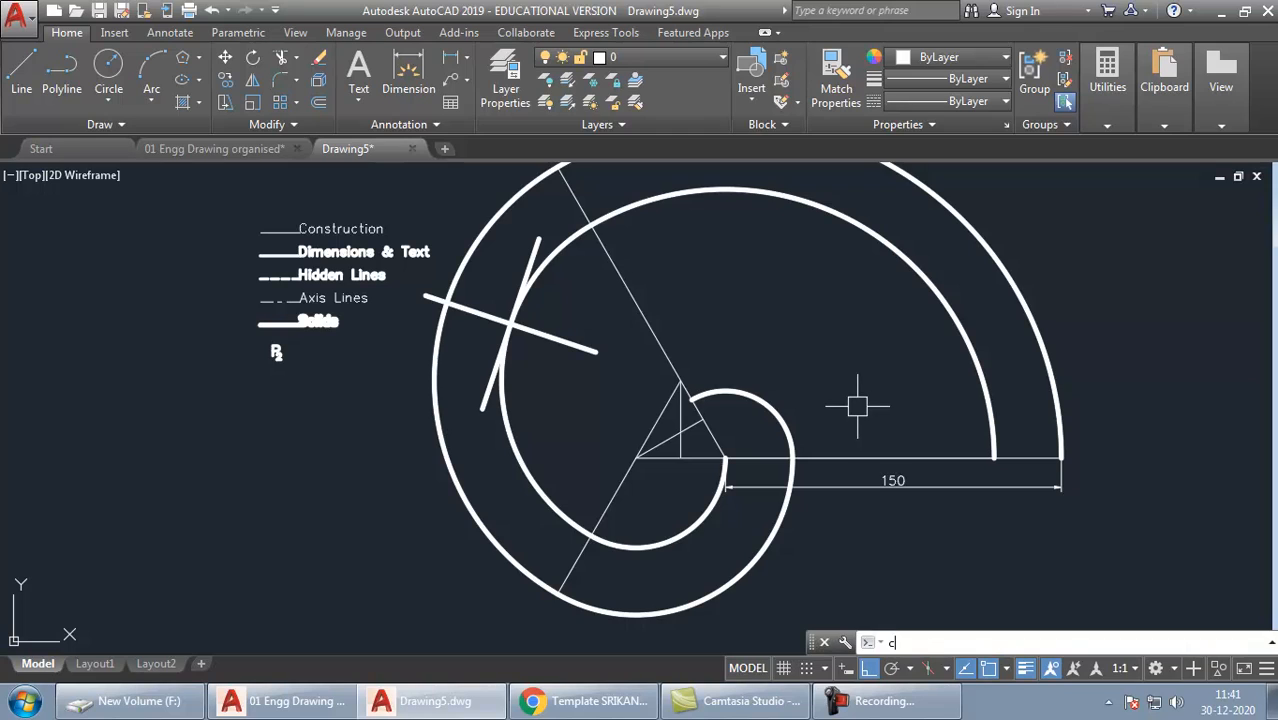
pyautogui.press('Return')
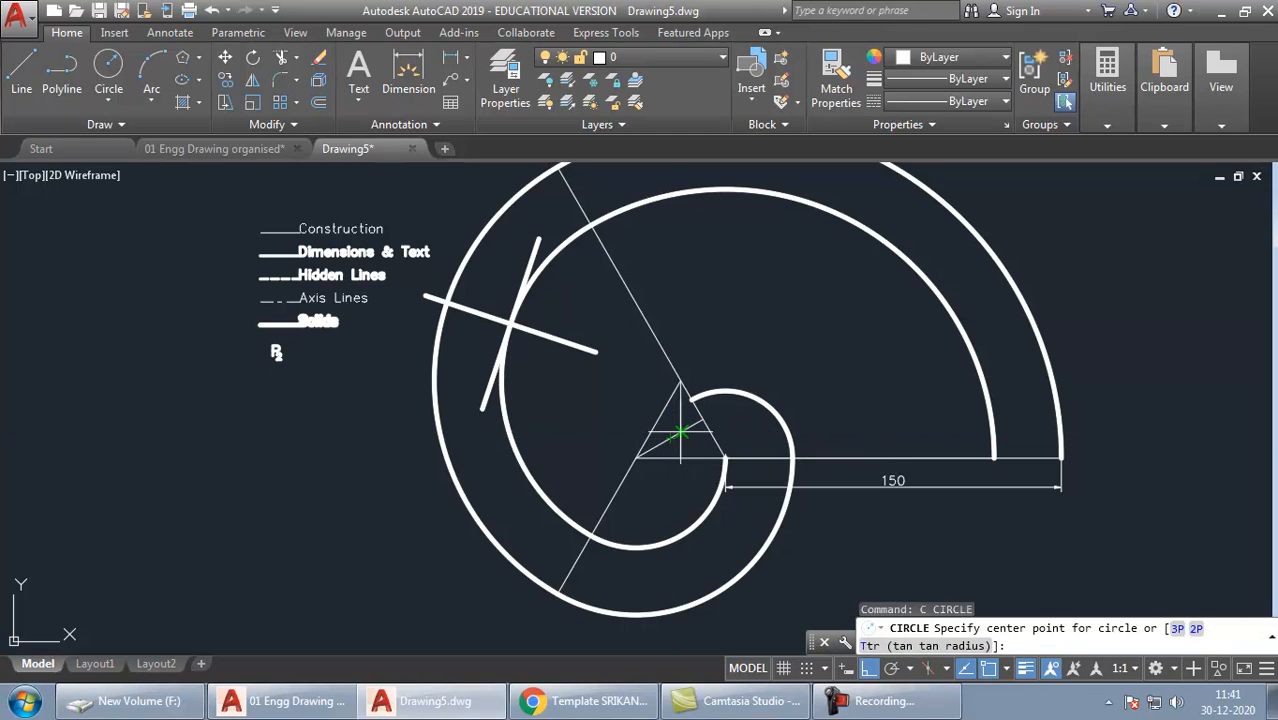
pyautogui.click(679, 432)
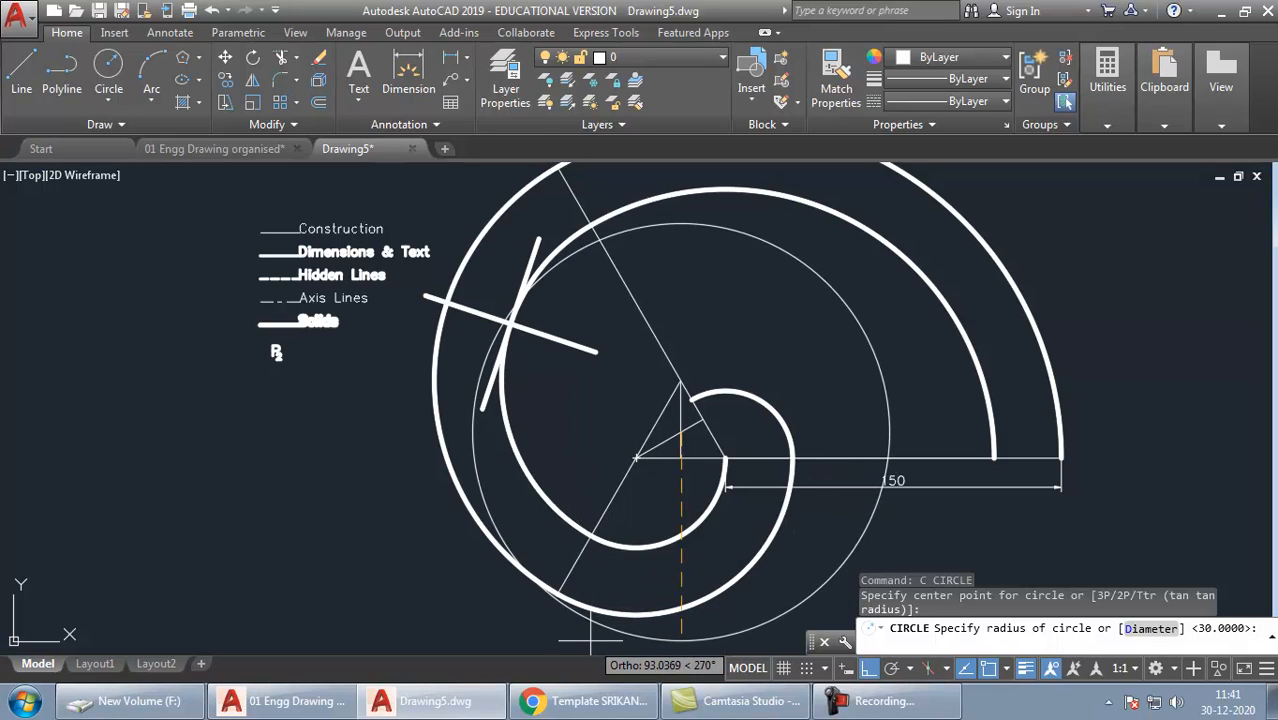
pyautogui.write('90')
pyautogui.press('Return')
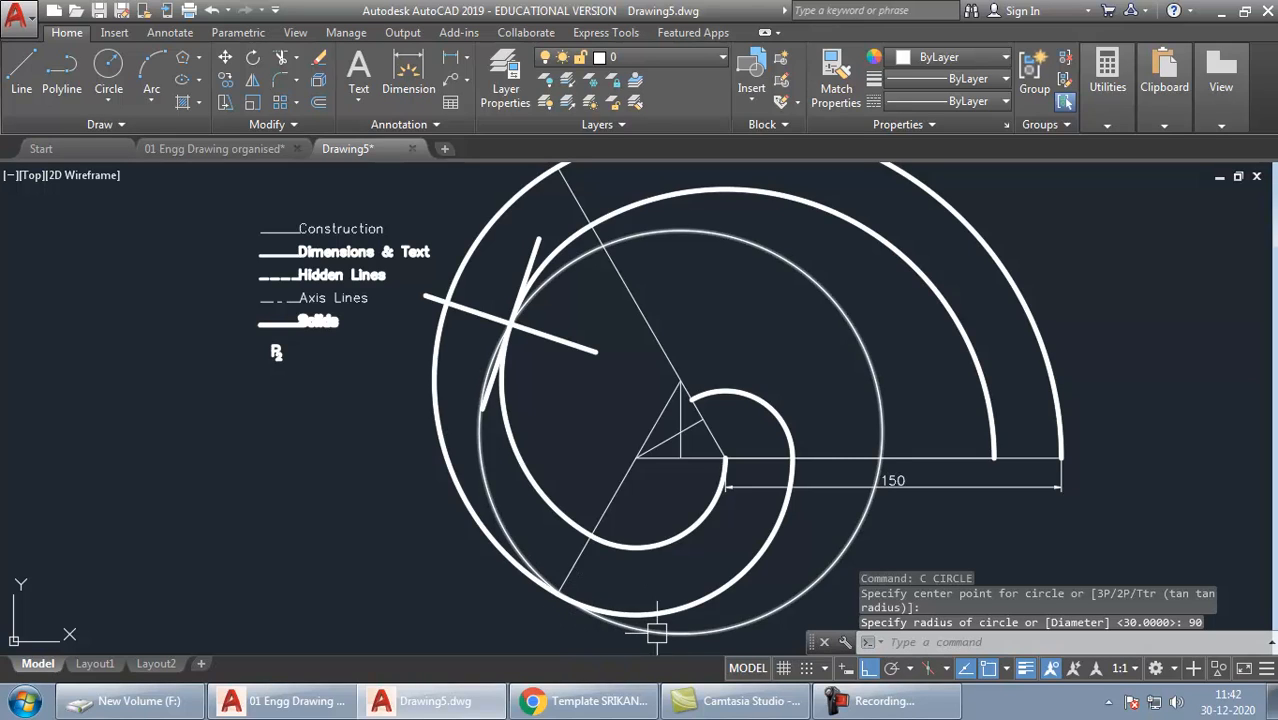
# Draw a line from the 90 mm circle's intersection with the lower outer curve to the triangle's lower-left corner
pyautogui.click(657, 632)
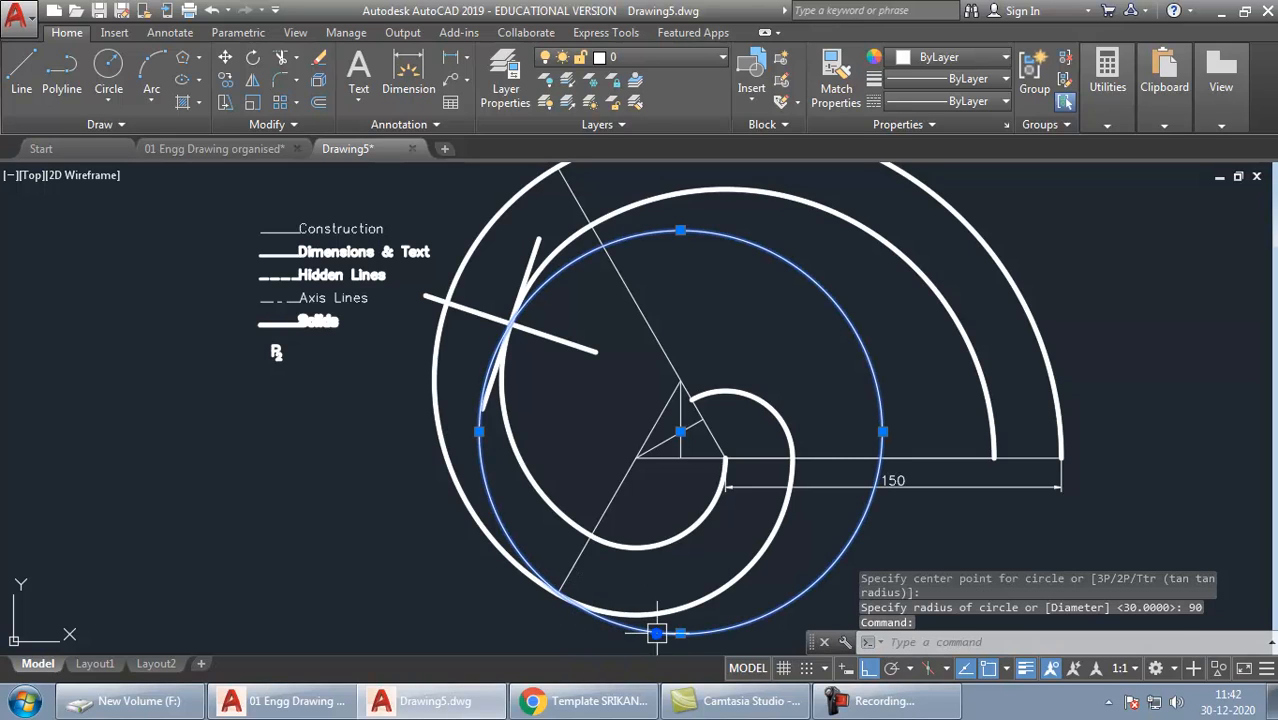
pyautogui.click(602, 605)
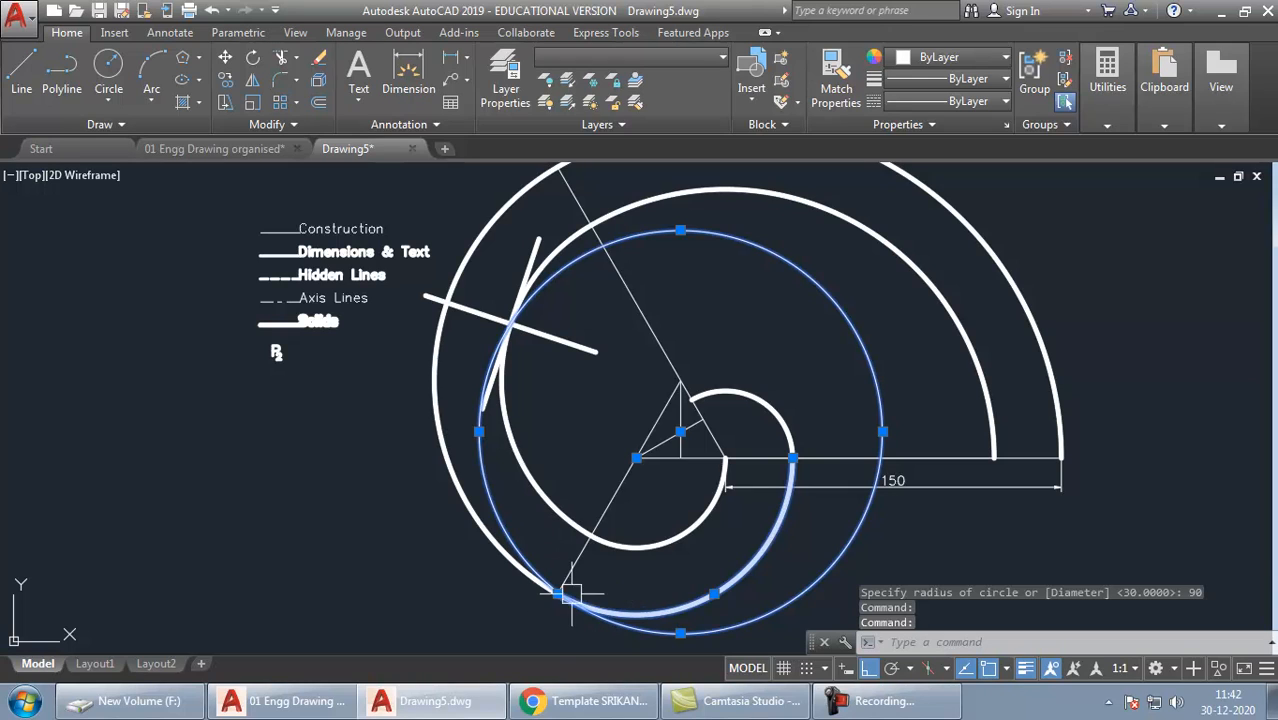
pyautogui.write('1')
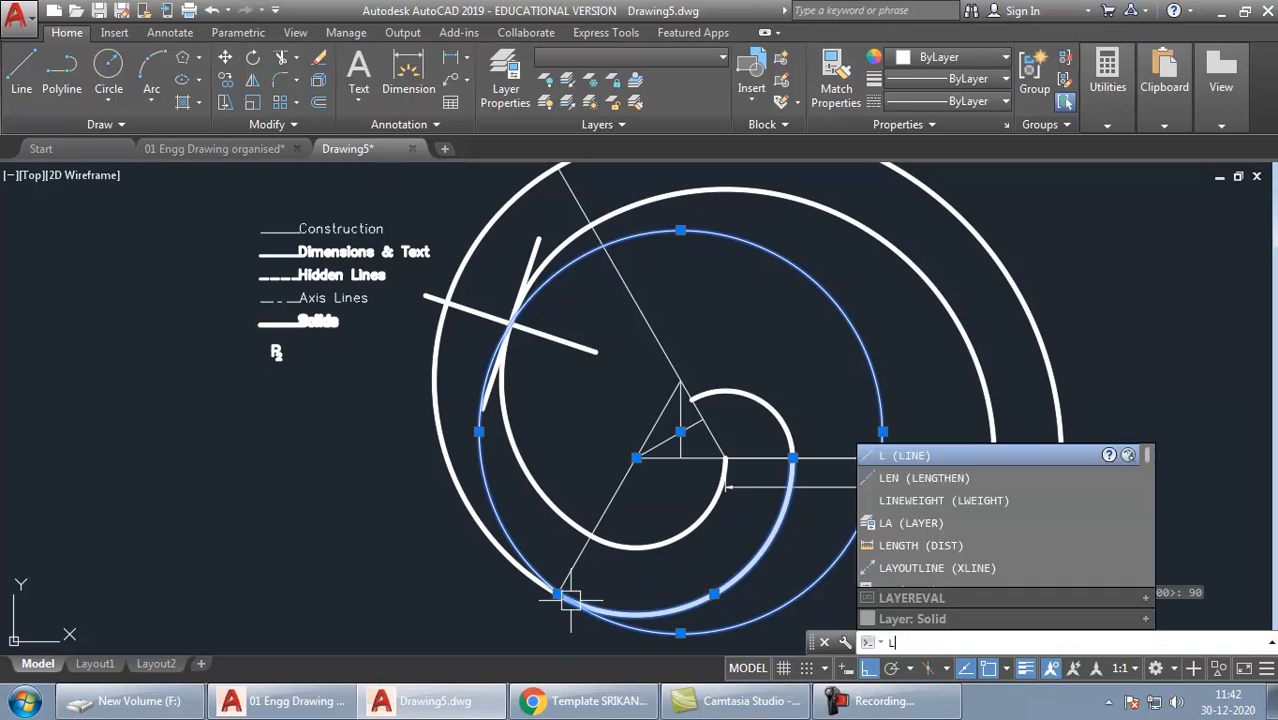
pyautogui.press('Return')
pyautogui.click(566, 599)
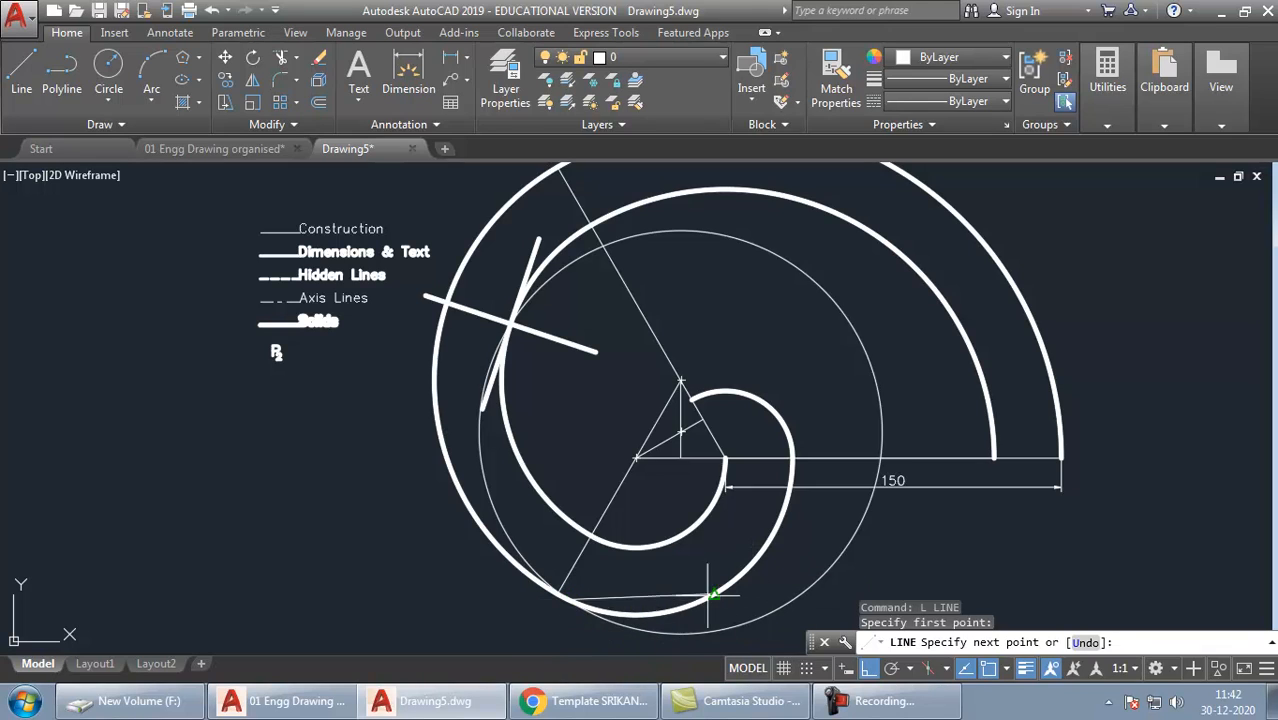
pyautogui.click(636, 458)
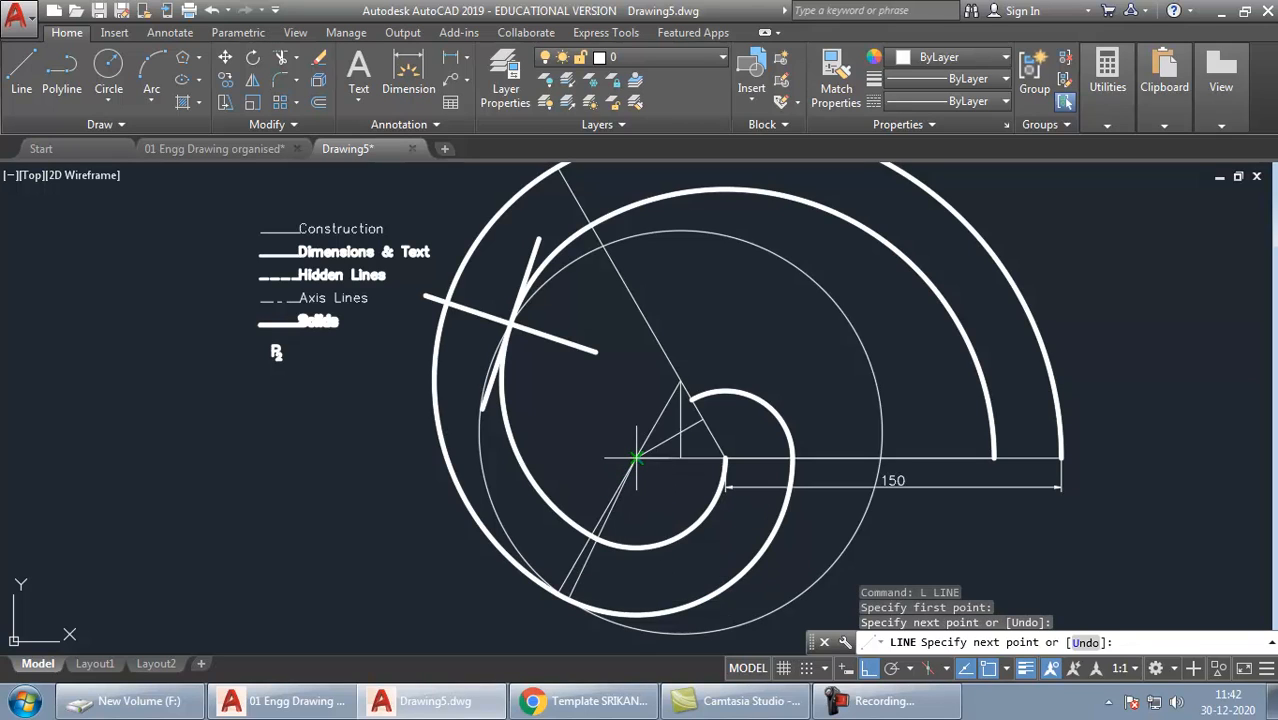
pyautogui.press('Return')
# Move the new normal line by its midpoint so it is centred on the circle's intersection with the outer curve
pyautogui.click(594, 567)
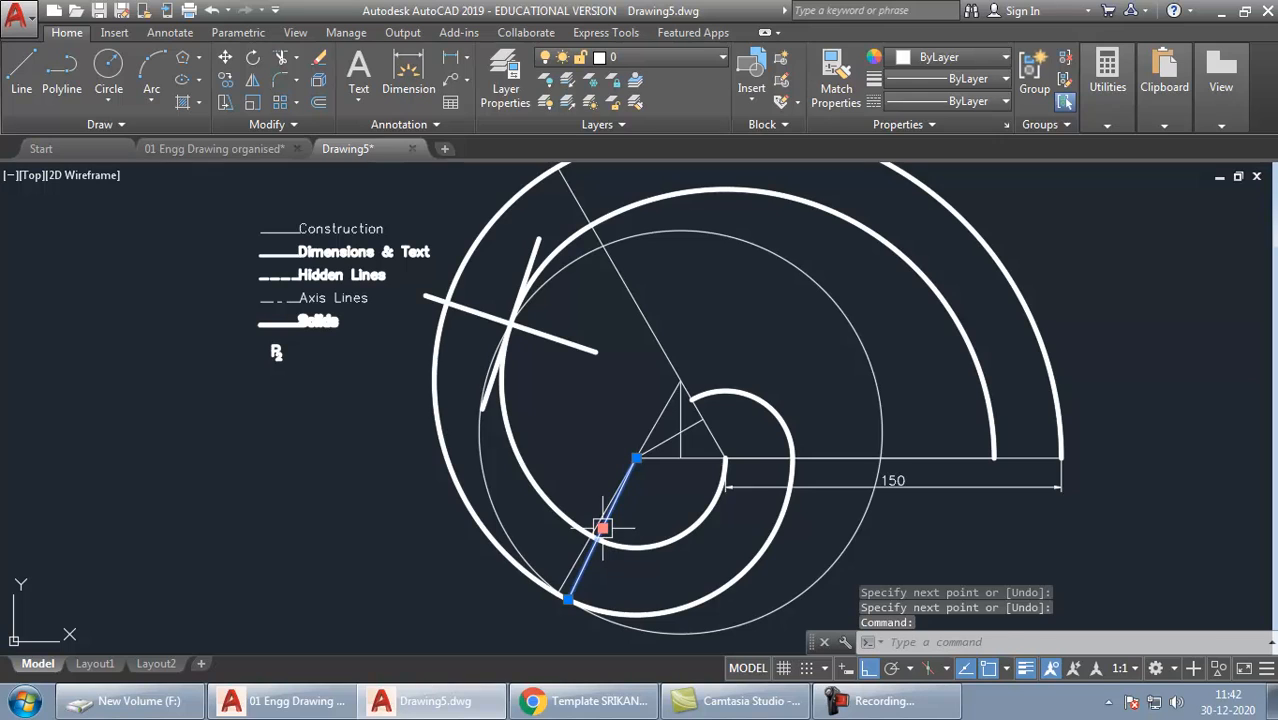
pyautogui.click(605, 528)
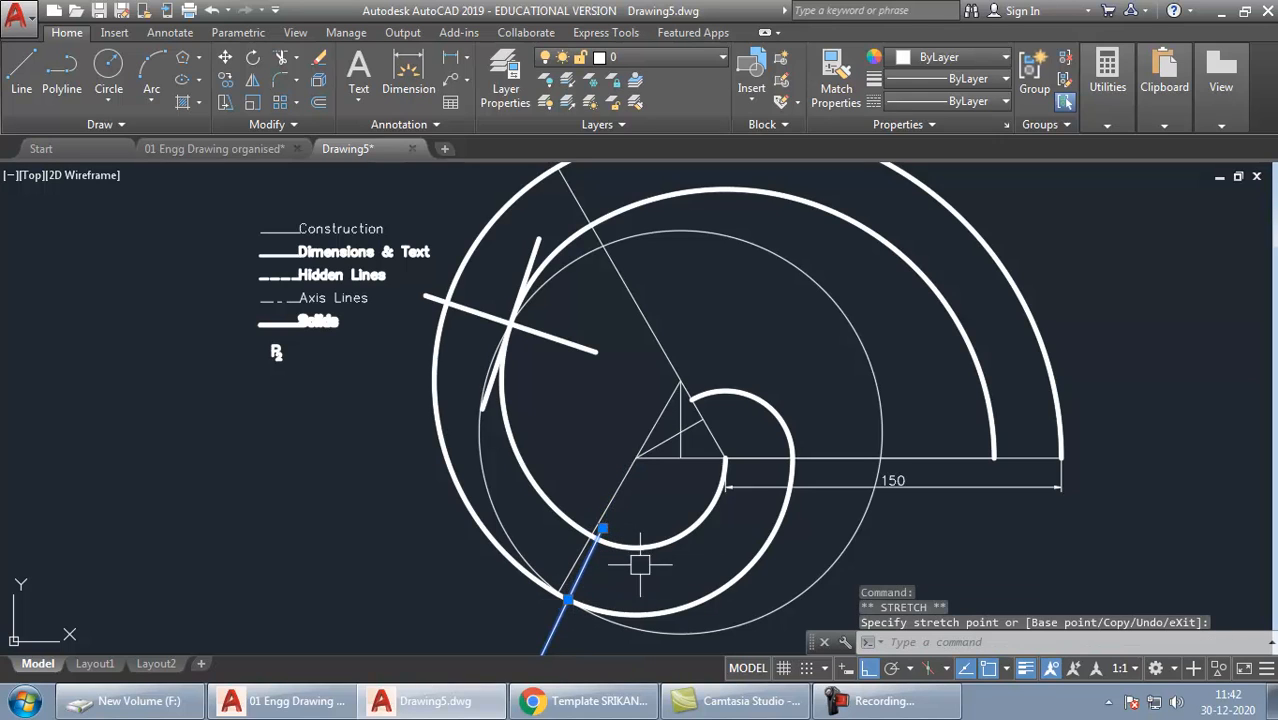
pyautogui.moveTo(604, 584); pyautogui.dragTo(585, 516, button='middle')
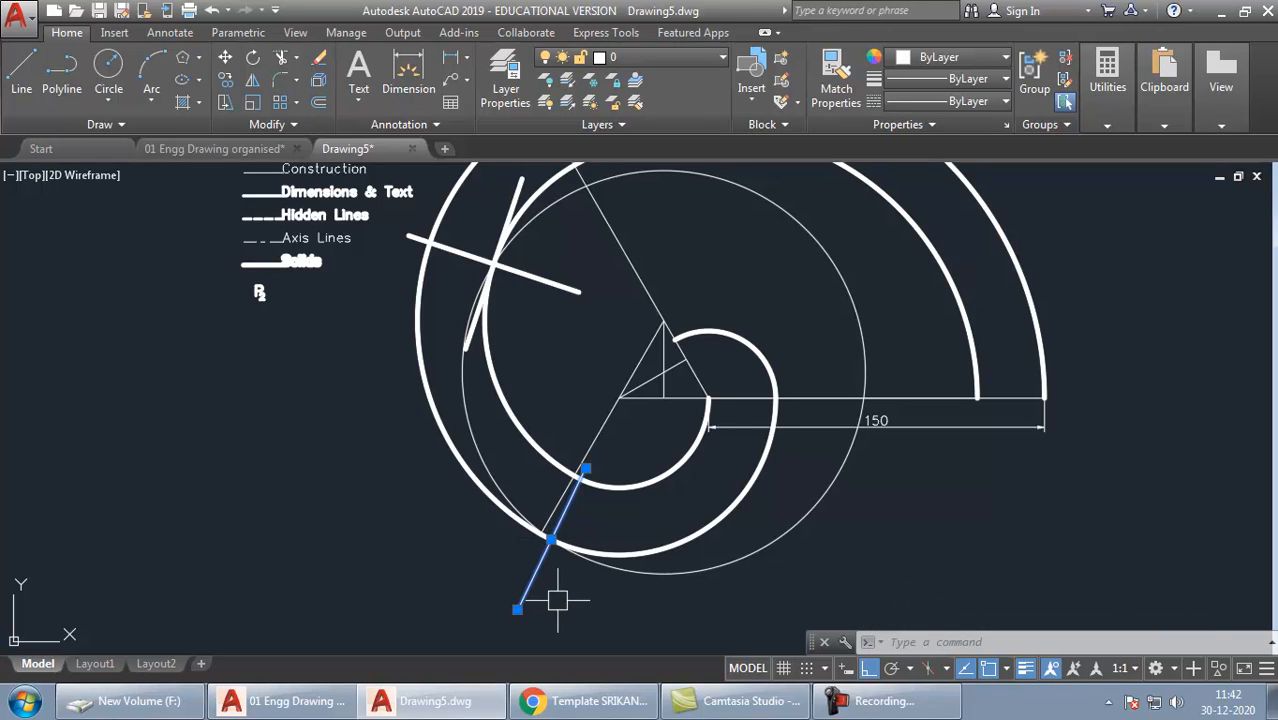
# Rotate a copy of the normal line 90° about its midpoint to create the tangent at the outer curve
pyautogui.write('Ro')
pyautogui.press('Return')
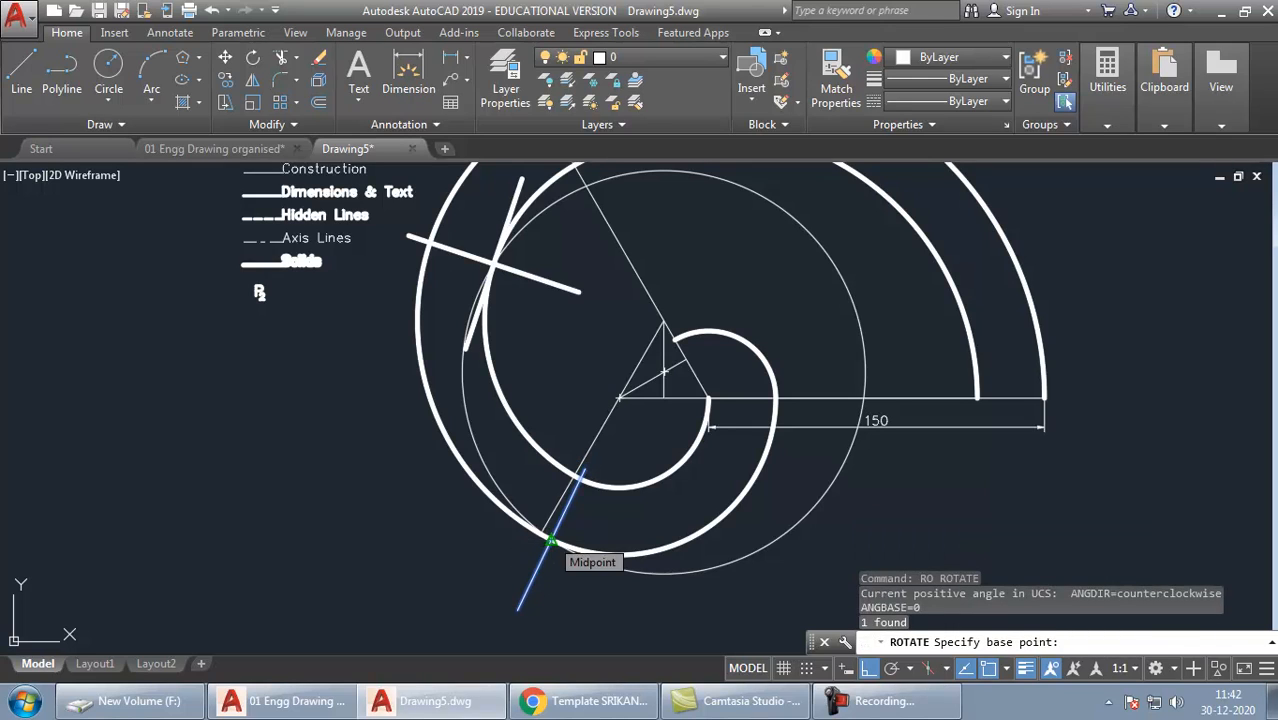
pyautogui.click(551, 541)
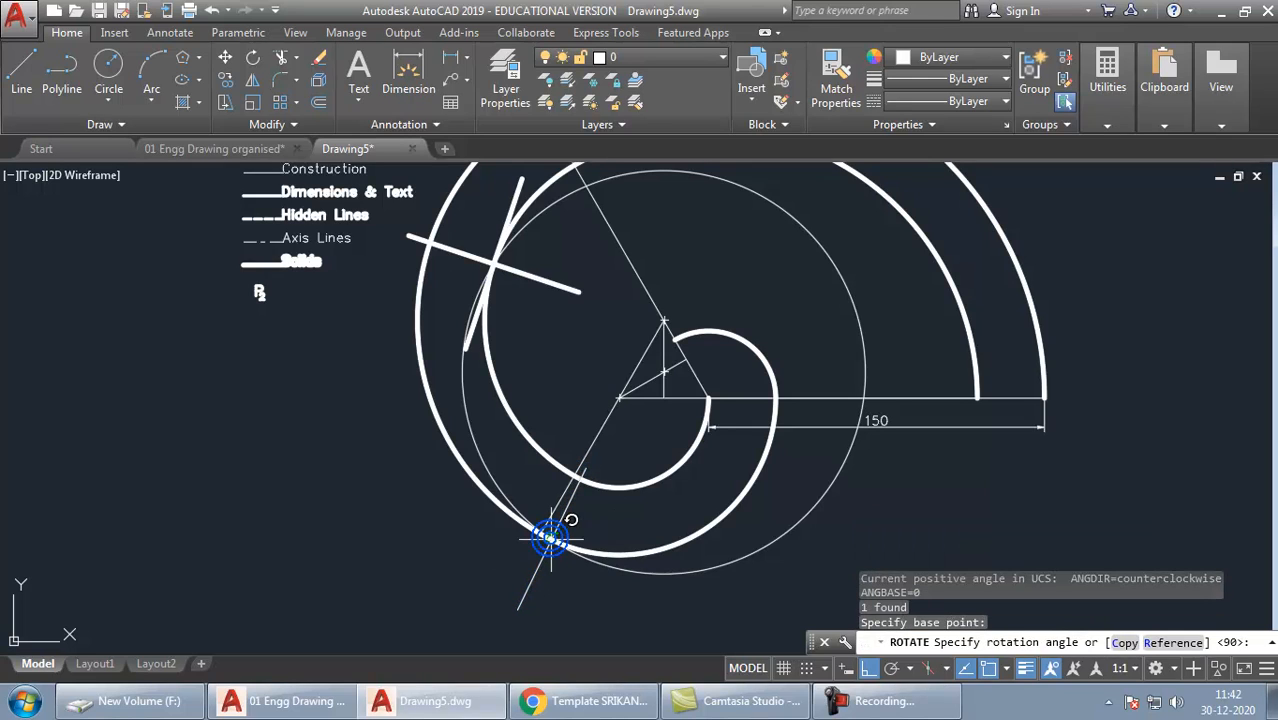
pyautogui.click(1124, 642)
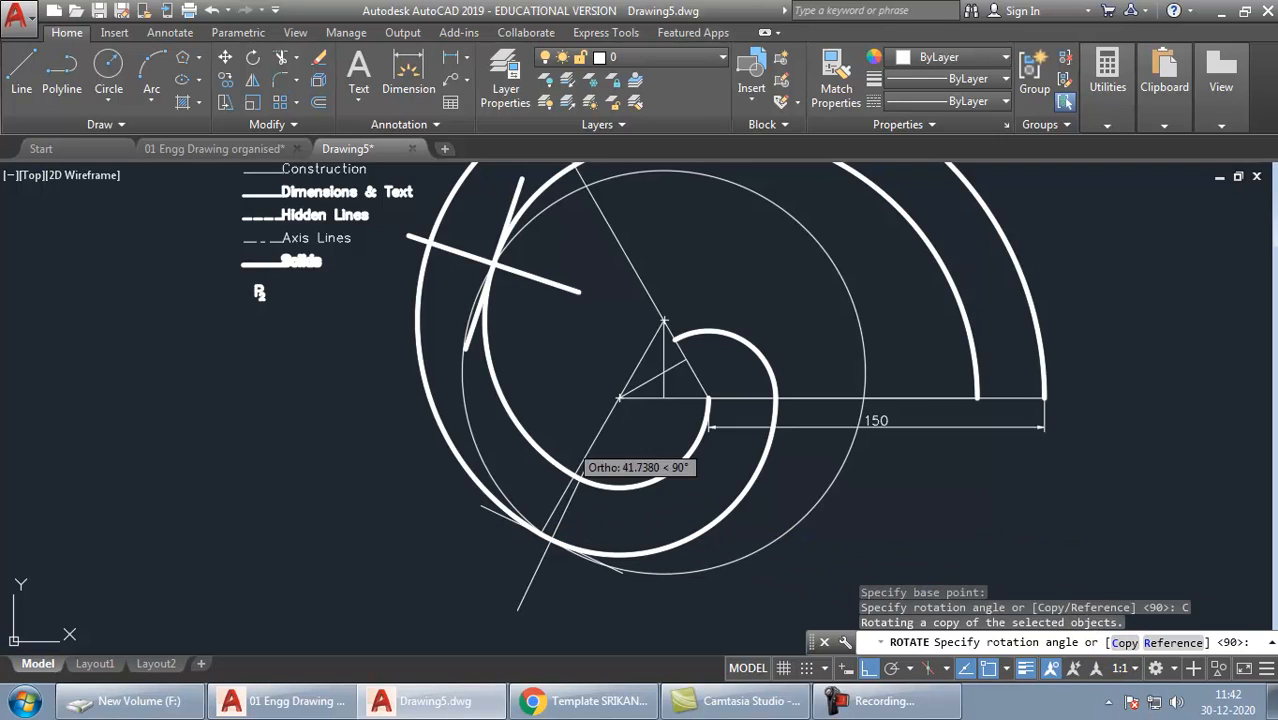
pyautogui.click(557, 361)
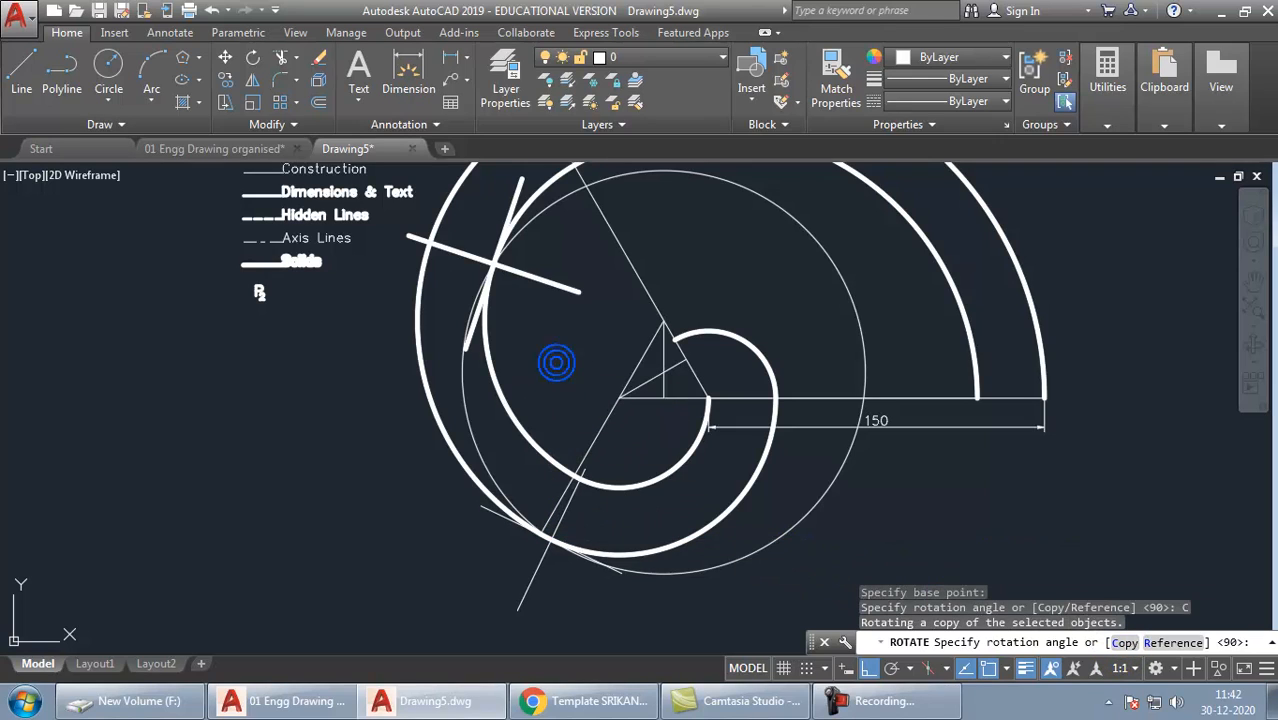
pyautogui.click(569, 508)
pyautogui.click(480, 506)
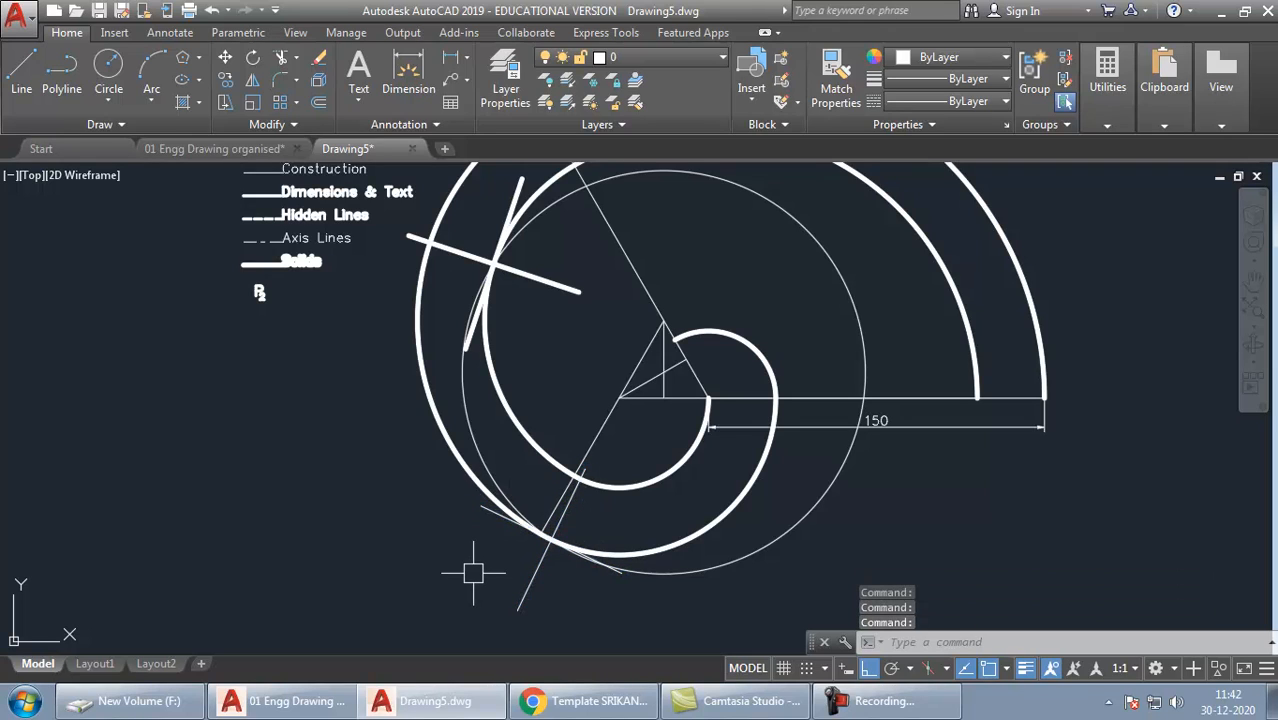
pyautogui.press('Escape')
# Match the properties of the Solids legend line to the outer curve's normal and tangent lines
pyautogui.write('ma')
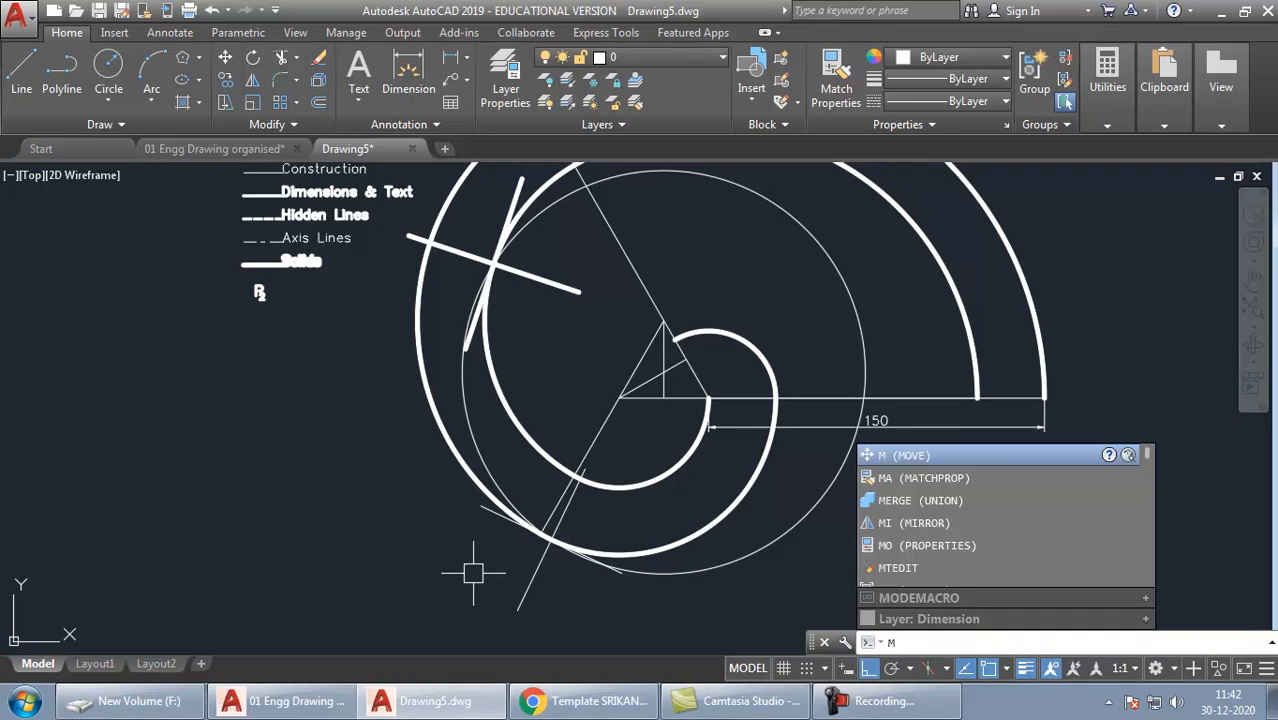
pyautogui.press('Return')
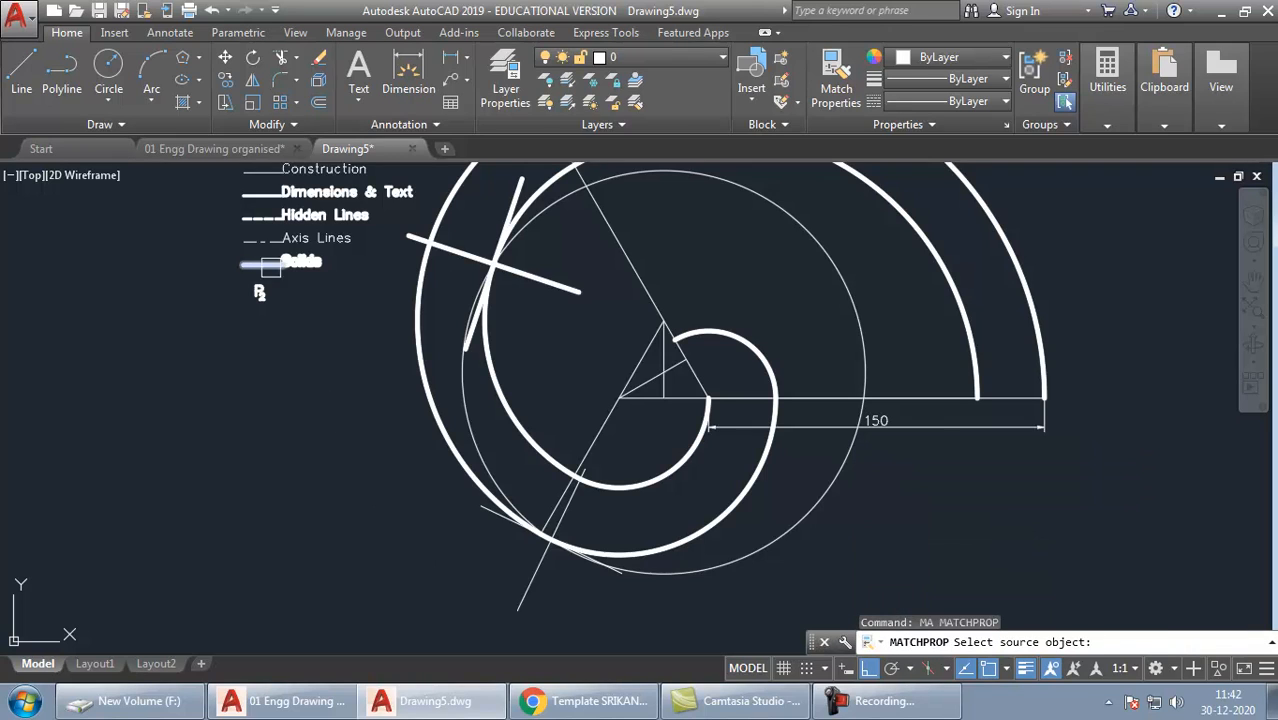
pyautogui.click(263, 262)
pyautogui.click(527, 585)
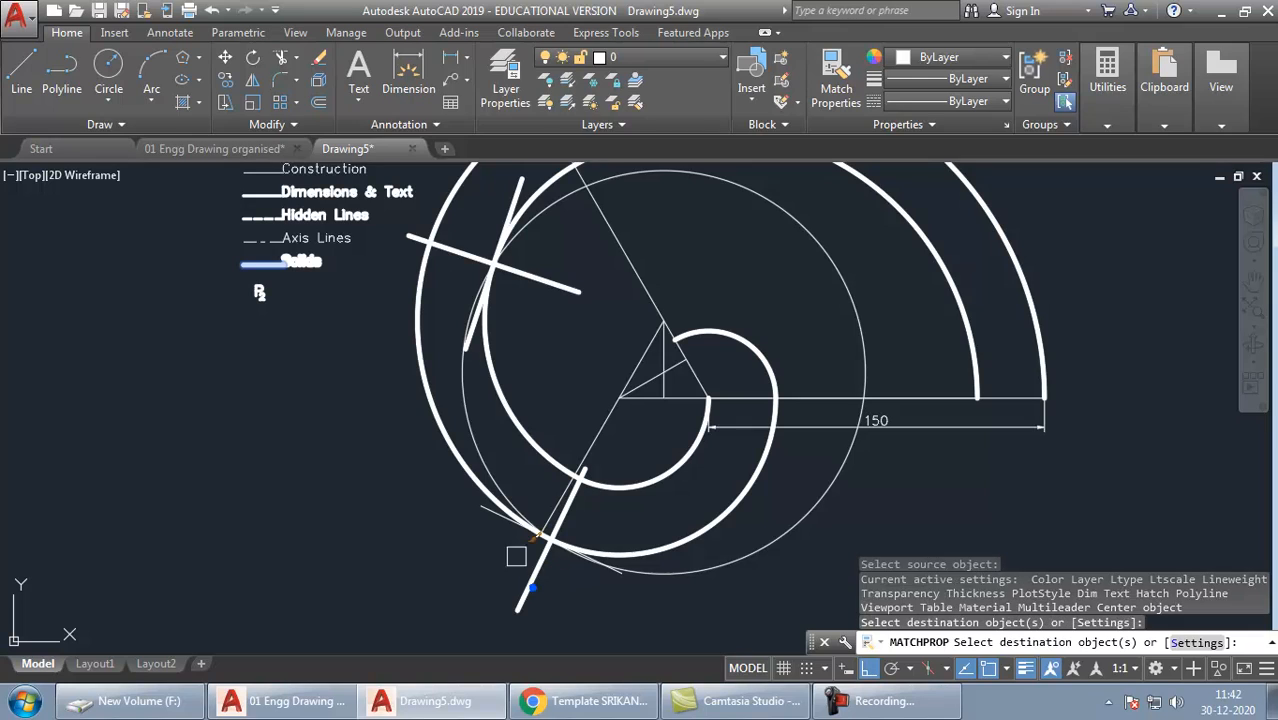
pyautogui.click(483, 510)
pyautogui.press('Return')
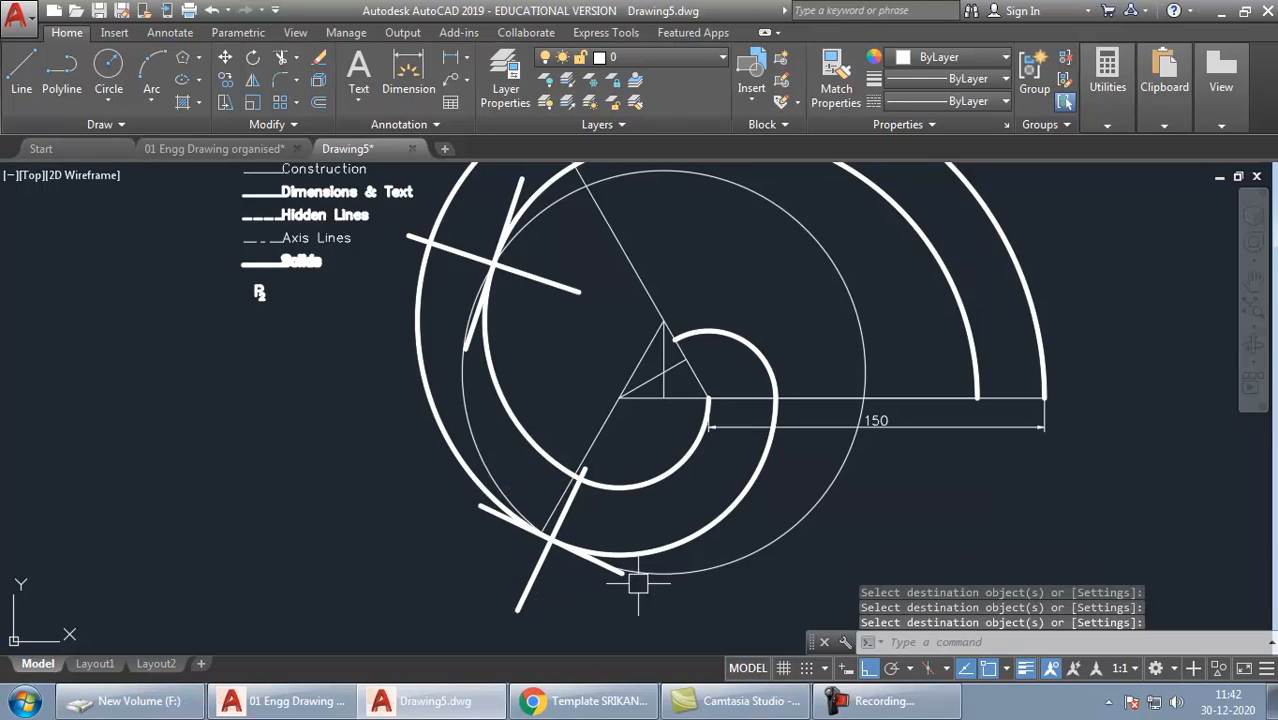
pyautogui.press('Return')
# Erase the 90 mm radius circle centred on the triangle's centroid
pyautogui.click(764, 545)
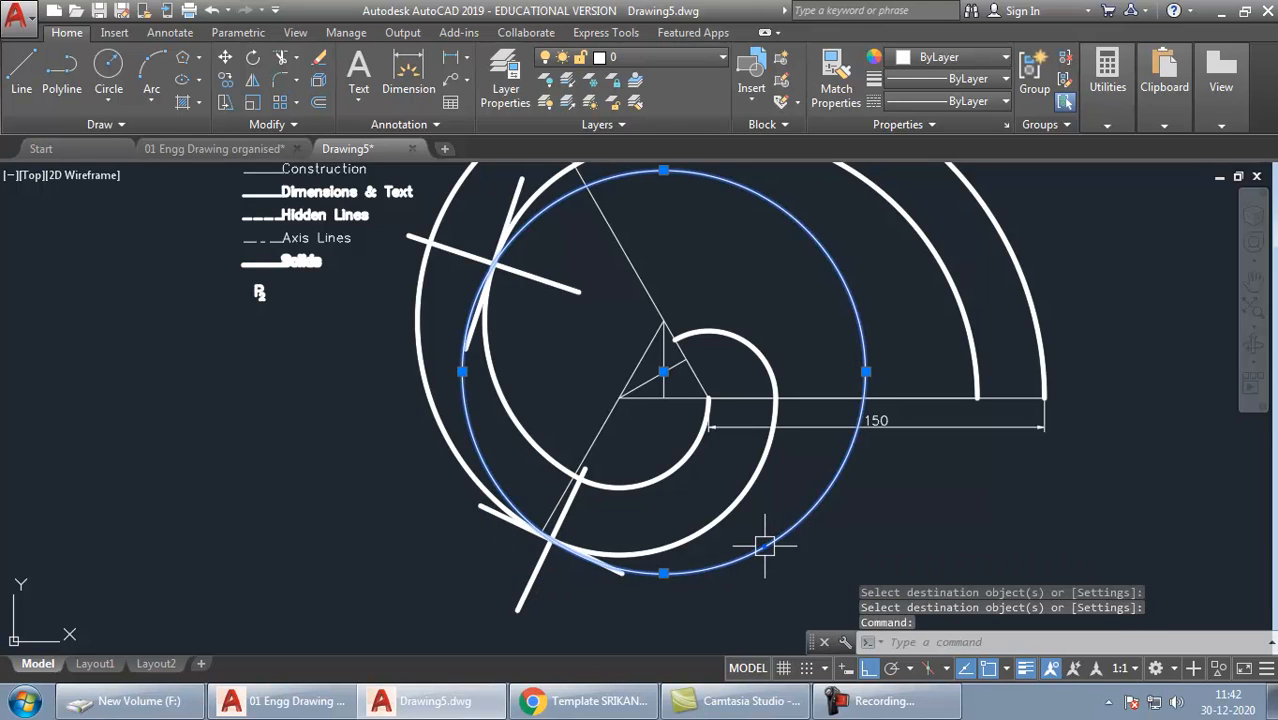
pyautogui.write('e')
pyautogui.press('Return')
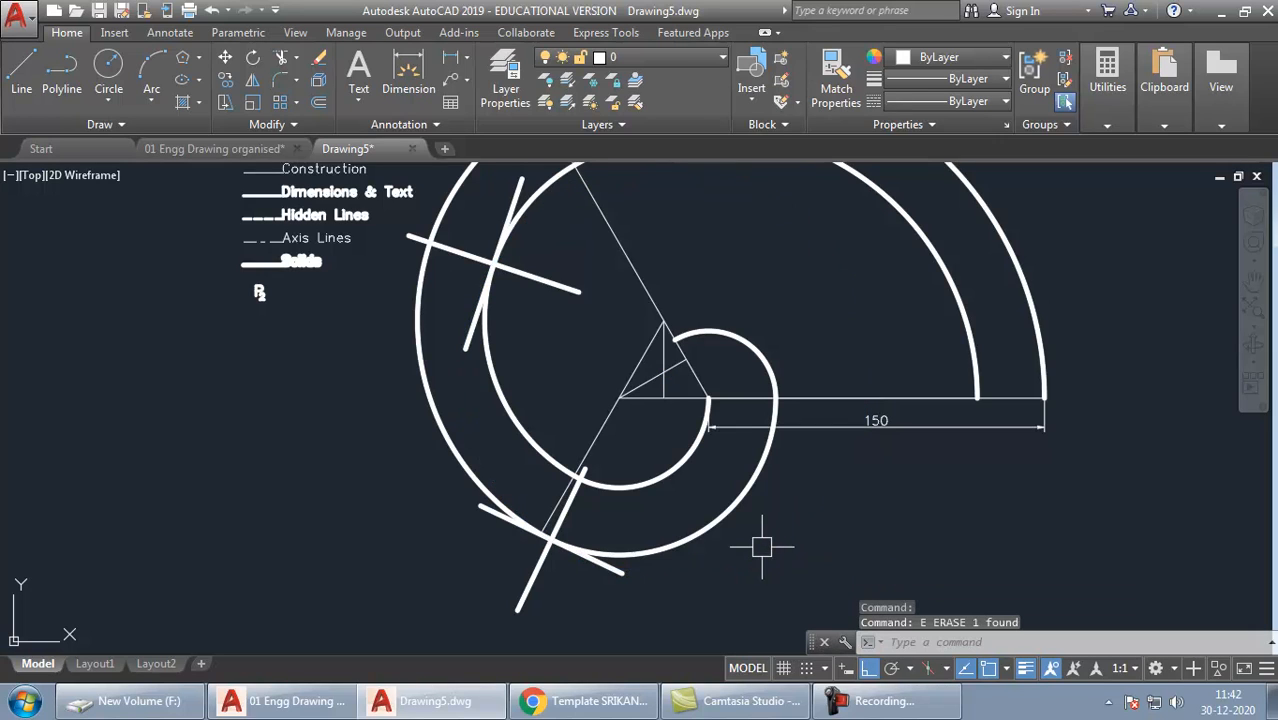
pyautogui.moveTo(848, 310); pyautogui.dragTo(798, 420, button='middle')
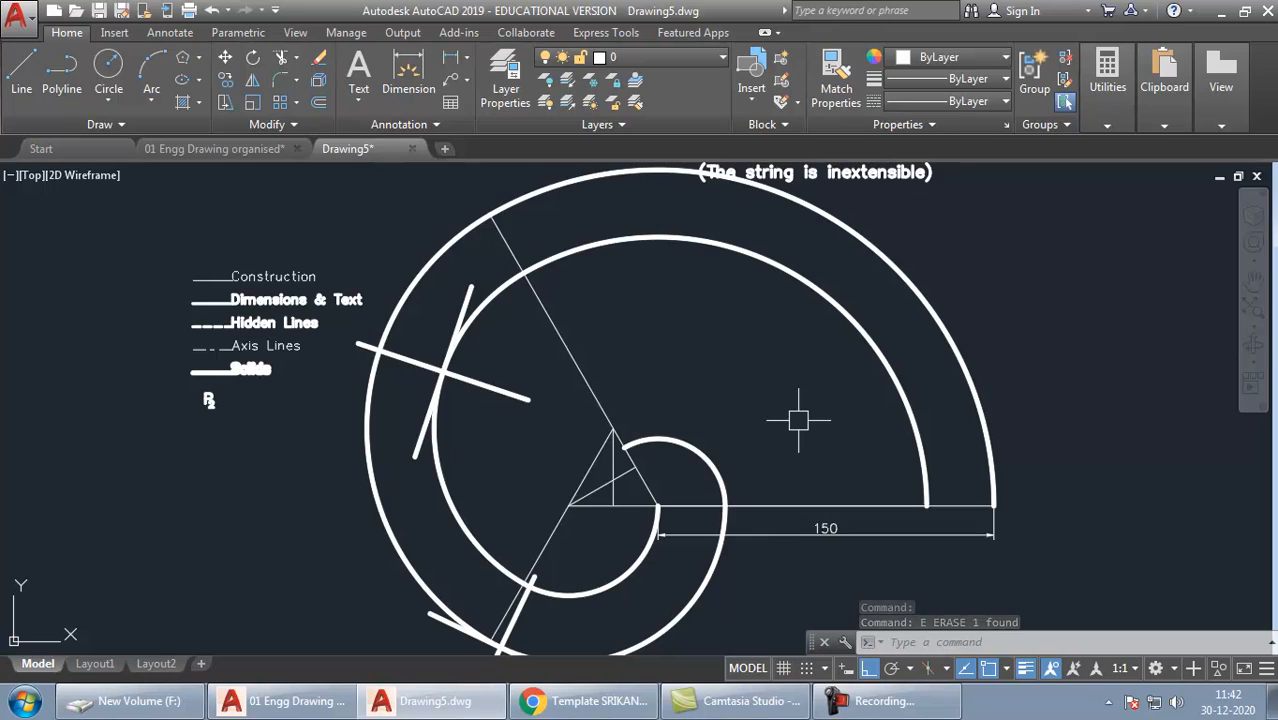